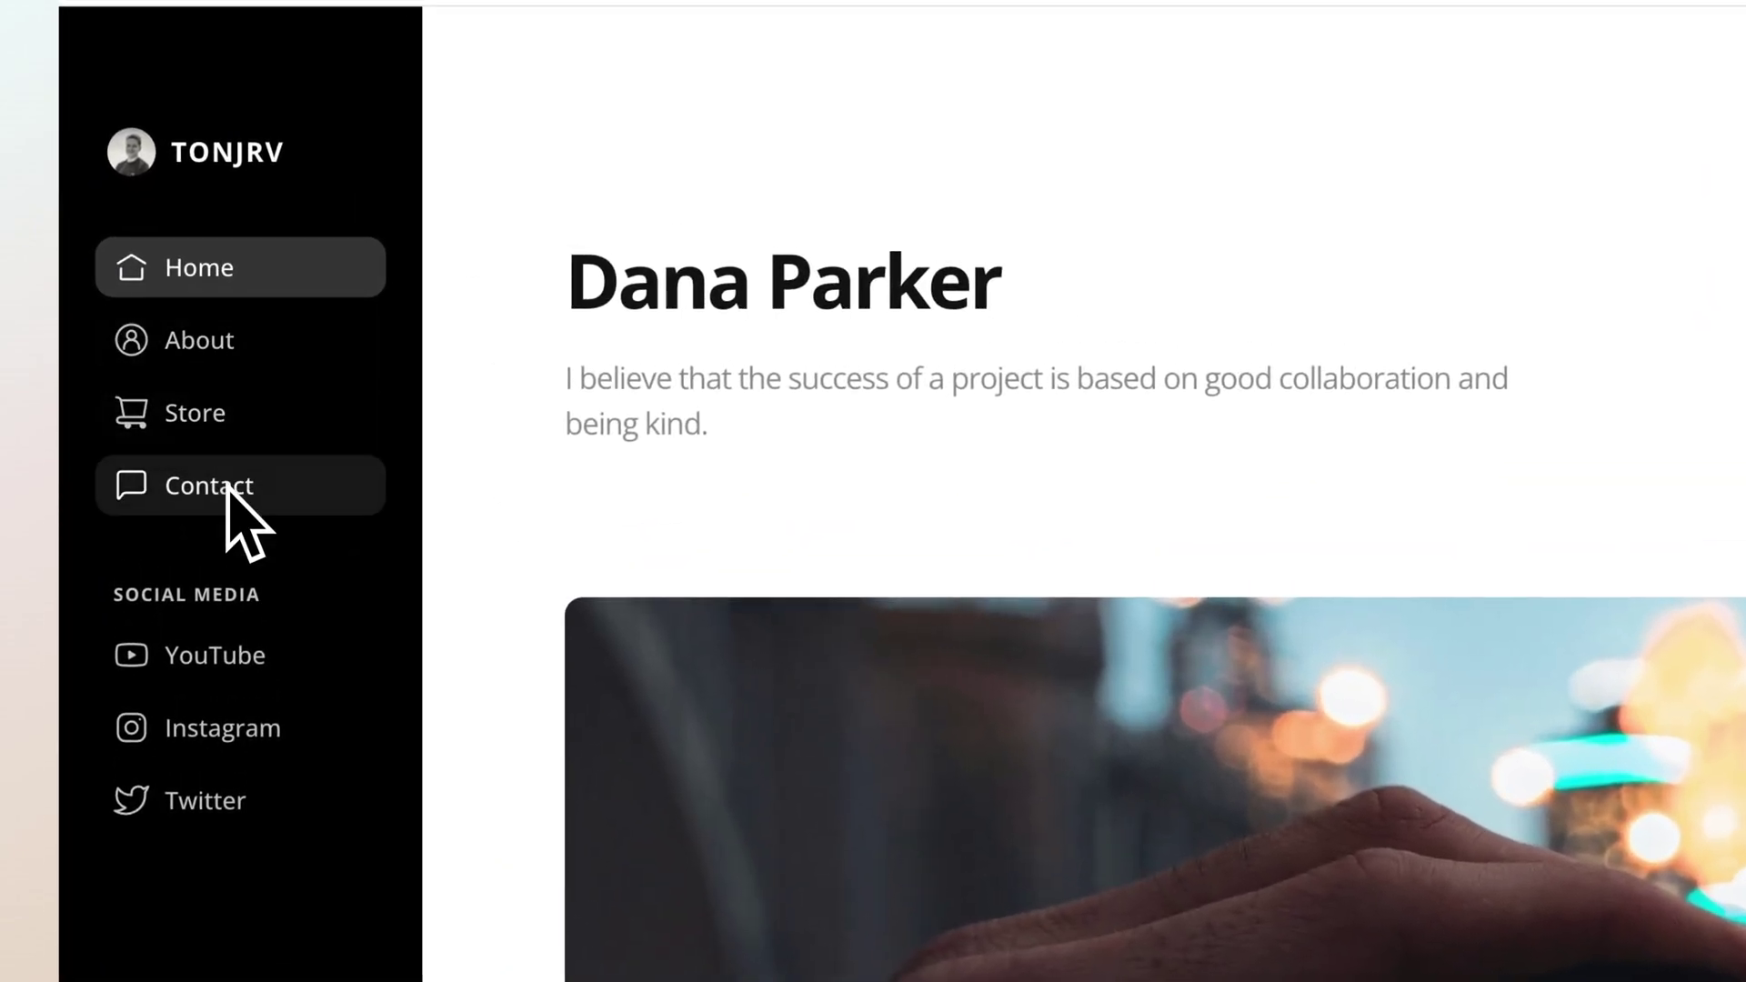
- Look through the finished site's About, Store, Contact and Home pages using its side navigation
{"action": "left_click", "coordinate": [245, 353]}
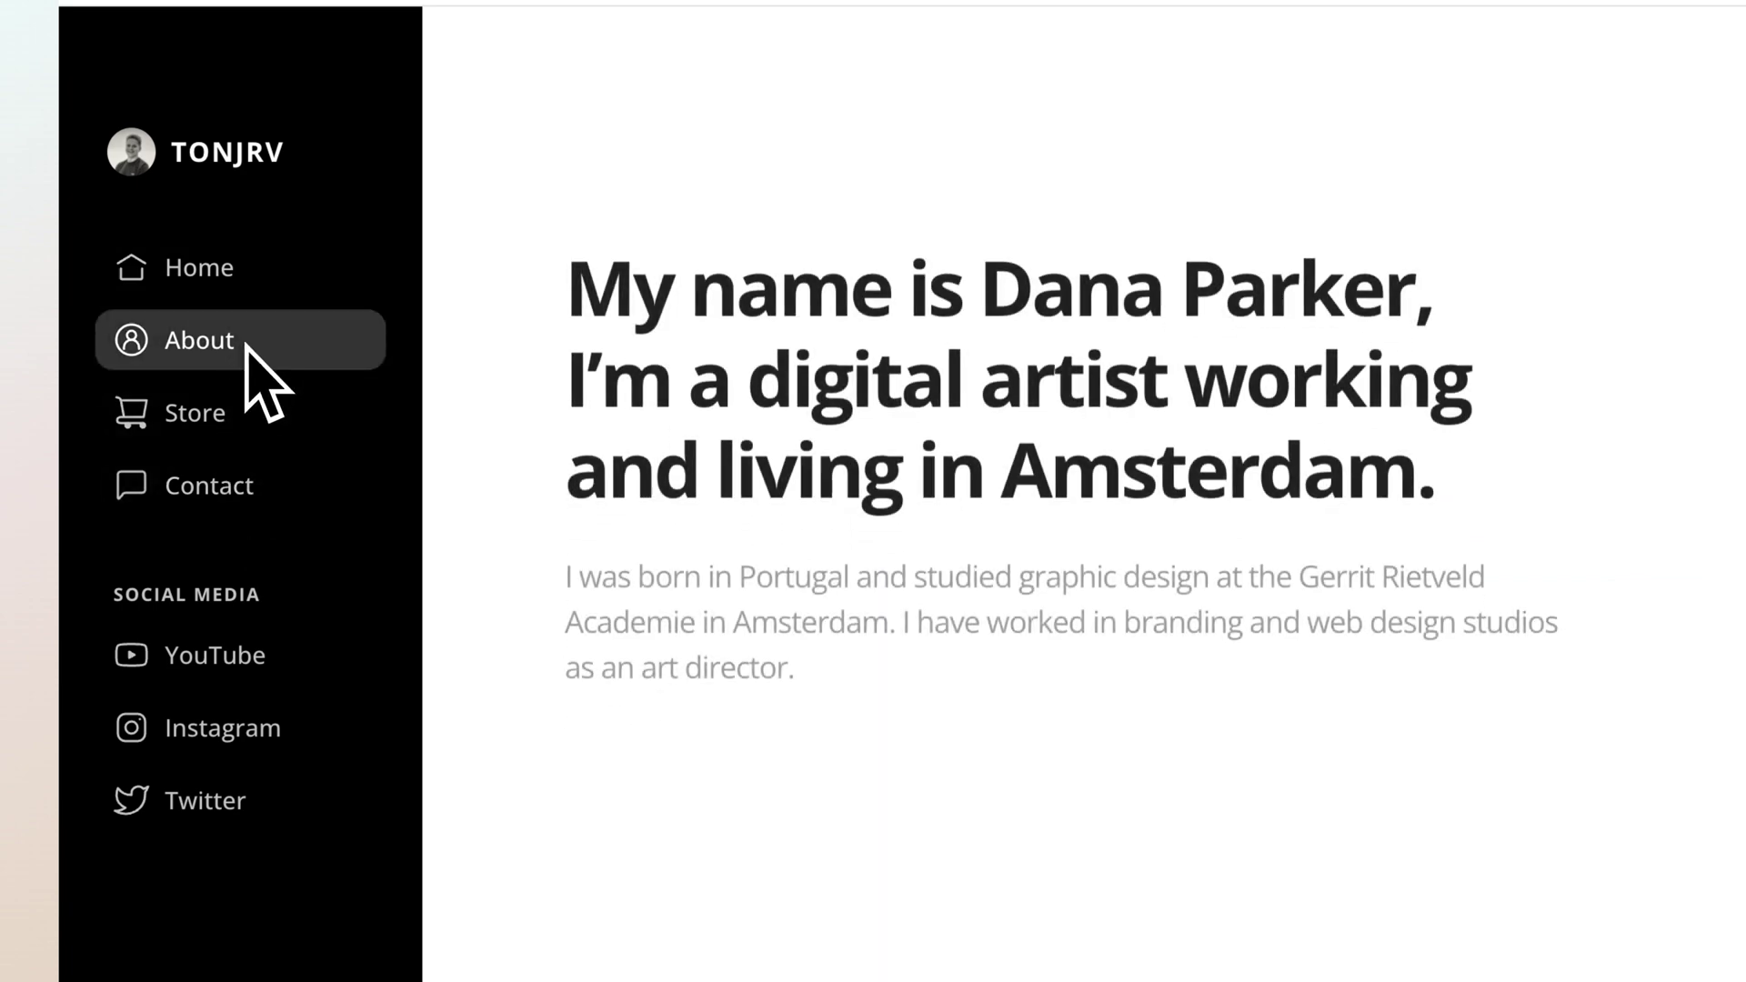
{"action": "left_click", "coordinate": [260, 434]}
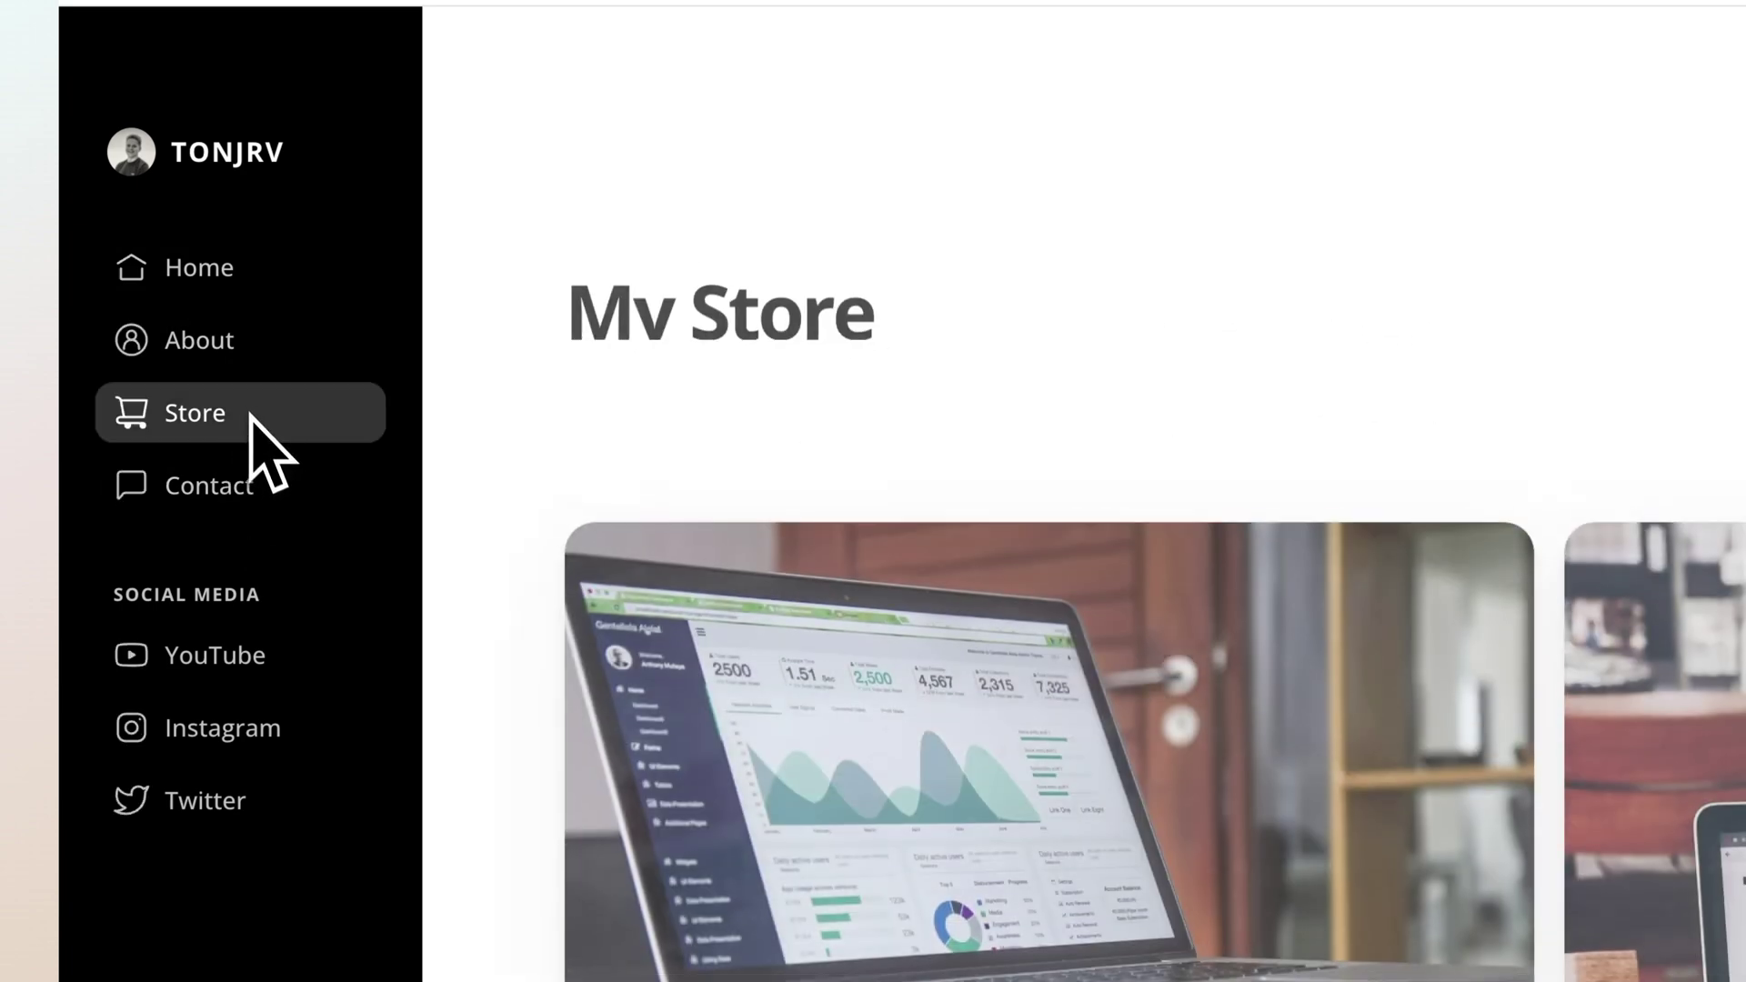
{"action": "left_click", "coordinate": [282, 512]}
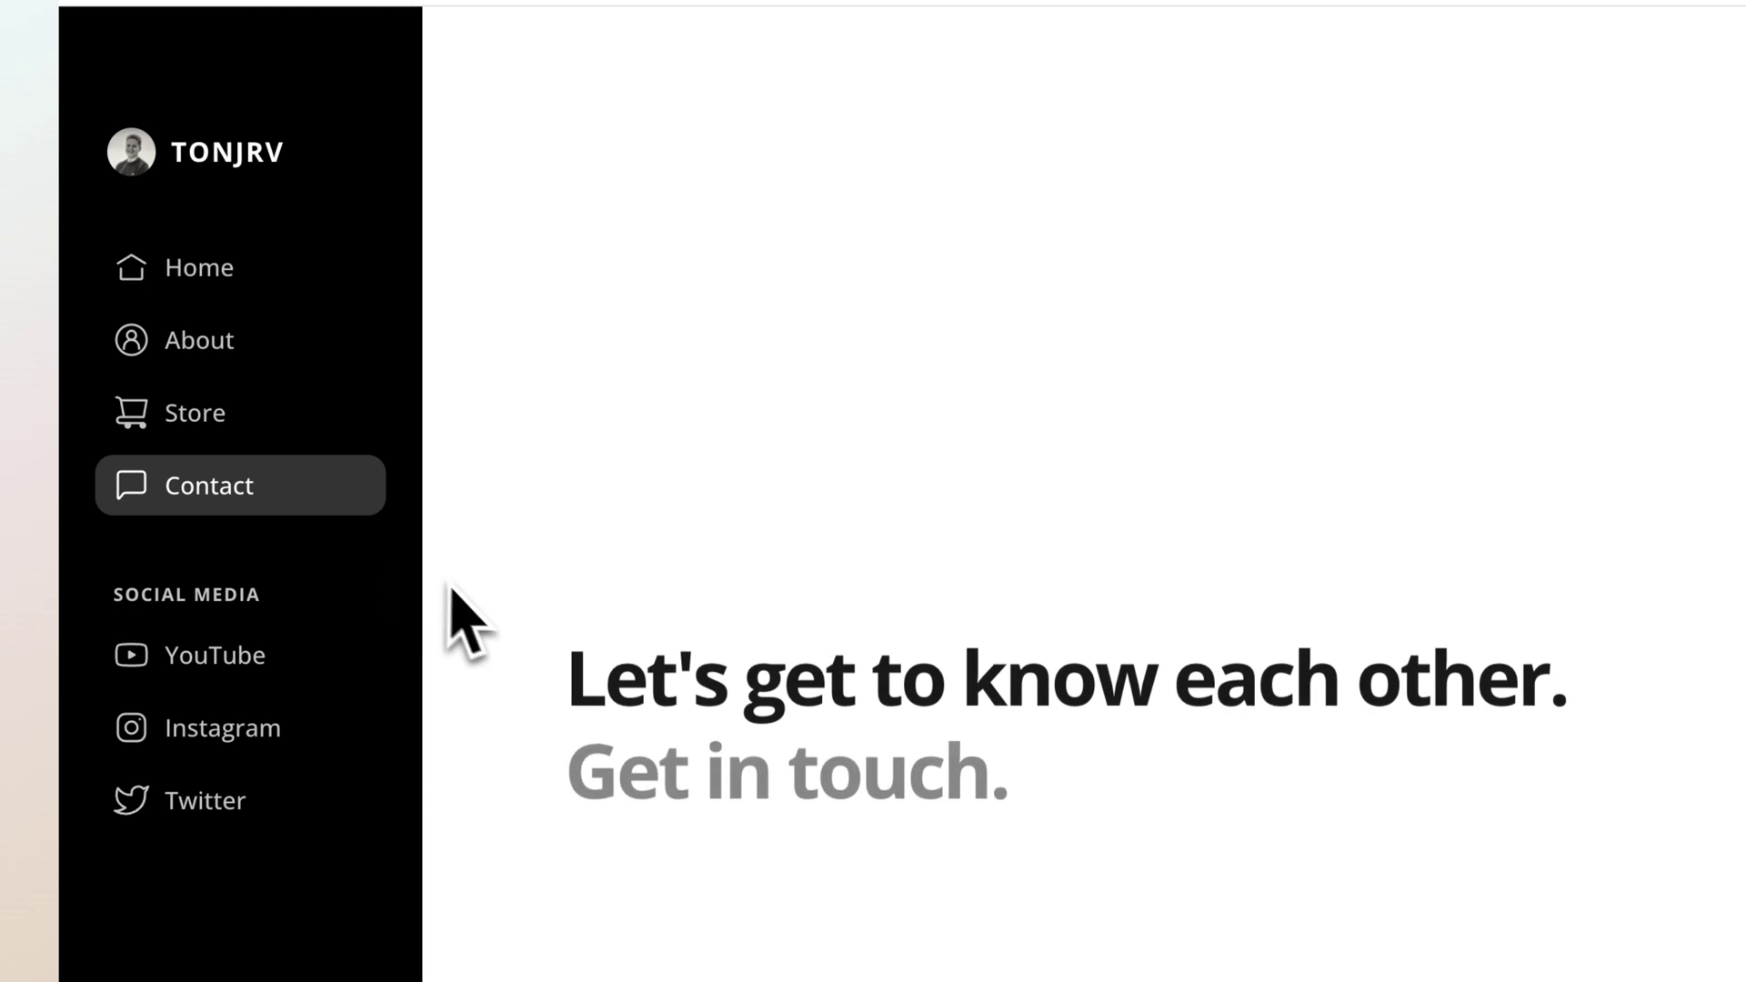
{"action": "left_click", "coordinate": [277, 286]}
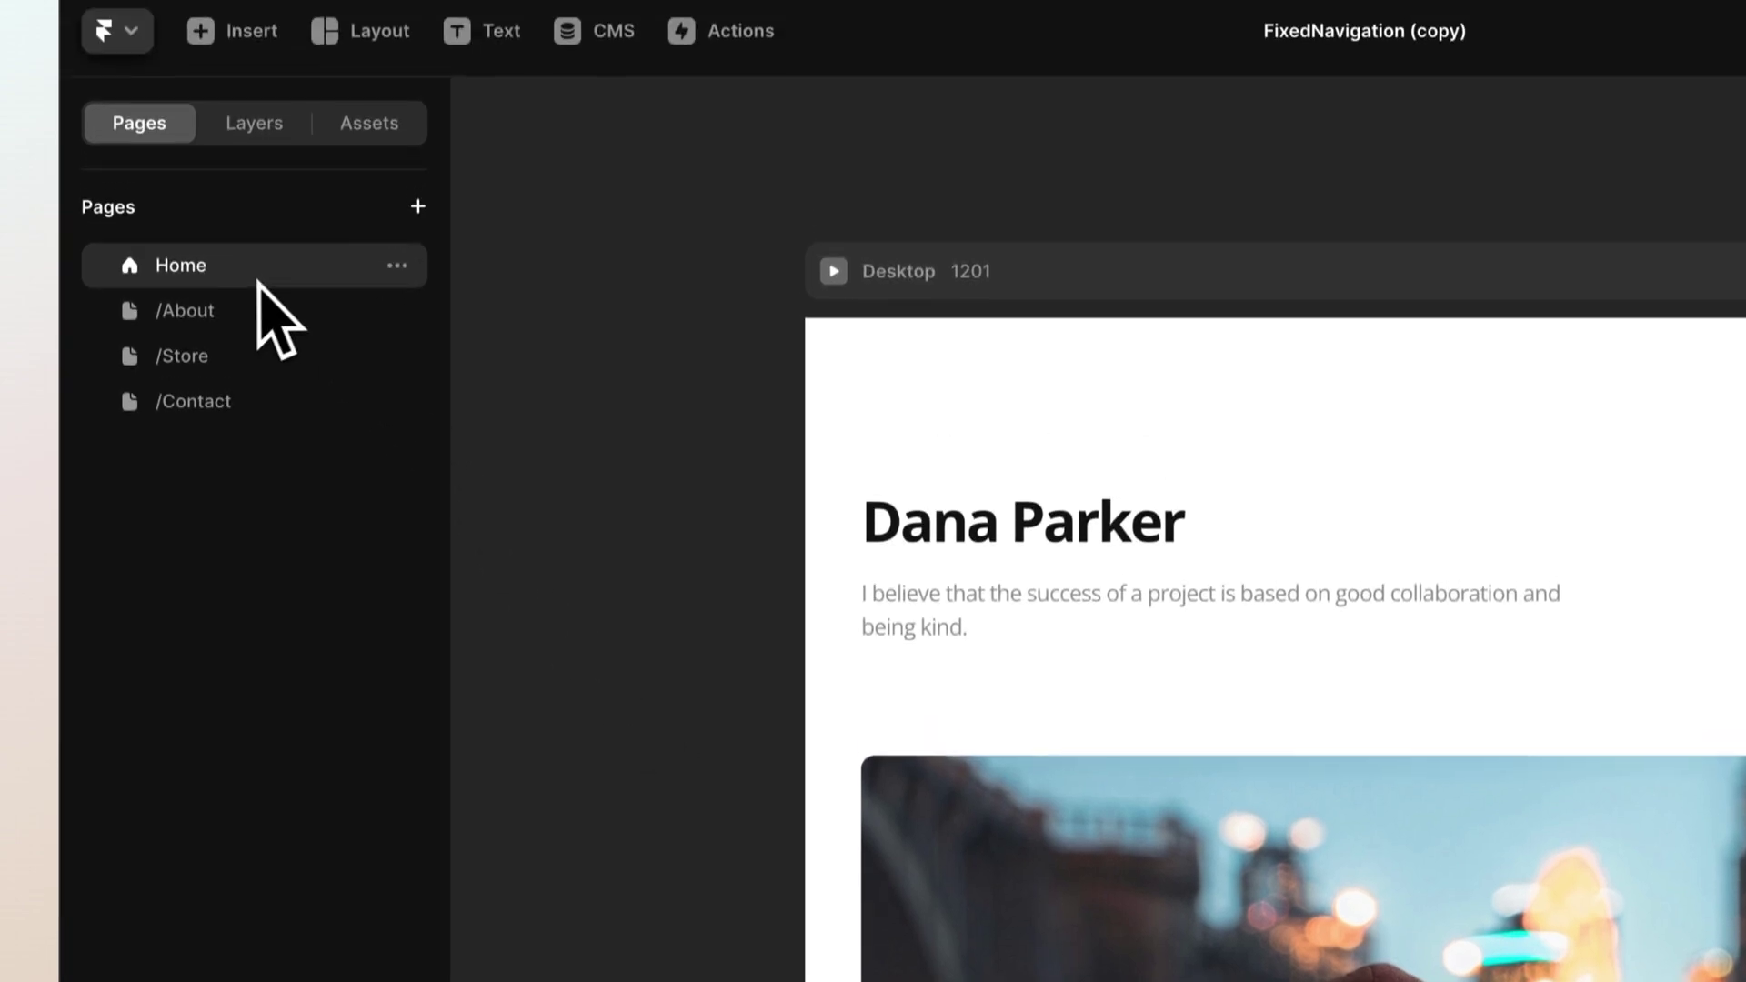
- Look through the project's About, Store and Contact pages, ending on the Home page
{"action": "left_click", "coordinate": [220, 337]}
{"action": "left_click", "coordinate": [216, 380]}
{"action": "left_click", "coordinate": [218, 423]}
{"action": "left_click", "coordinate": [228, 286]}
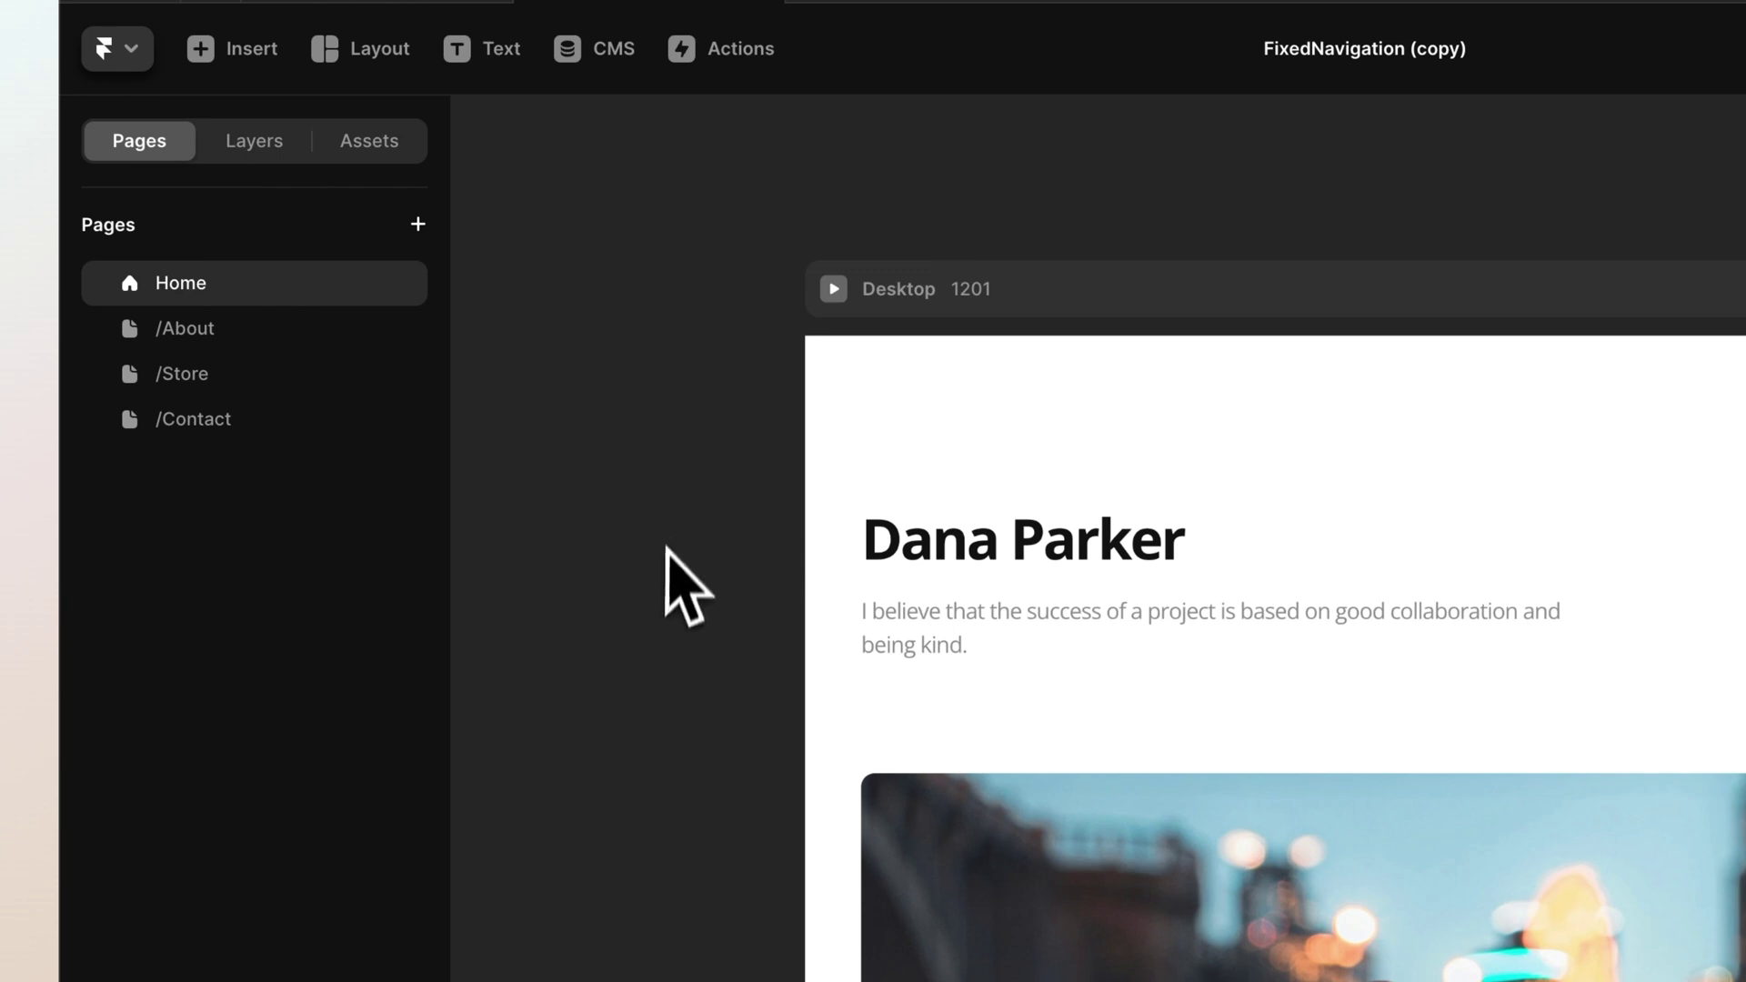
- Add a text layer reading "Page" on the empty canvas beside the Desktop frame
{"action": "scroll", "coordinate": [666, 546], "scroll_direction": "up", "scroll_amount": 1}
{"action": "scroll", "coordinate": [659, 571], "scroll_direction": "left", "scroll_amount": 3}
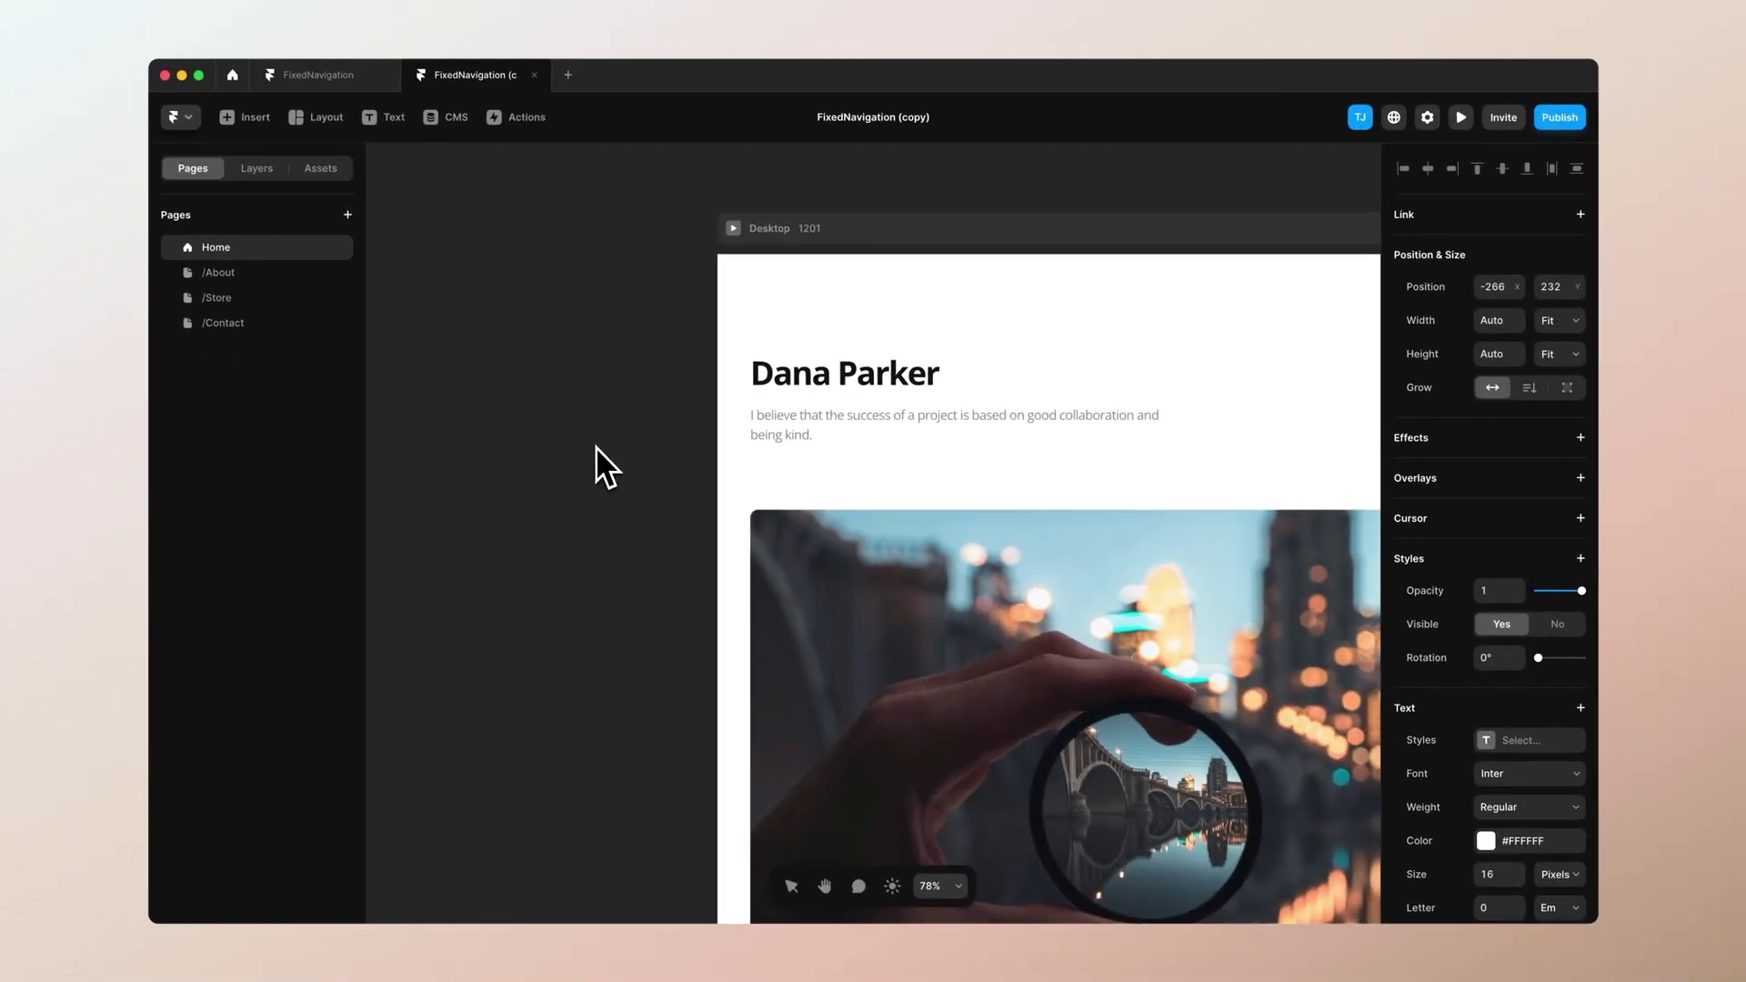
{"action": "type", "text": "Page"}
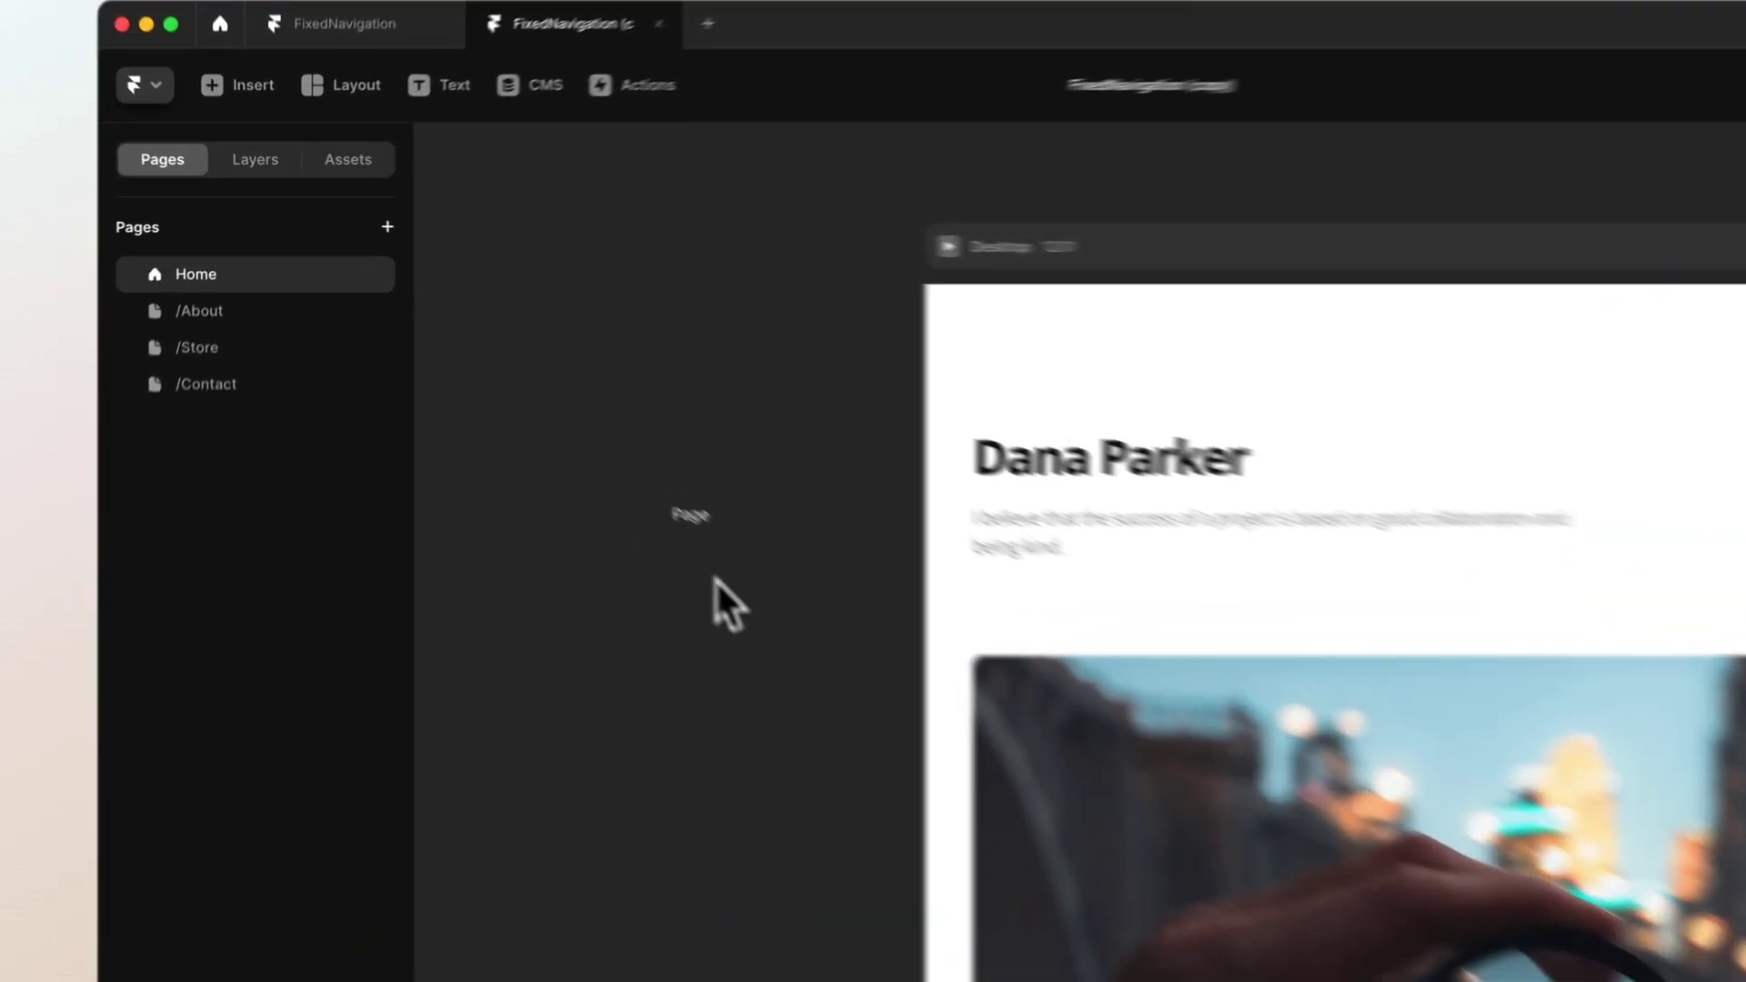
{"action": "key", "text": "Escape"}
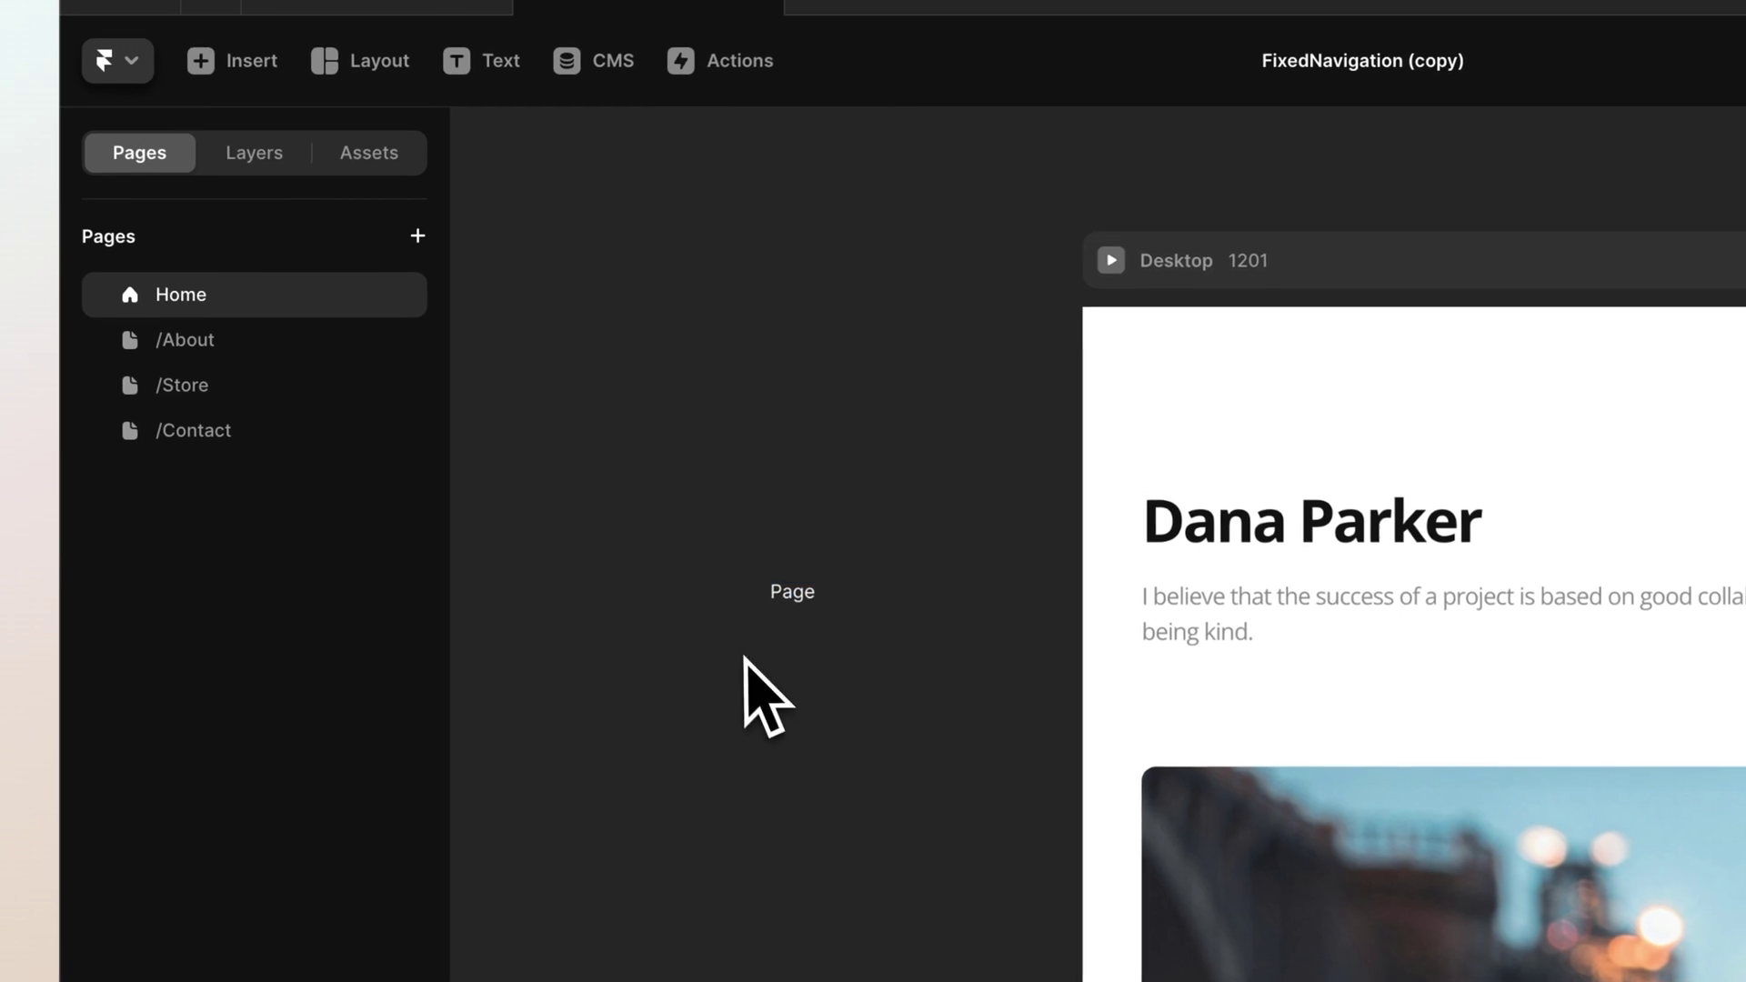
- Insert an Iconoir home icon onto the canvas near the "Page" text
{"action": "left_click", "coordinate": [229, 62]}
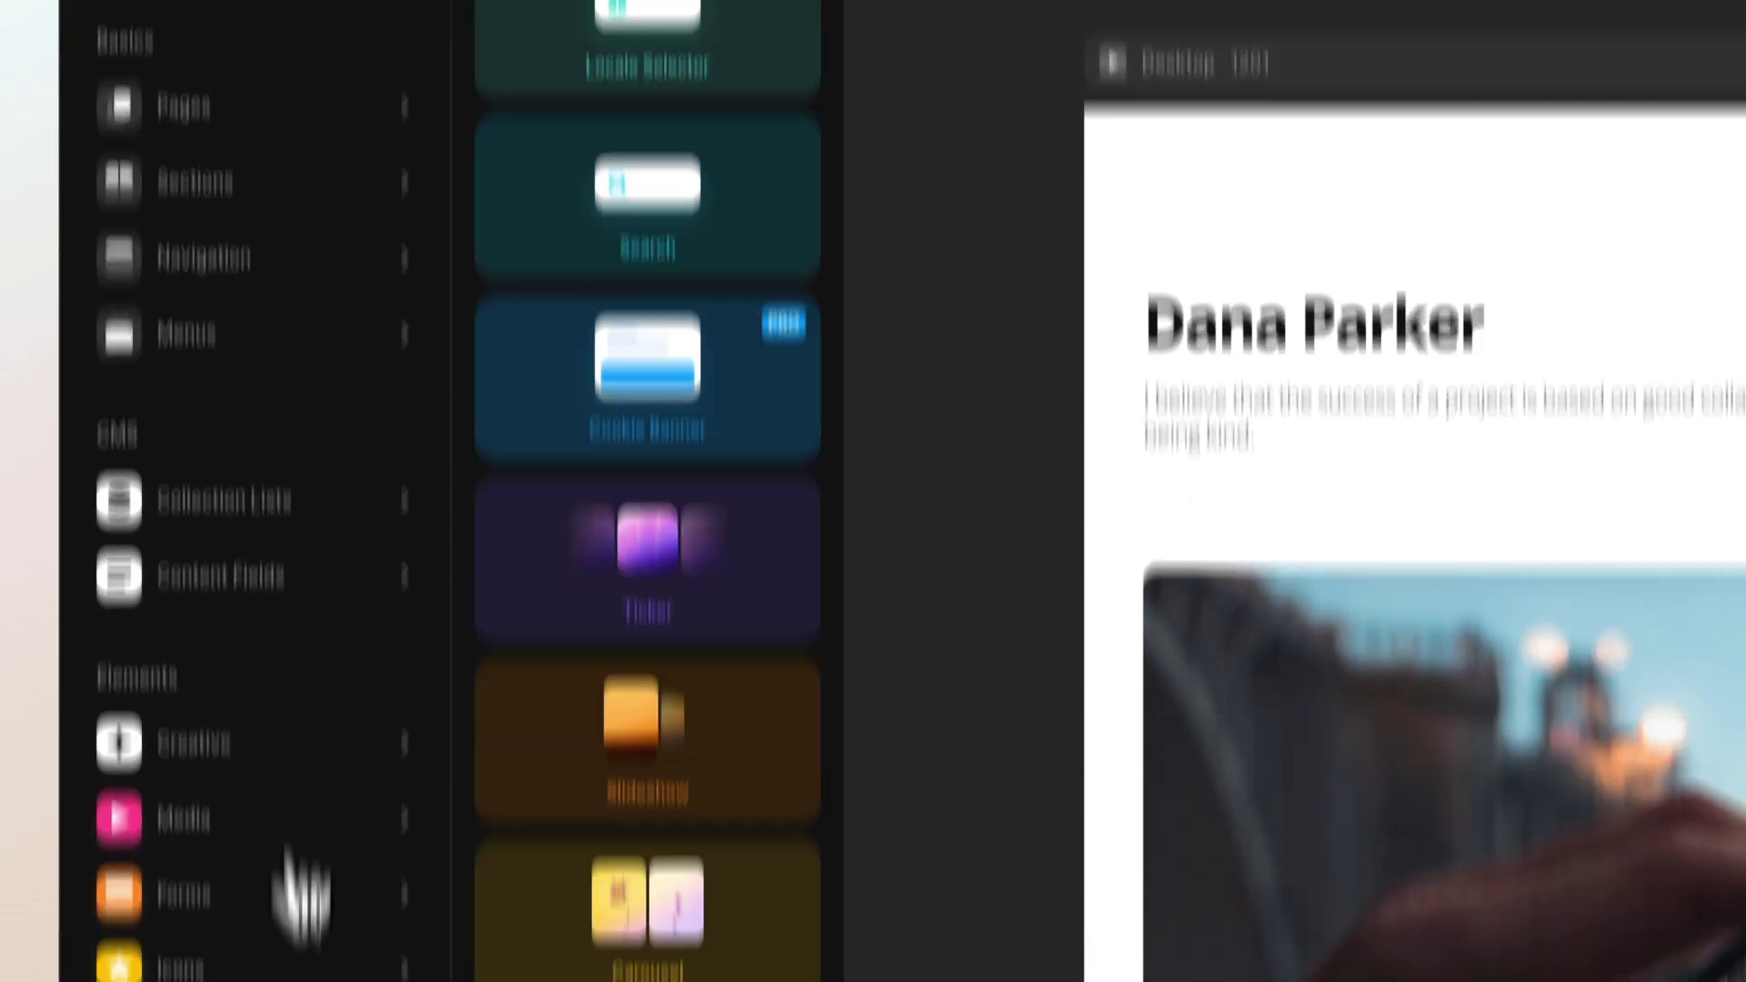
{"action": "left_click", "coordinate": [290, 970]}
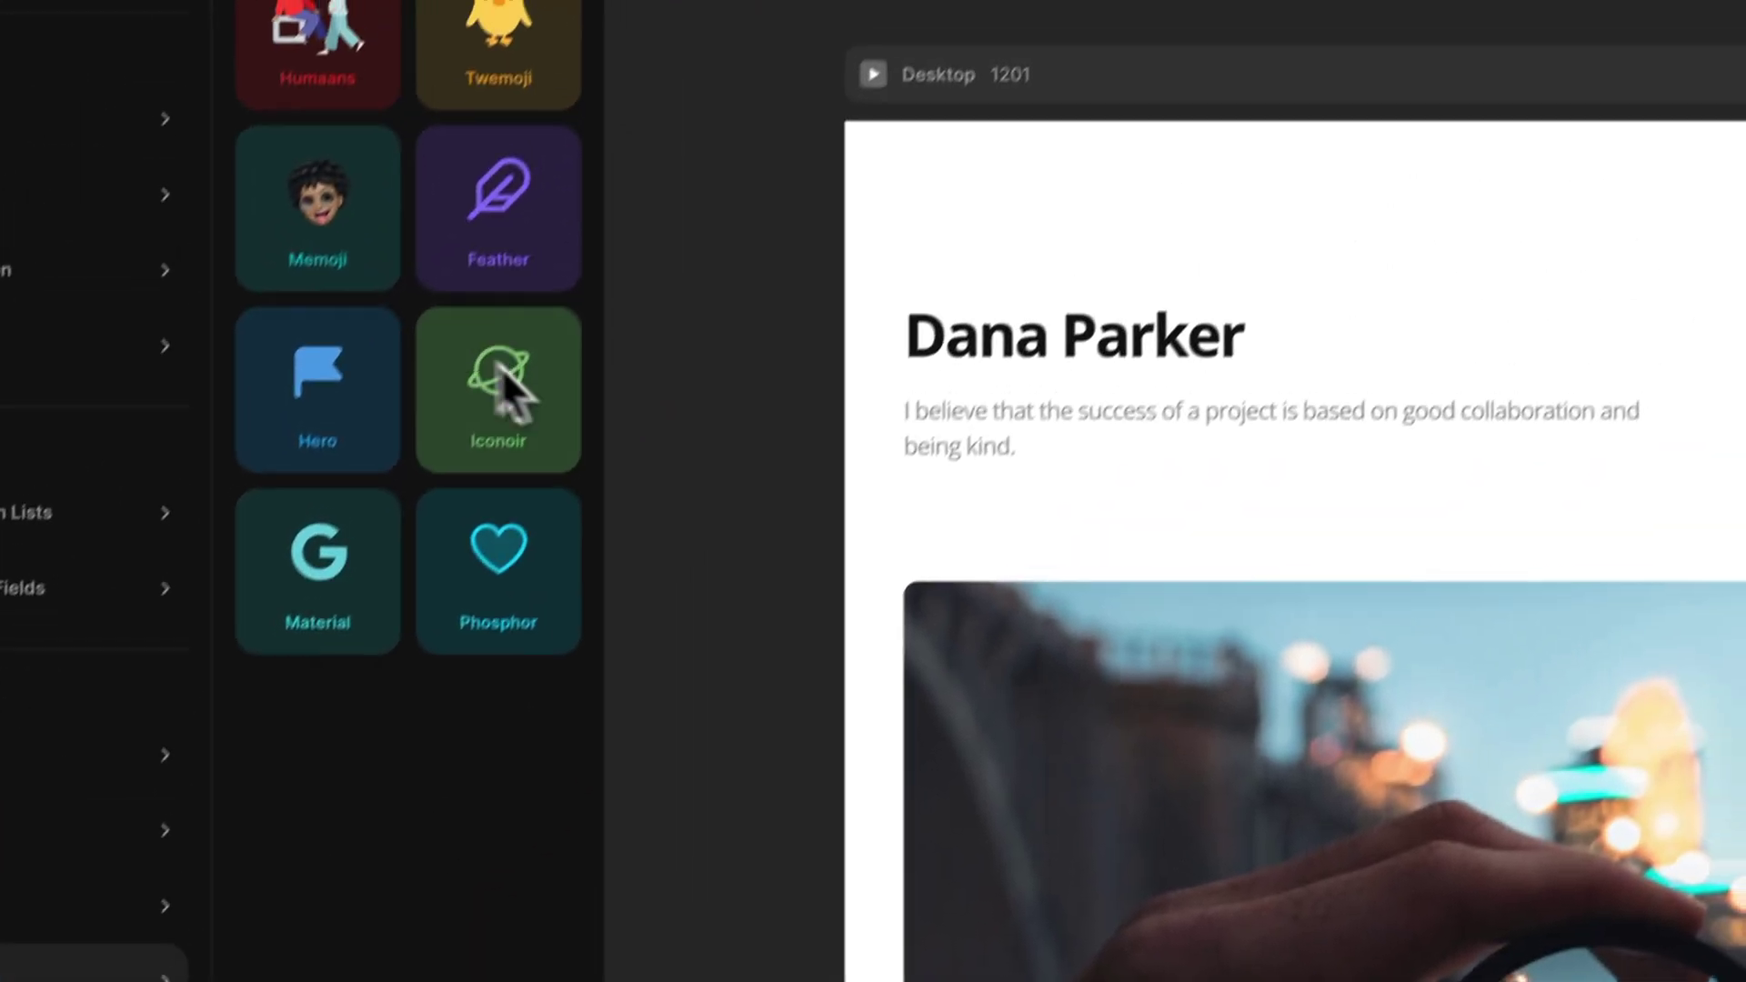
{"action": "left_click_drag", "start_coordinate": [500, 214], "coordinate": [622, 522]}
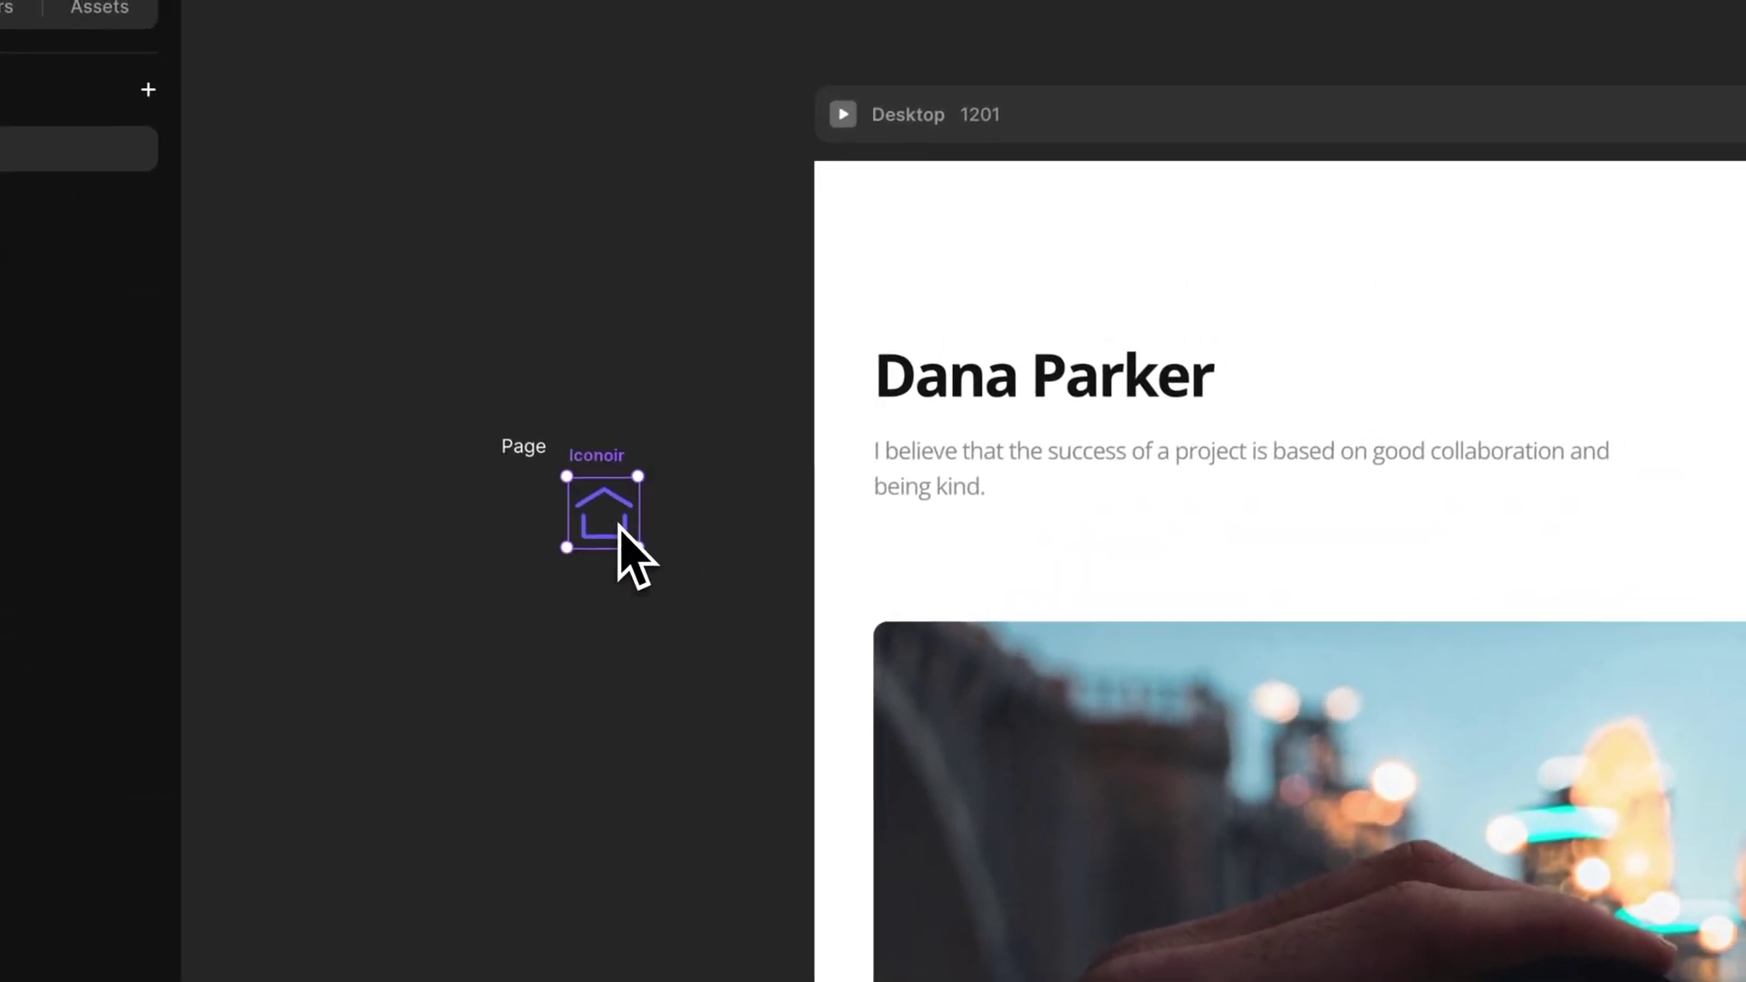
{"action": "left_click_drag", "start_coordinate": [471, 460], "coordinate": [471, 460]}
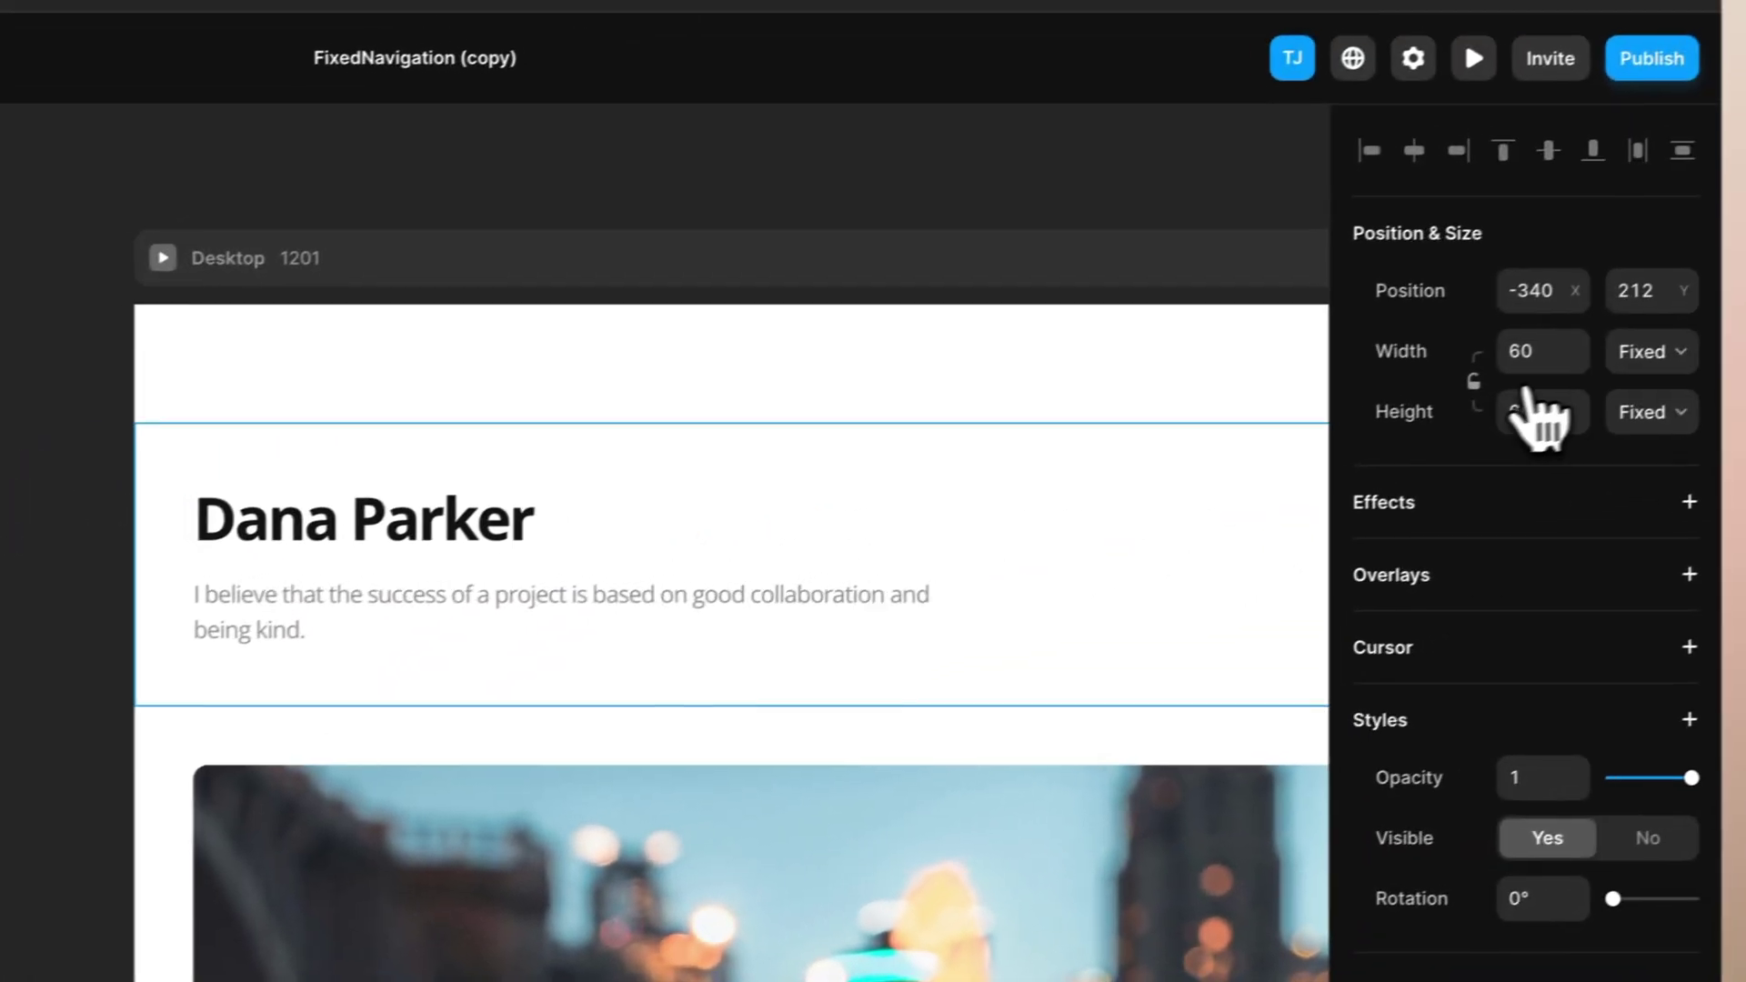
- Set the home icon's width to 32 and place it directly before the "Page" text
{"action": "left_click", "coordinate": [1494, 376]}
{"action": "type", "text": "32"}
{"action": "key", "text": "Return"}
{"action": "left_click_drag", "start_coordinate": [536, 365], "coordinate": [639, 338]}
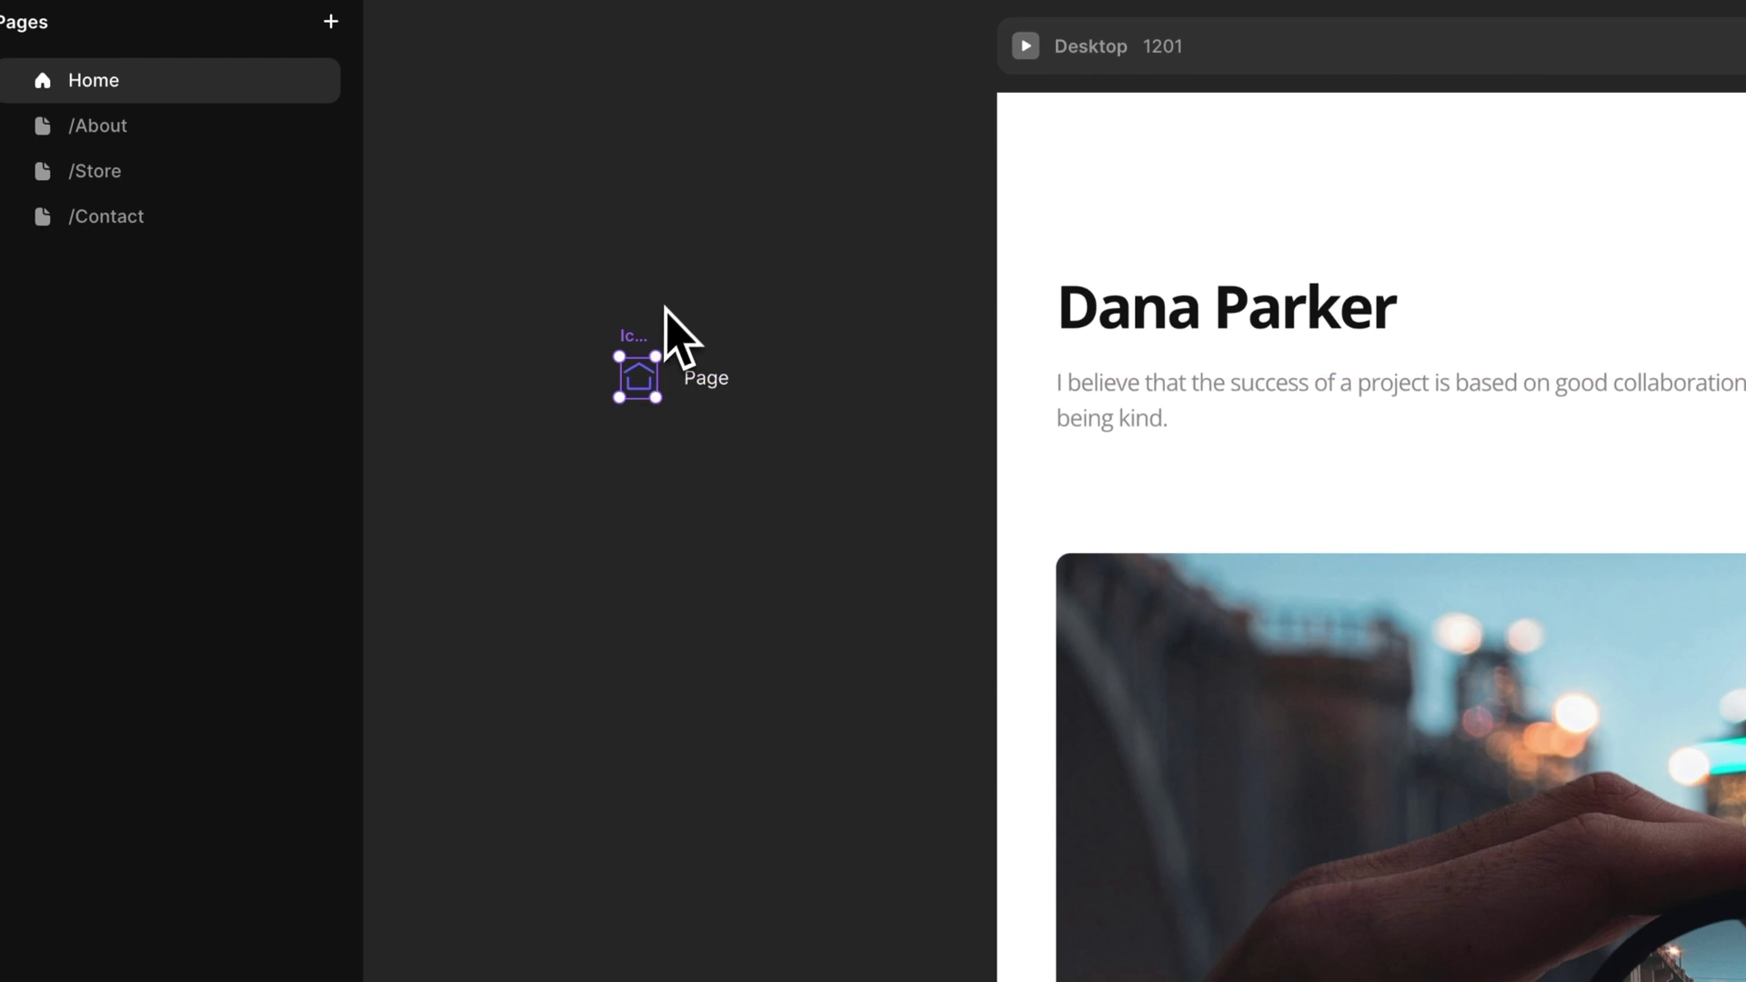
- Wrap the icon and the "Page" text in a stack with width and height set to Fit Content
{"action": "scroll", "coordinate": [608, 325], "scroll_direction": "up", "scroll_amount": 5}
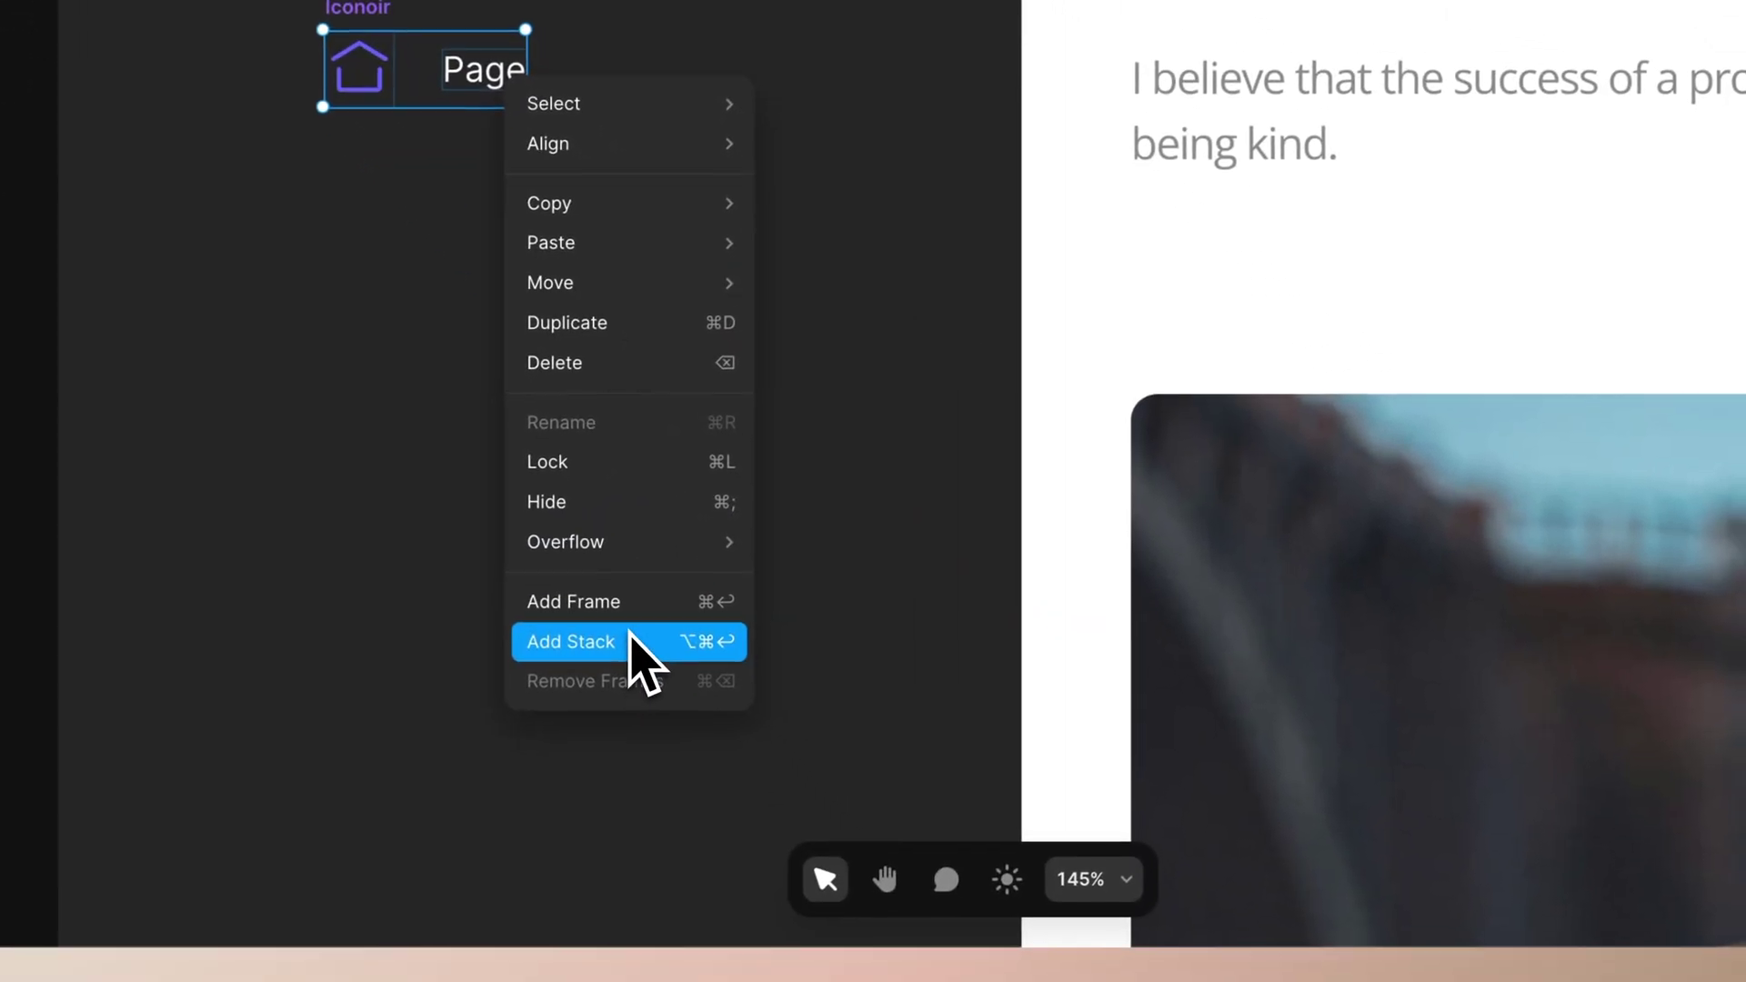
{"action": "left_click", "coordinate": [627, 635]}
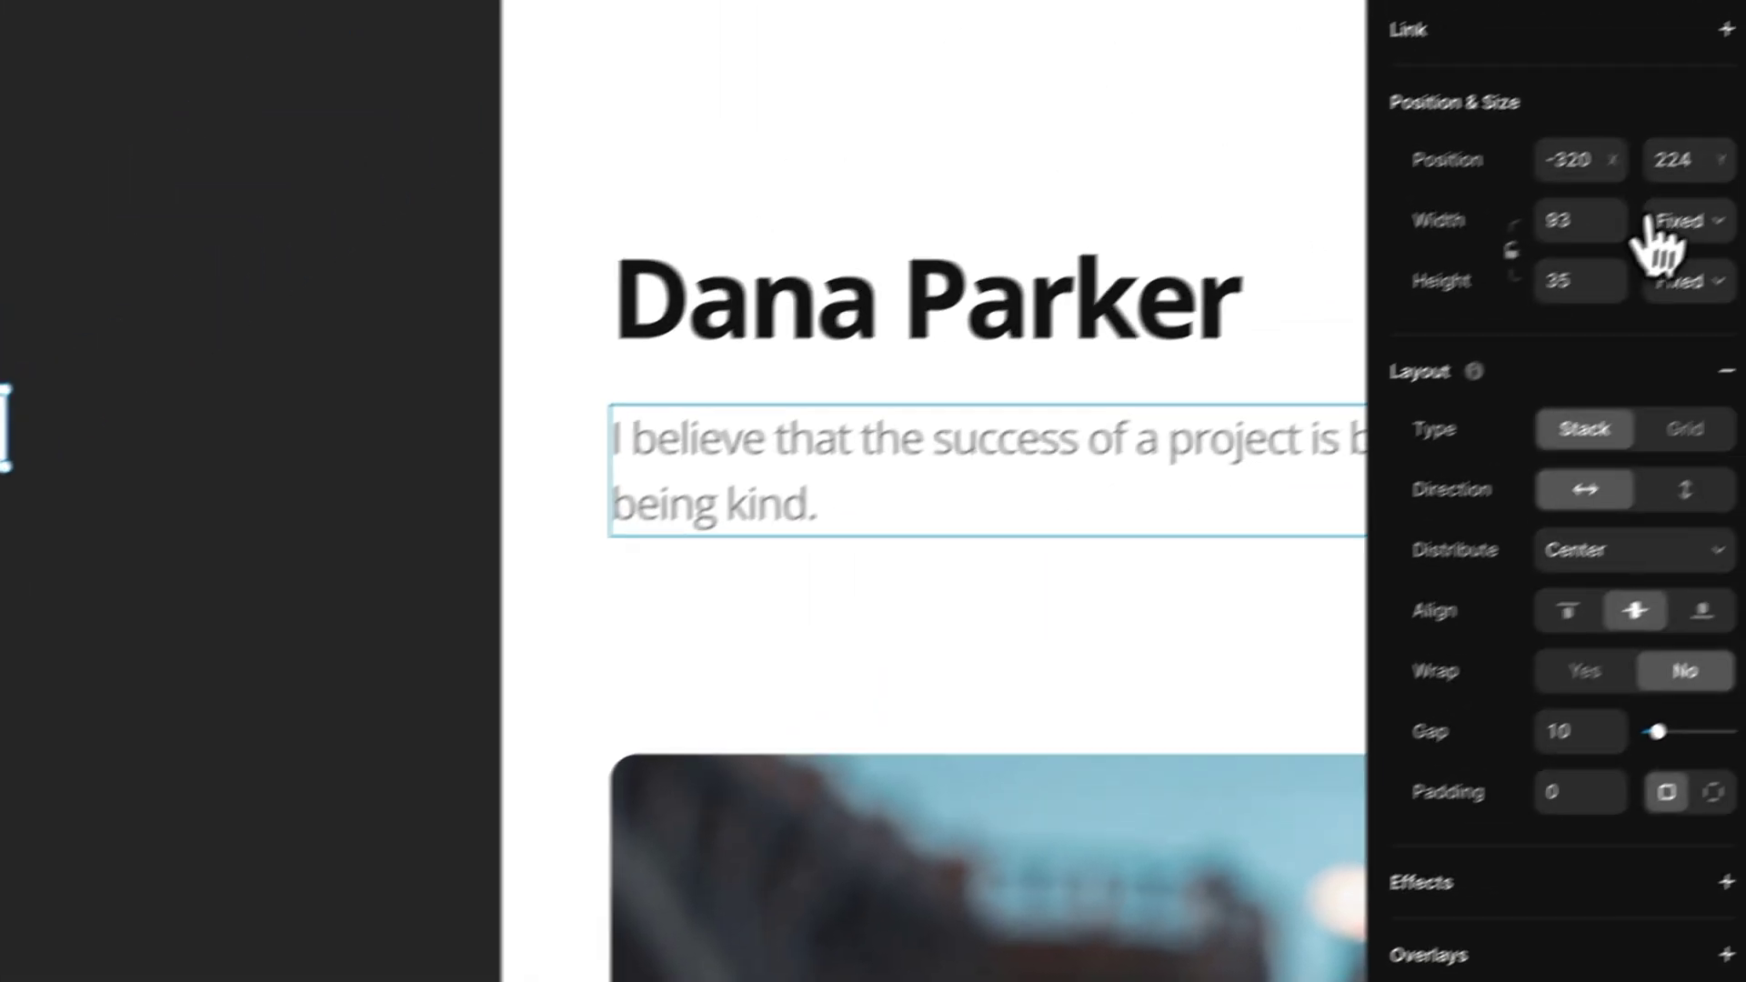
{"action": "left_click", "coordinate": [1650, 229]}
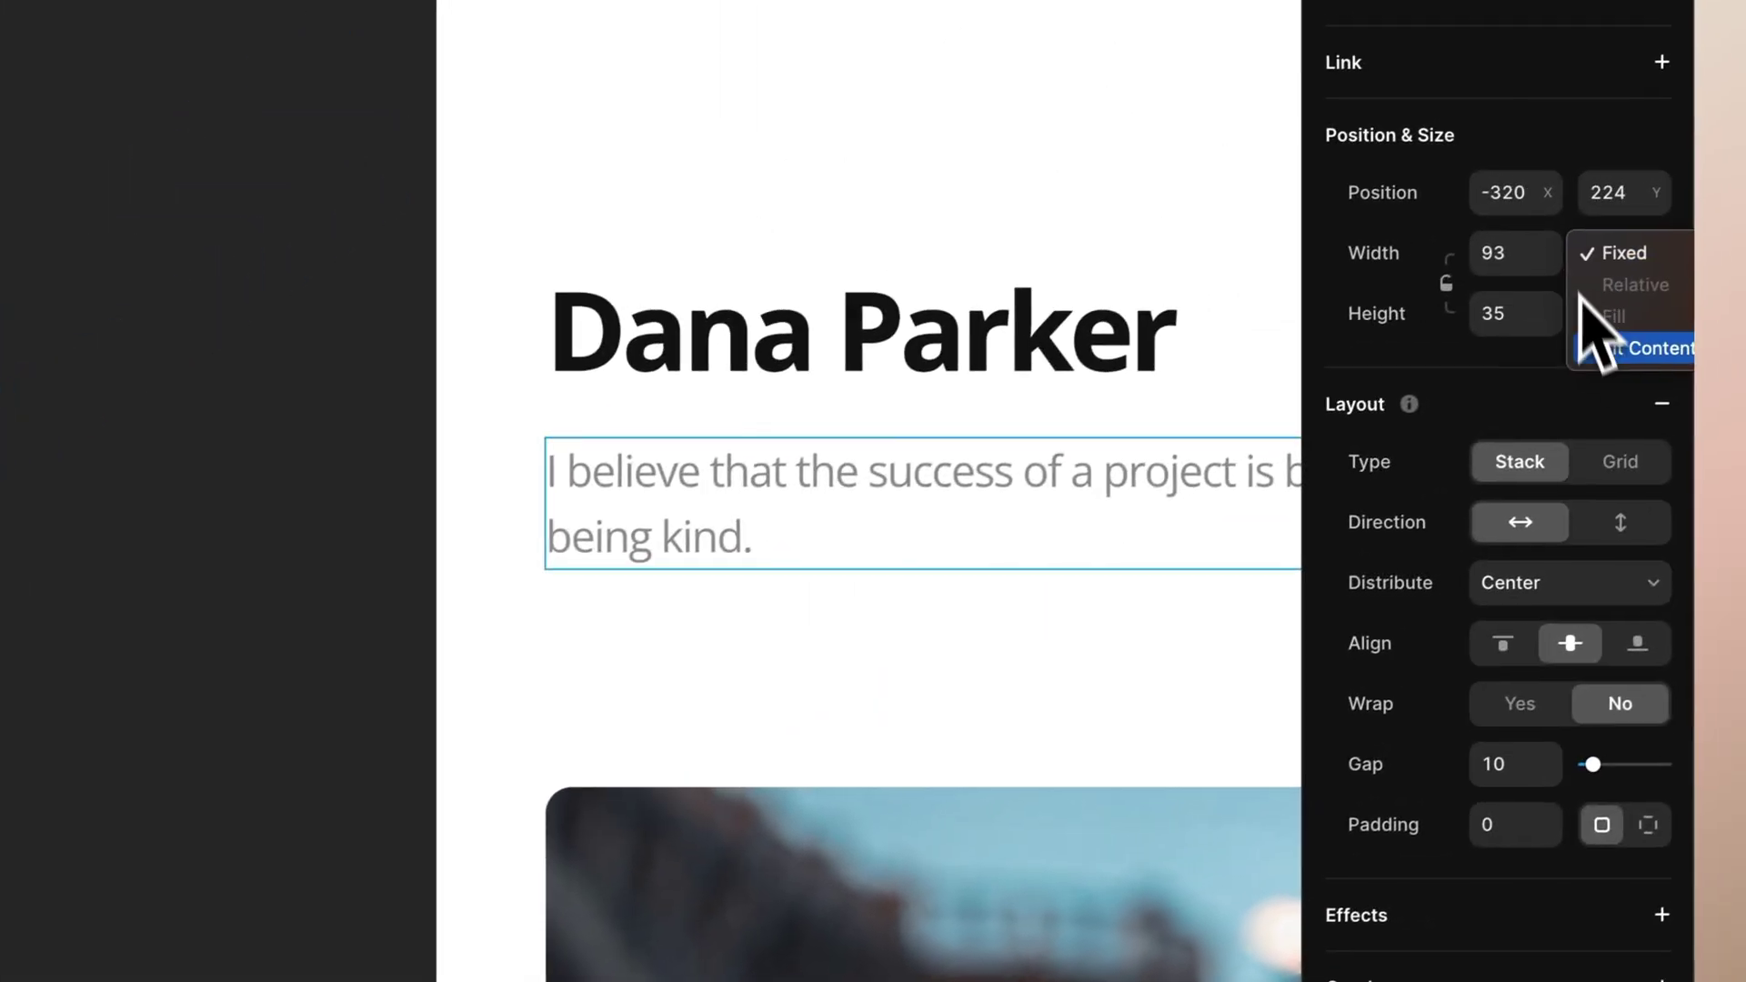
{"action": "left_click", "coordinate": [1628, 351]}
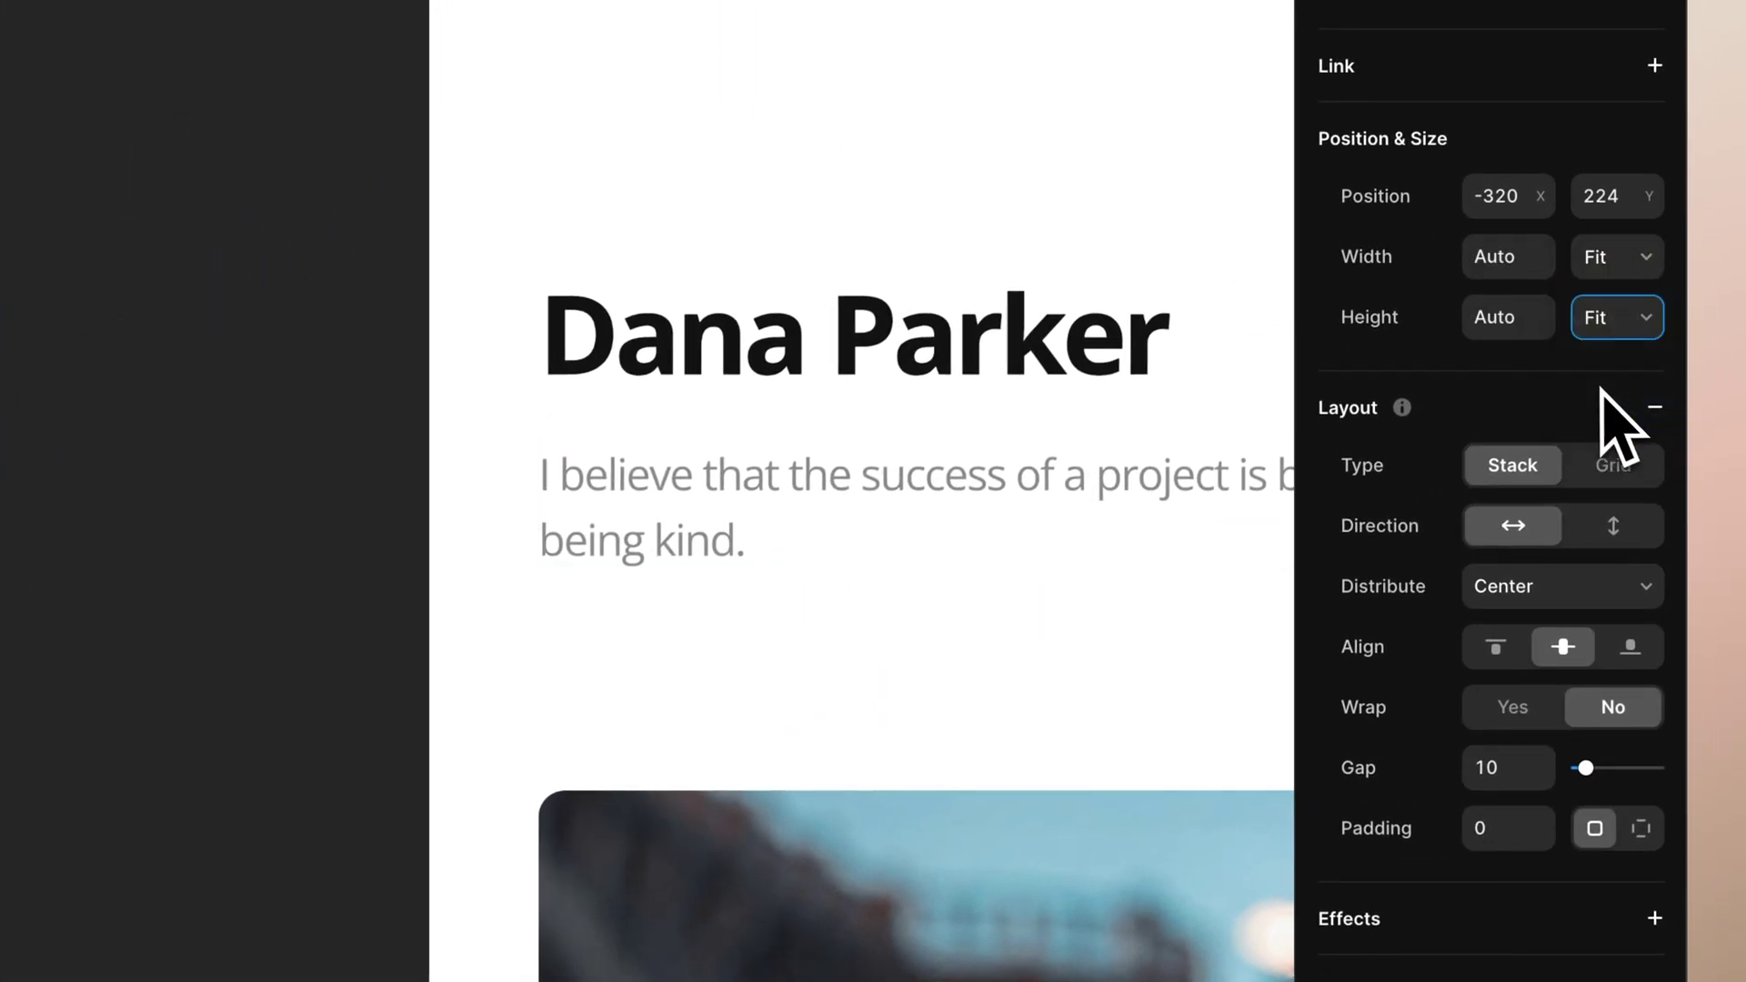
- Give the stack a solid grey fill of #8C8C8C
{"action": "scroll", "coordinate": [1628, 873], "scroll_direction": "down", "scroll_amount": 5}
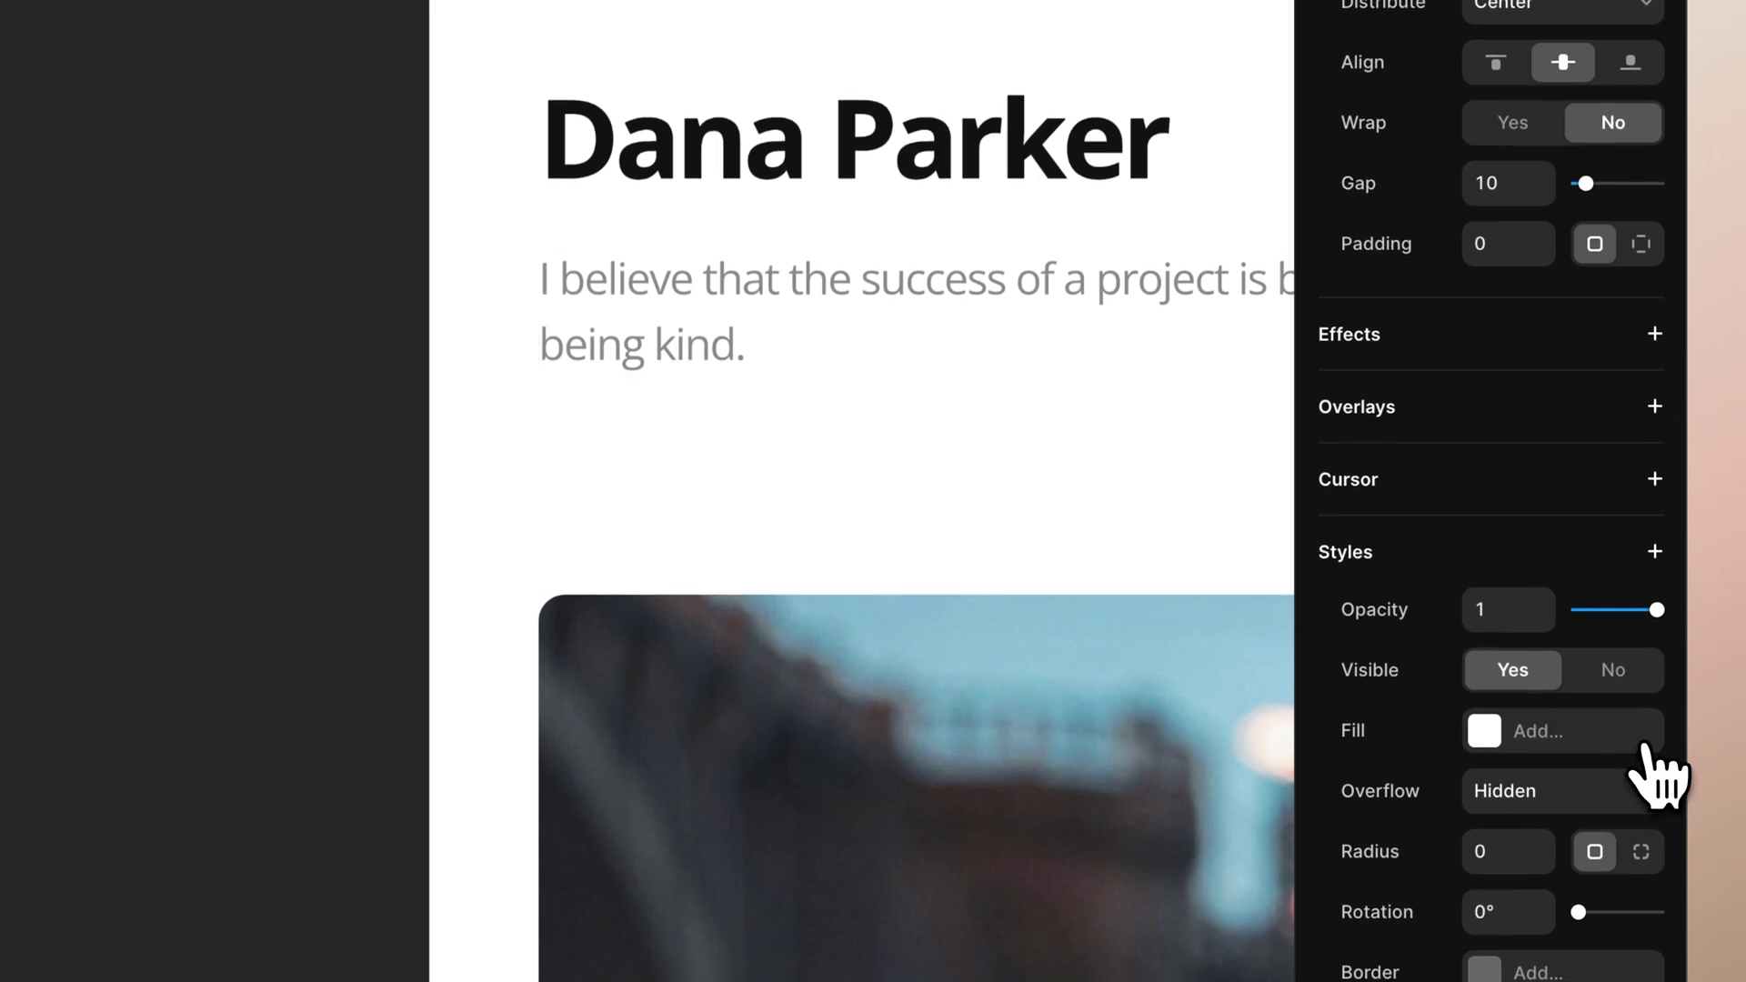
{"action": "left_click", "coordinate": [1487, 730]}
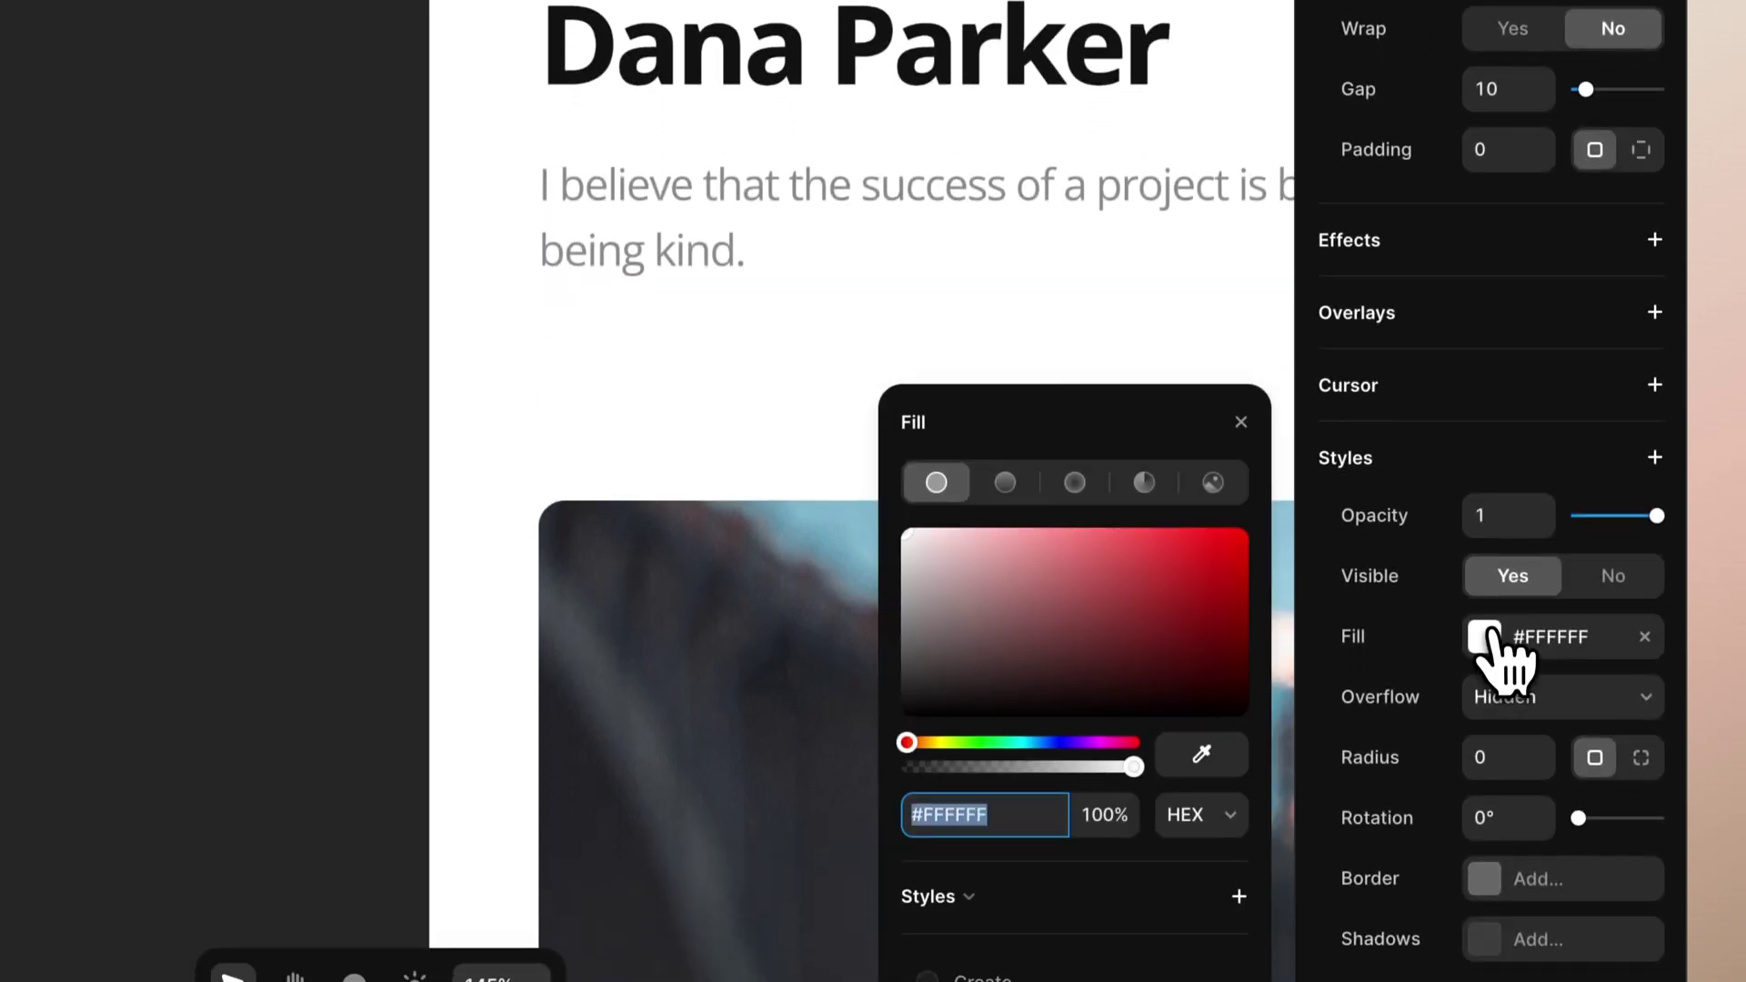
{"action": "left_click_drag", "start_coordinate": [1099, 699], "coordinate": [858, 616]}
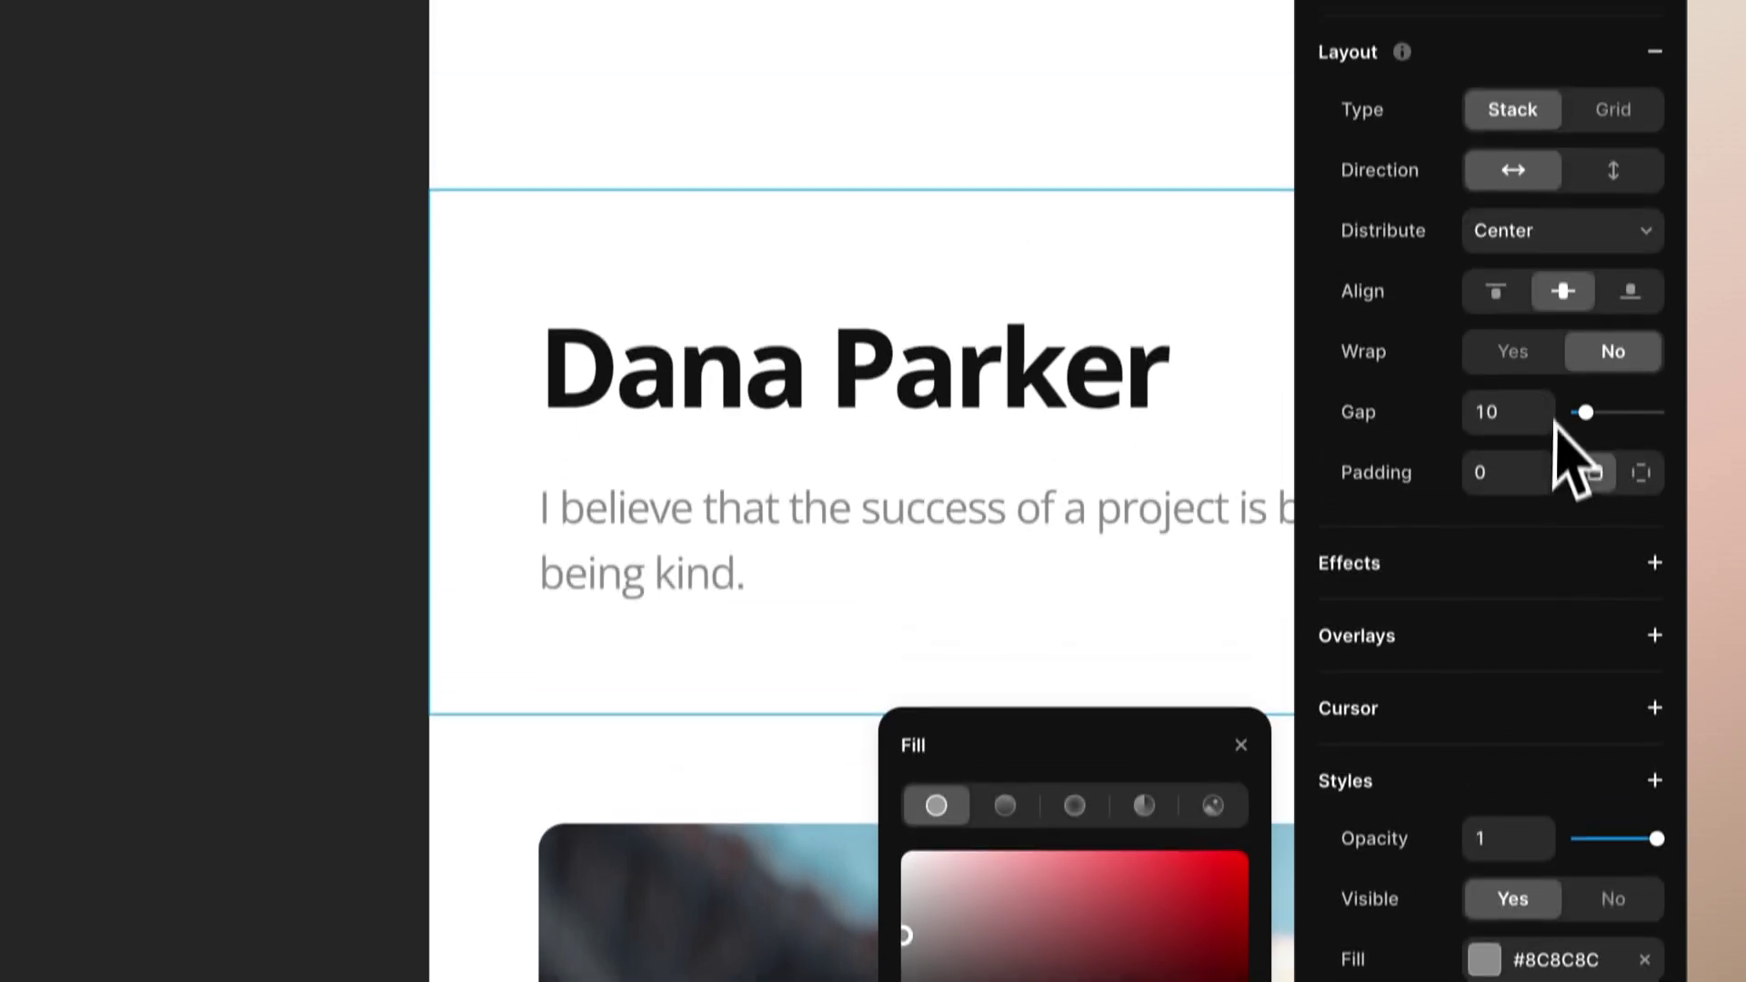
- Set the stack's individual padding to 8 top, 12 right, 8 bottom and 12 left
{"action": "left_click", "coordinate": [1641, 472]}
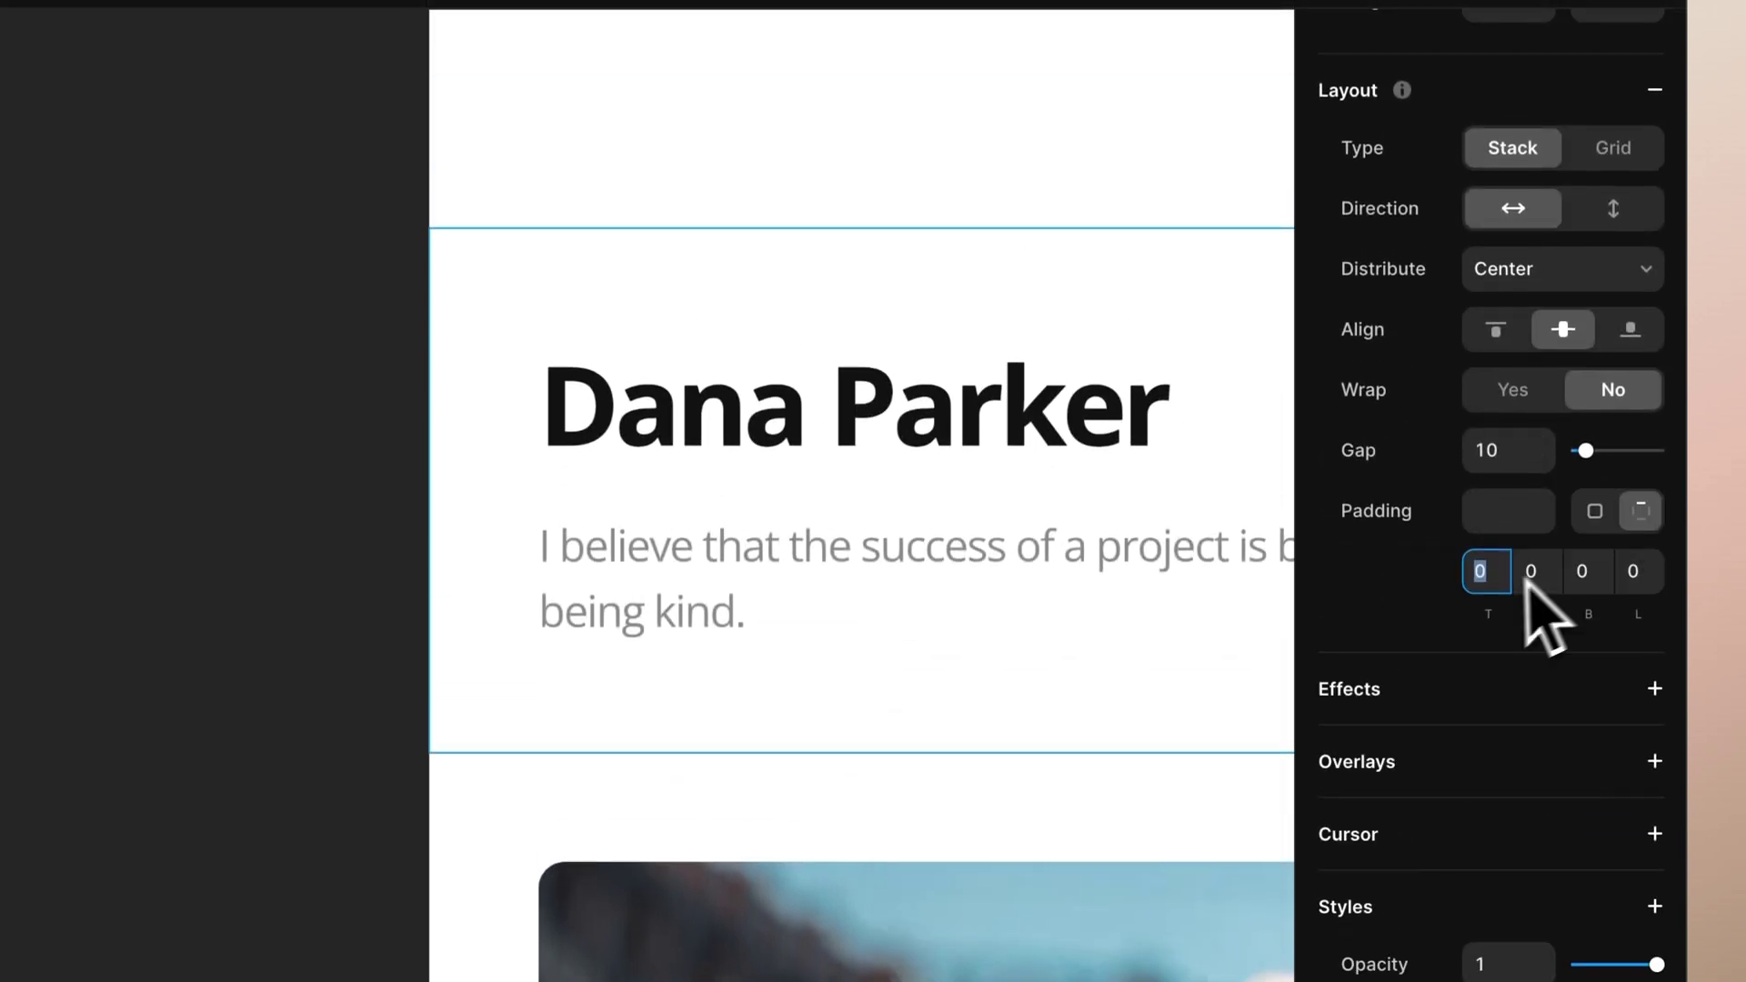
{"action": "type", "text": "12"}
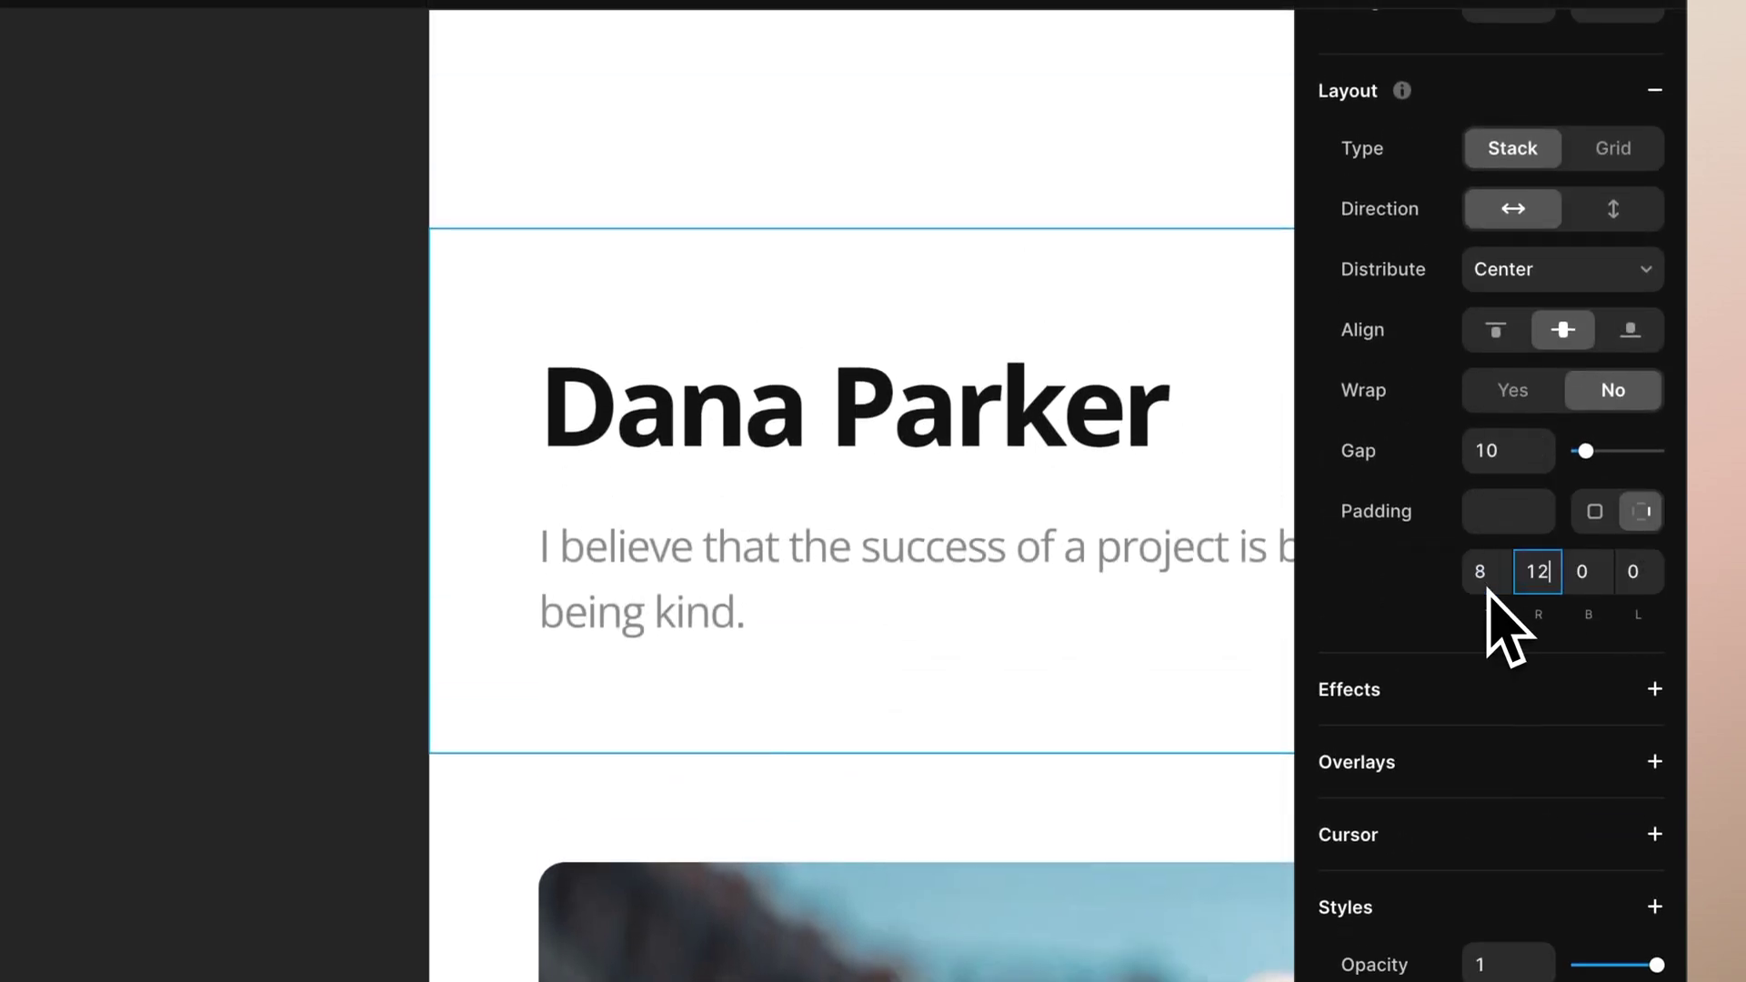
{"action": "key", "text": "Tab"}
{"action": "type", "text": "8"}
{"action": "key", "text": "Tab"}
{"action": "type", "text": "12"}
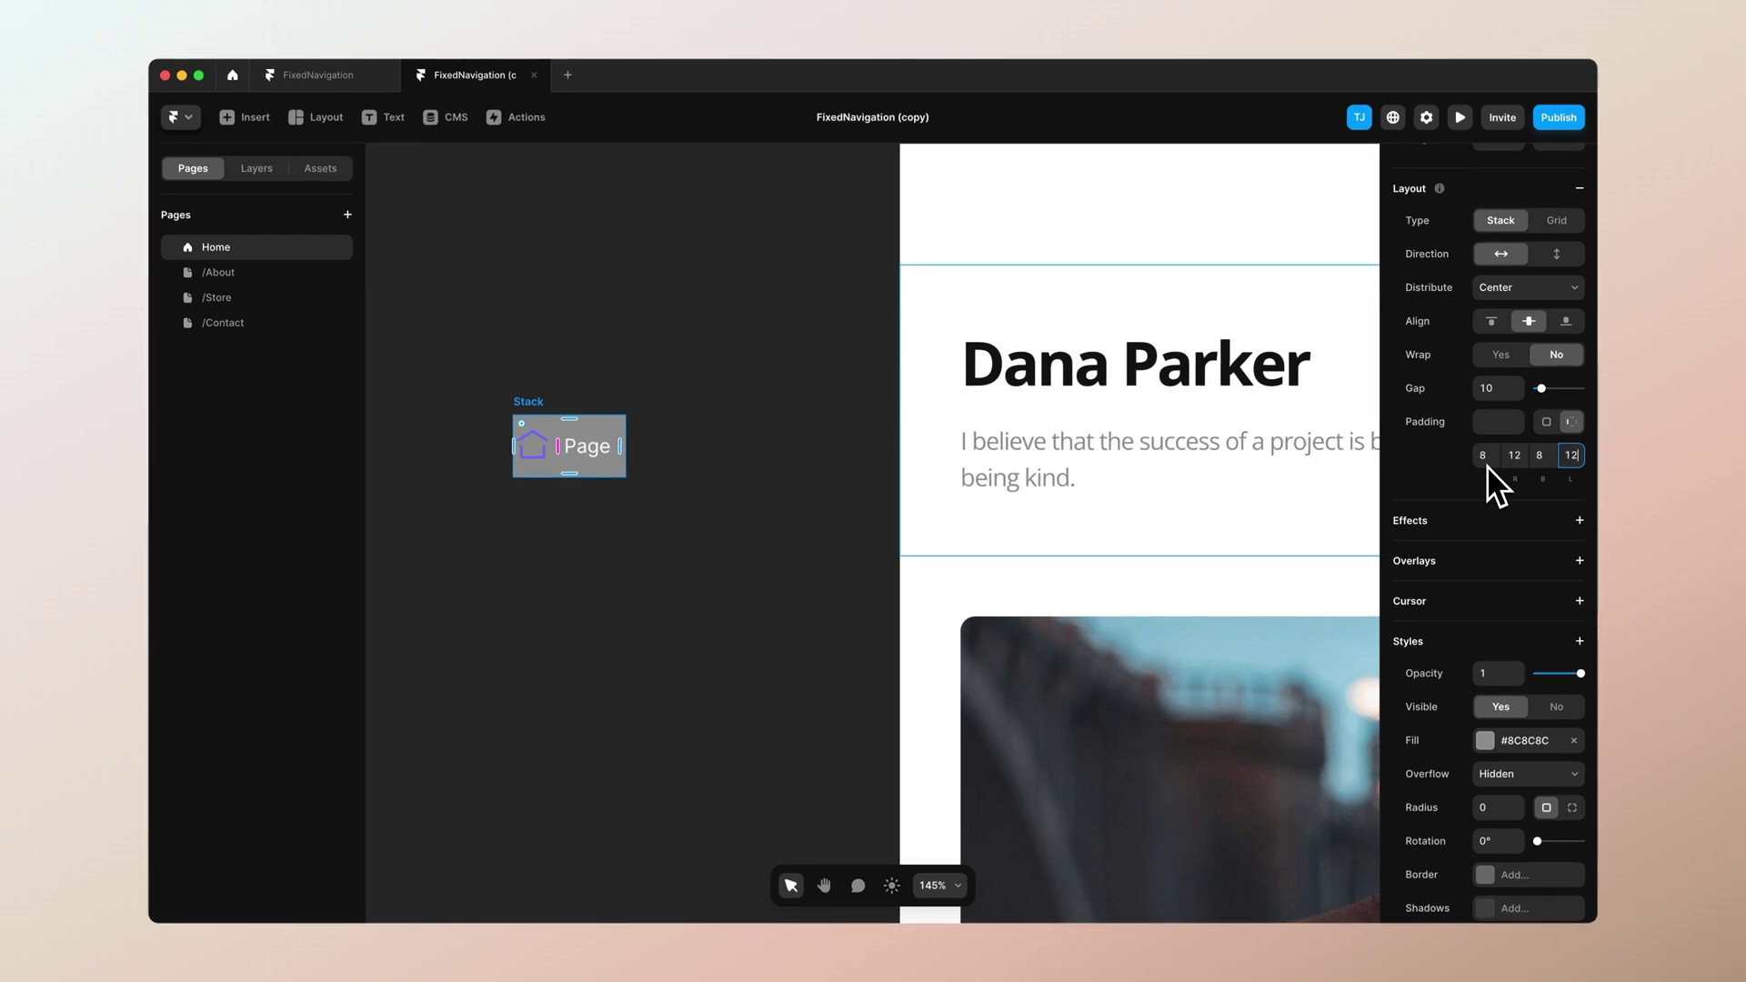
- Round the stack's corners with a radius of 12
{"action": "scroll", "coordinate": [1450, 777], "scroll_direction": "down", "scroll_amount": 3}
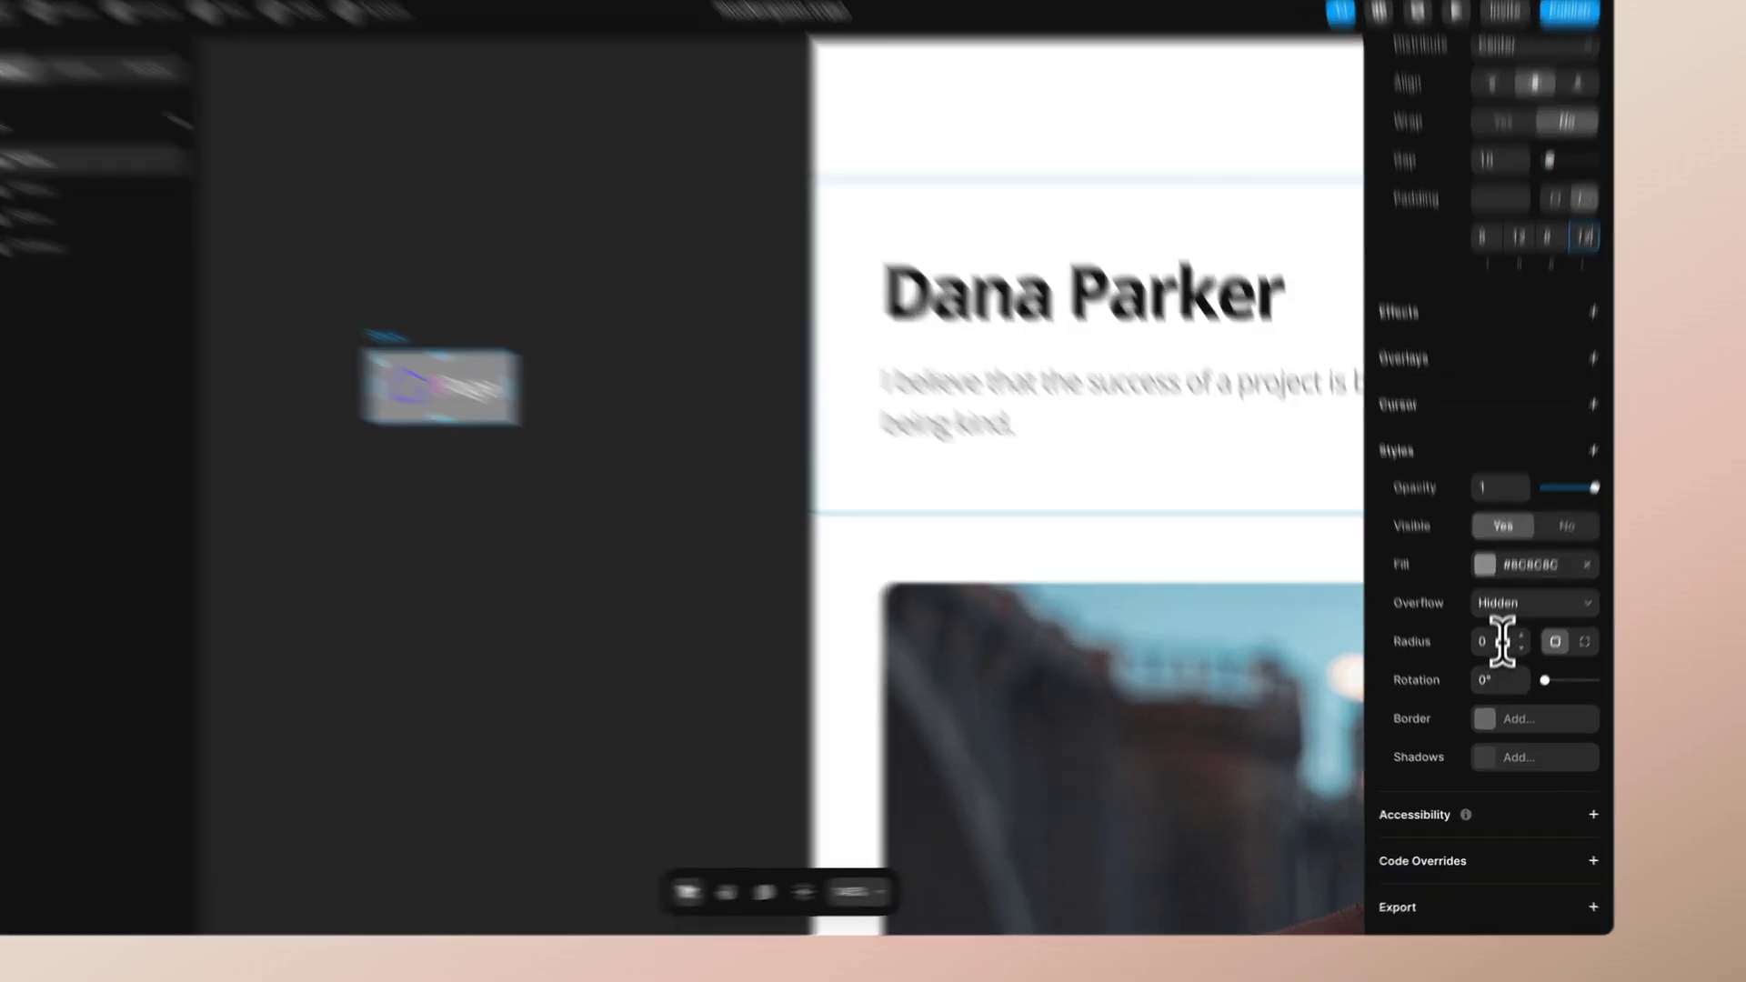
{"action": "left_click", "coordinate": [1496, 668]}
{"action": "type", "text": "12"}
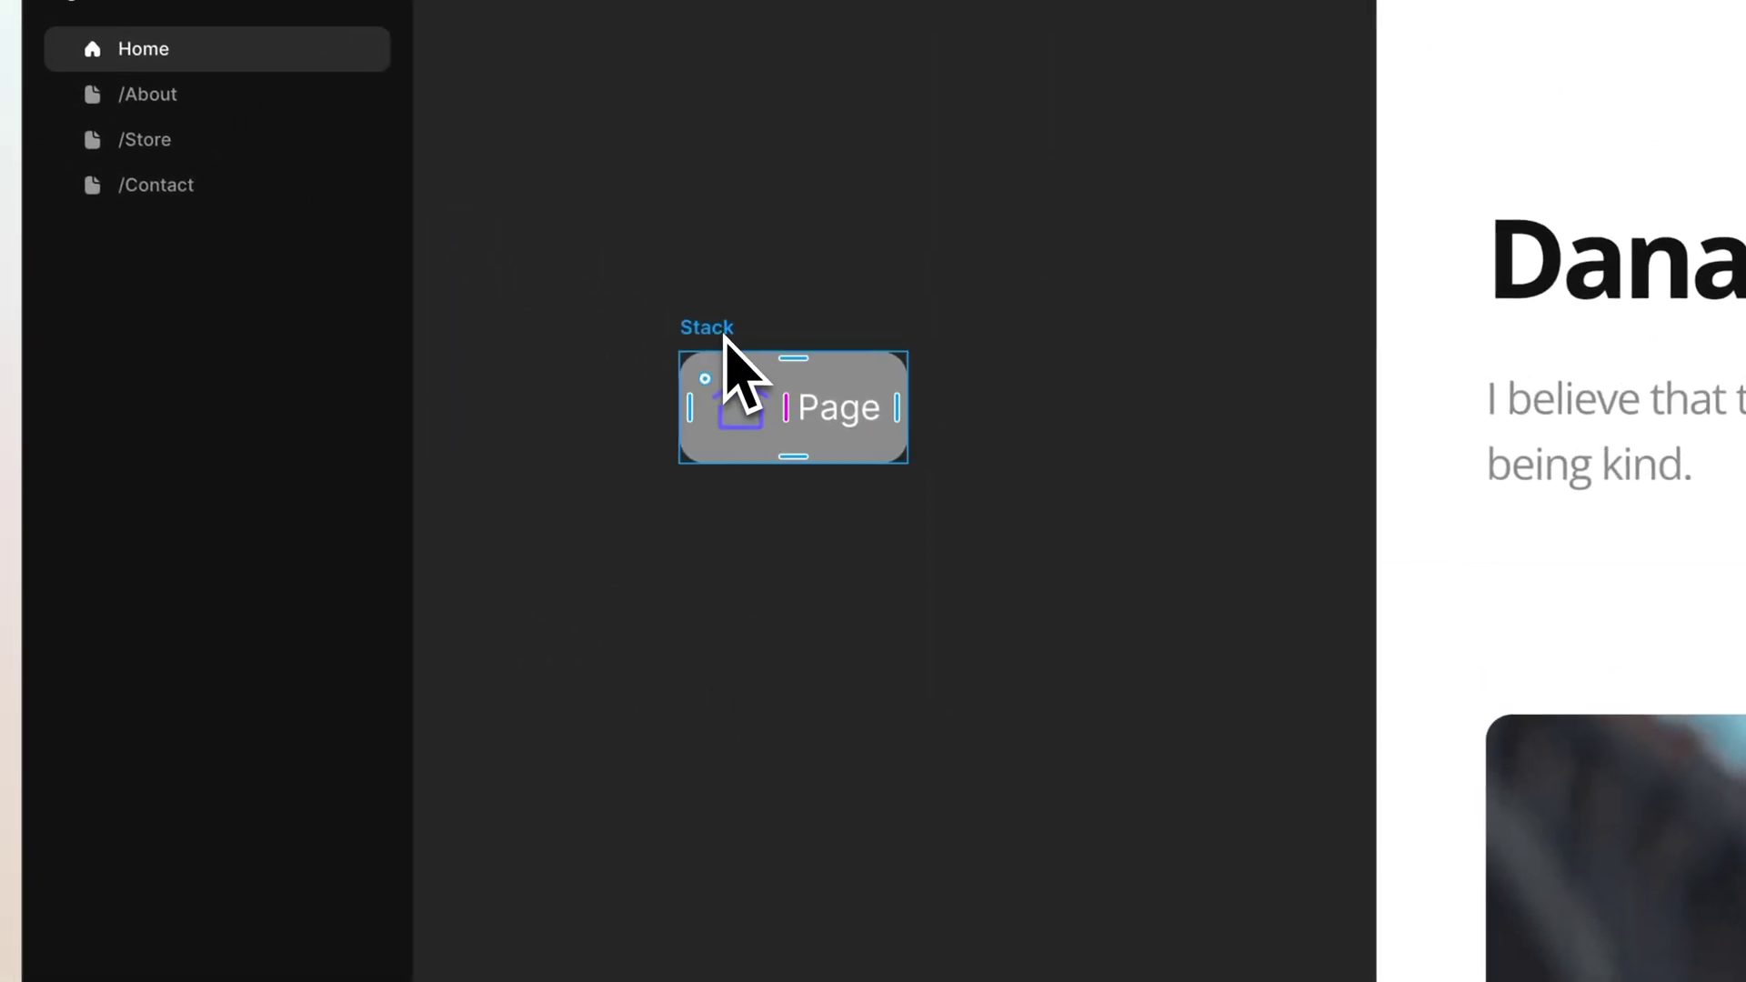
- Rename the stack as ListItem and turn it into a component with the same name
{"action": "left_click", "coordinate": [273, 245]}
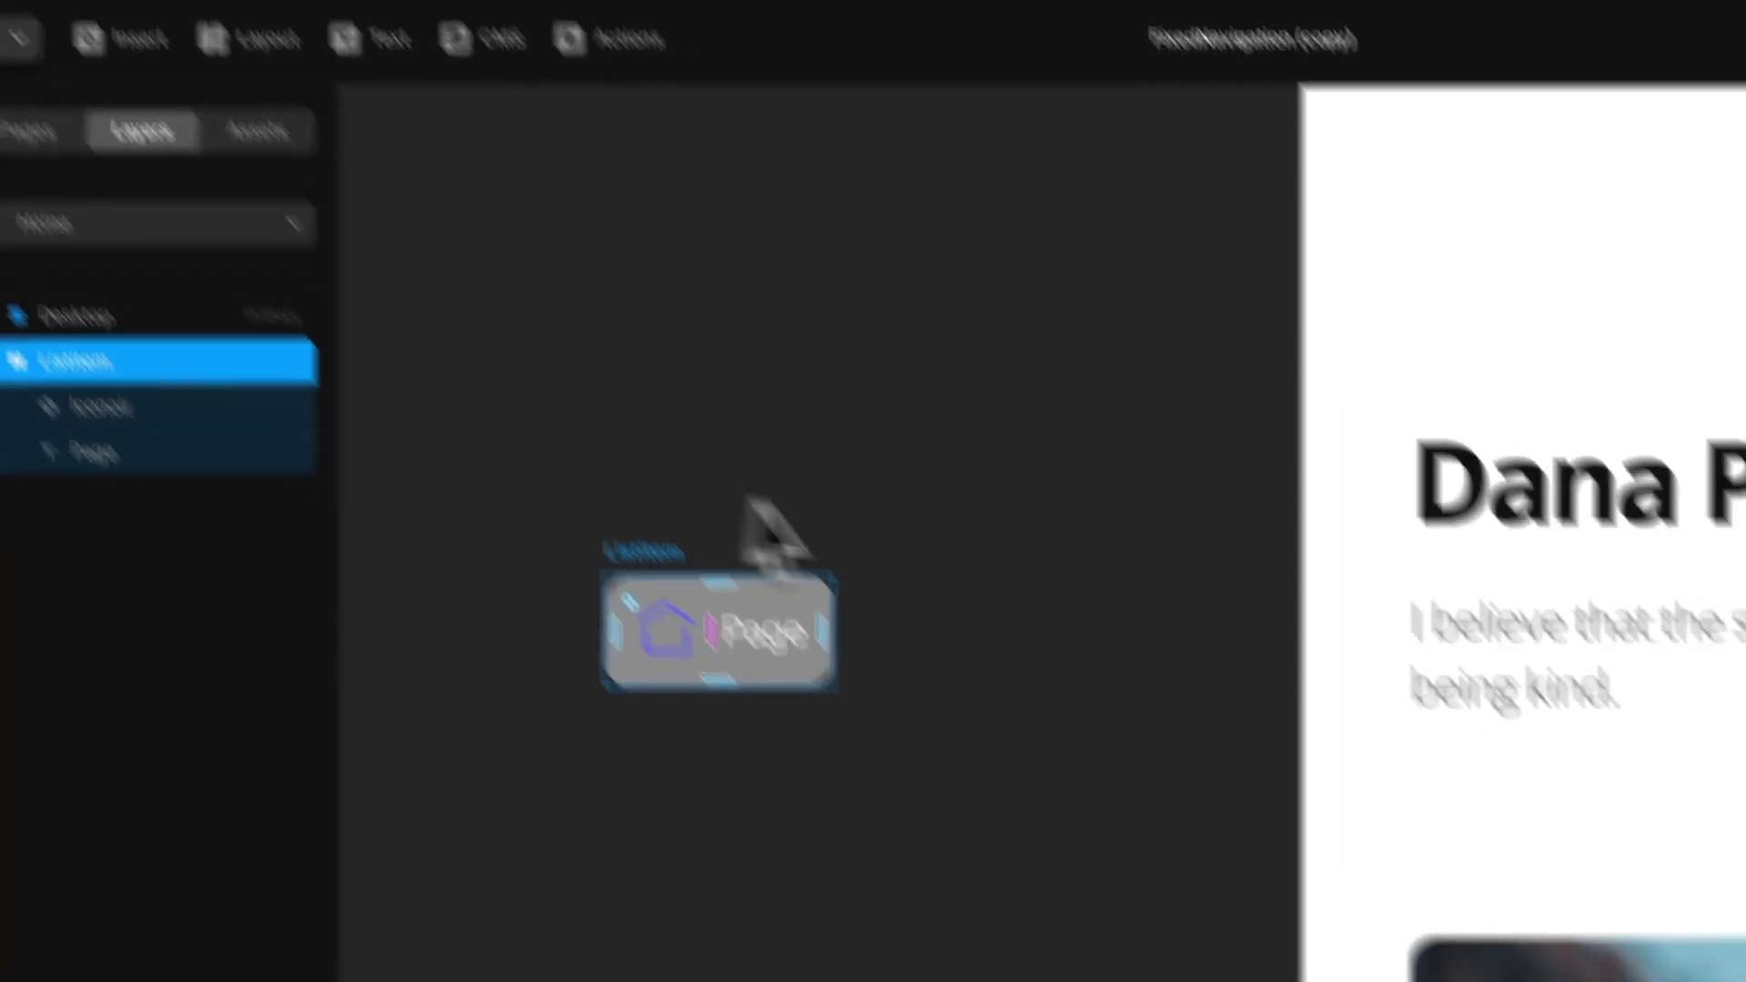
{"action": "right_click", "coordinate": [757, 682]}
{"action": "left_click", "coordinate": [978, 700]}
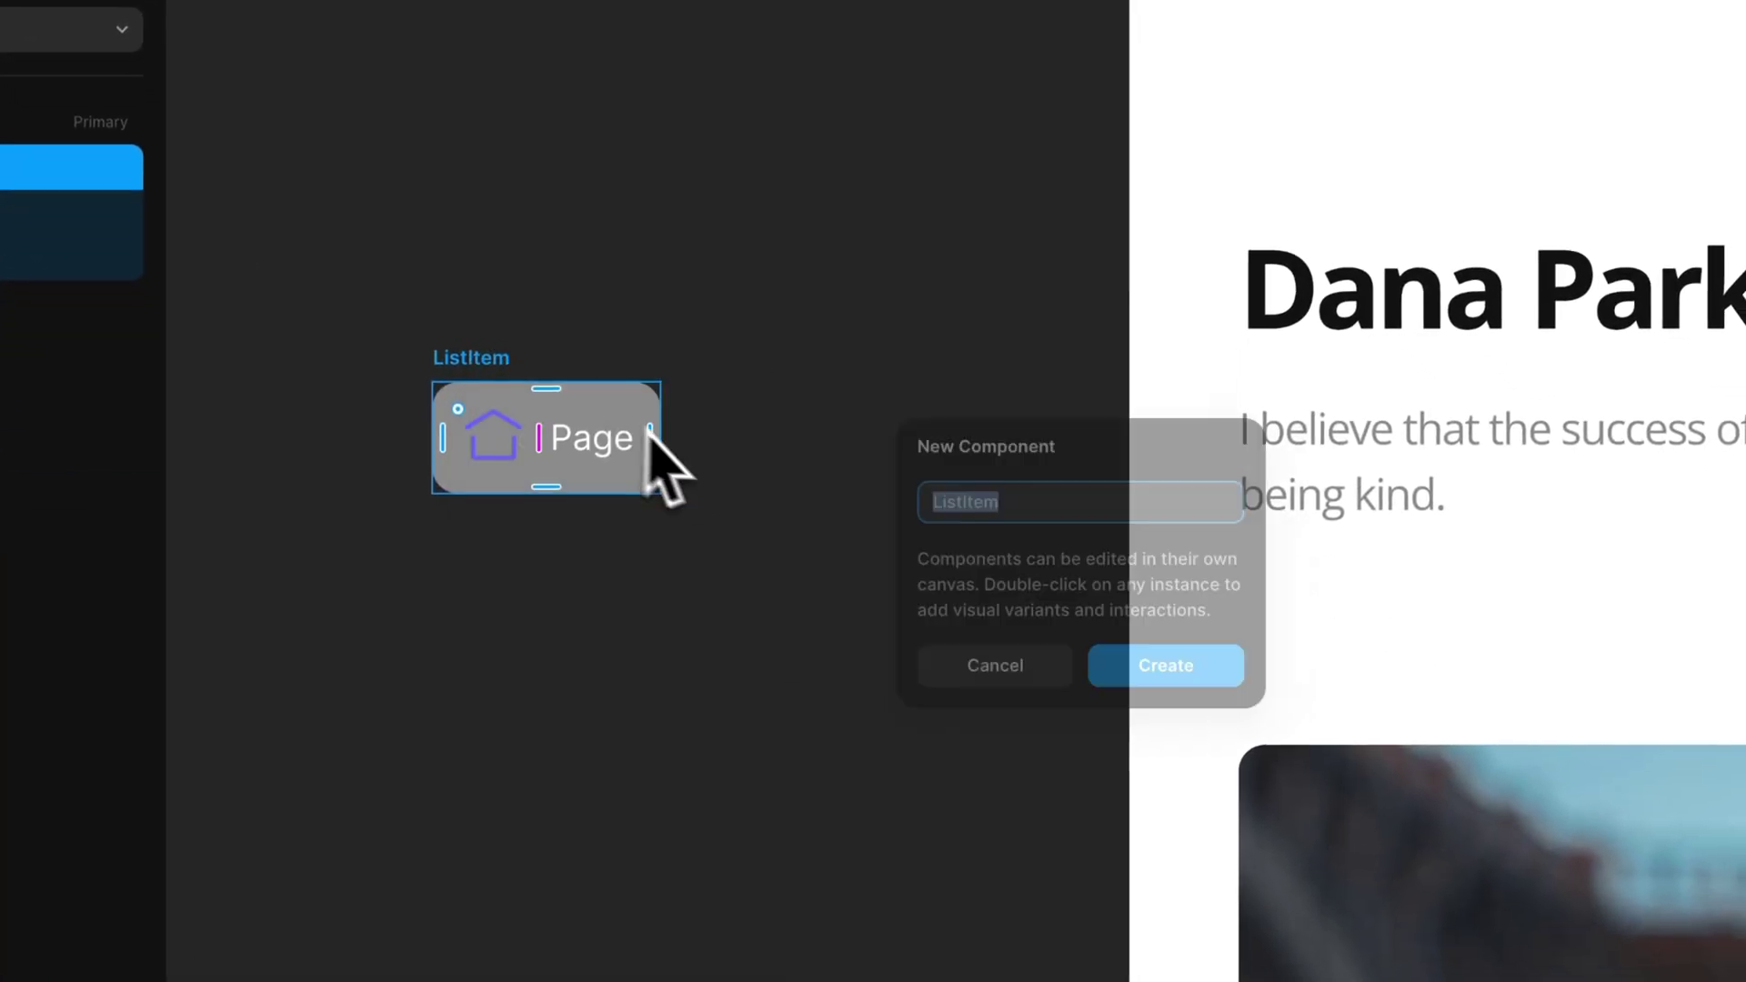
{"action": "left_click", "coordinate": [1158, 663]}
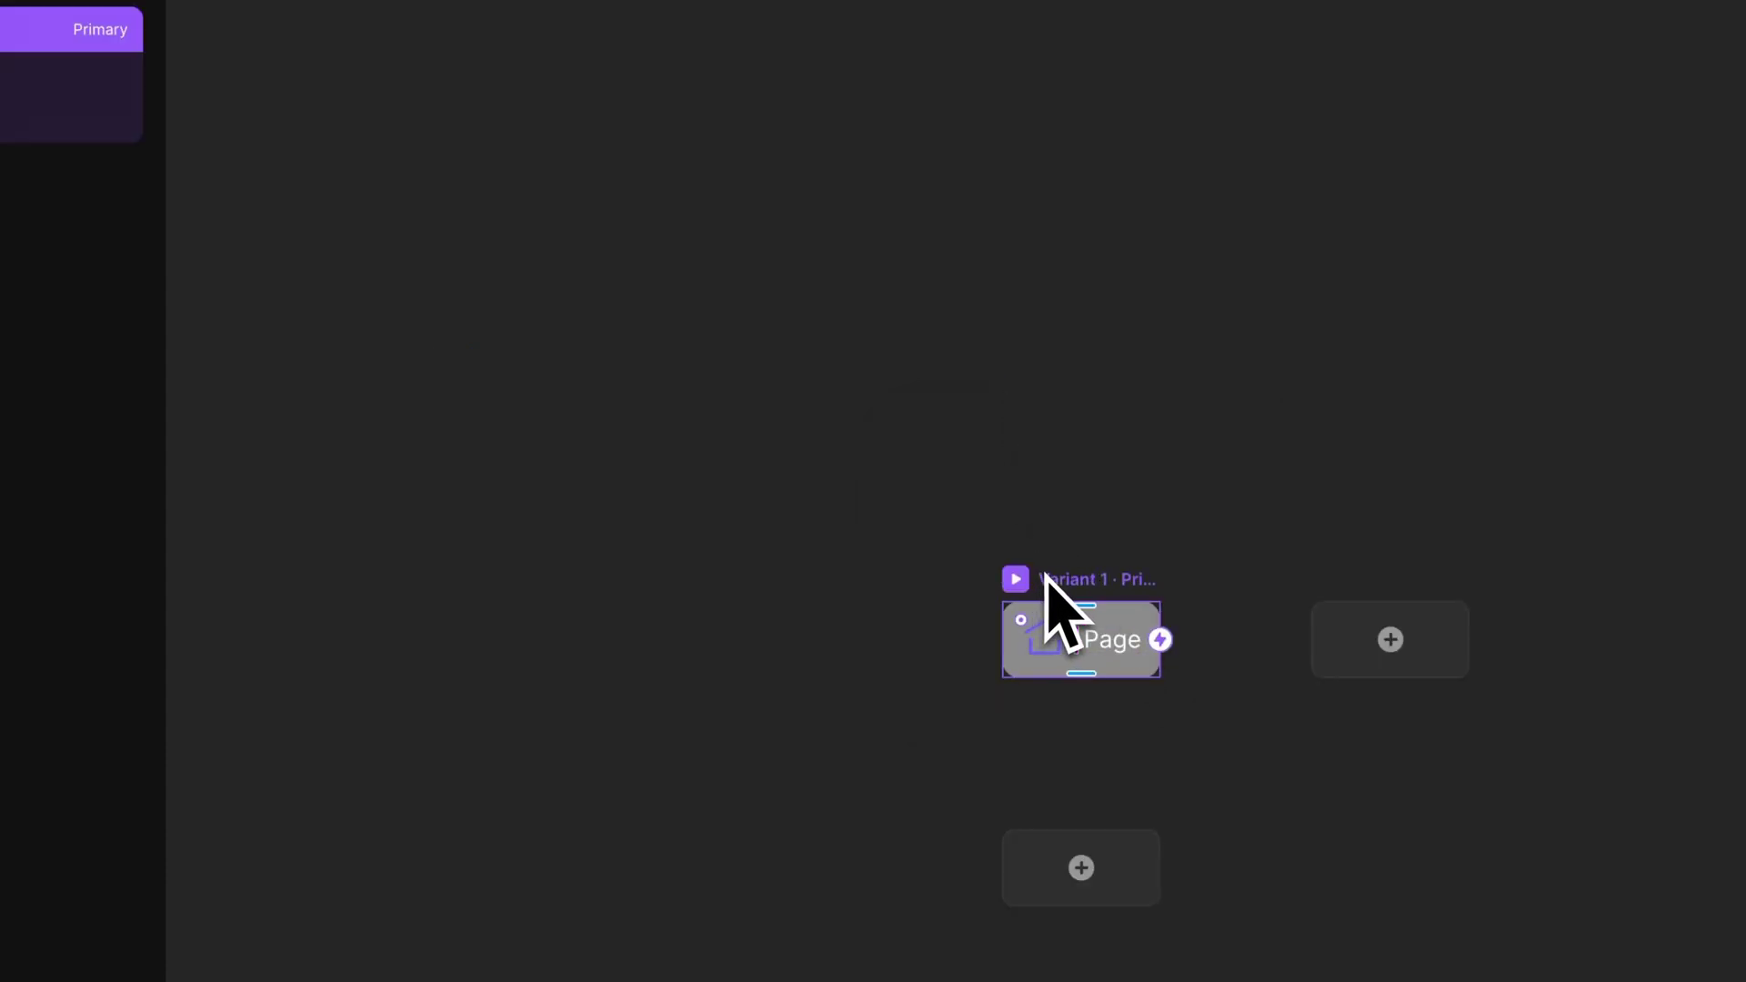
- Change both the home icon and the "Page" text in the ListItem component to #C4C4C4
{"action": "left_click", "coordinate": [1061, 637]}
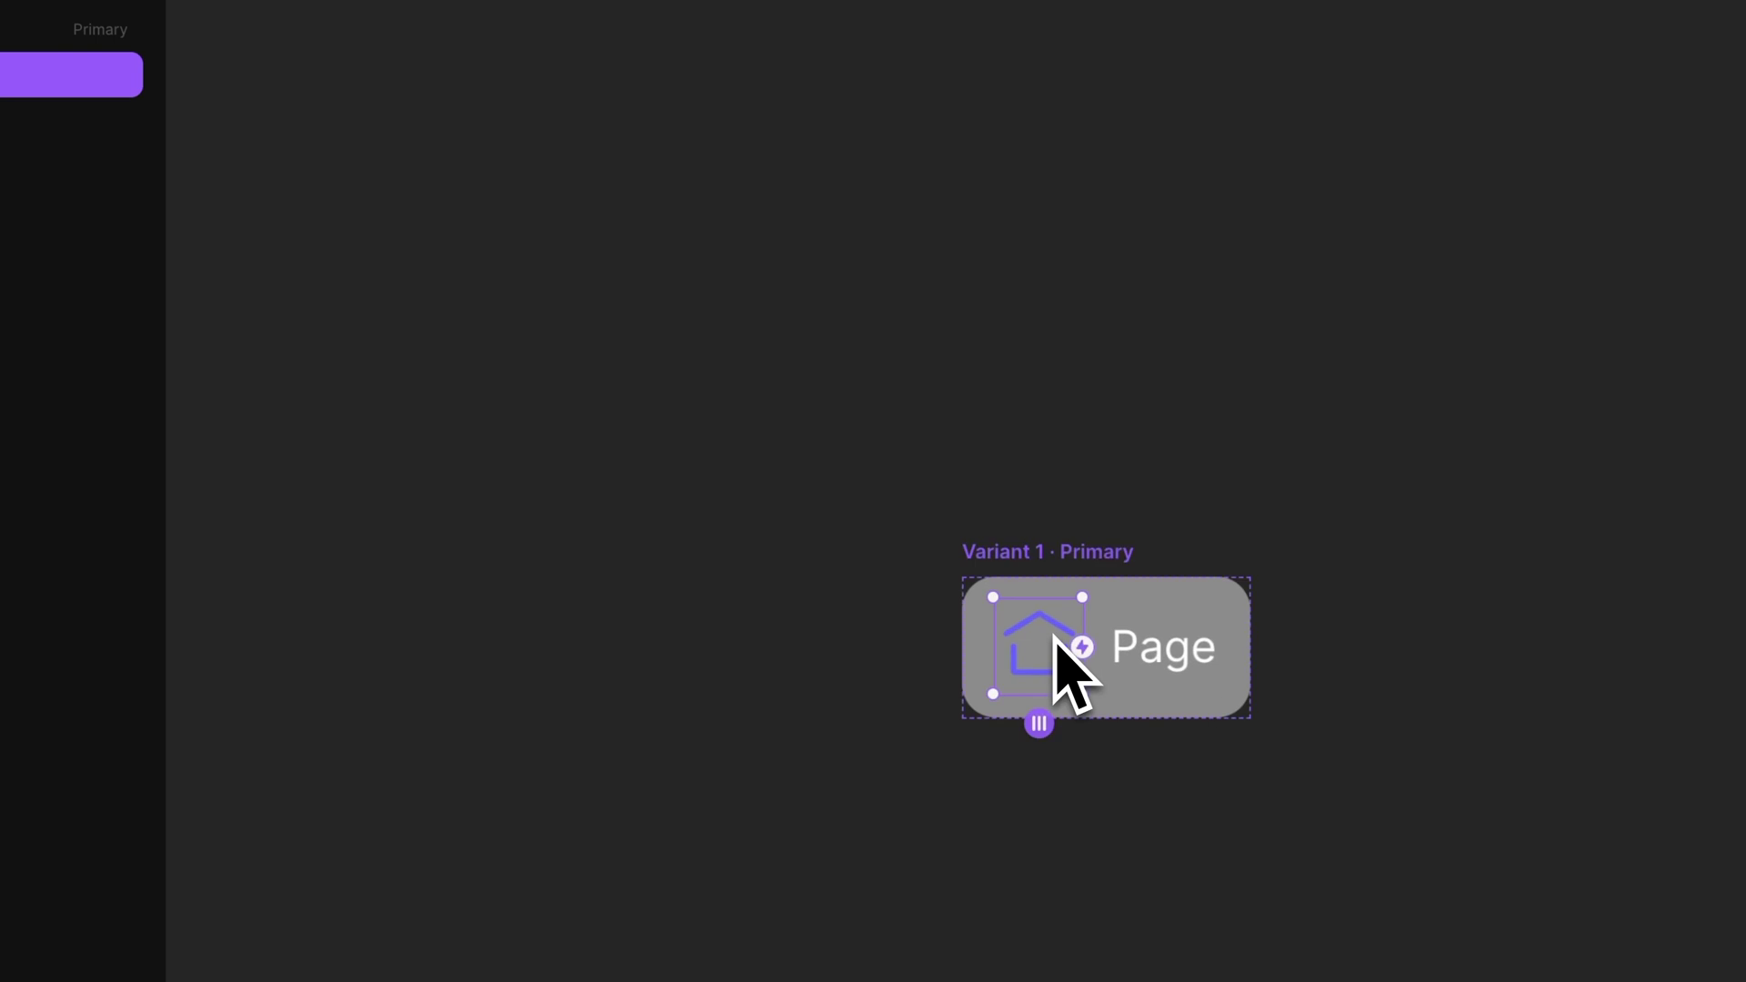
{"action": "left_click", "coordinate": [1615, 754]}
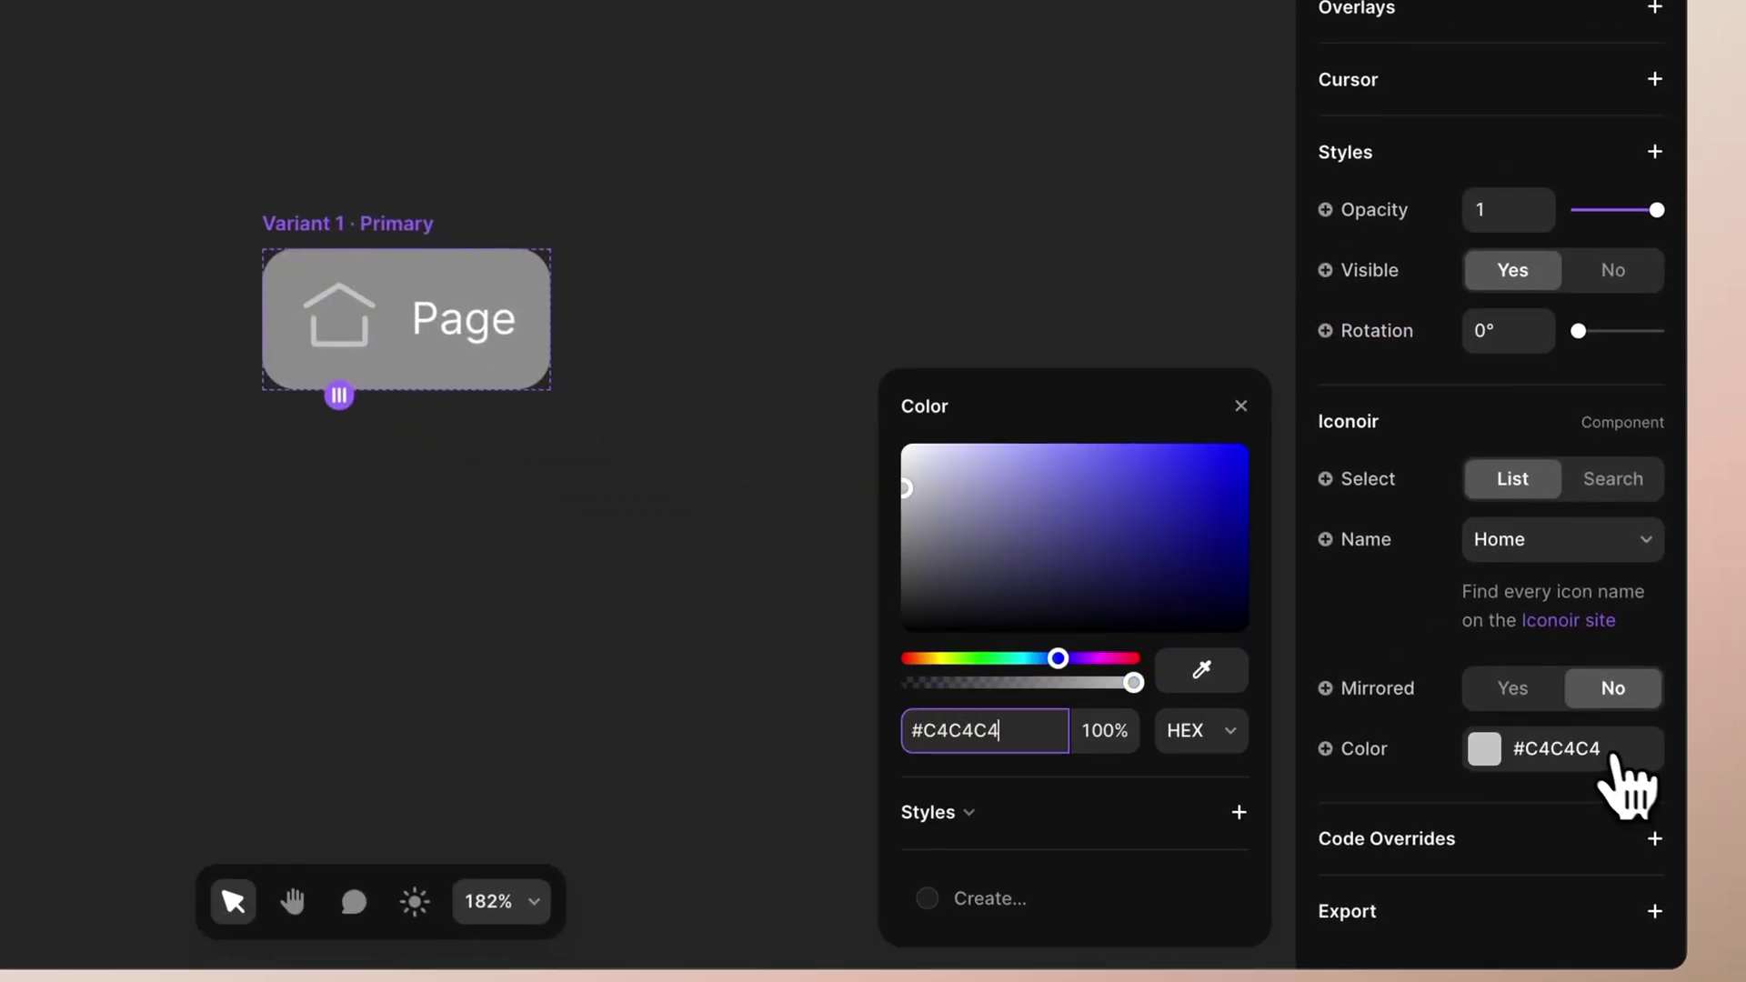
{"action": "left_click", "coordinate": [473, 323]}
{"action": "scroll", "coordinate": [1584, 810], "scroll_direction": "down", "scroll_amount": 4}
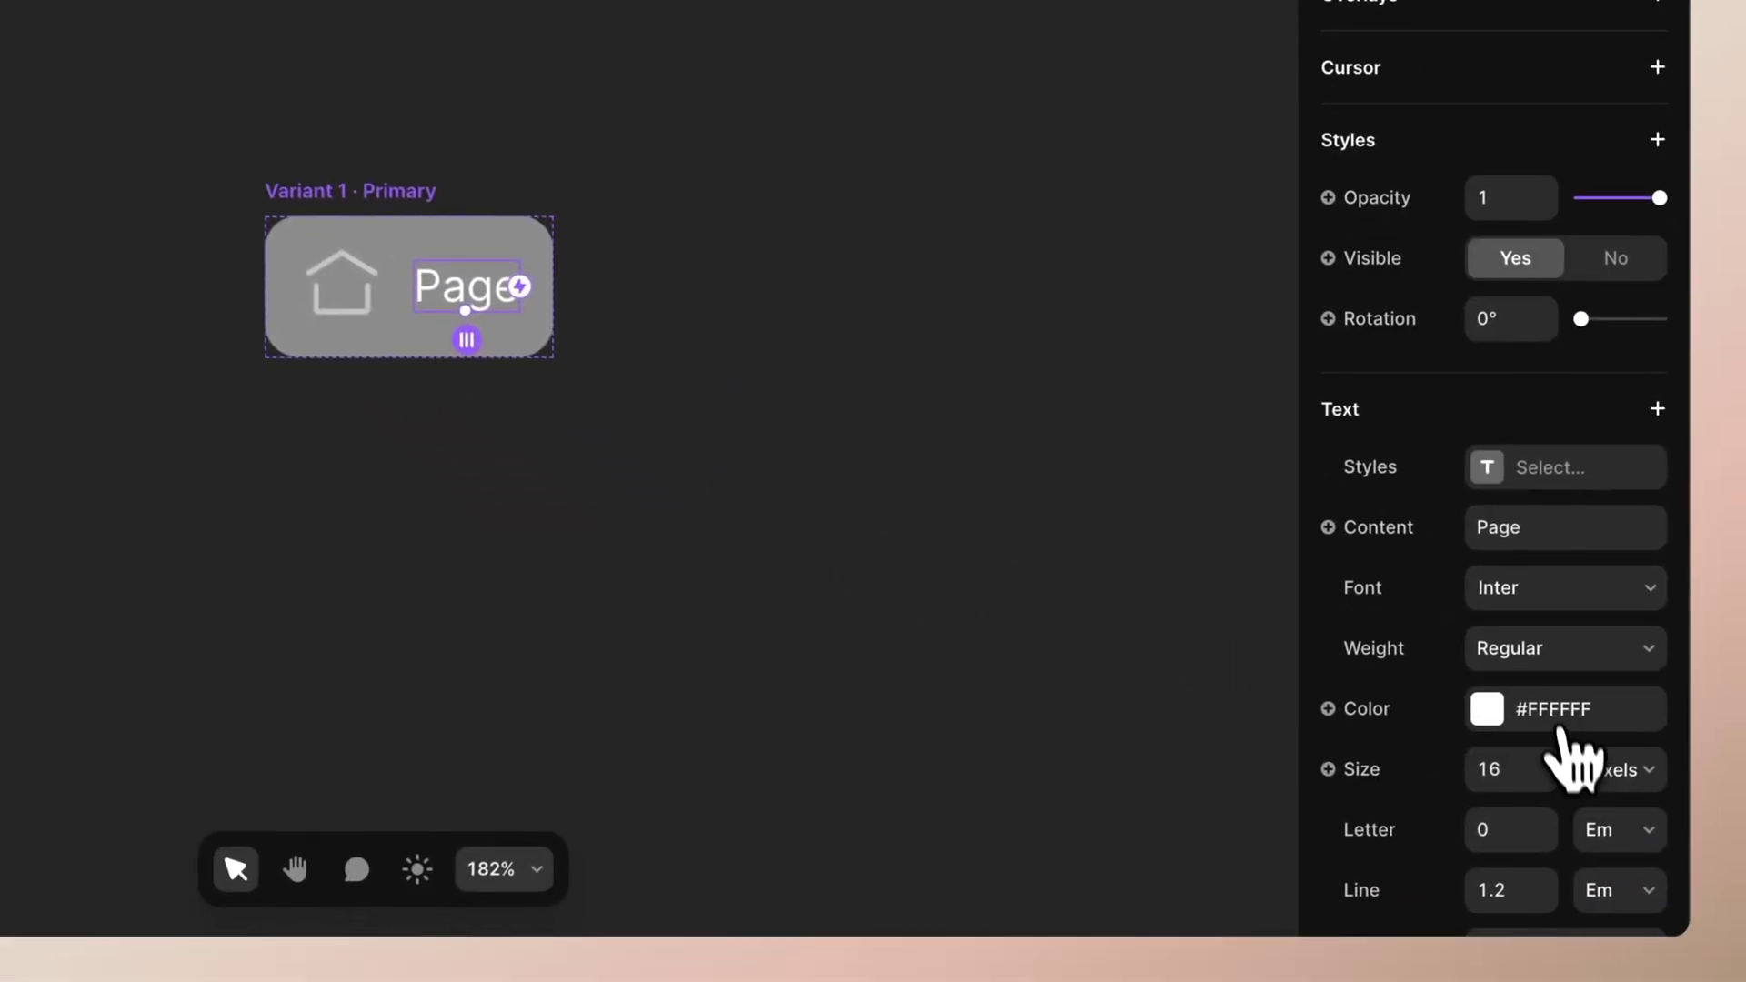
{"action": "left_click", "coordinate": [1540, 715]}
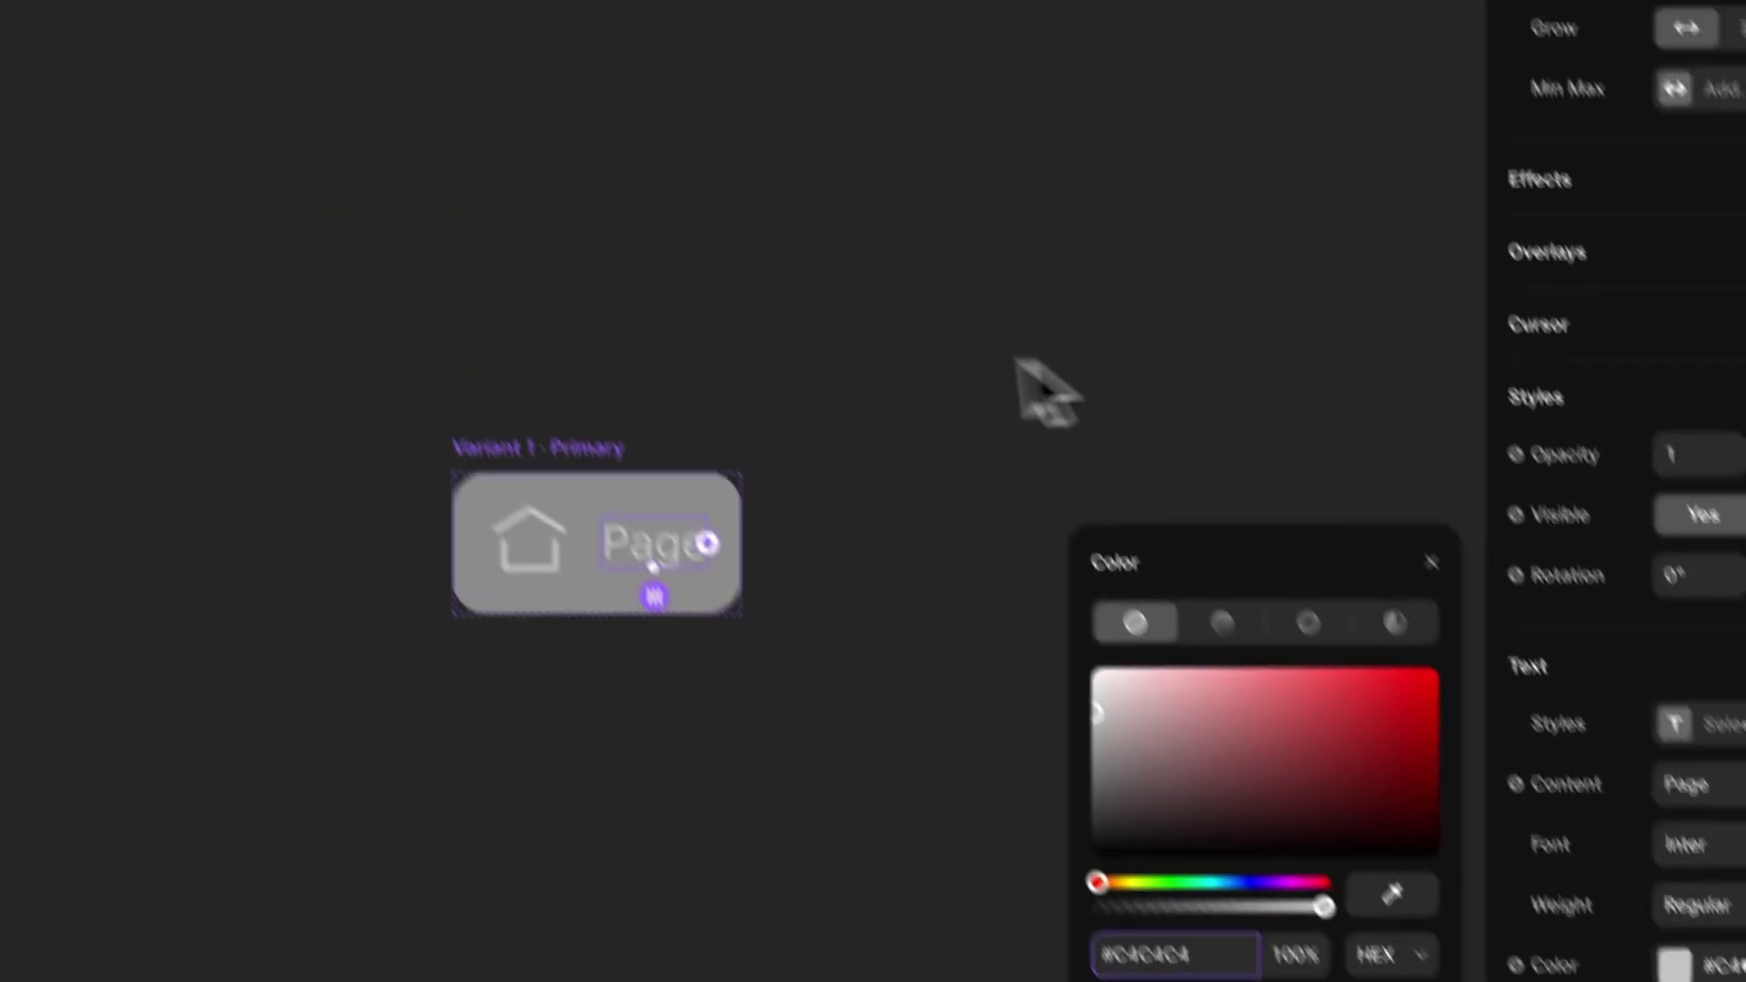
- Rename the ListItem component's primary variant as Disabled
{"action": "left_click", "coordinate": [818, 107]}
{"action": "left_click", "coordinate": [415, 188]}
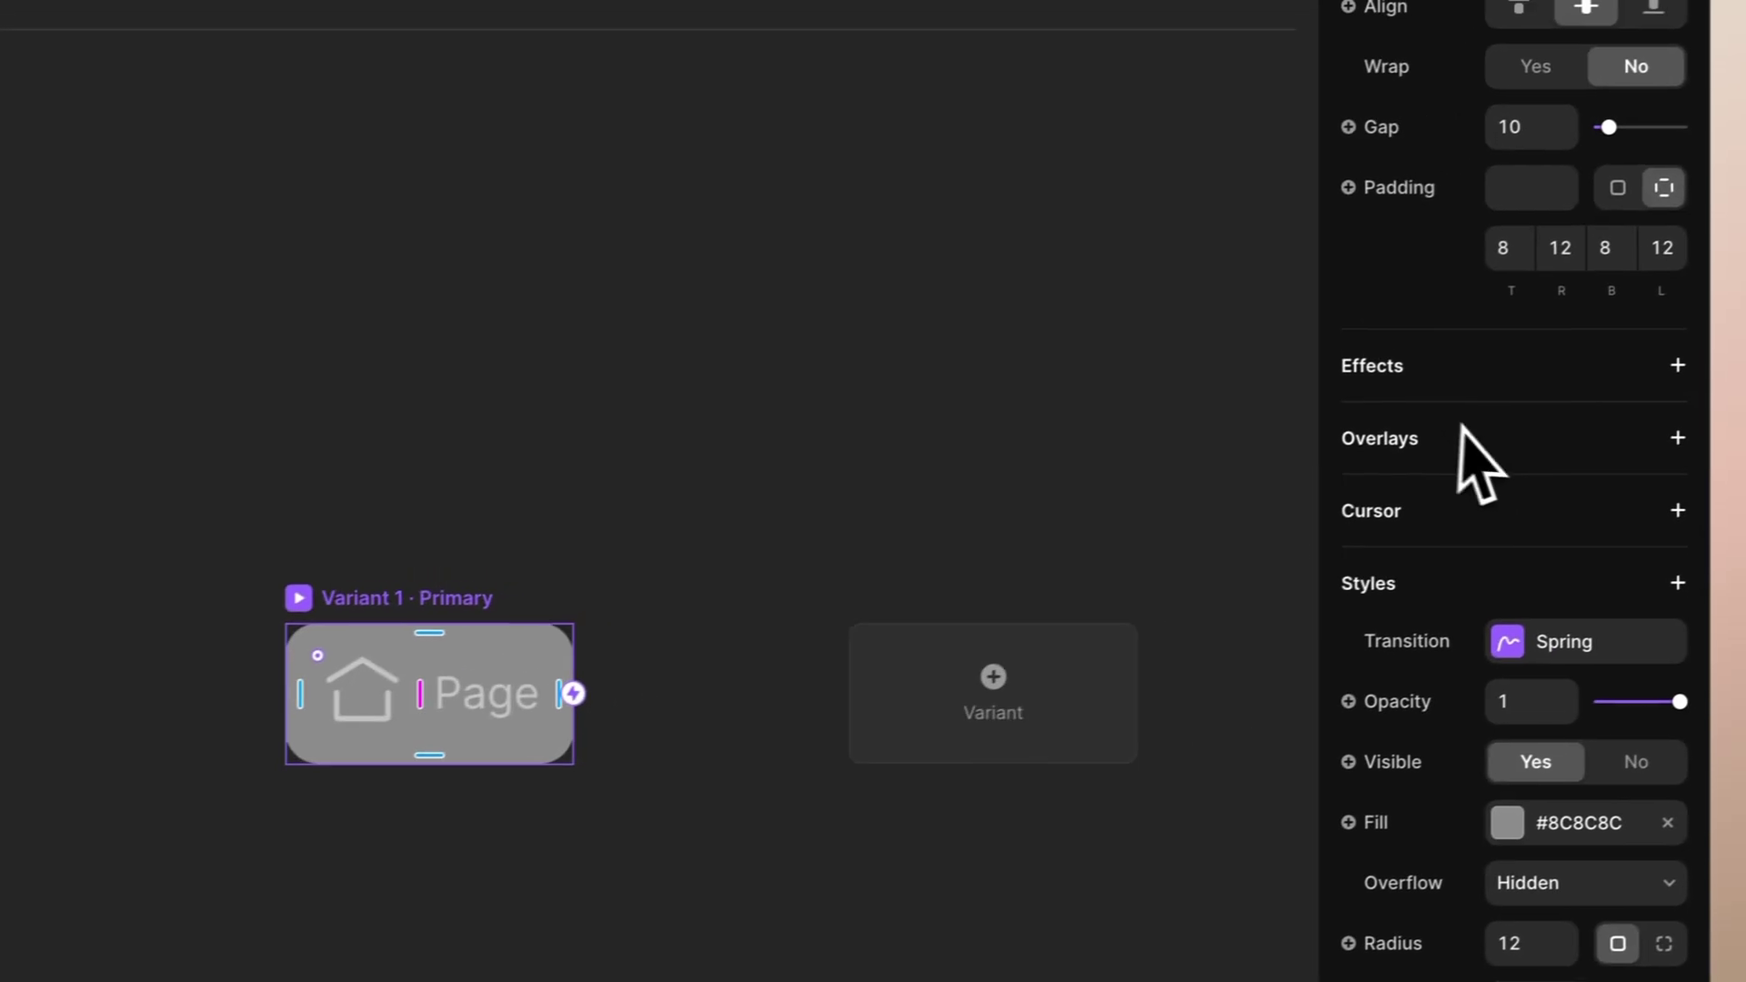
{"action": "scroll", "coordinate": [1460, 424], "scroll_direction": "up", "scroll_amount": 7}
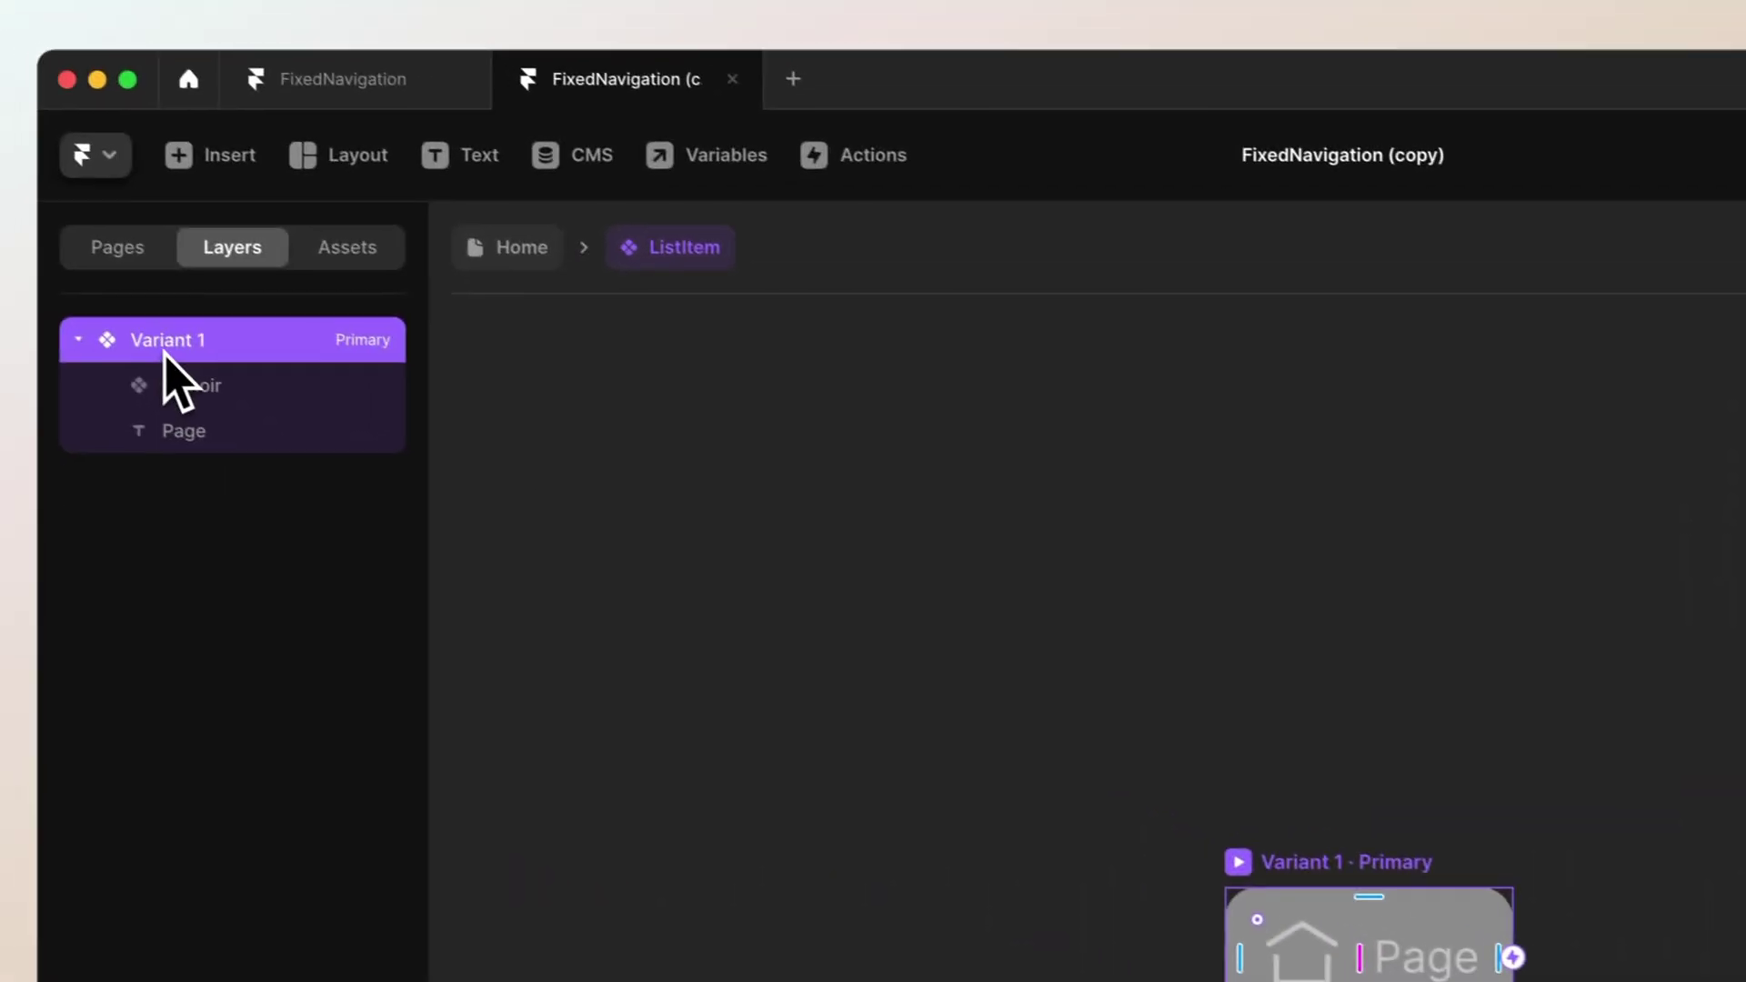
{"action": "double_click", "coordinate": [162, 343]}
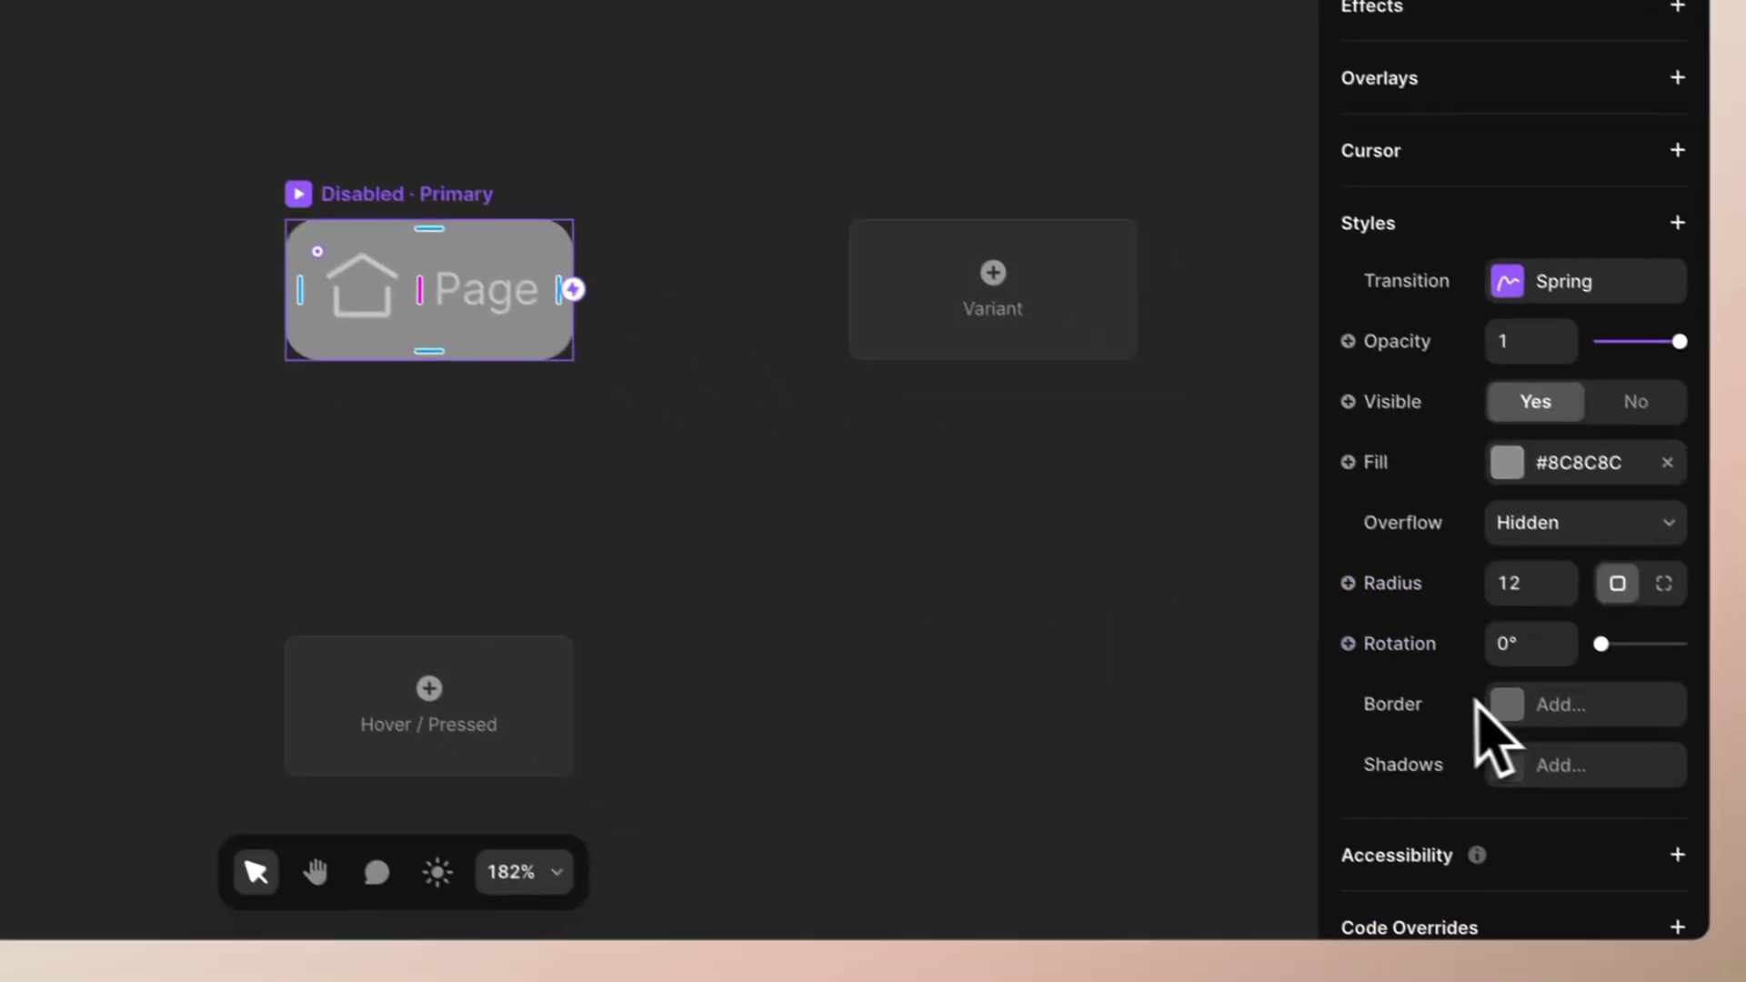
- Remove the grey fill from the ListItem's Disabled primary variant and add a Hover variant to it
{"action": "left_click", "coordinate": [1653, 433]}
{"action": "left_click", "coordinate": [460, 705]}
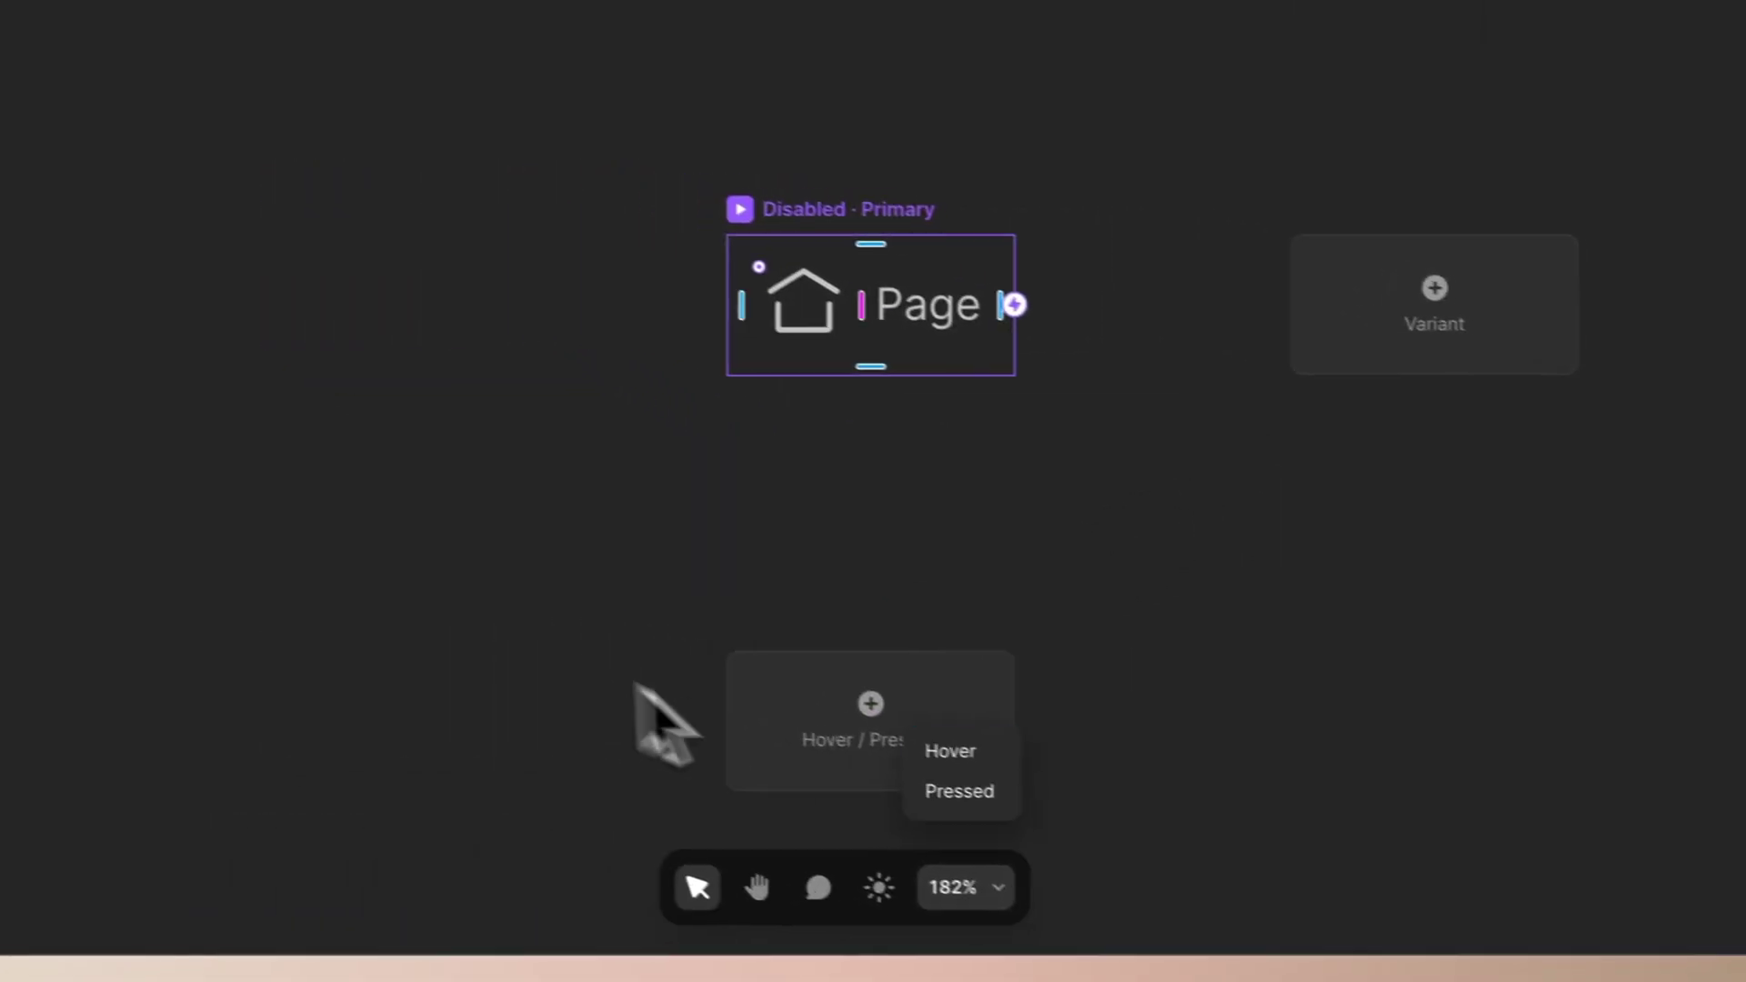
{"action": "left_click", "coordinate": [946, 751]}
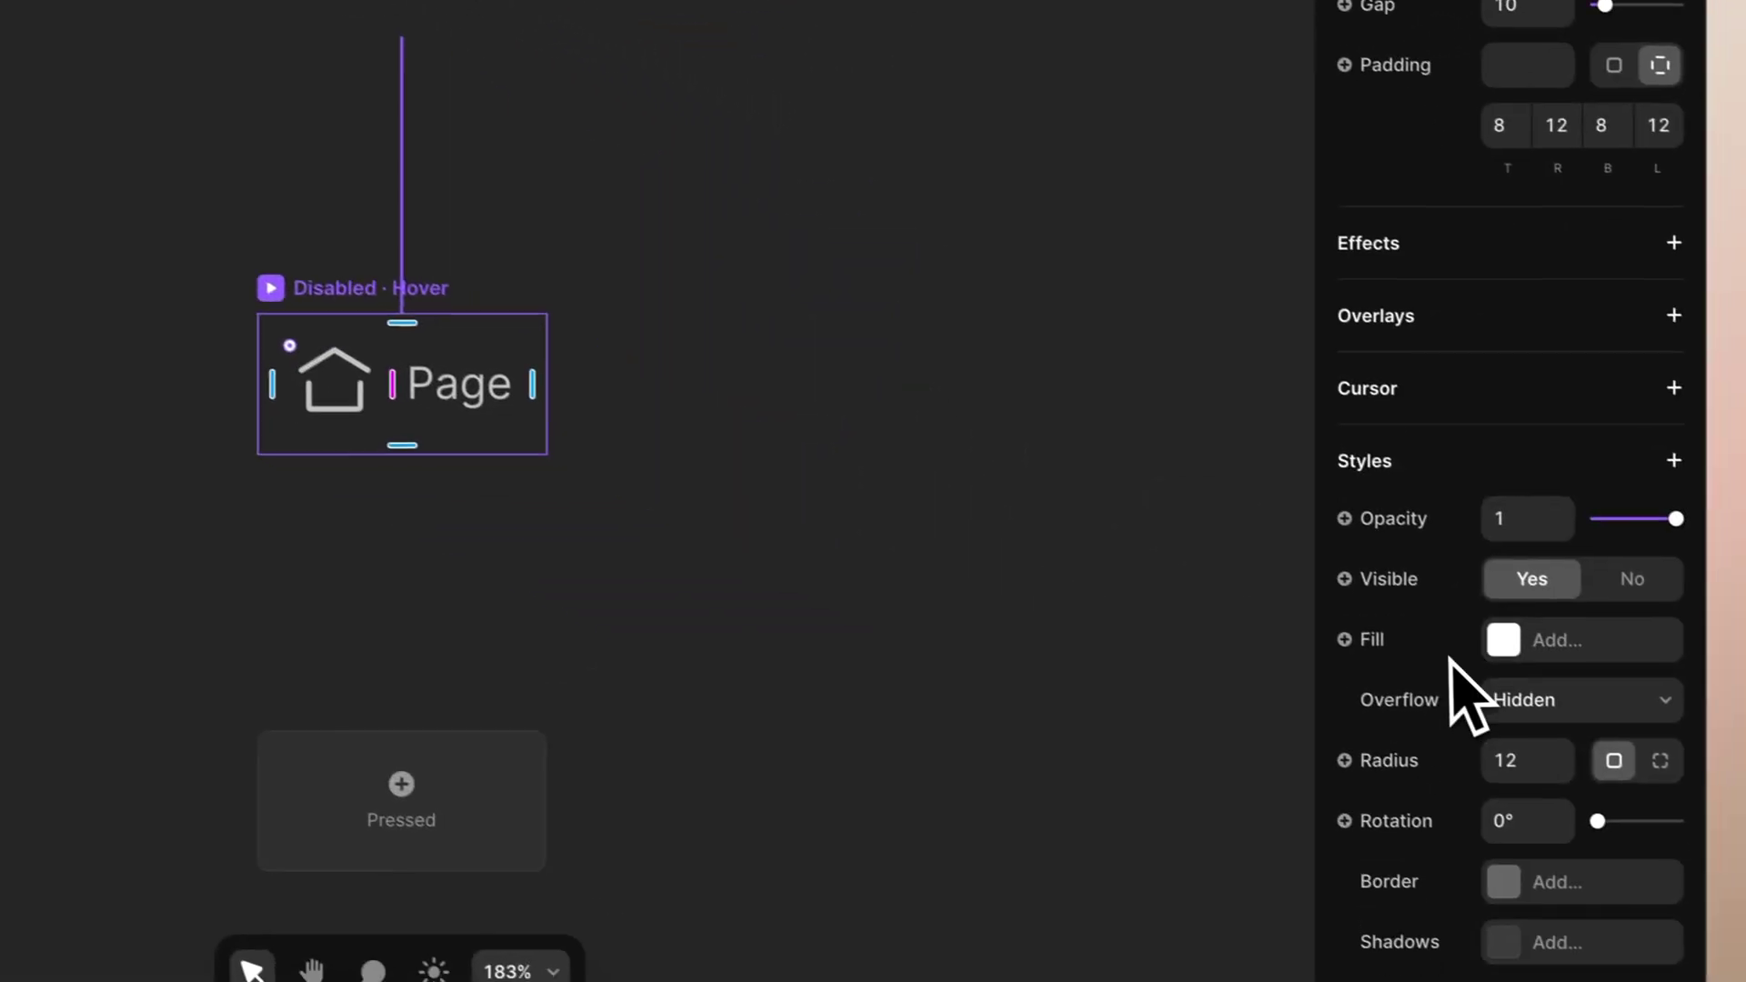
- Give the Disabled Hover variant a #FFFFFF fill at 14% opacity
{"action": "scroll", "coordinate": [1482, 582], "scroll_direction": "down", "scroll_amount": 3}
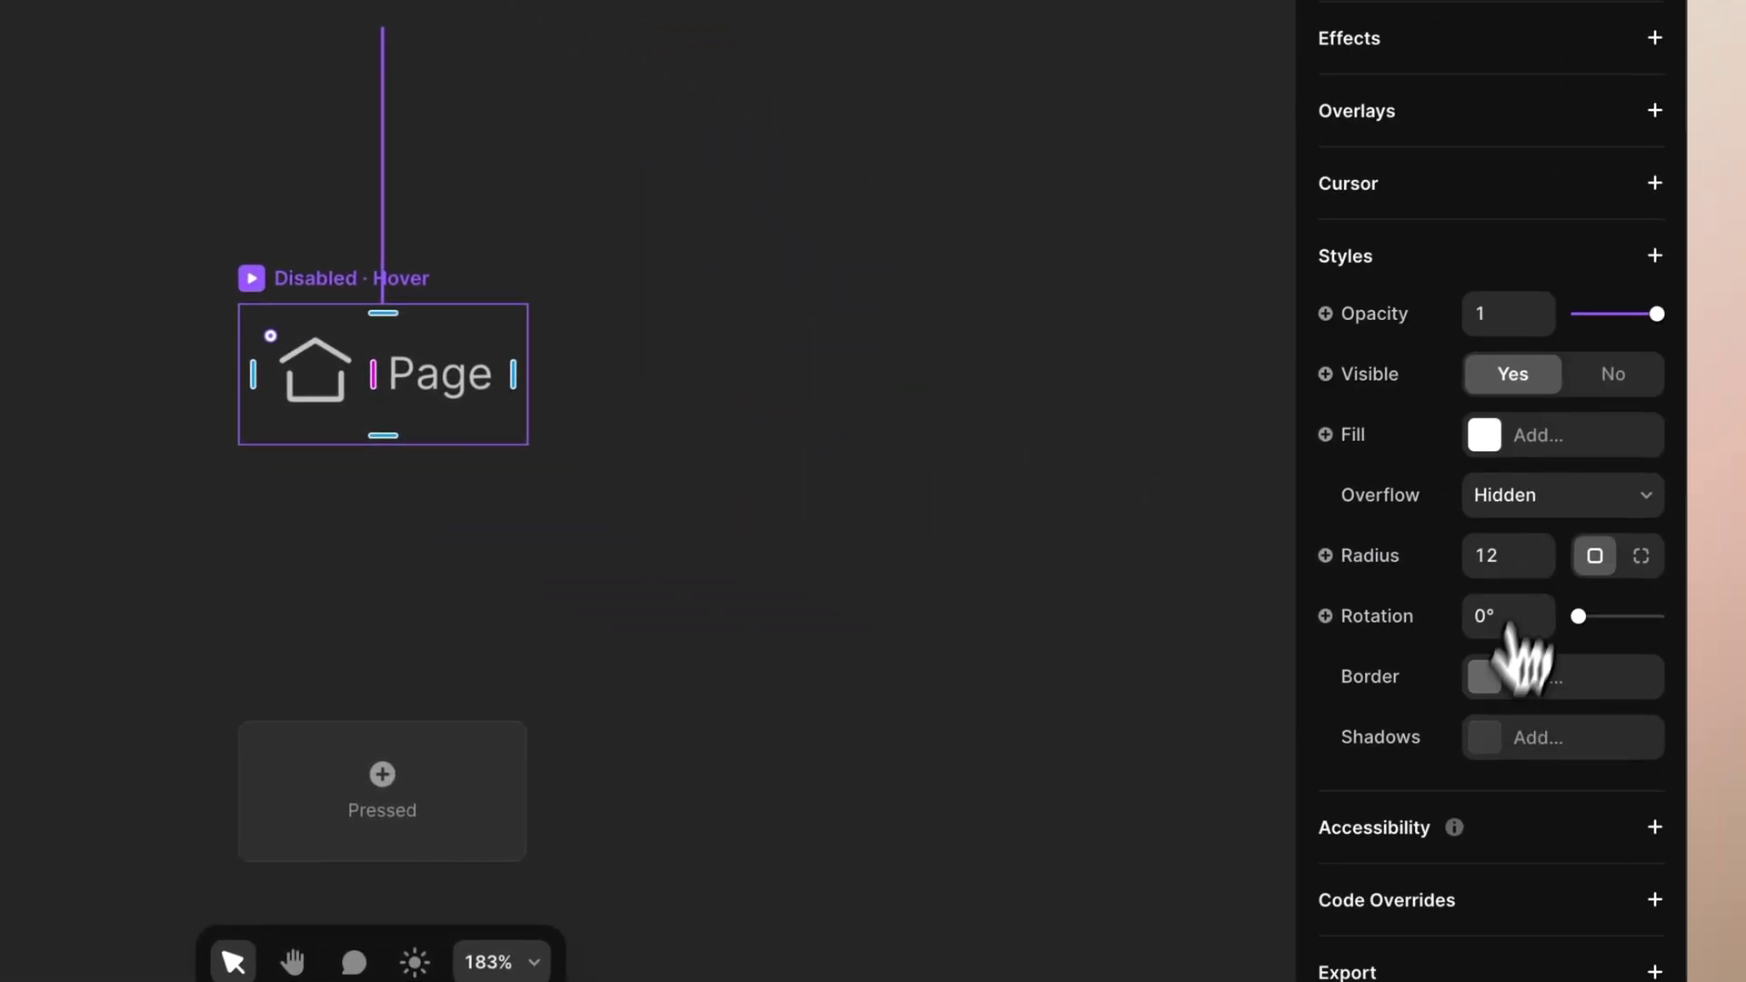
{"action": "left_click", "coordinate": [1508, 453]}
{"action": "type", "text": "FFFFFF"}
{"action": "key", "text": "Return"}
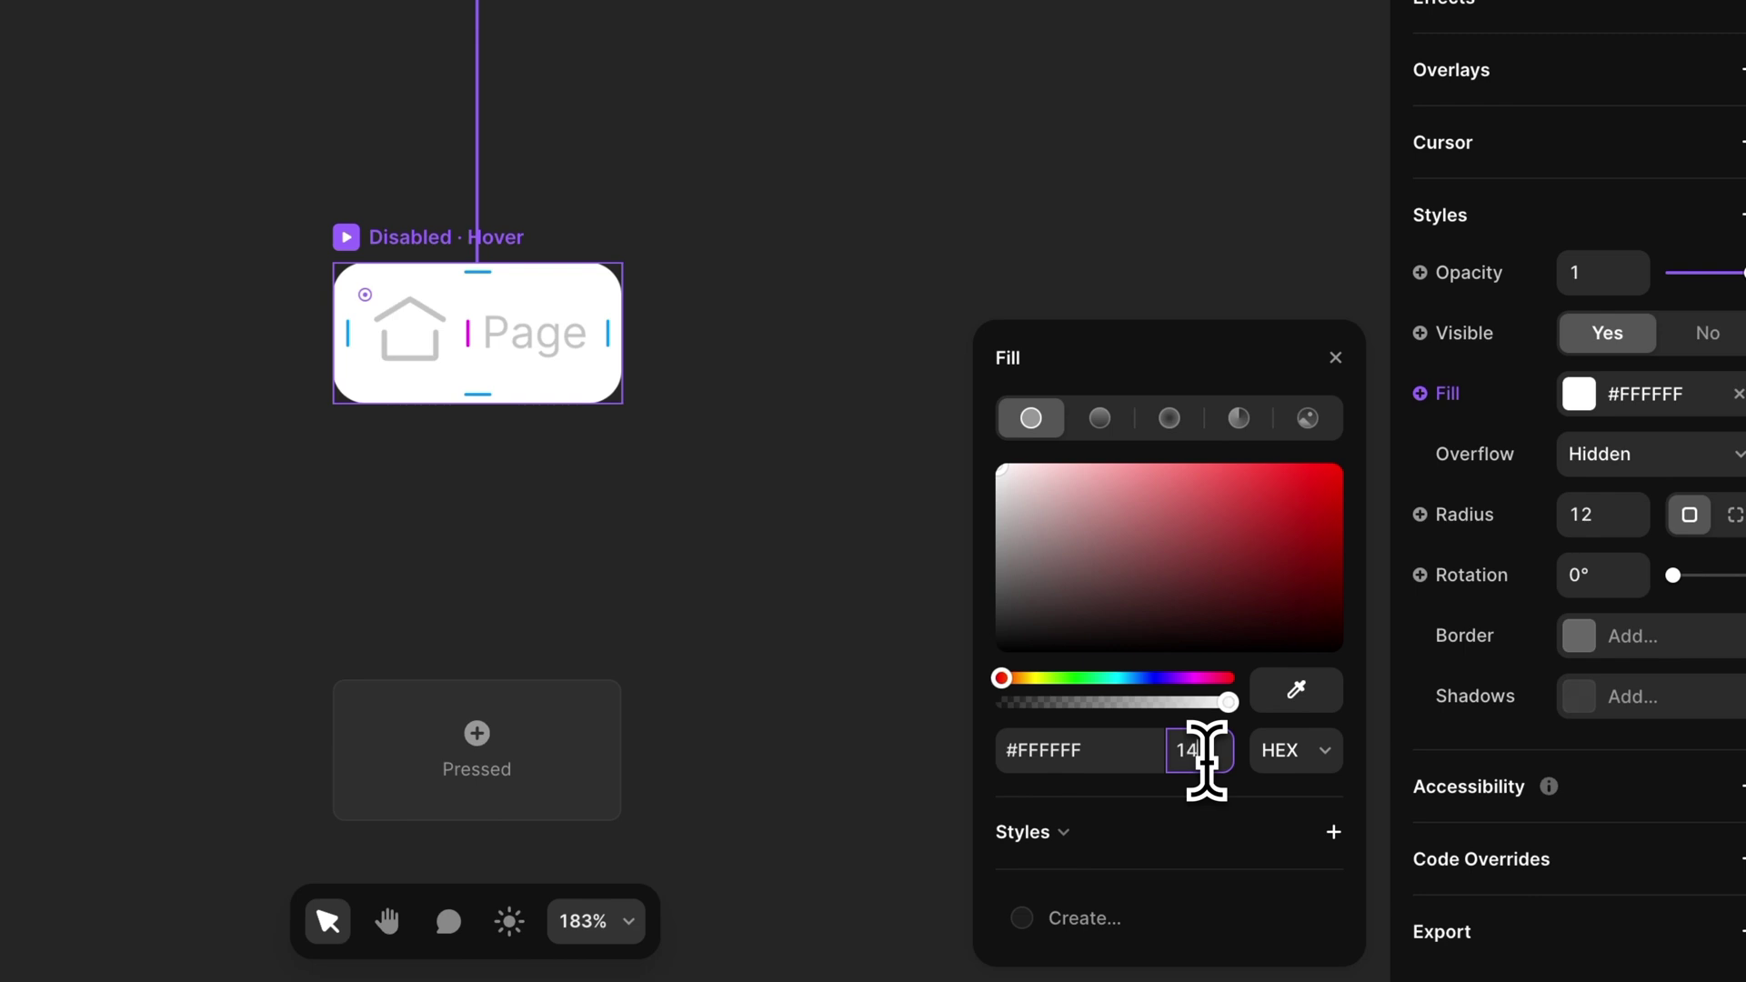
{"action": "key", "text": "Return"}
{"action": "left_click", "coordinate": [637, 82]}
- Change the "Page" text colour in the Disabled Hover variant to #FFFFFF
{"action": "double_click", "coordinate": [564, 320]}
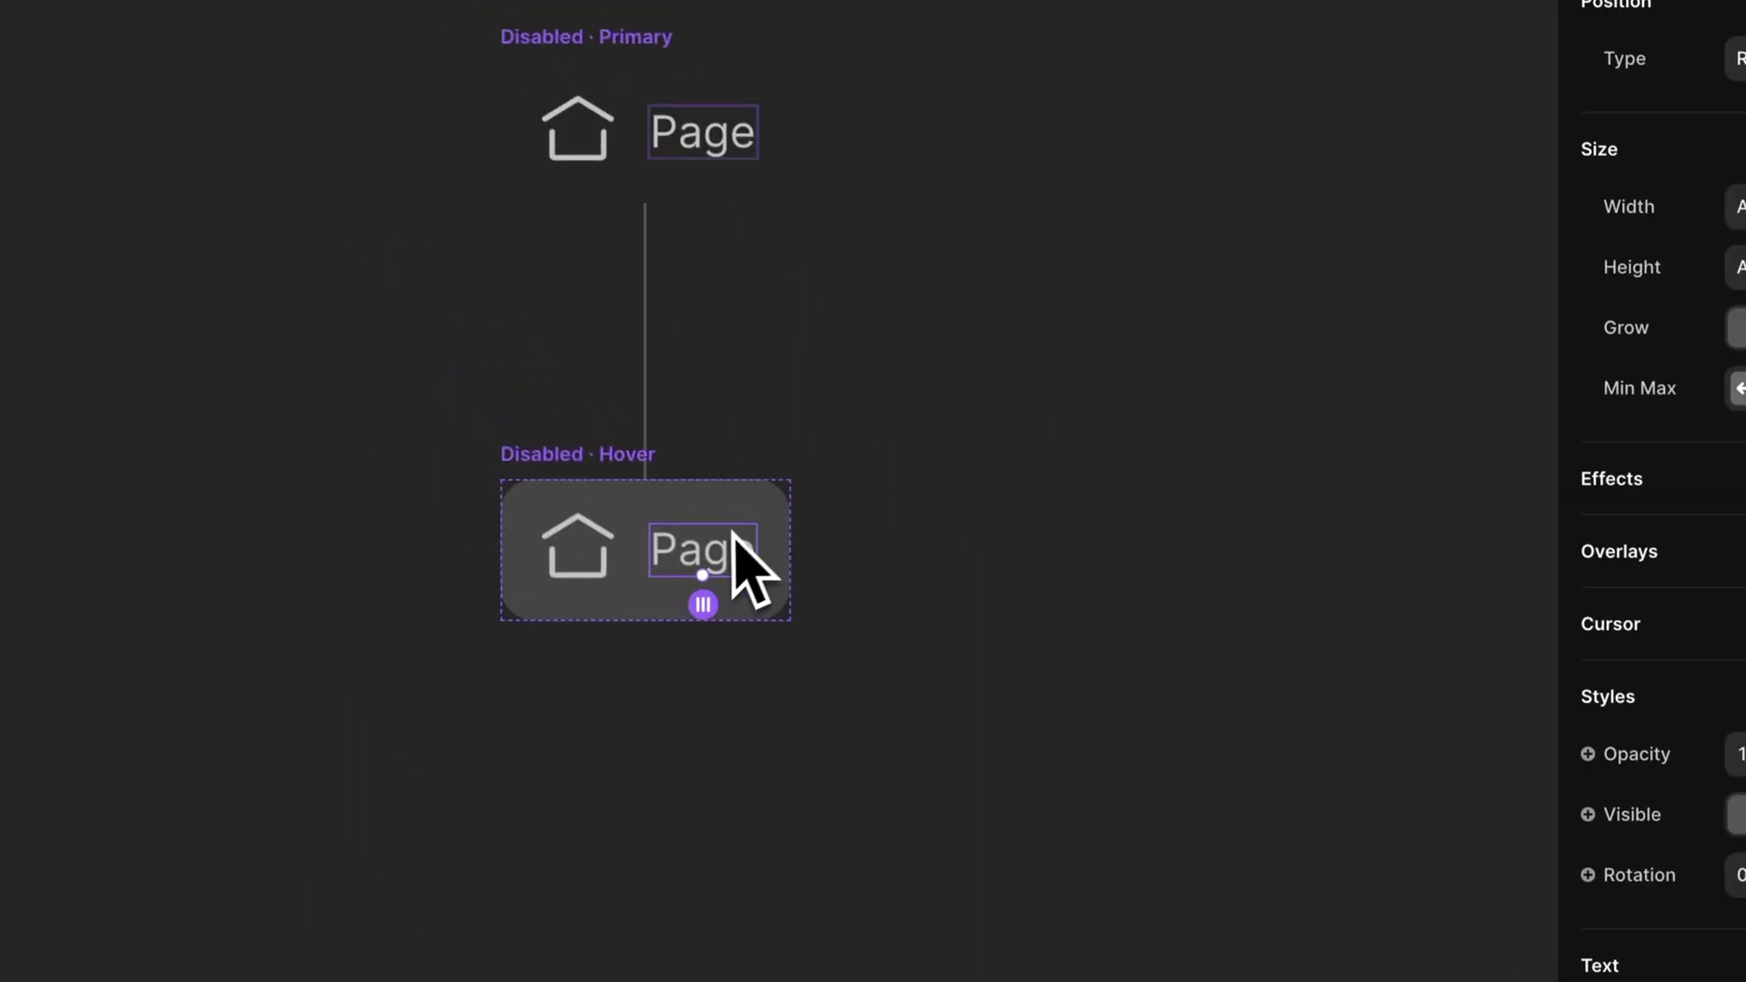
{"action": "scroll", "coordinate": [1675, 883], "scroll_direction": "down", "scroll_amount": 8}
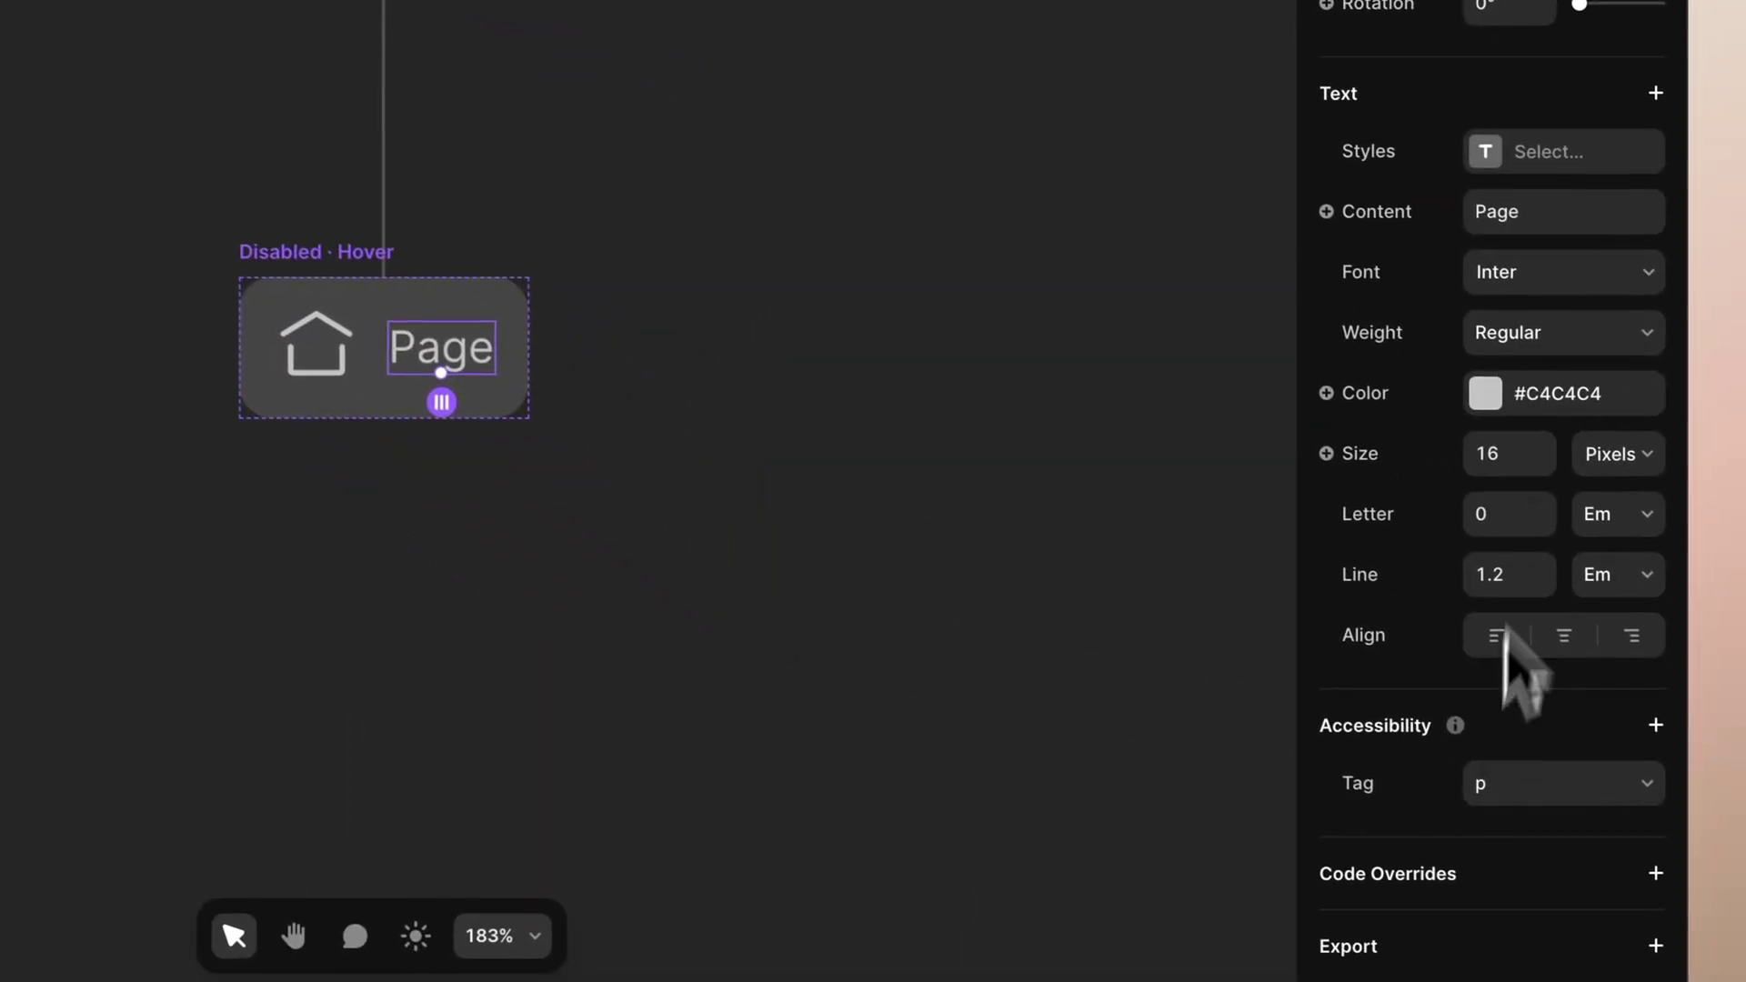
{"action": "left_click", "coordinate": [1485, 393]}
{"action": "type", "text": "FFFFFF"}
{"action": "key", "text": "Return"}
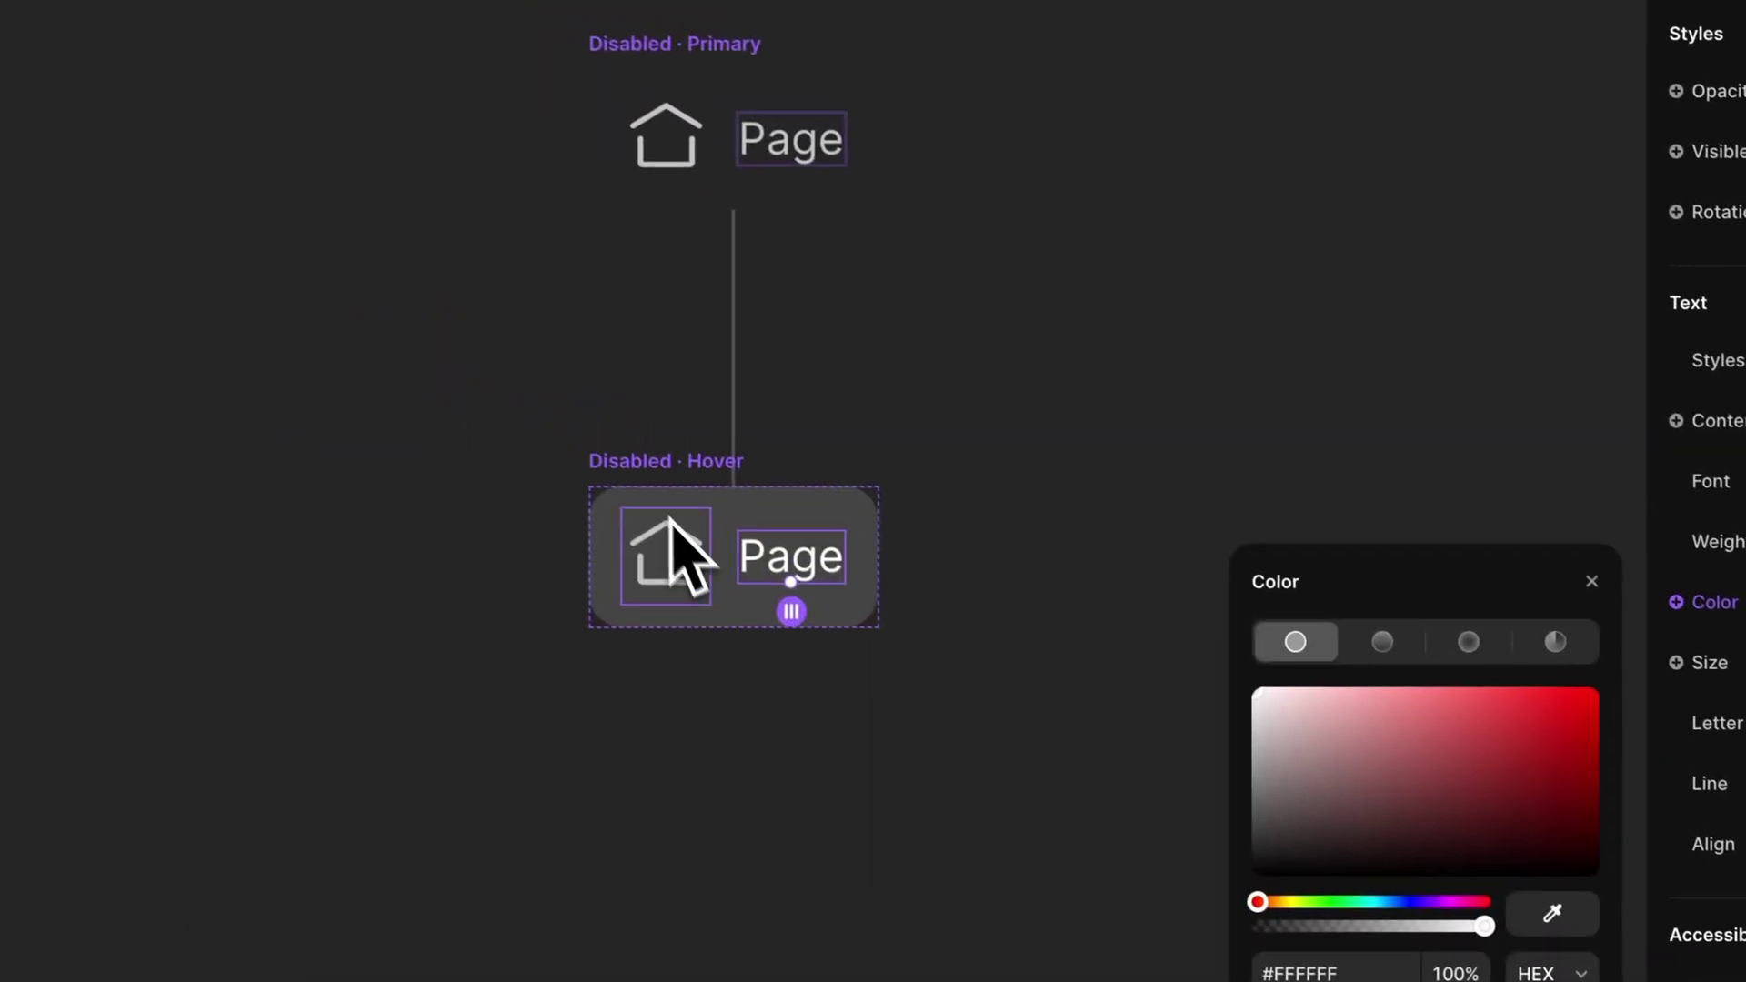
- Change the home icon's colour in the Disabled Hover variant to white
{"action": "left_click", "coordinate": [315, 345]}
{"action": "scroll", "coordinate": [1565, 627], "scroll_direction": "down", "scroll_amount": 3}
{"action": "left_click", "coordinate": [1501, 719]}
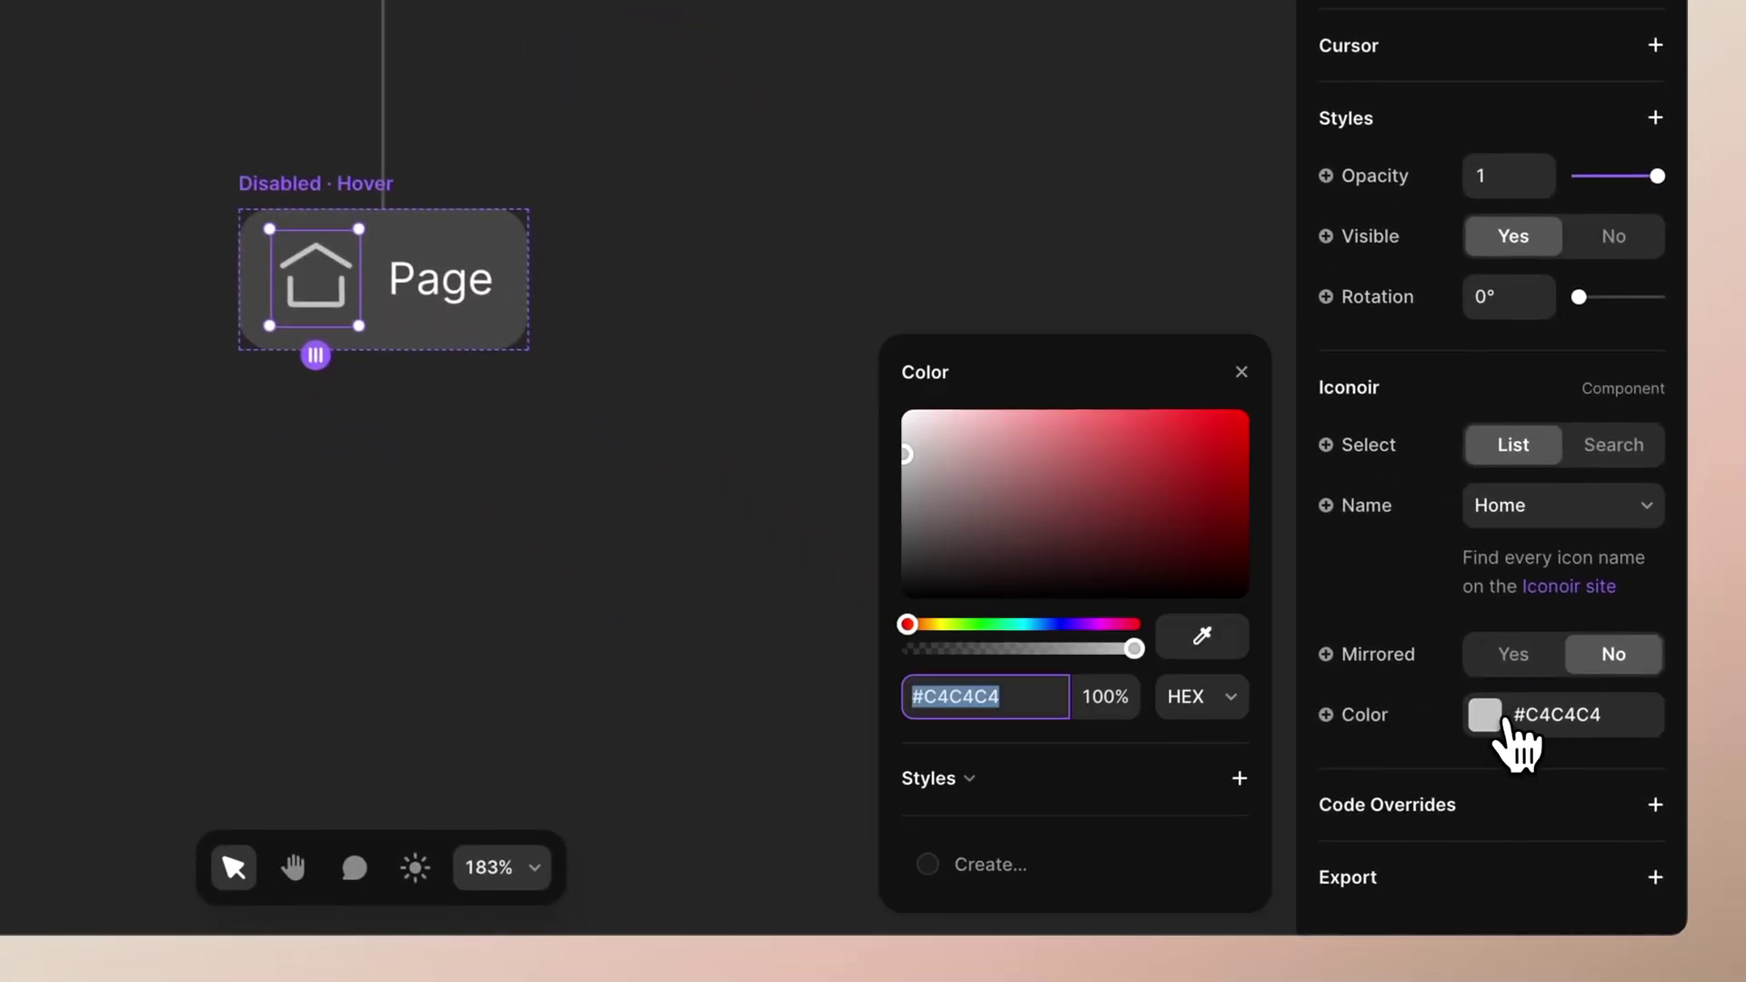
{"action": "left_click_drag", "start_coordinate": [997, 470], "coordinate": [901, 410]}
{"action": "left_click", "coordinate": [577, 135]}
- Add a new variant beside the Disabled primary variant and rename it Active
{"action": "scroll", "coordinate": [577, 135], "scroll_direction": "right", "scroll_amount": 5}
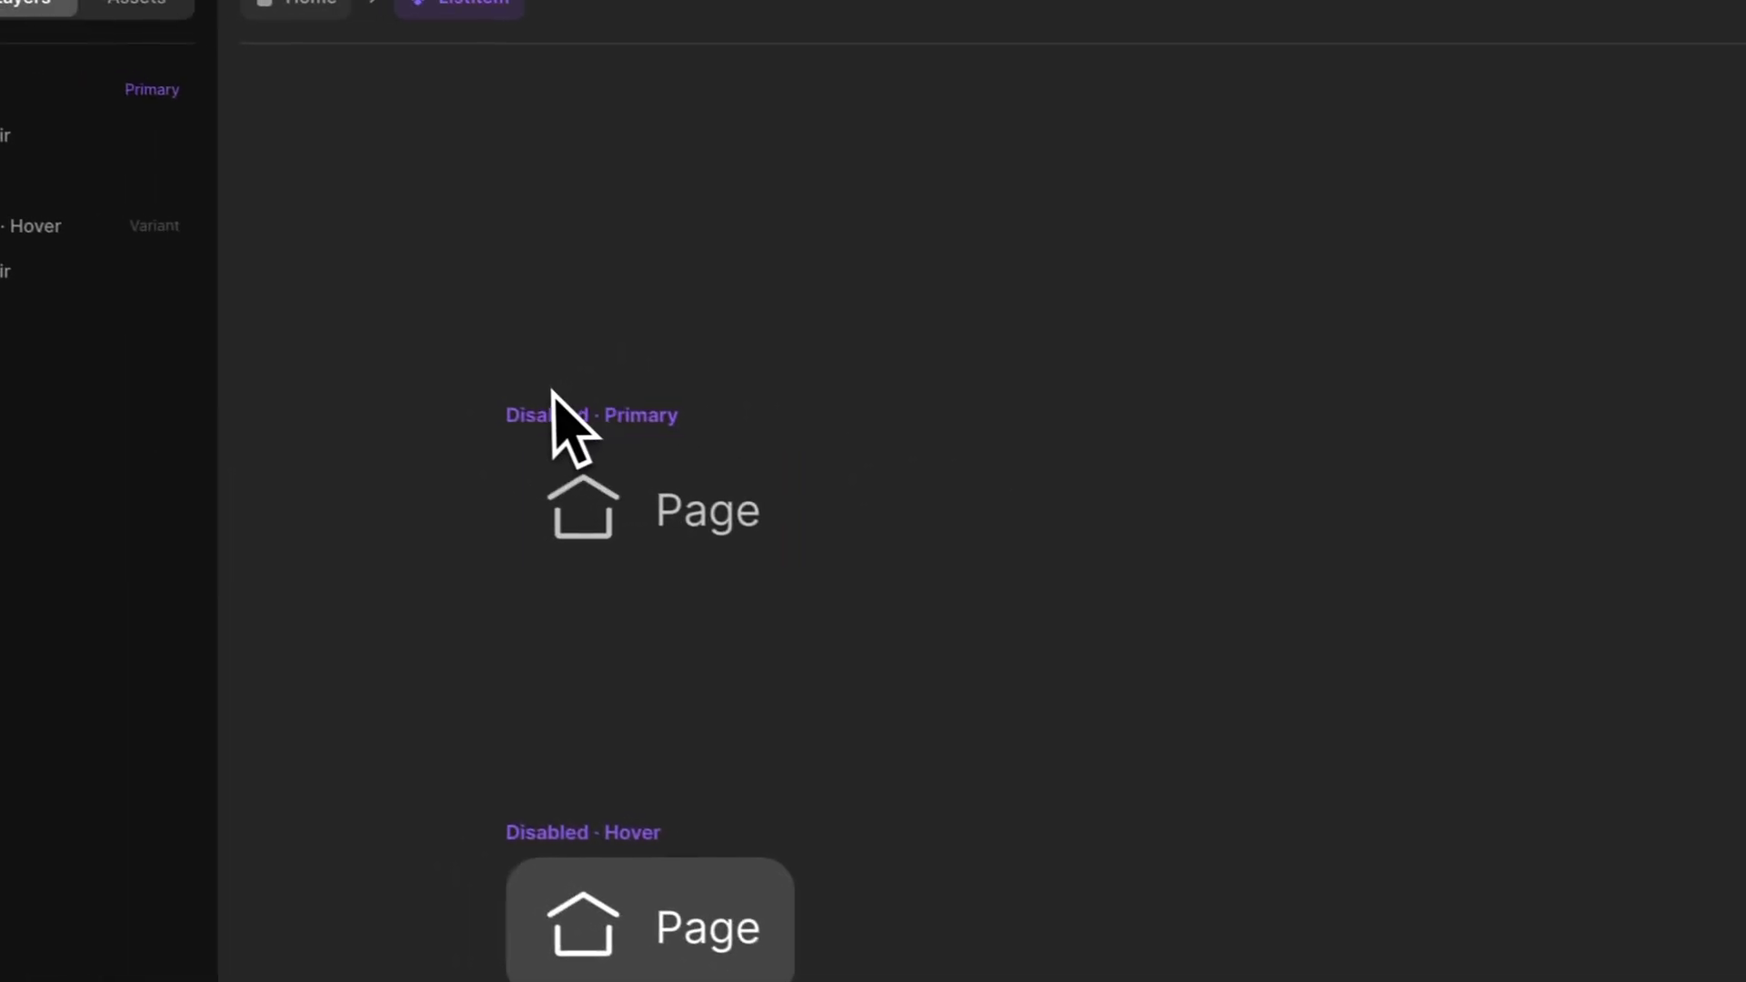
{"action": "left_click", "coordinate": [578, 414]}
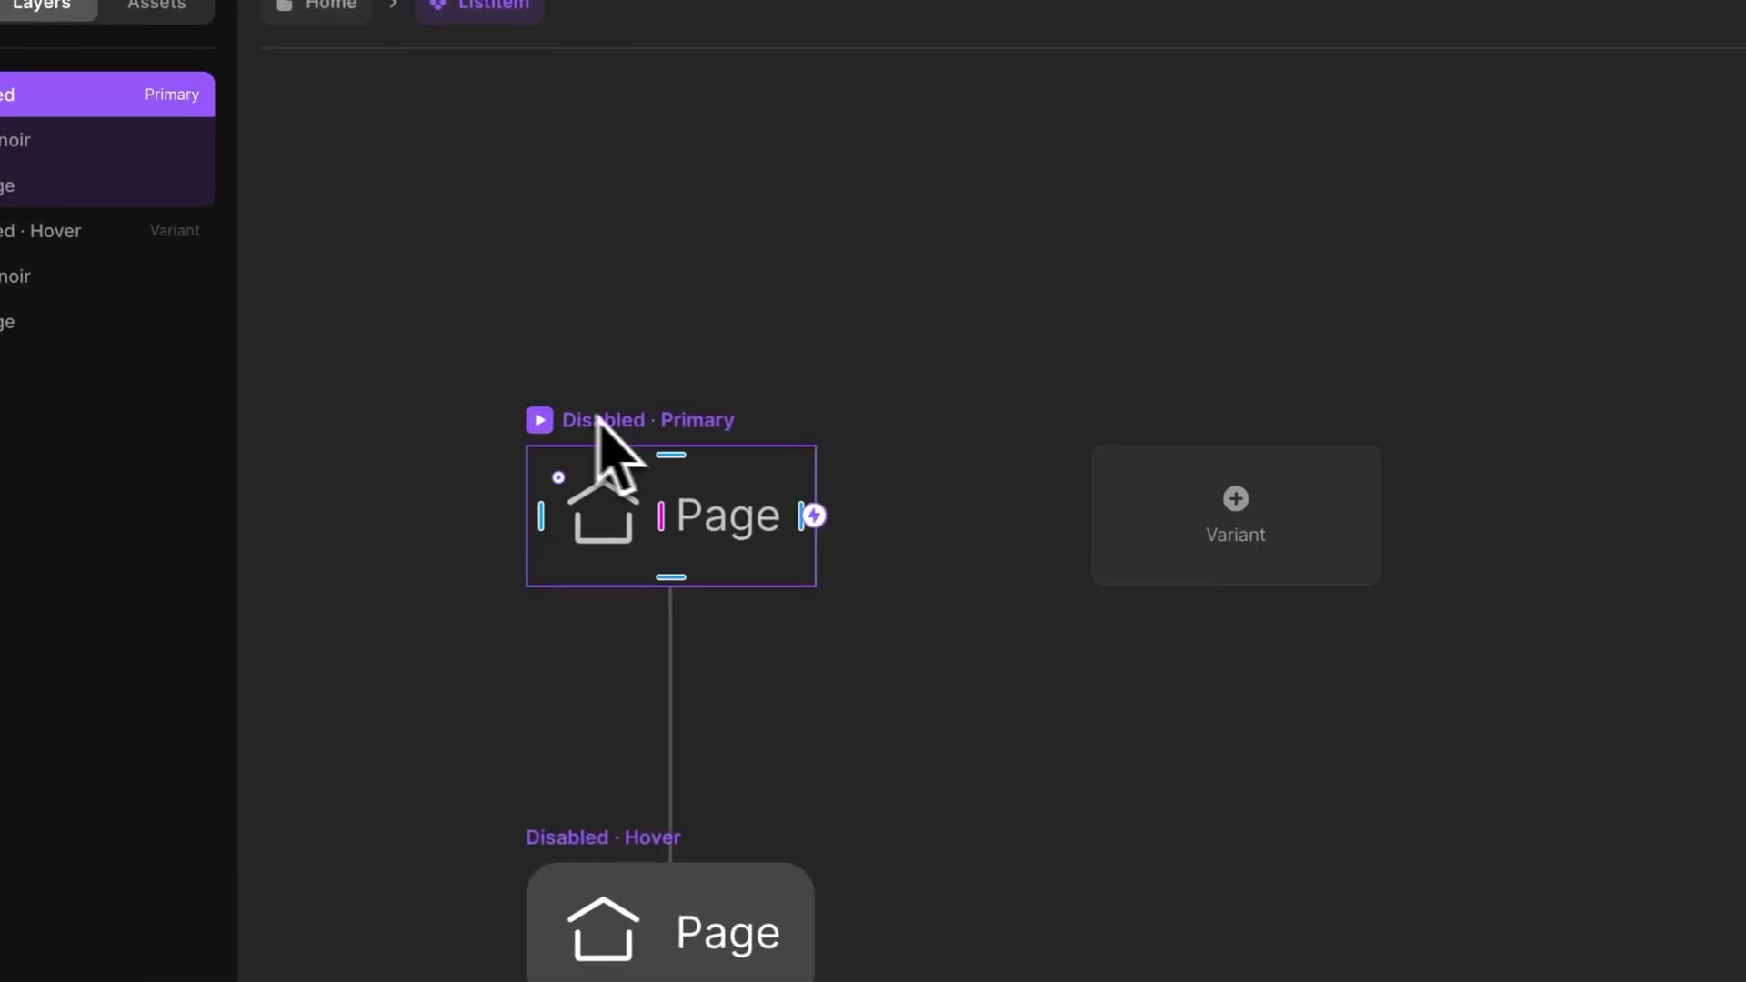
{"action": "left_click", "coordinate": [1120, 498]}
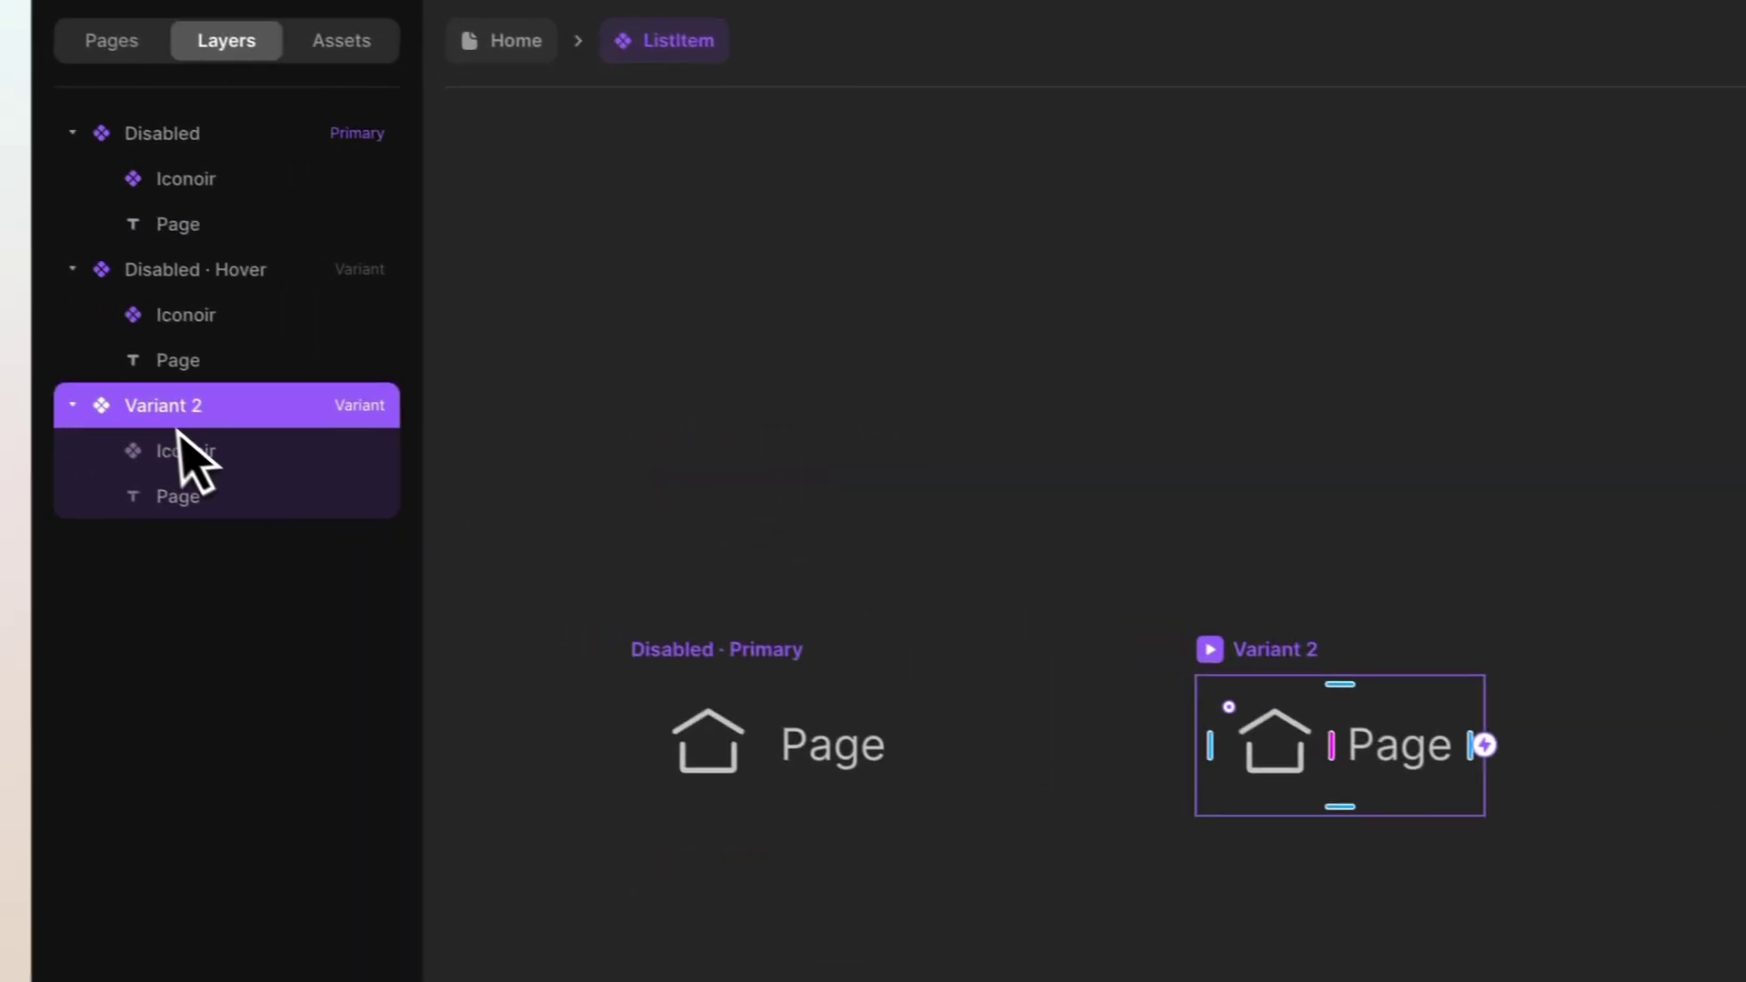
{"action": "double_click", "coordinate": [7, 379]}
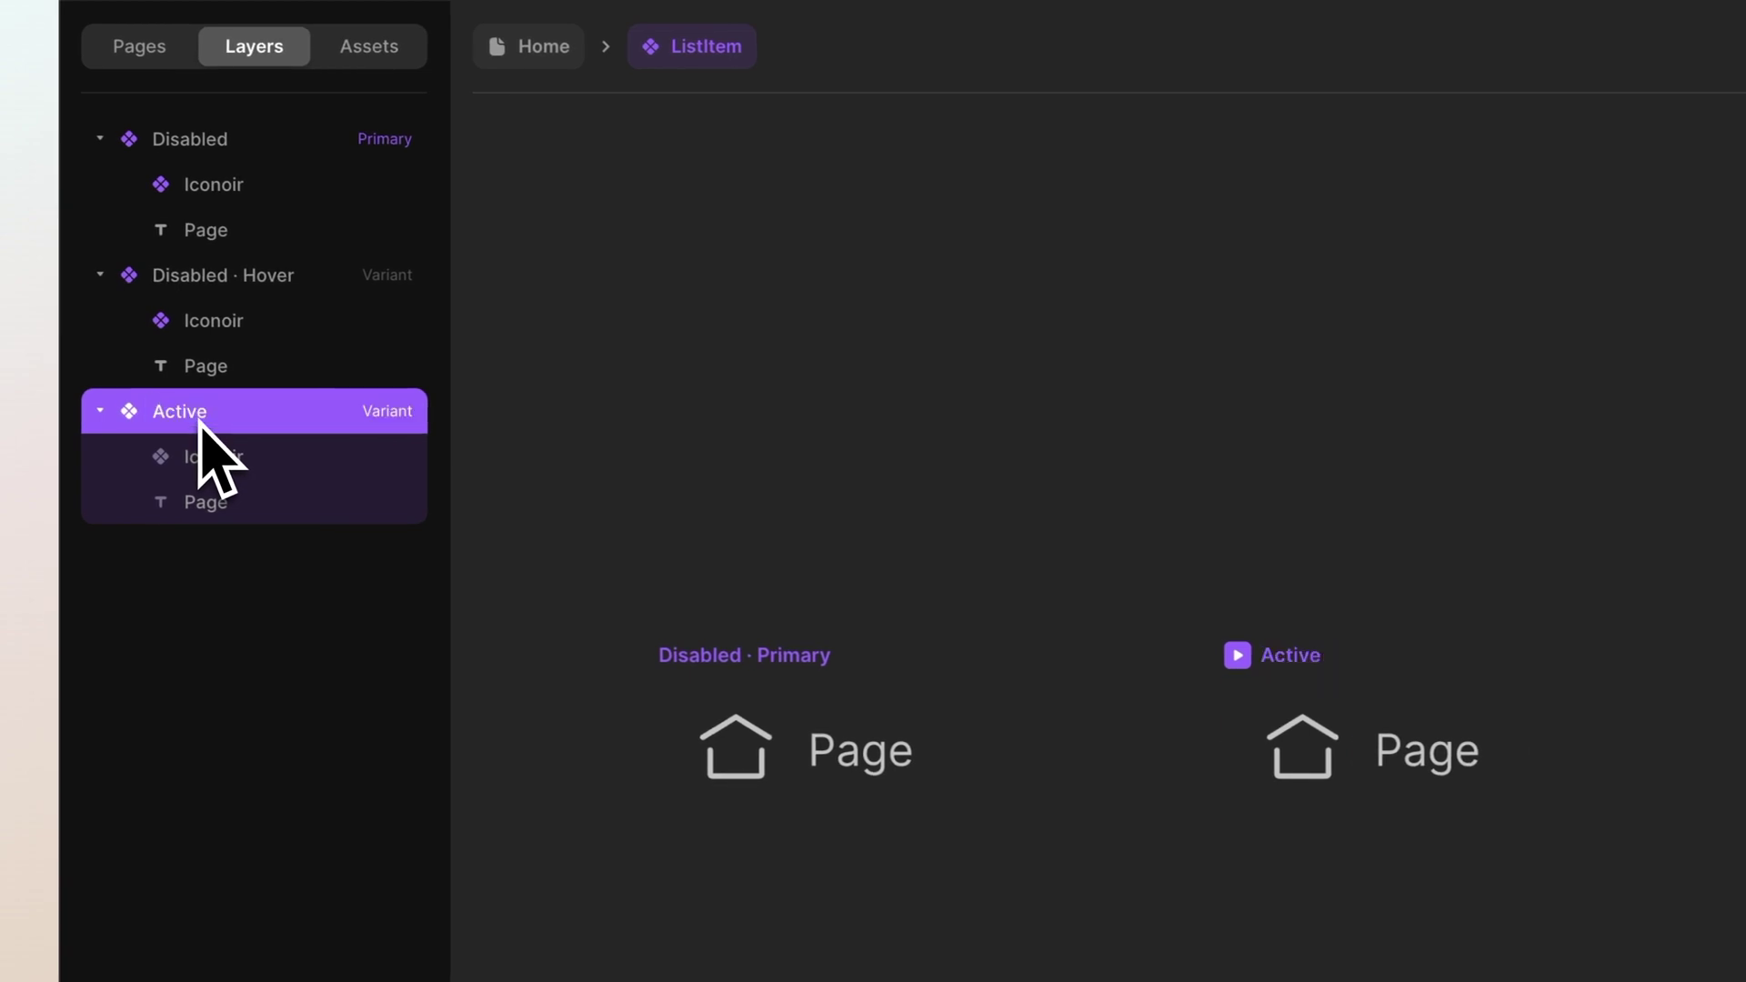
- Change both the home icon and the "Page" text in the Active variant to white
{"action": "left_click", "coordinate": [1312, 742]}
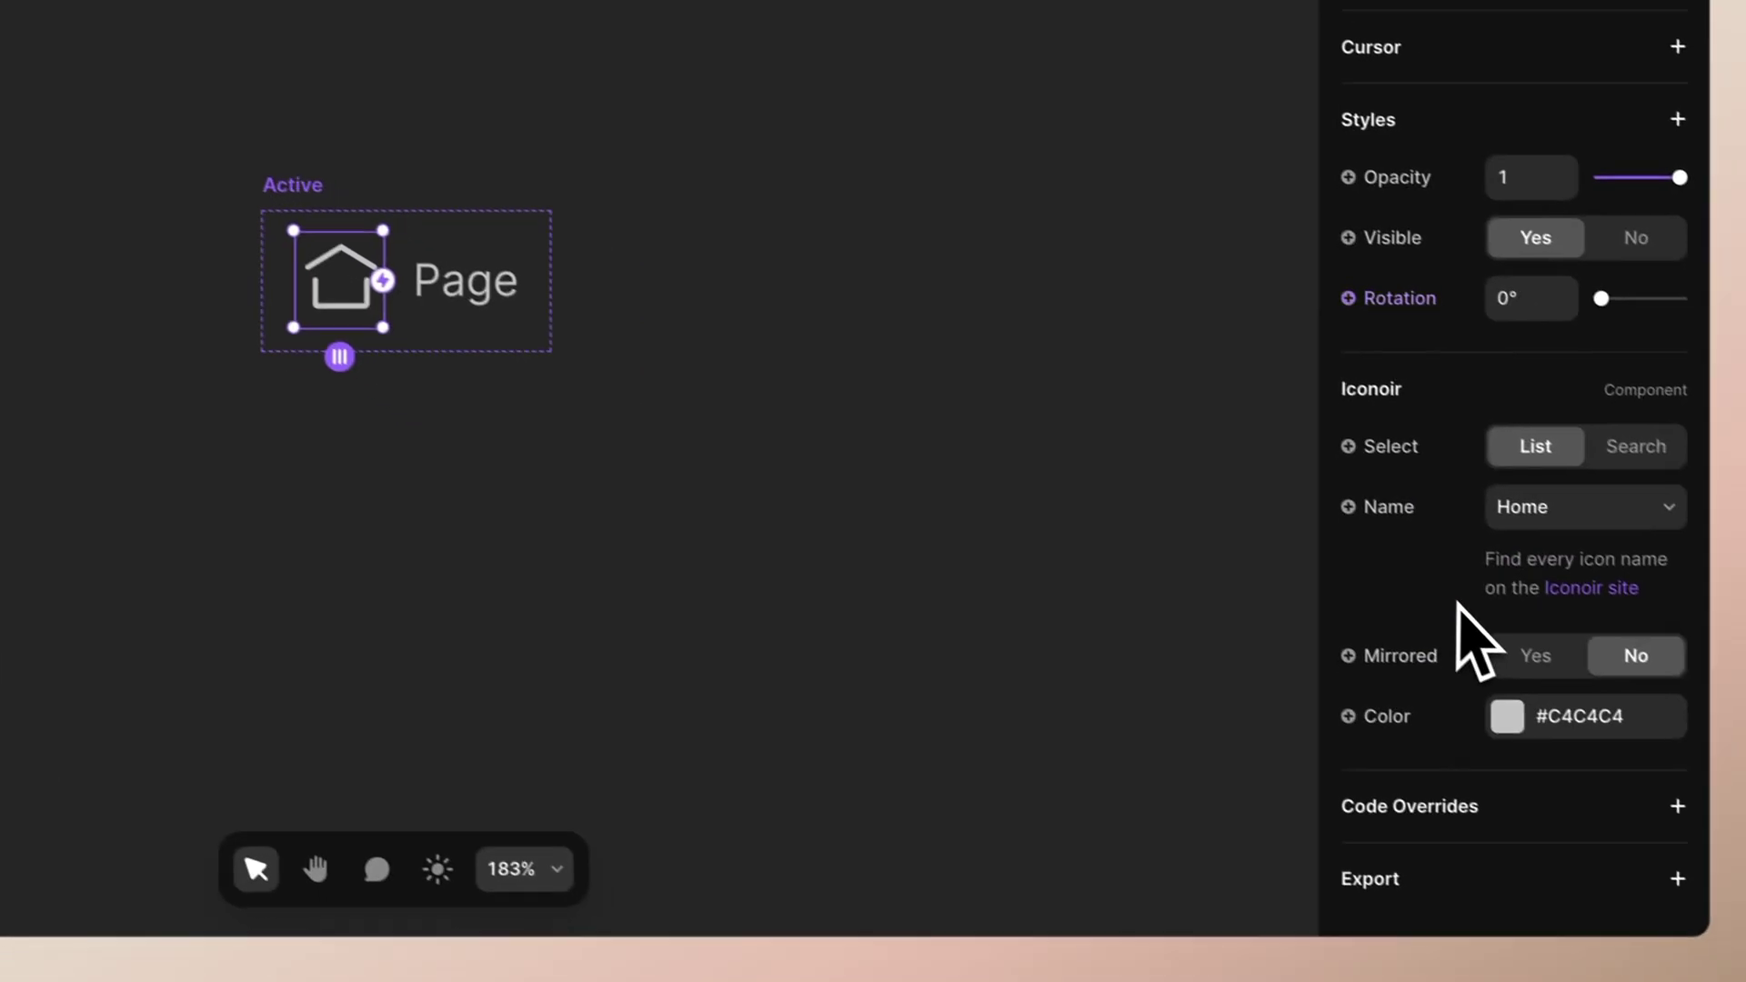
{"action": "left_click", "coordinate": [1487, 711]}
{"action": "left_click_drag", "start_coordinate": [1155, 555], "coordinate": [564, 209]}
{"action": "left_click", "coordinate": [566, 391]}
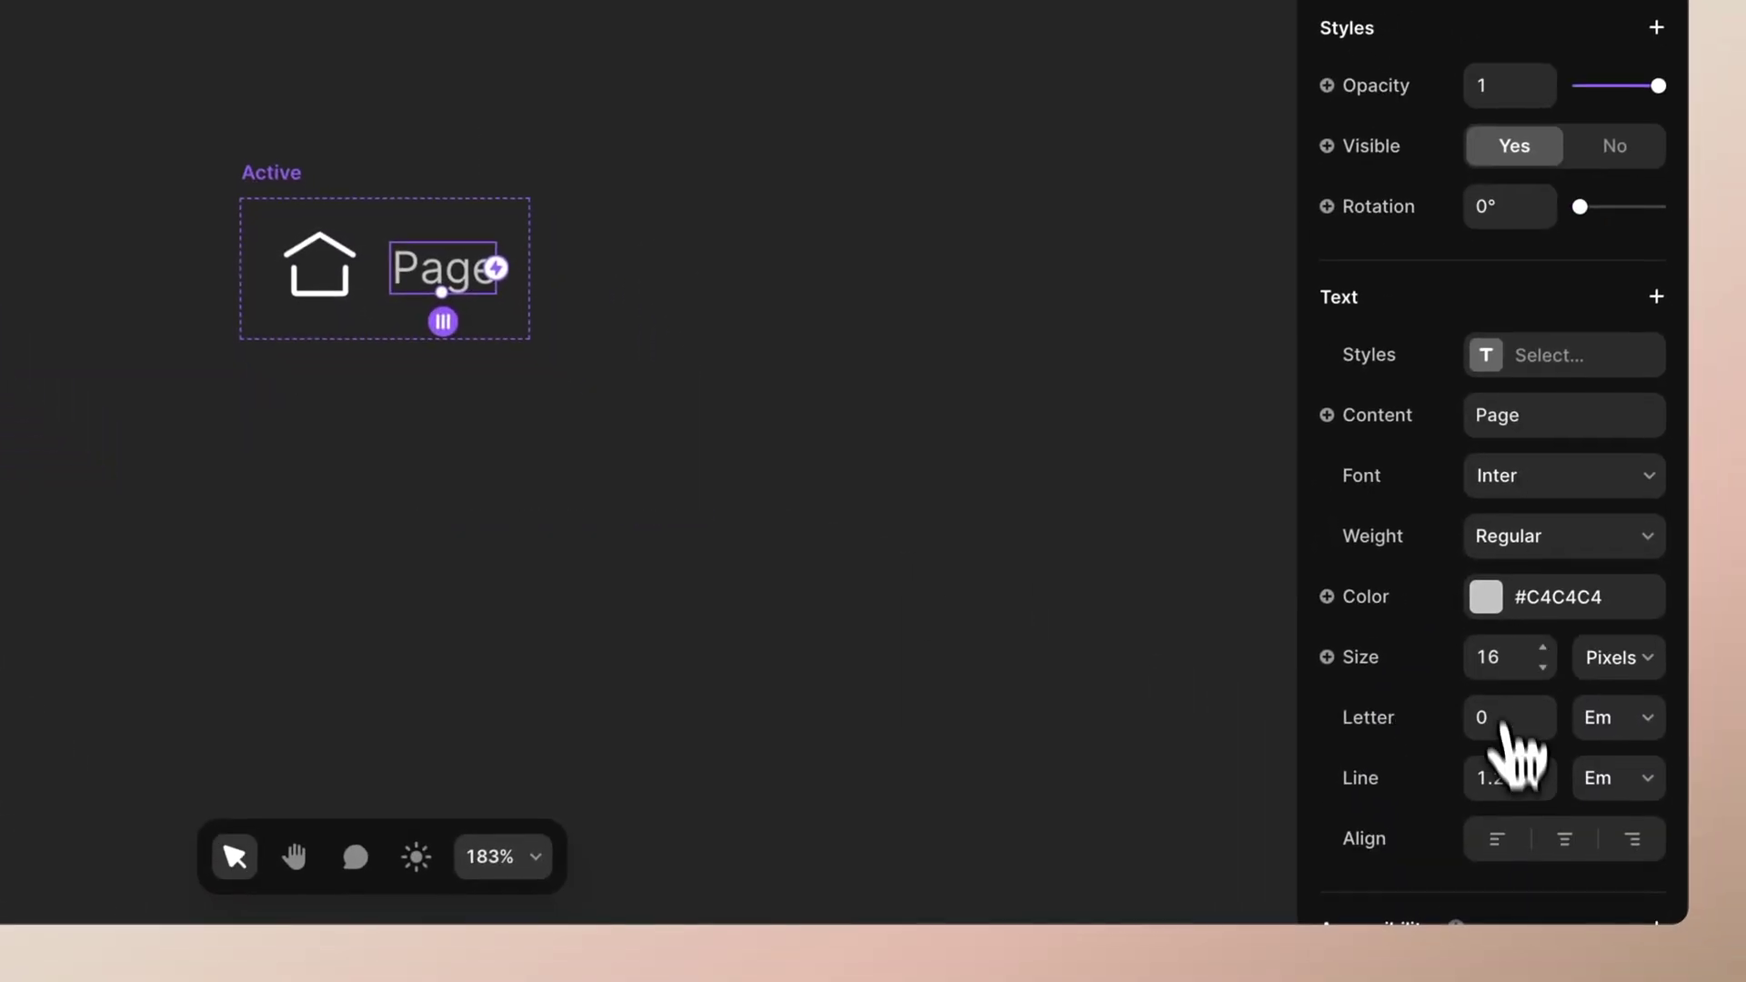
{"action": "left_click", "coordinate": [1486, 597]}
{"action": "left_click", "coordinate": [1045, 390]}
{"action": "left_click", "coordinate": [557, 377]}
- Set the font weight of the "Page" text in the Disabled primary variant to Medium
{"action": "left_click", "coordinate": [305, 640]}
{"action": "left_click", "coordinate": [1641, 669]}
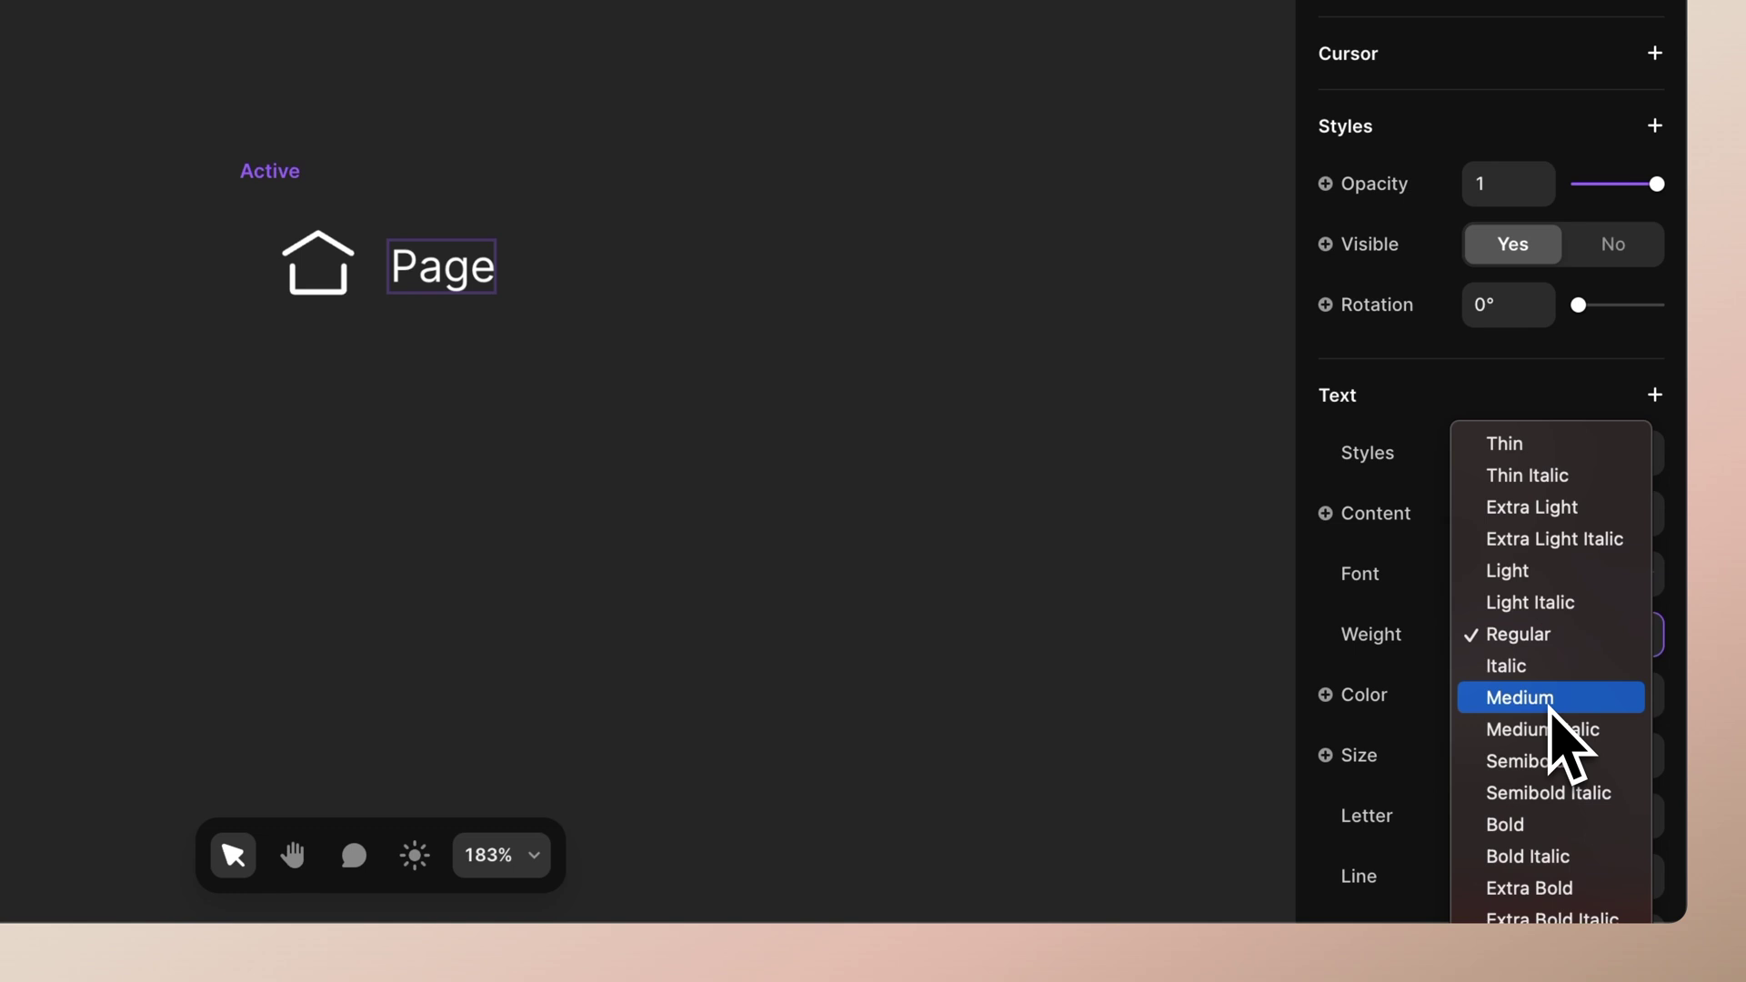
{"action": "left_click", "coordinate": [1550, 702]}
- Preview the ListItem component to check its hover effect, and return to the canvas
{"action": "left_click", "coordinate": [760, 635]}
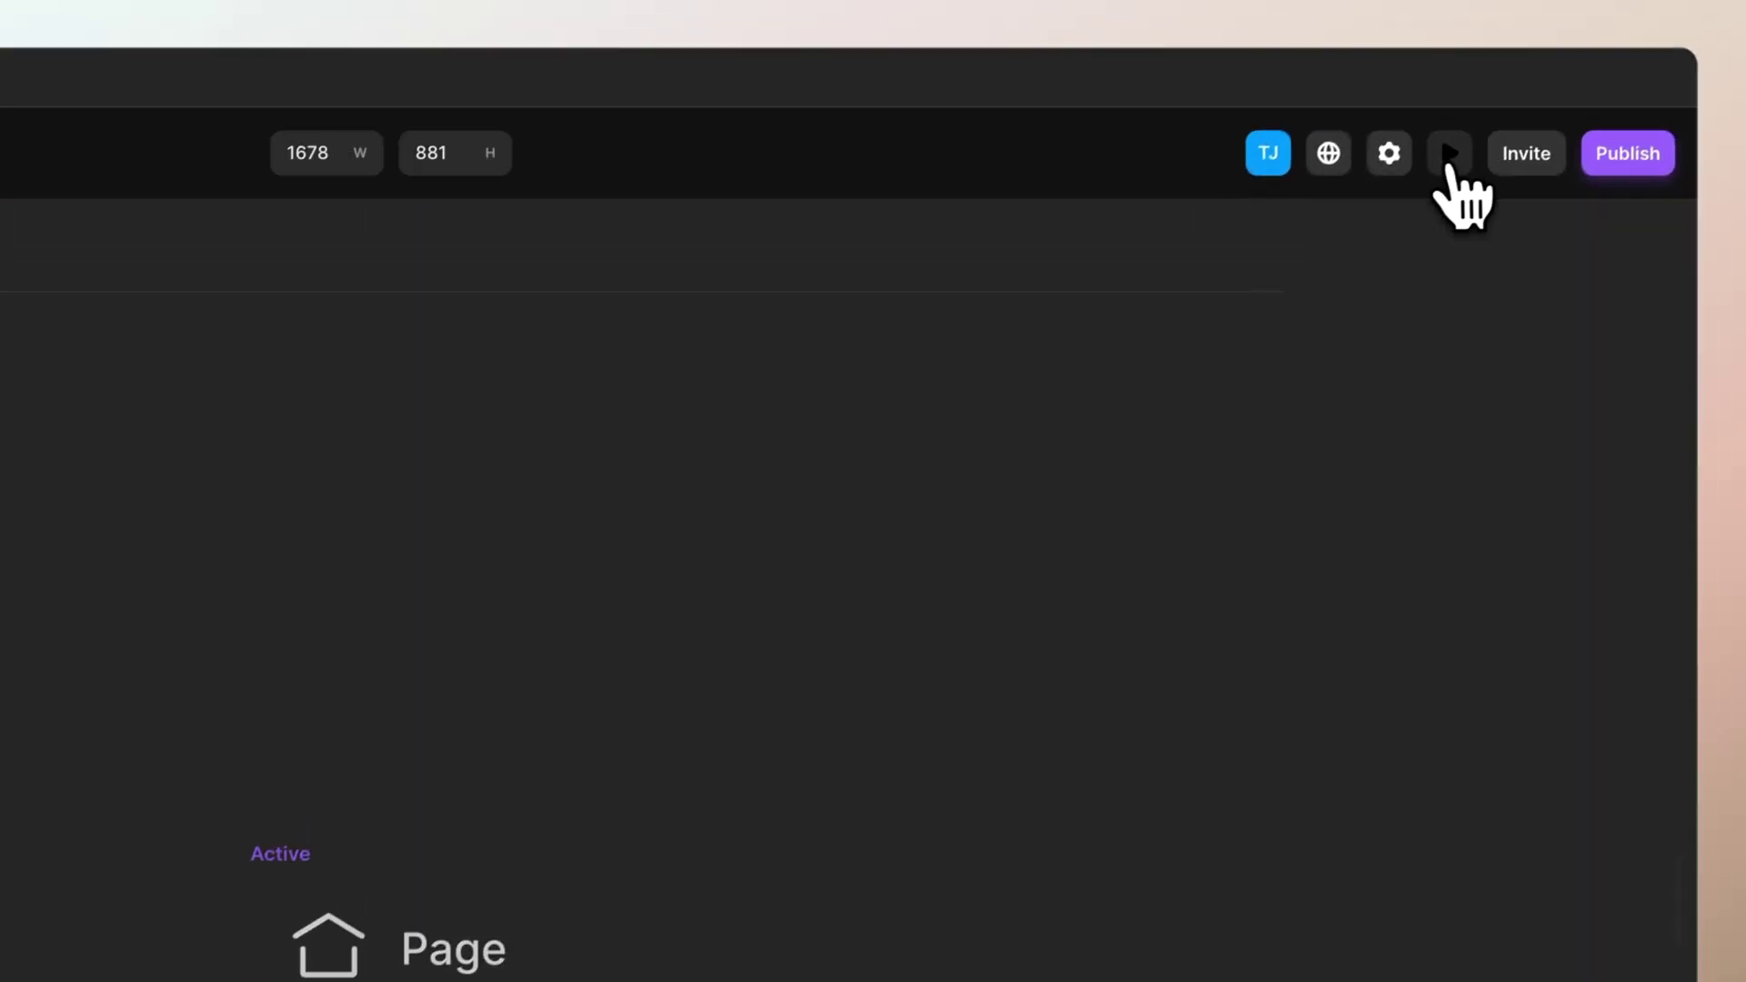
{"action": "left_click", "coordinate": [1449, 154]}
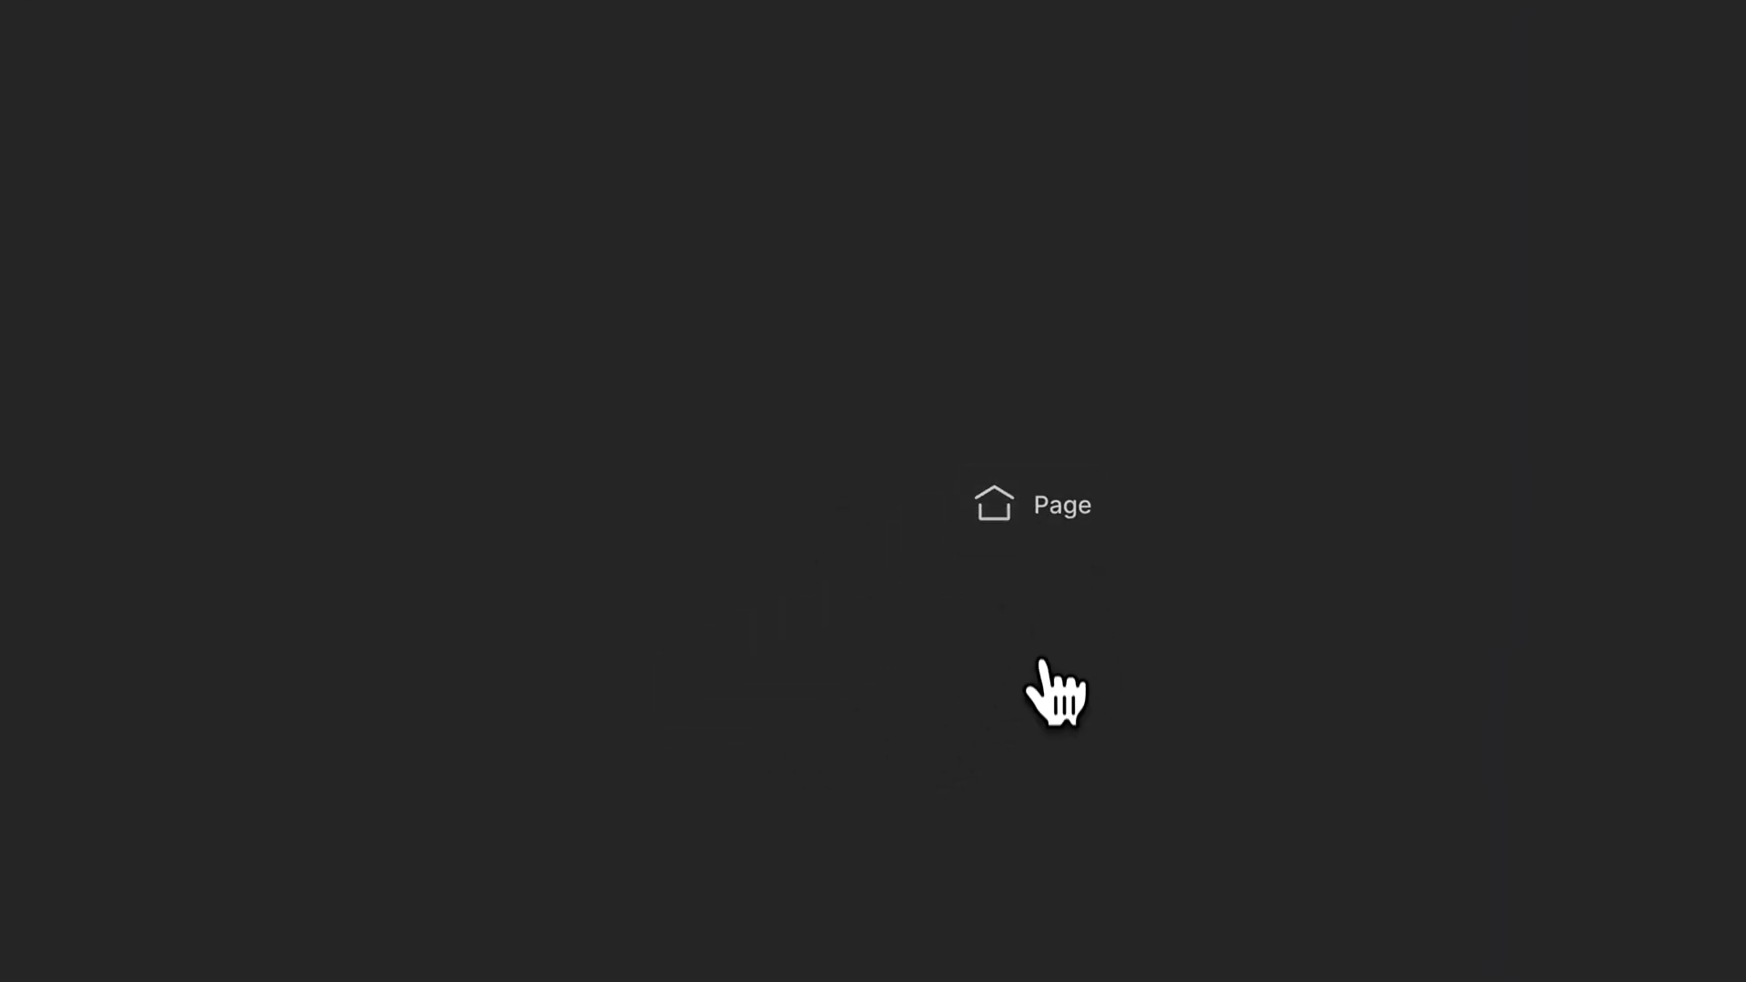
{"action": "left_click", "coordinate": [102, 164]}
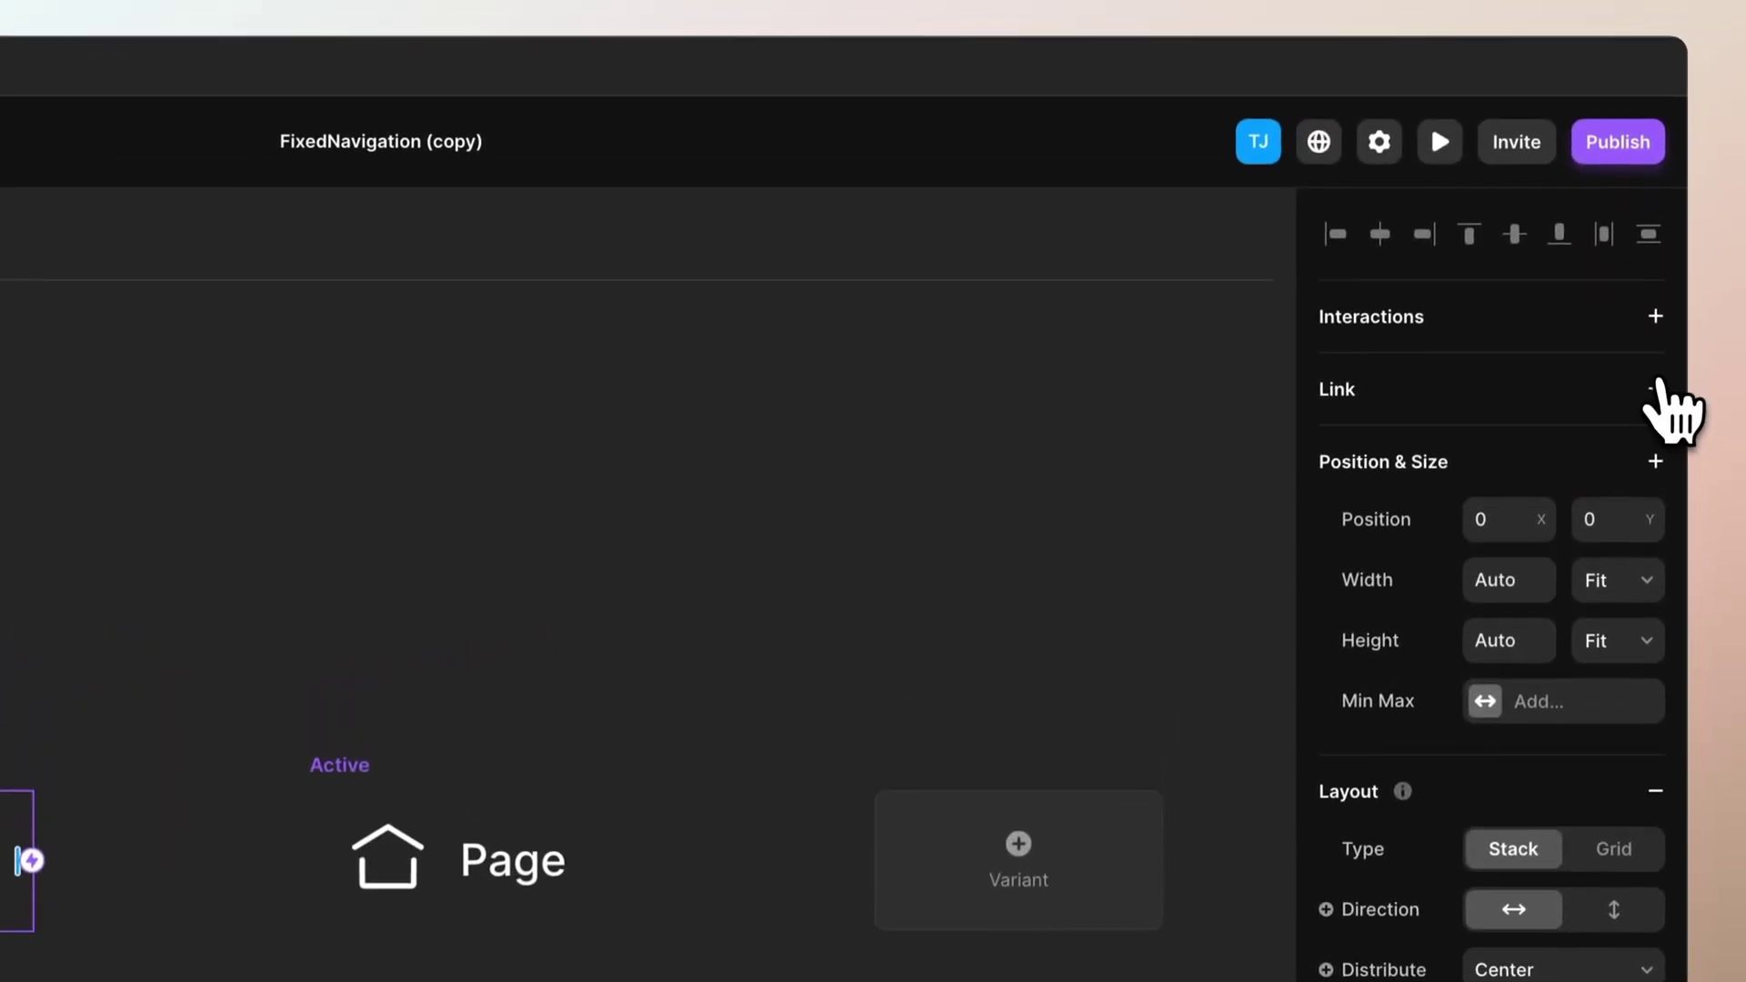
- Add a link to the Disabled primary variant and create a component variable for its destination
{"action": "left_click", "coordinate": [1656, 389]}
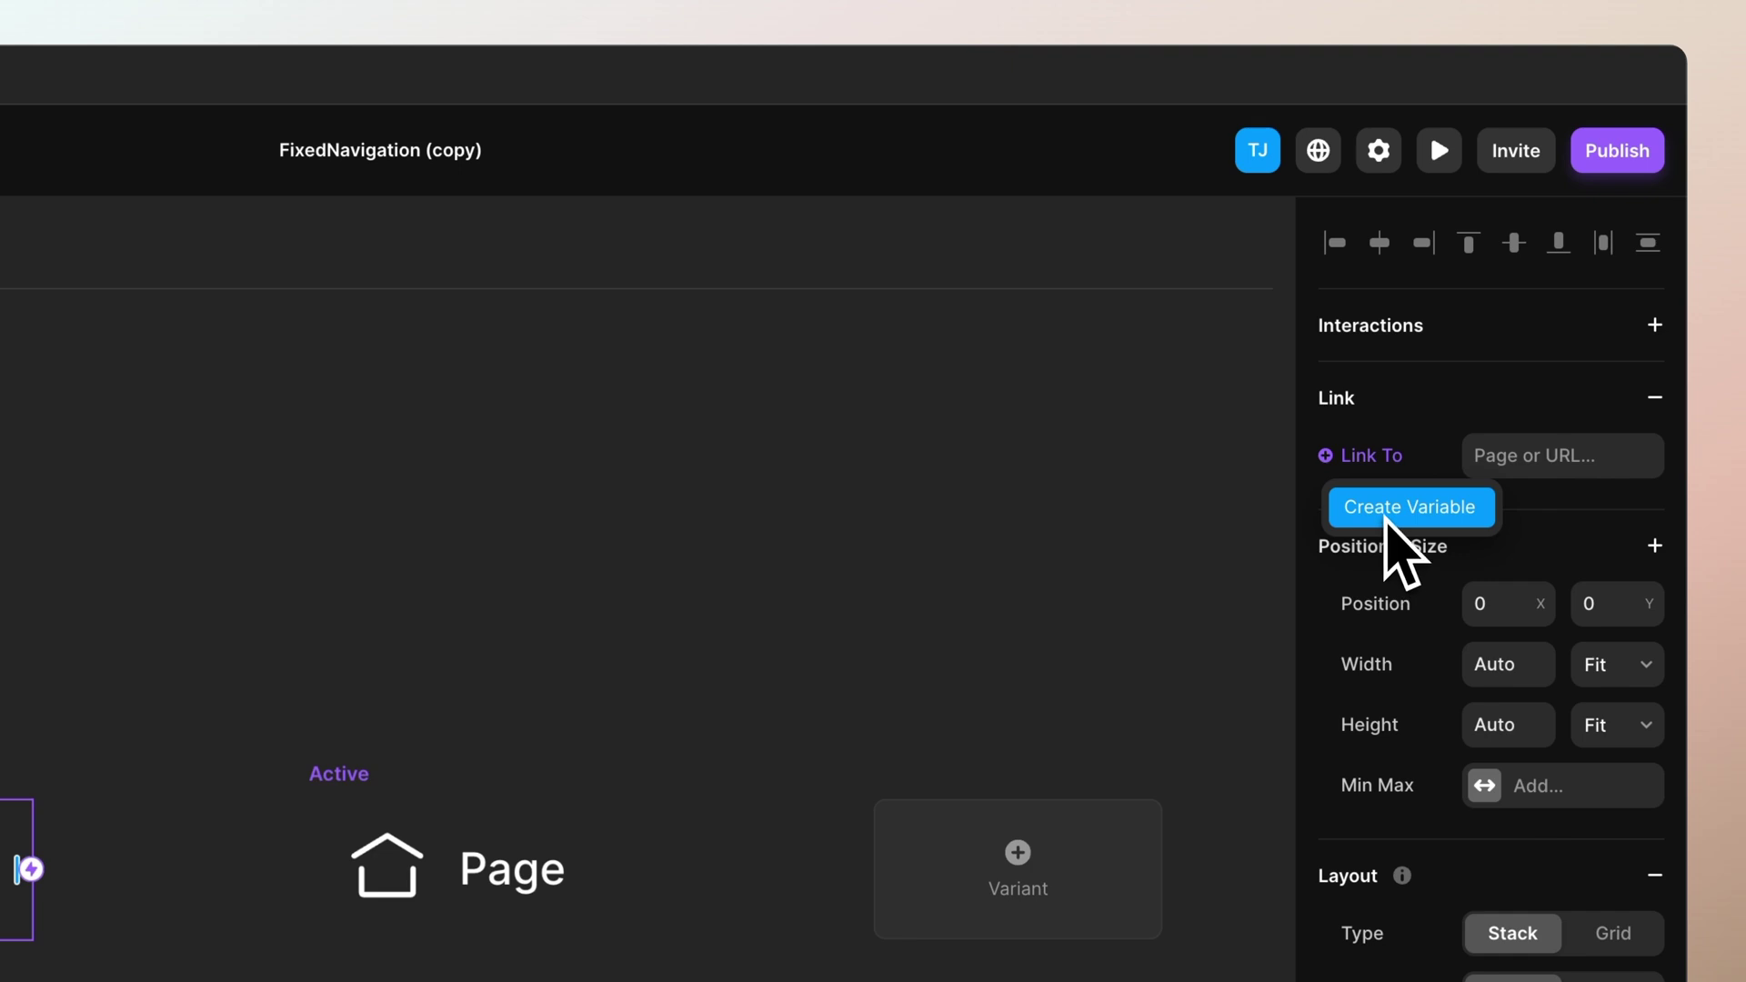
{"action": "left_click", "coordinate": [1384, 513]}
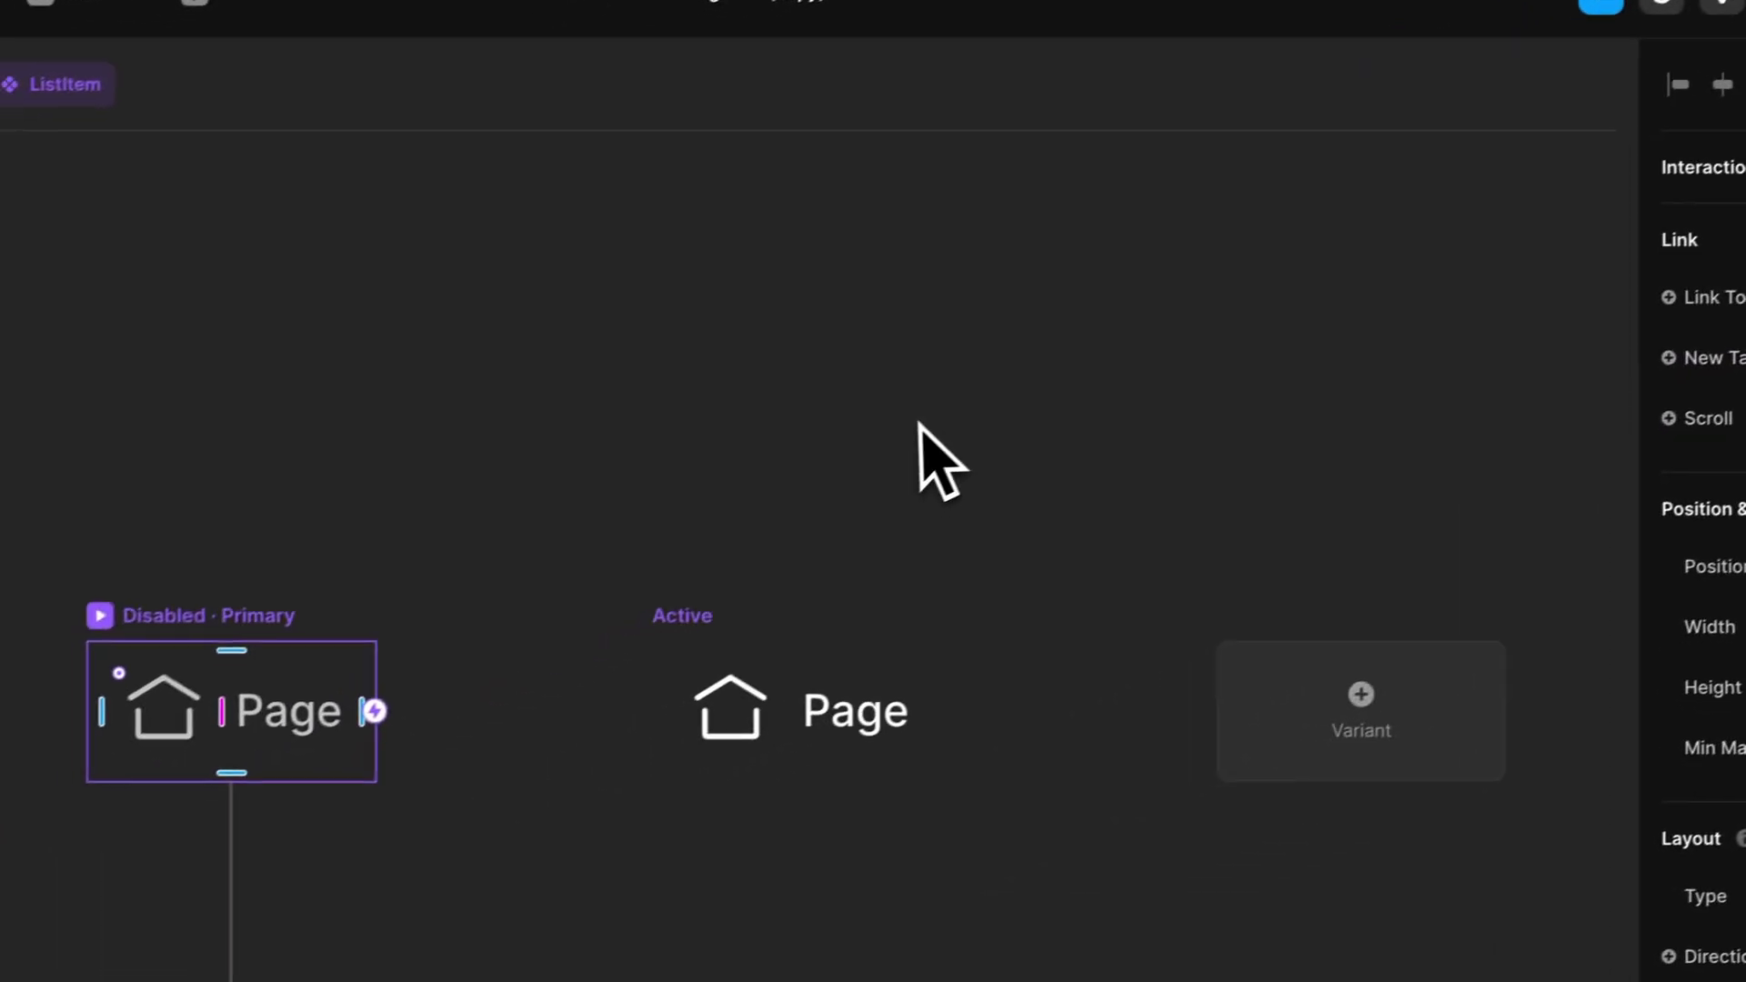
{"action": "left_click", "coordinate": [819, 436]}
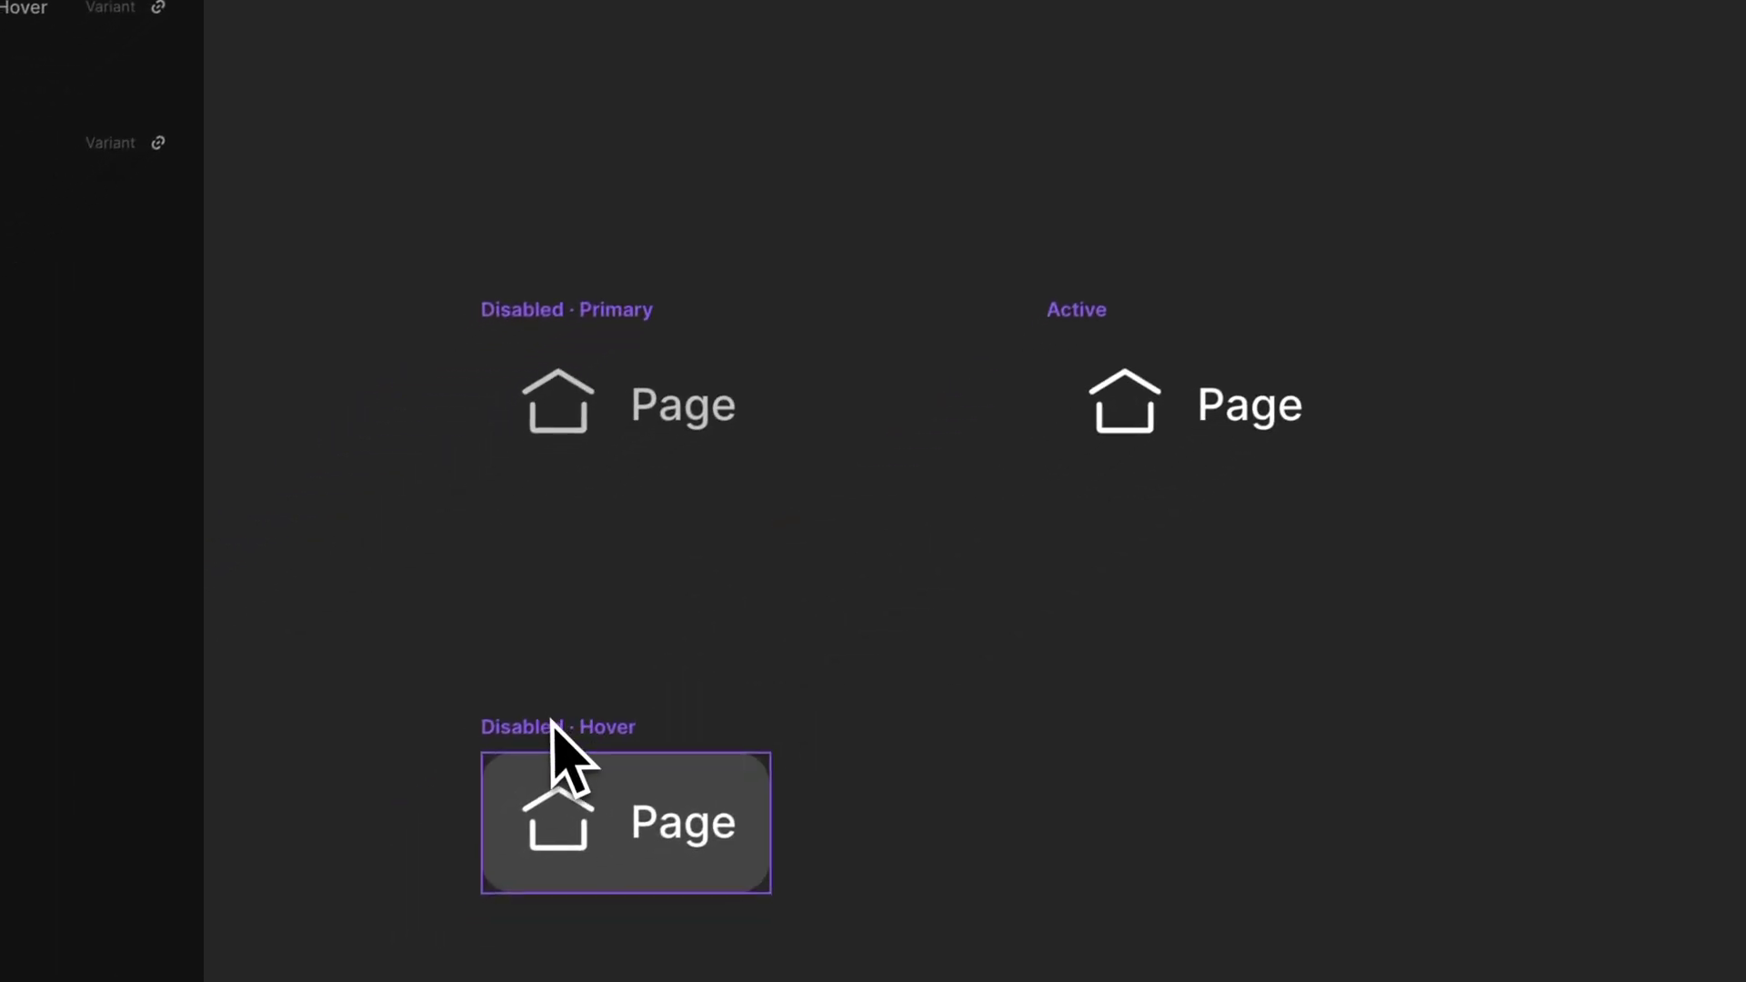
{"action": "left_click", "coordinate": [551, 724]}
{"action": "left_click", "coordinate": [562, 307]}
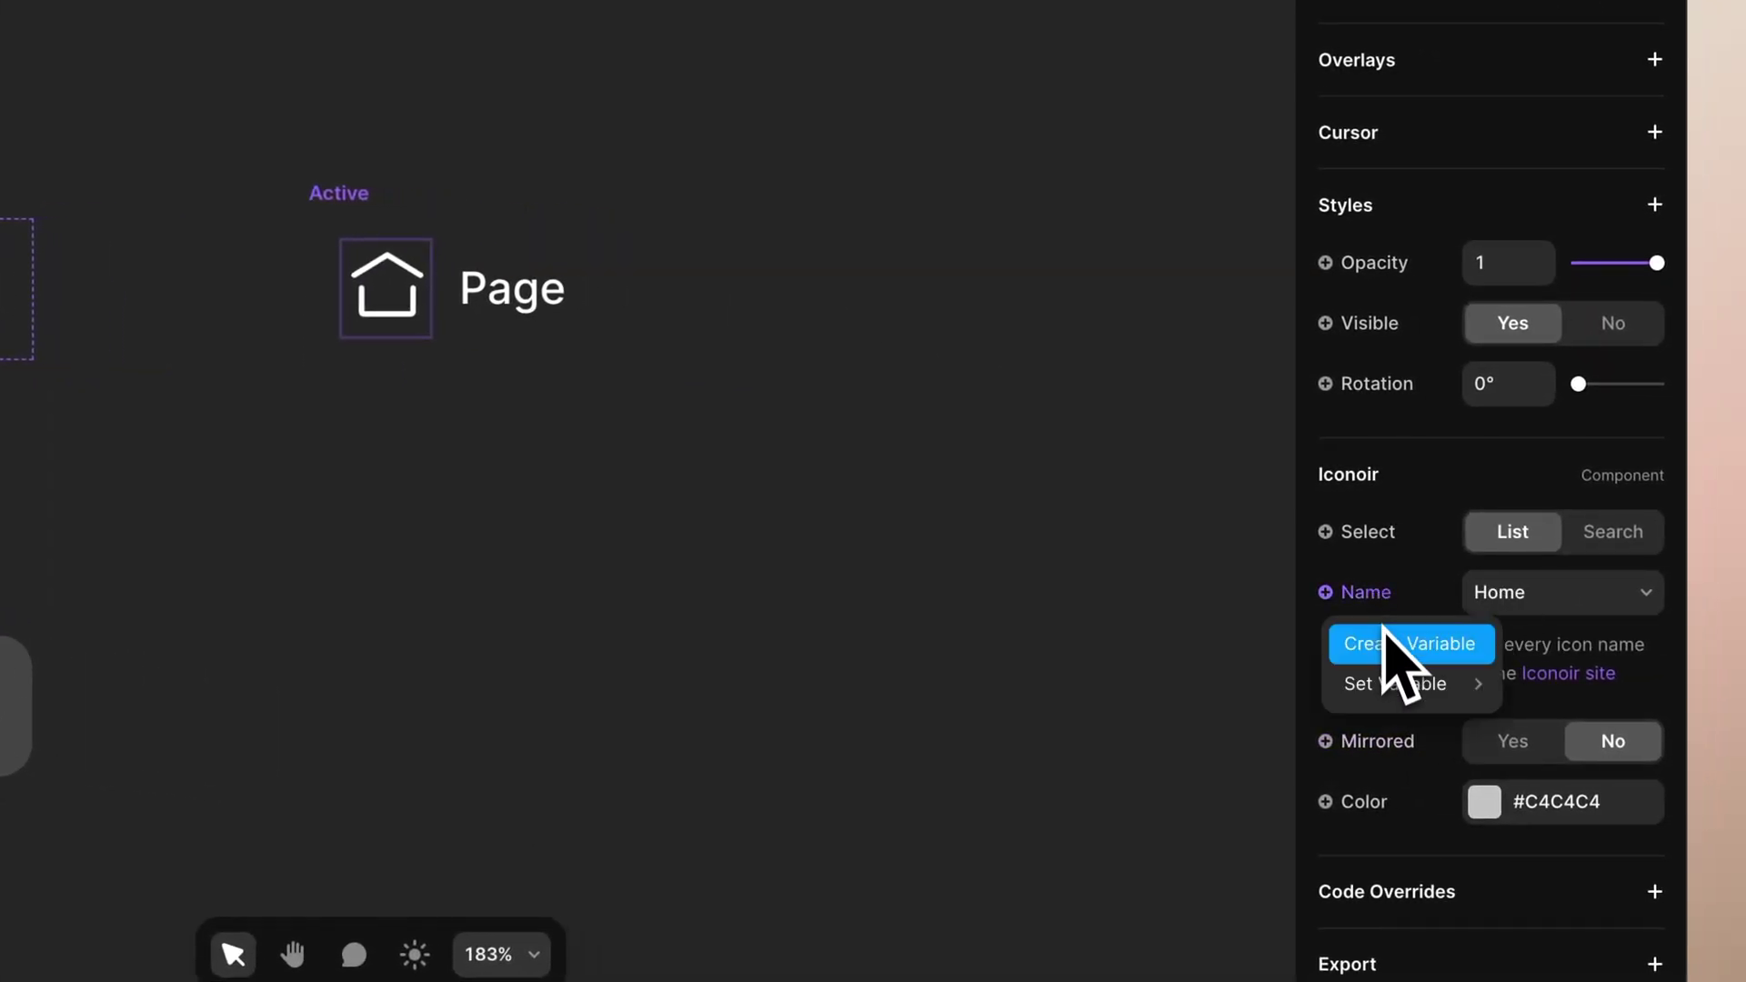
- Create a variable from the primary variant's icon name and rename that variable as Icon
{"action": "left_click", "coordinate": [1400, 643]}
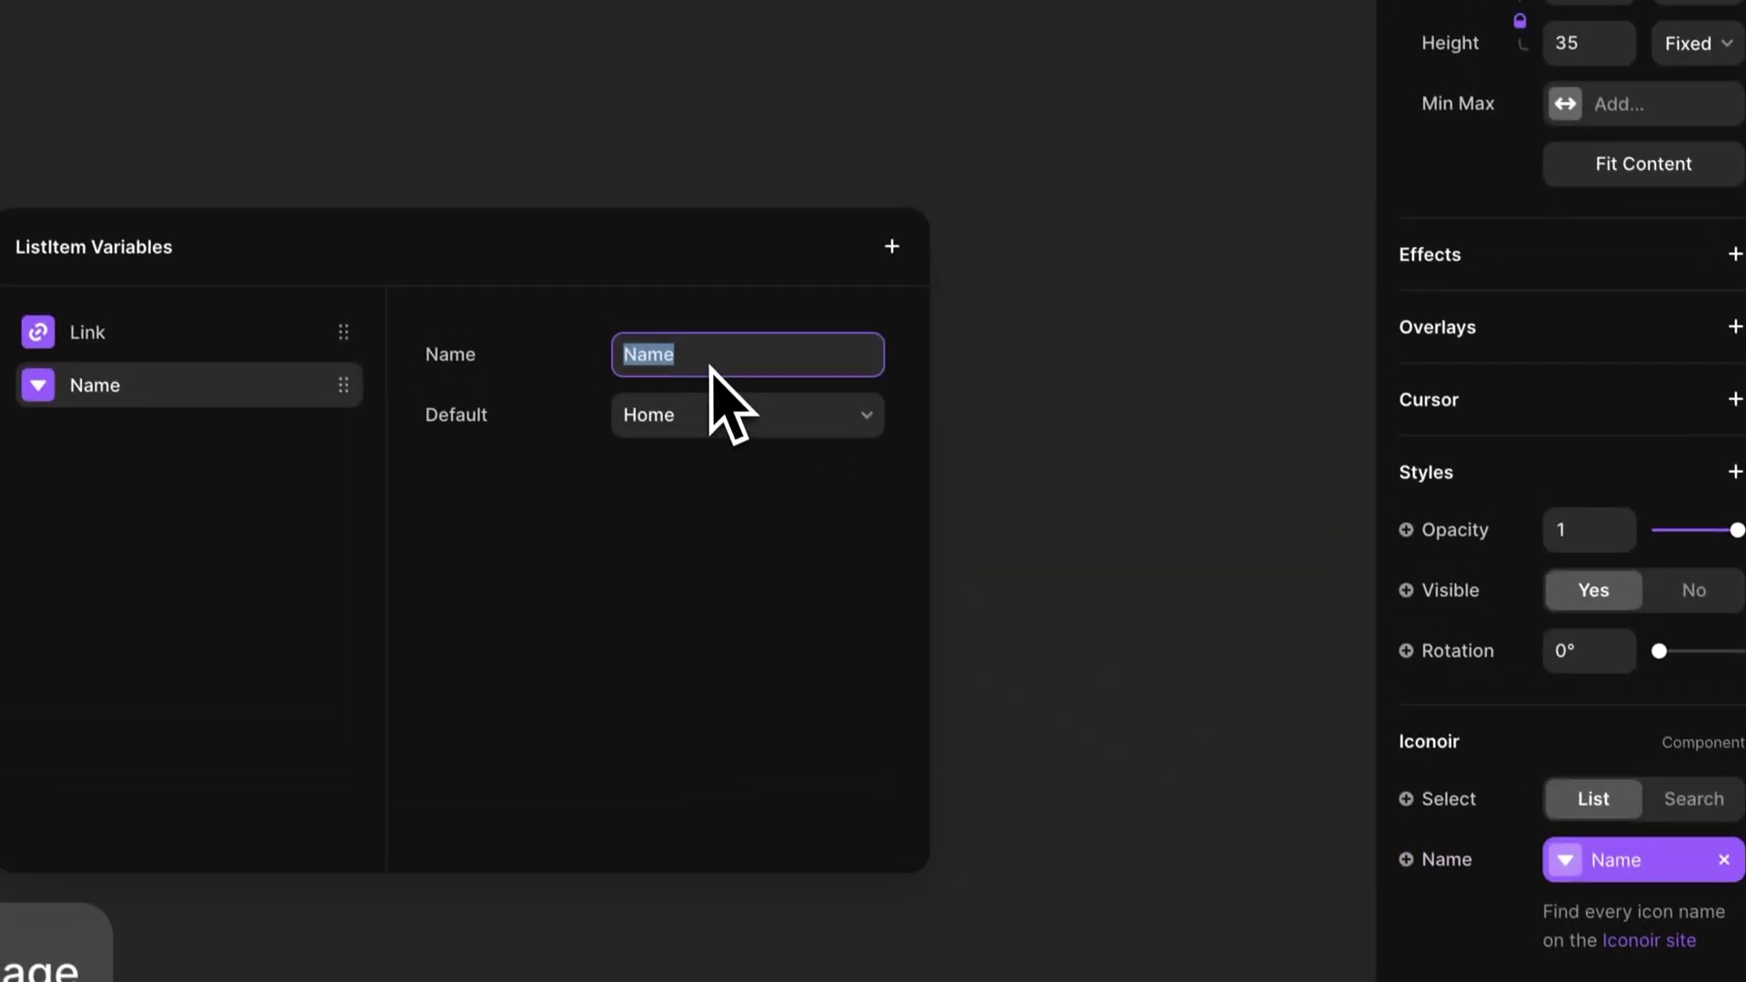
{"action": "key", "text": "BackSpace"}
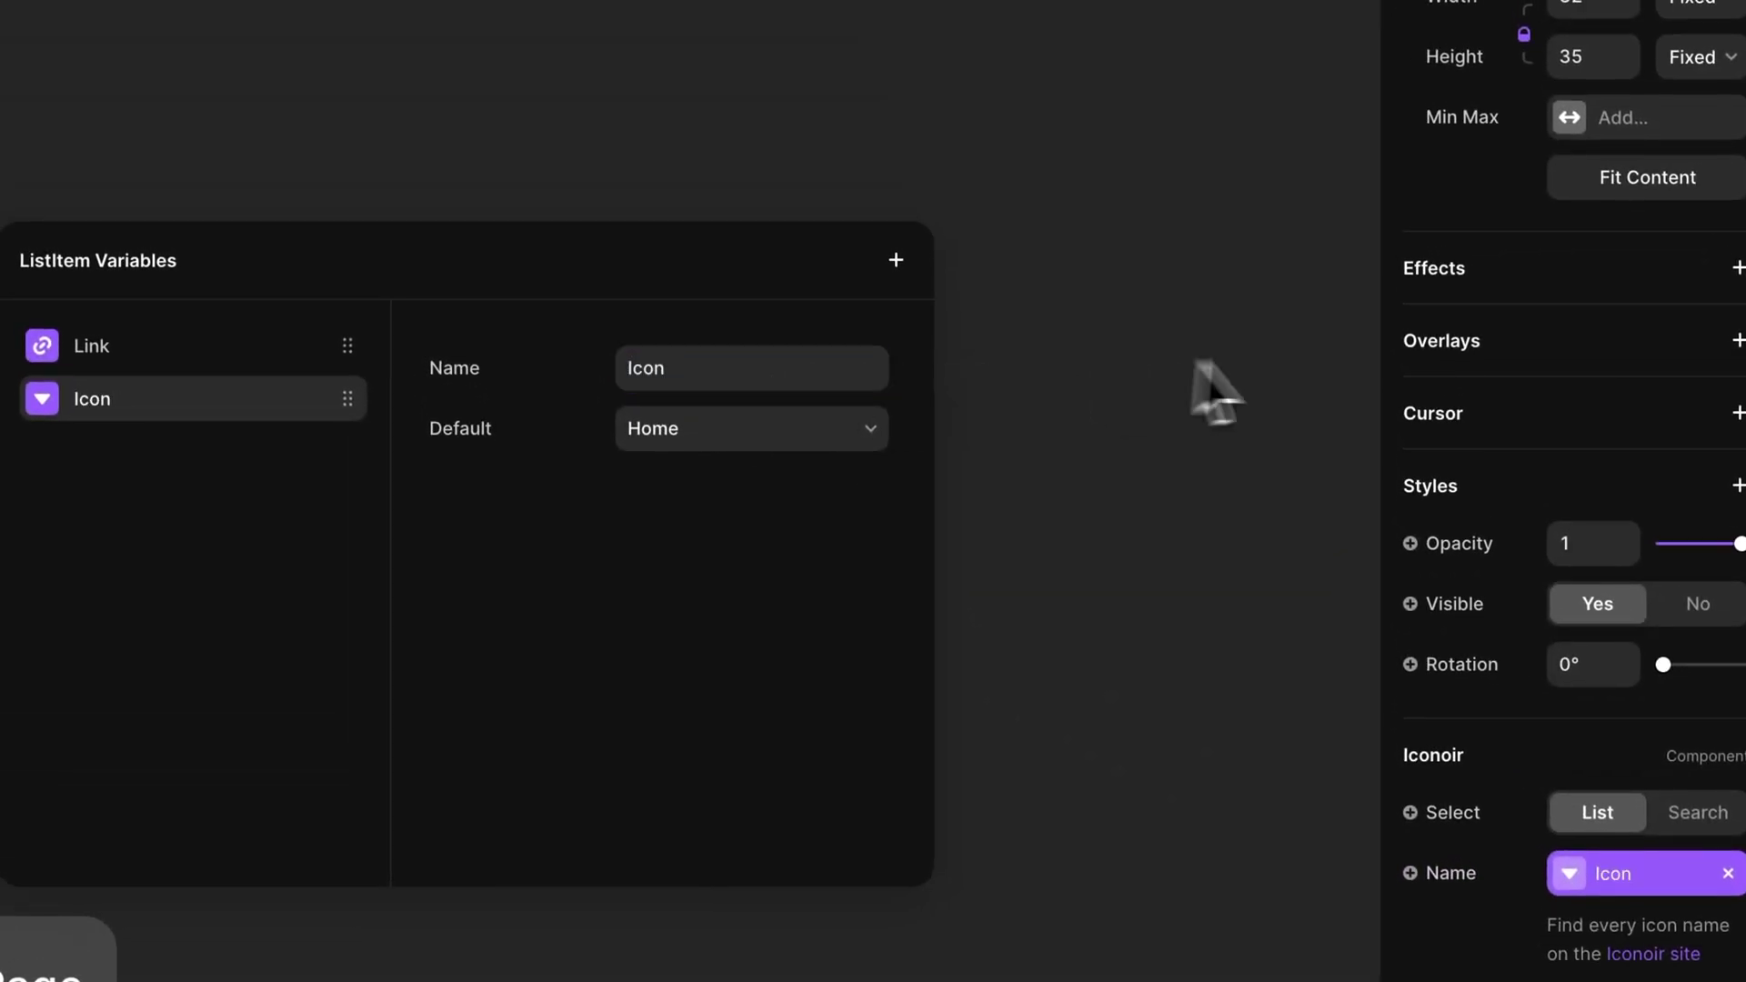
{"action": "left_click", "coordinate": [1277, 364]}
- Create a plain text variable for the content of the "Page" text in the Disabled primary variant
{"action": "left_click", "coordinate": [38, 566]}
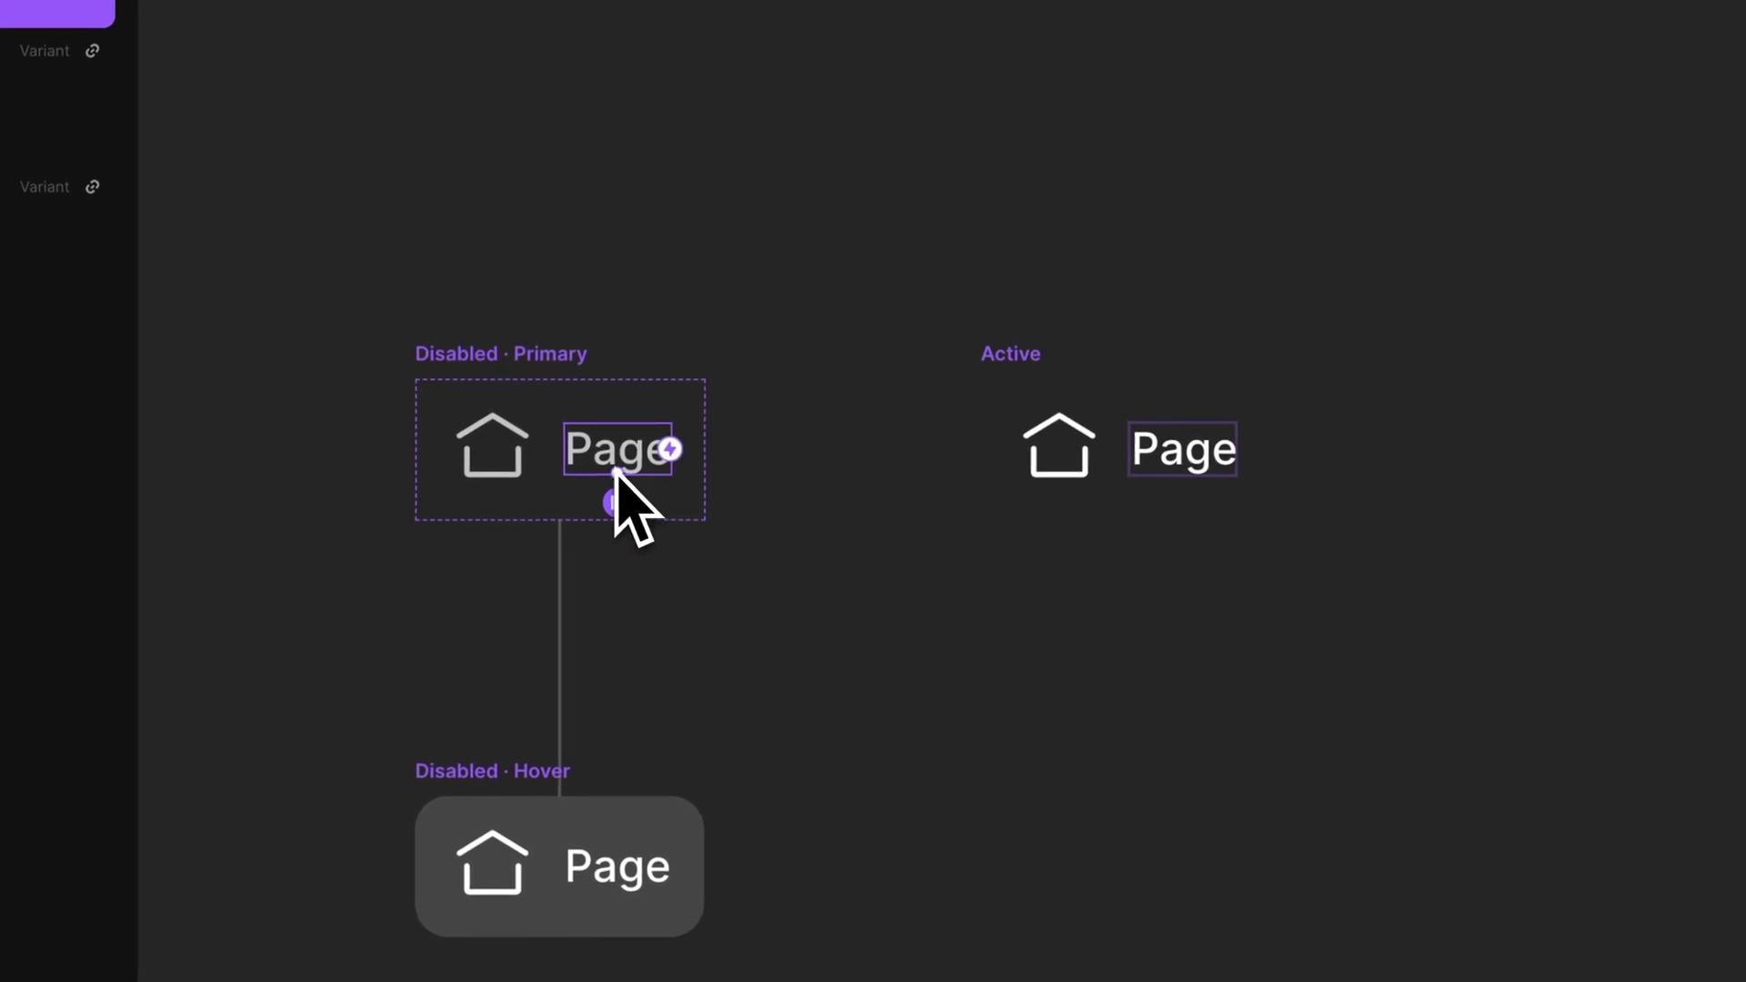
{"action": "left_click", "coordinate": [1405, 524]}
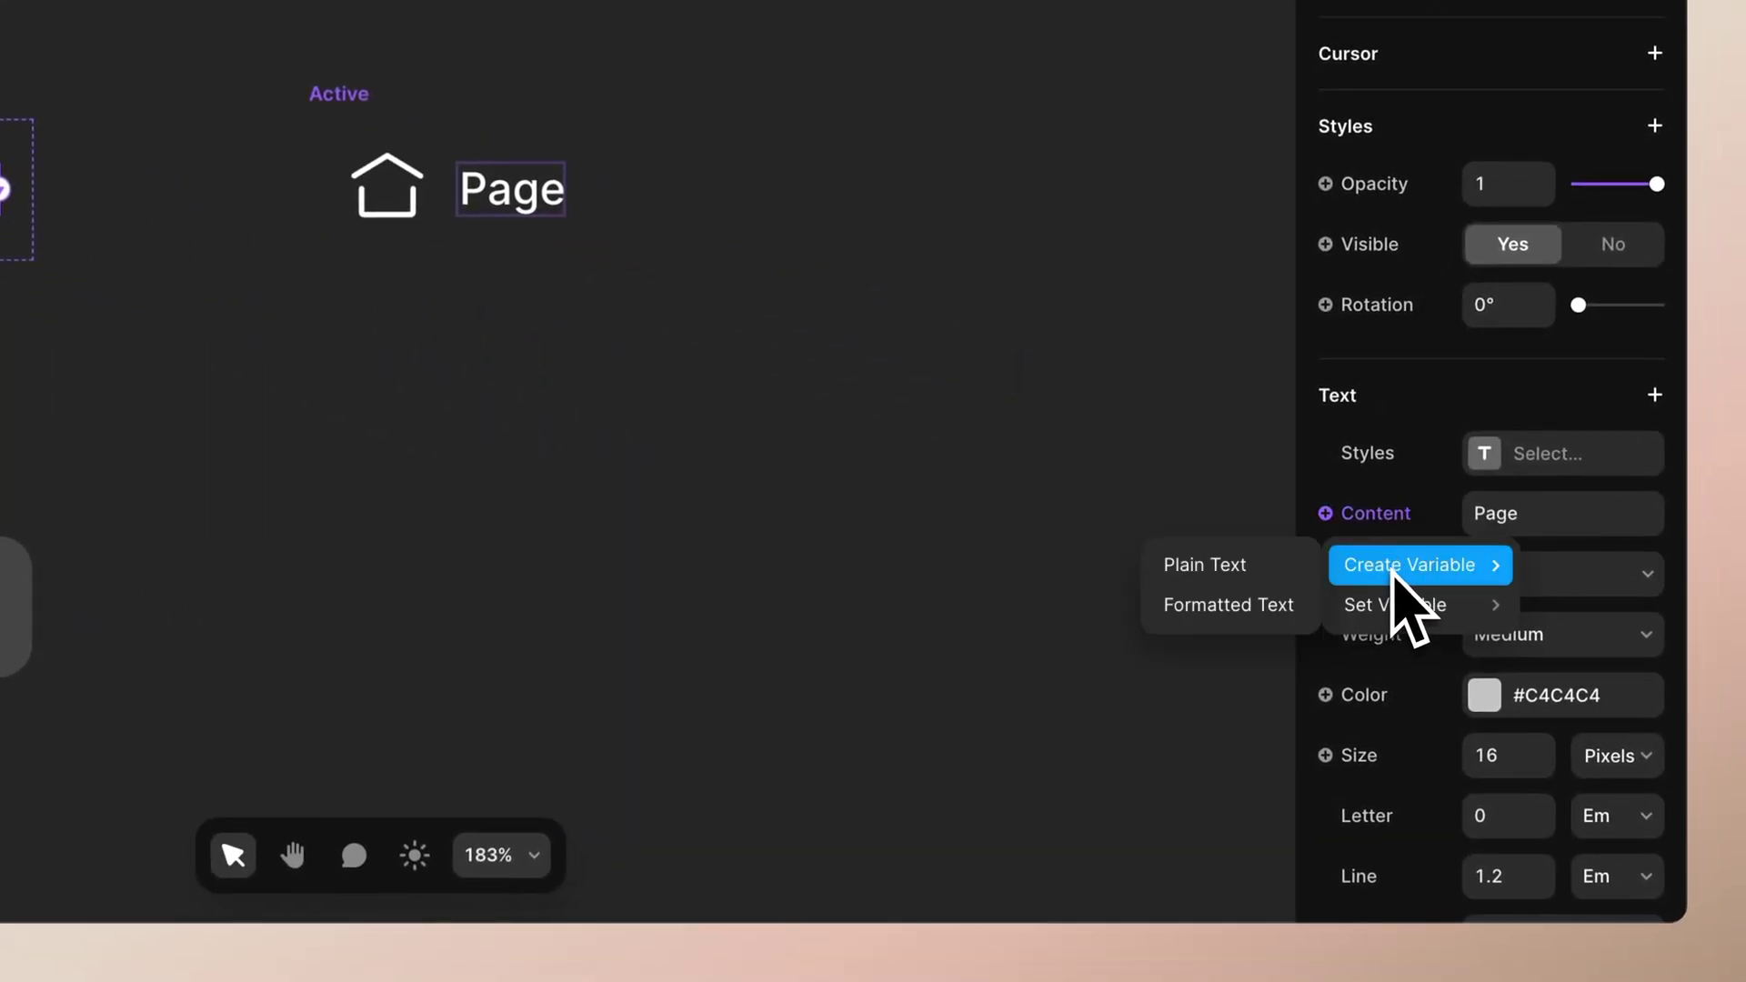
{"action": "left_click", "coordinate": [1230, 573]}
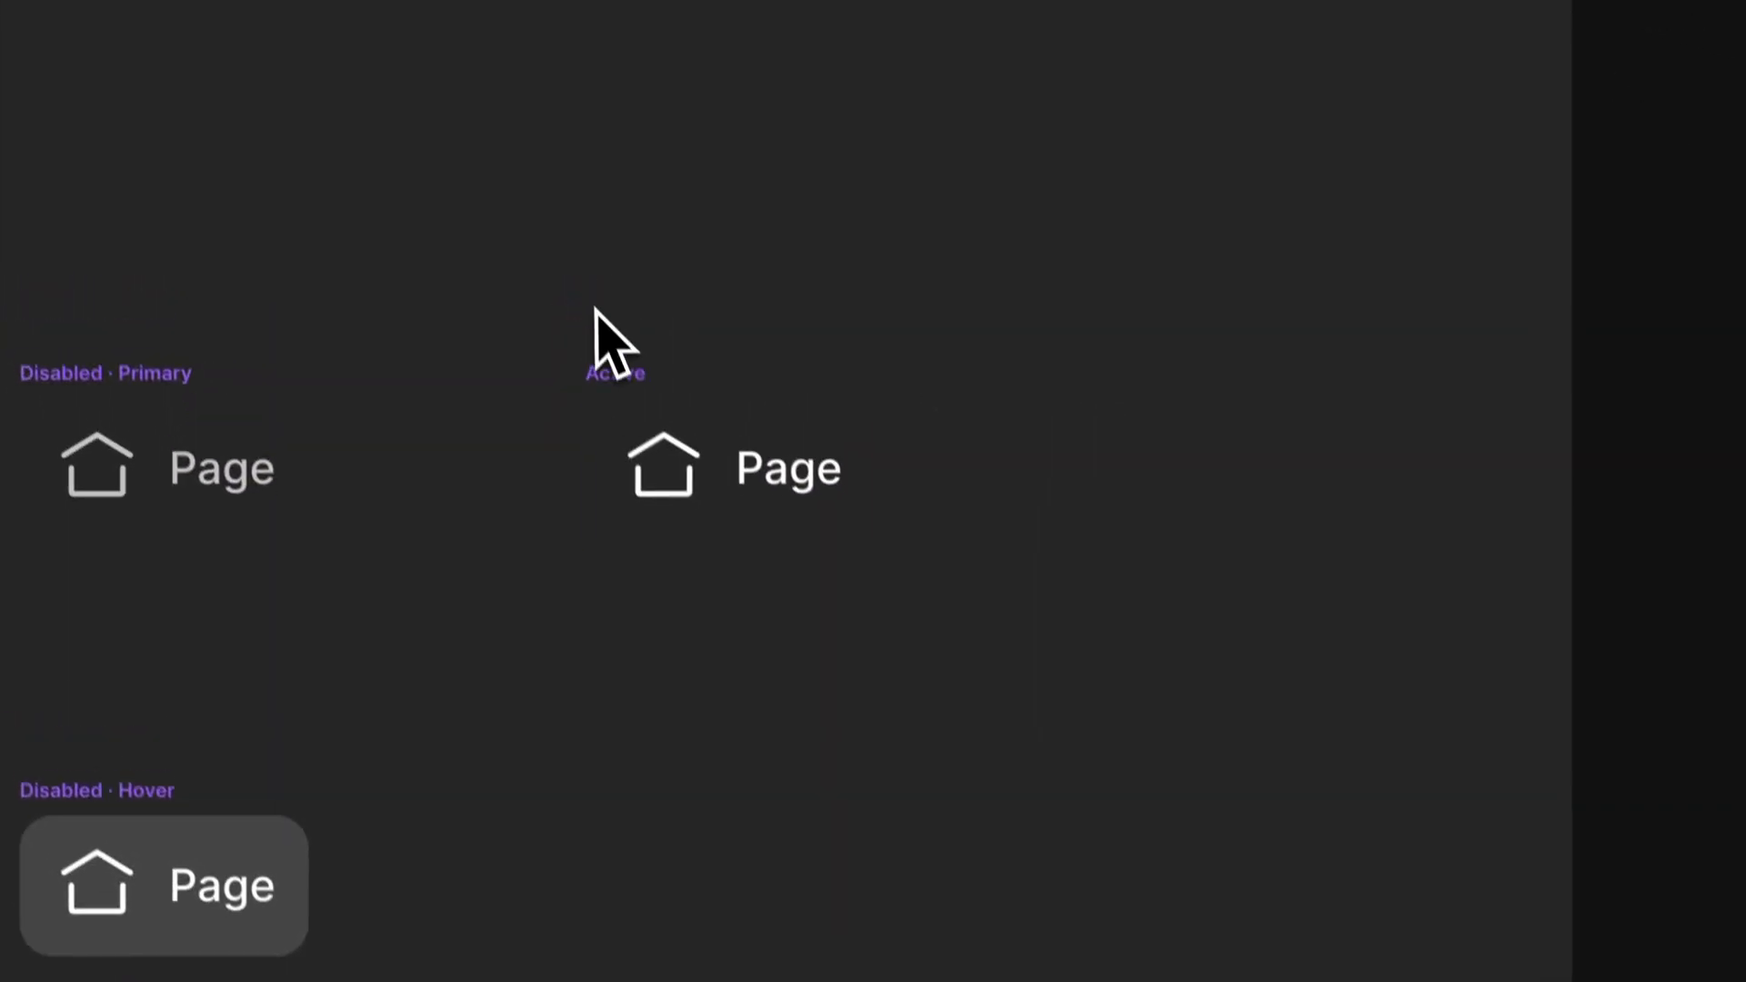
- Give the Active variant a white fill at 20% opacity
{"action": "left_click", "coordinate": [585, 283]}
{"action": "scroll", "coordinate": [1689, 674], "scroll_direction": "down", "scroll_amount": 5}
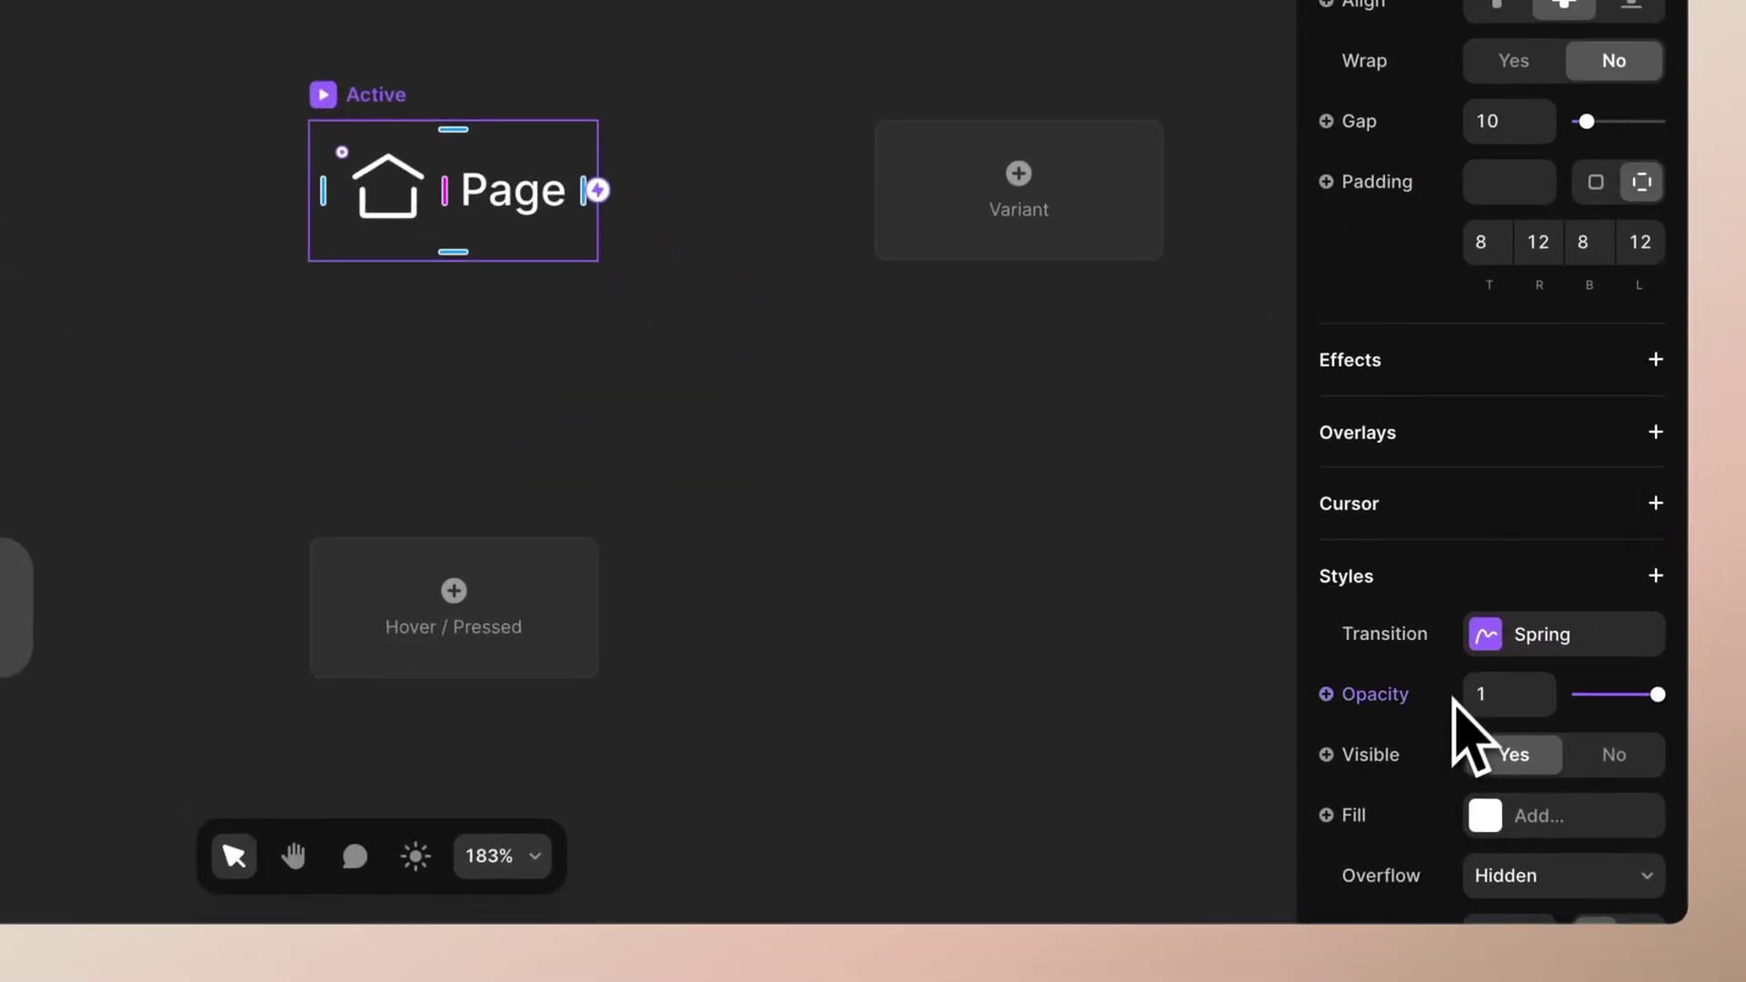
{"action": "scroll", "coordinate": [1469, 724], "scroll_direction": "down", "scroll_amount": 3}
{"action": "left_click", "coordinate": [1505, 603]}
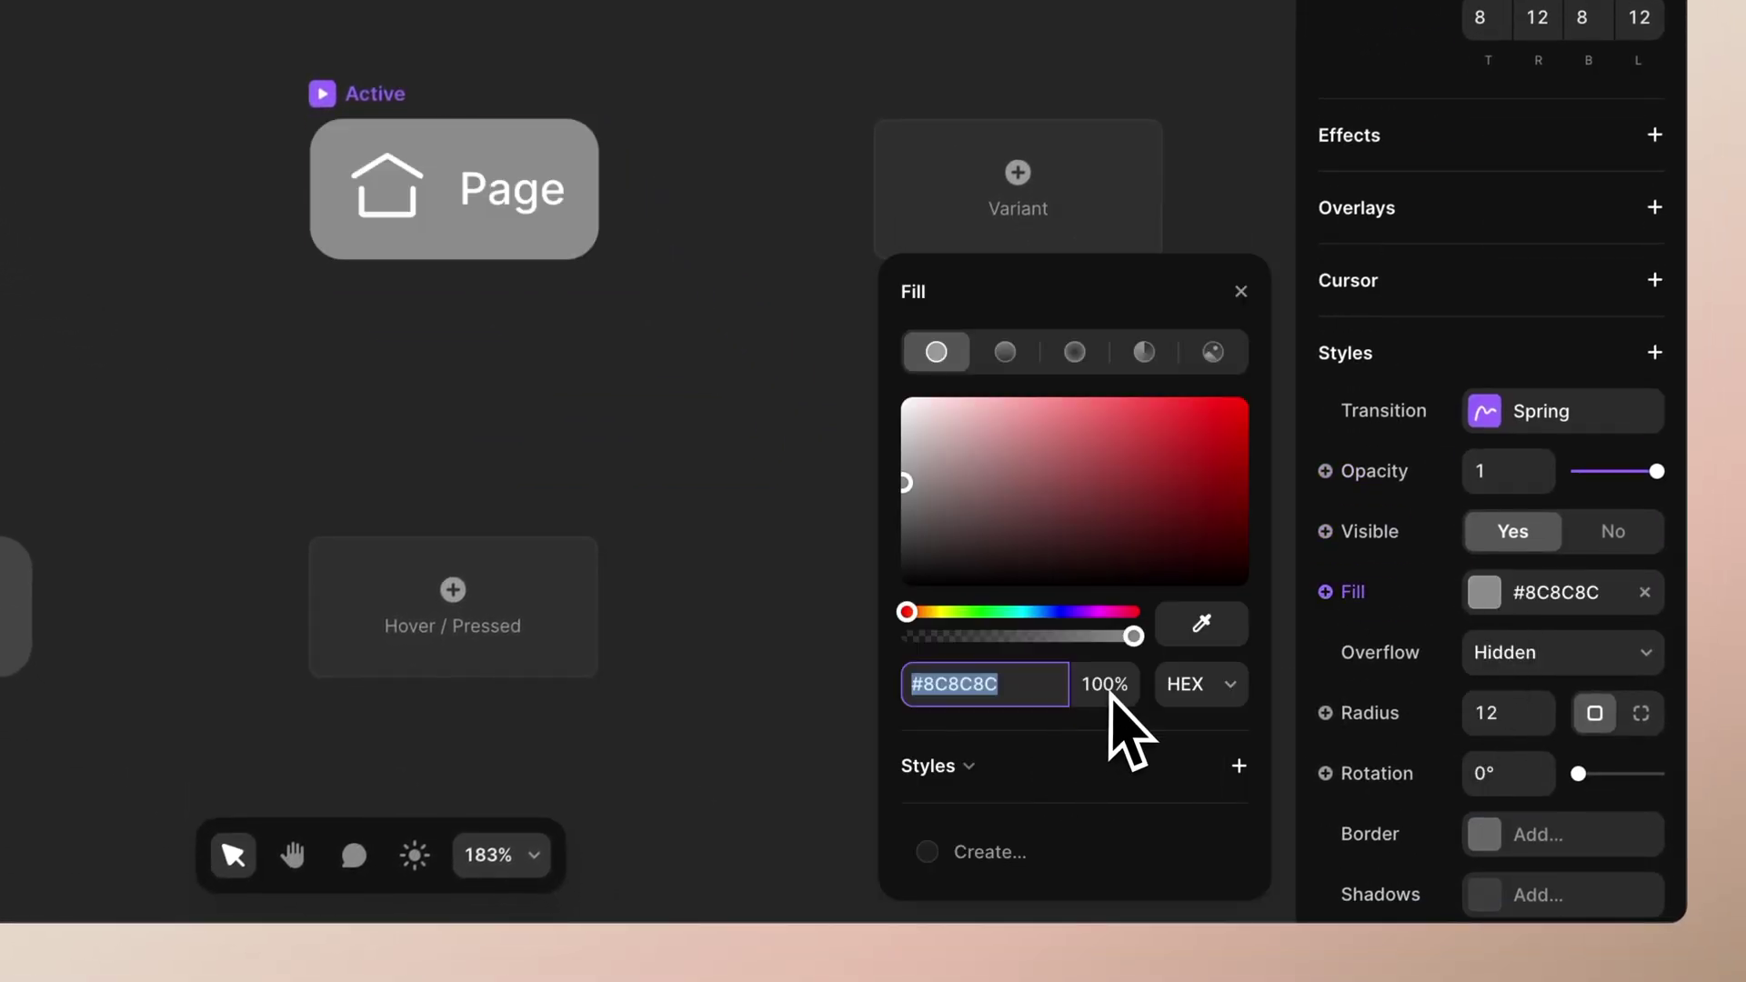
{"action": "left_click_drag", "start_coordinate": [946, 455], "coordinate": [858, 364]}
{"action": "left_click", "coordinate": [1102, 687]}
{"action": "type", "text": "20"}
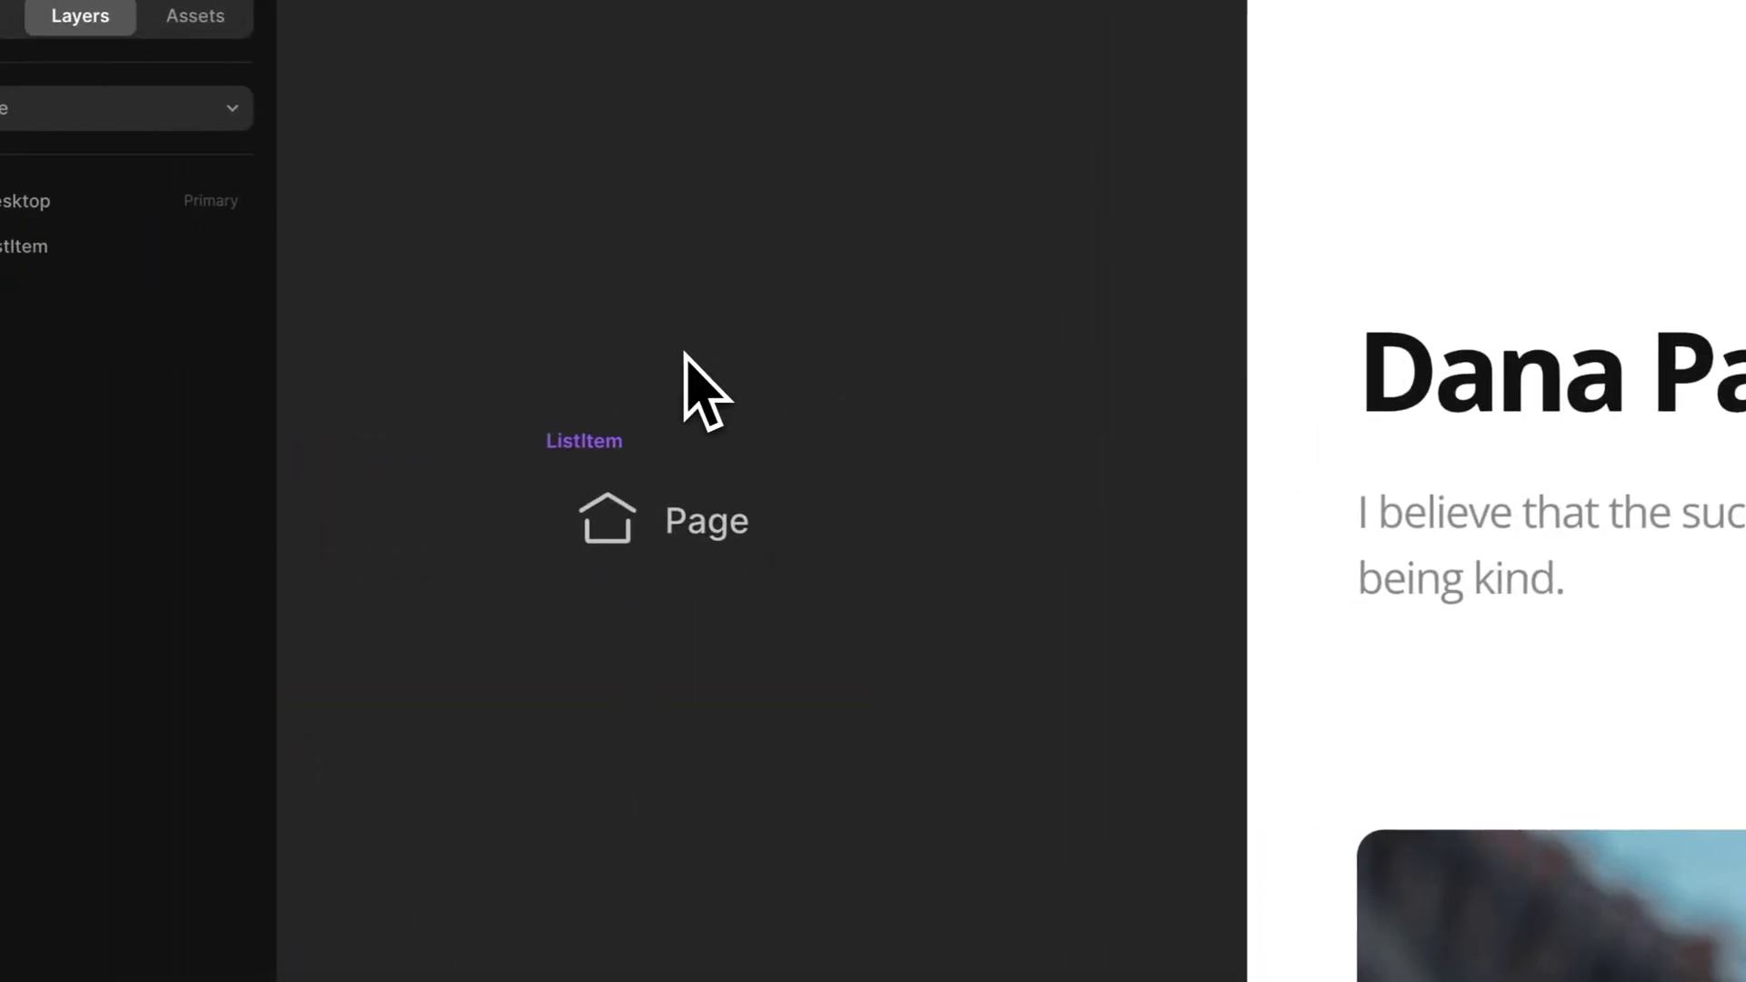
- Return to the Home page canvas and duplicate the ListItem instance, with the copy just below the original
{"action": "scroll", "coordinate": [647, 350], "scroll_direction": "down", "scroll_amount": 3}
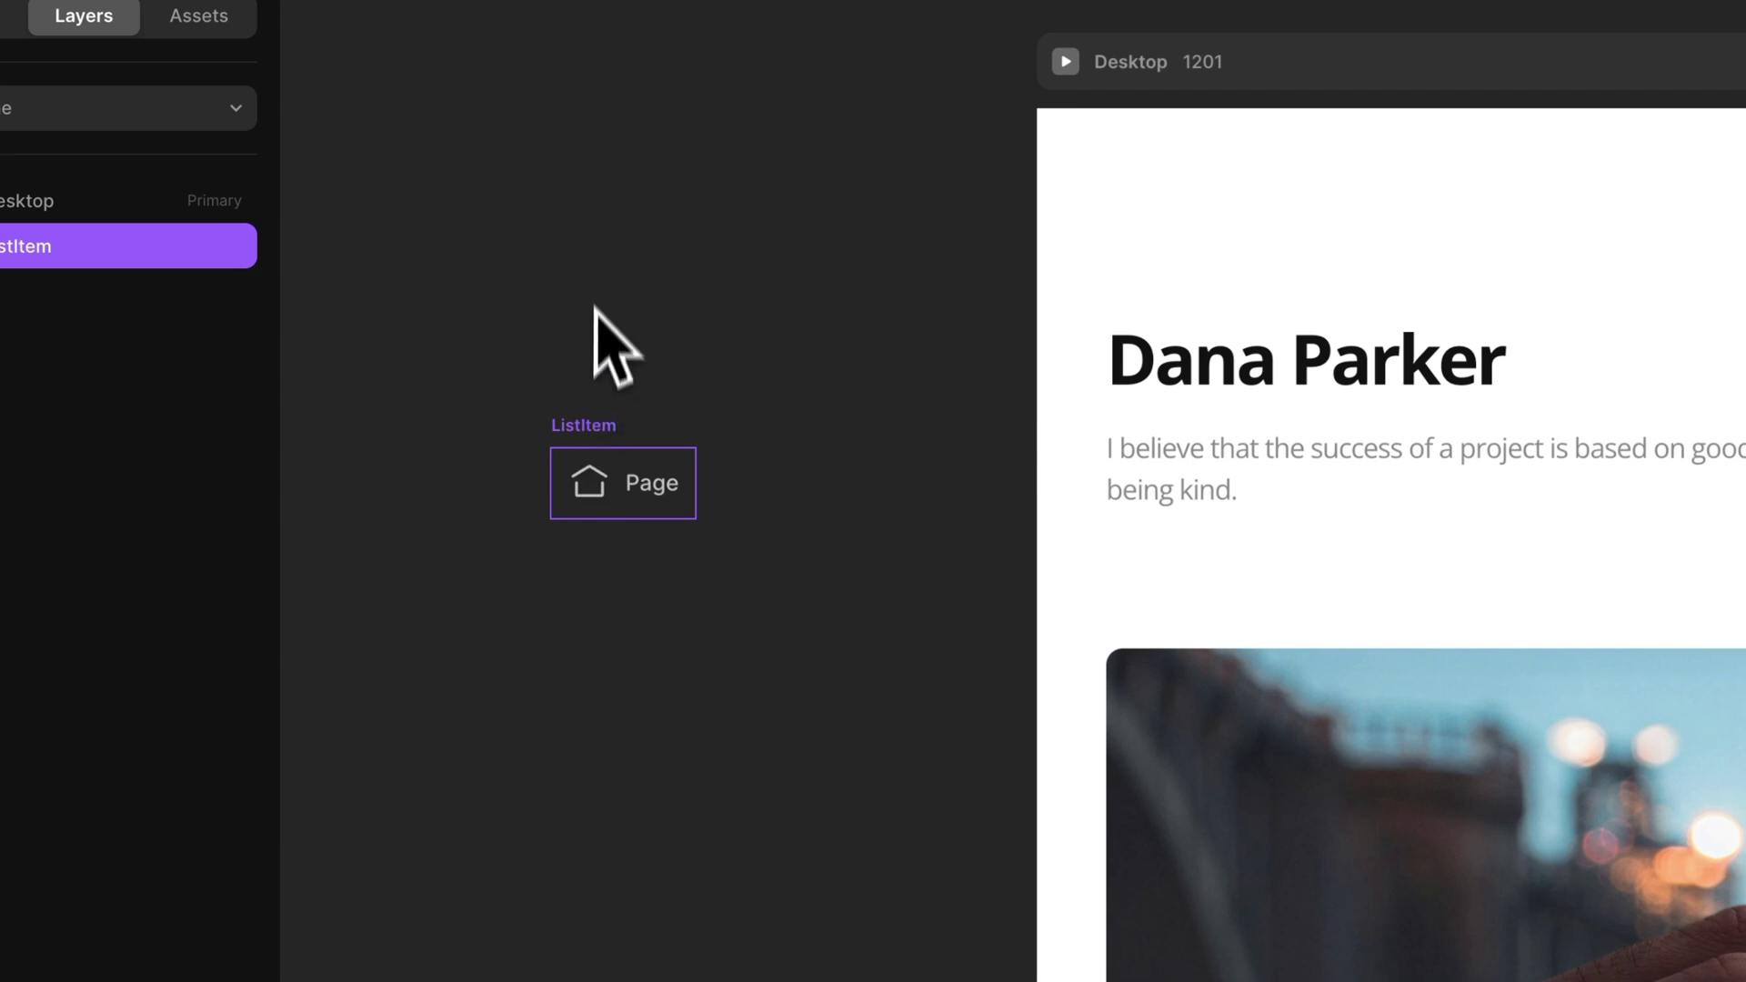
{"action": "key", "text": "ctrl+d"}
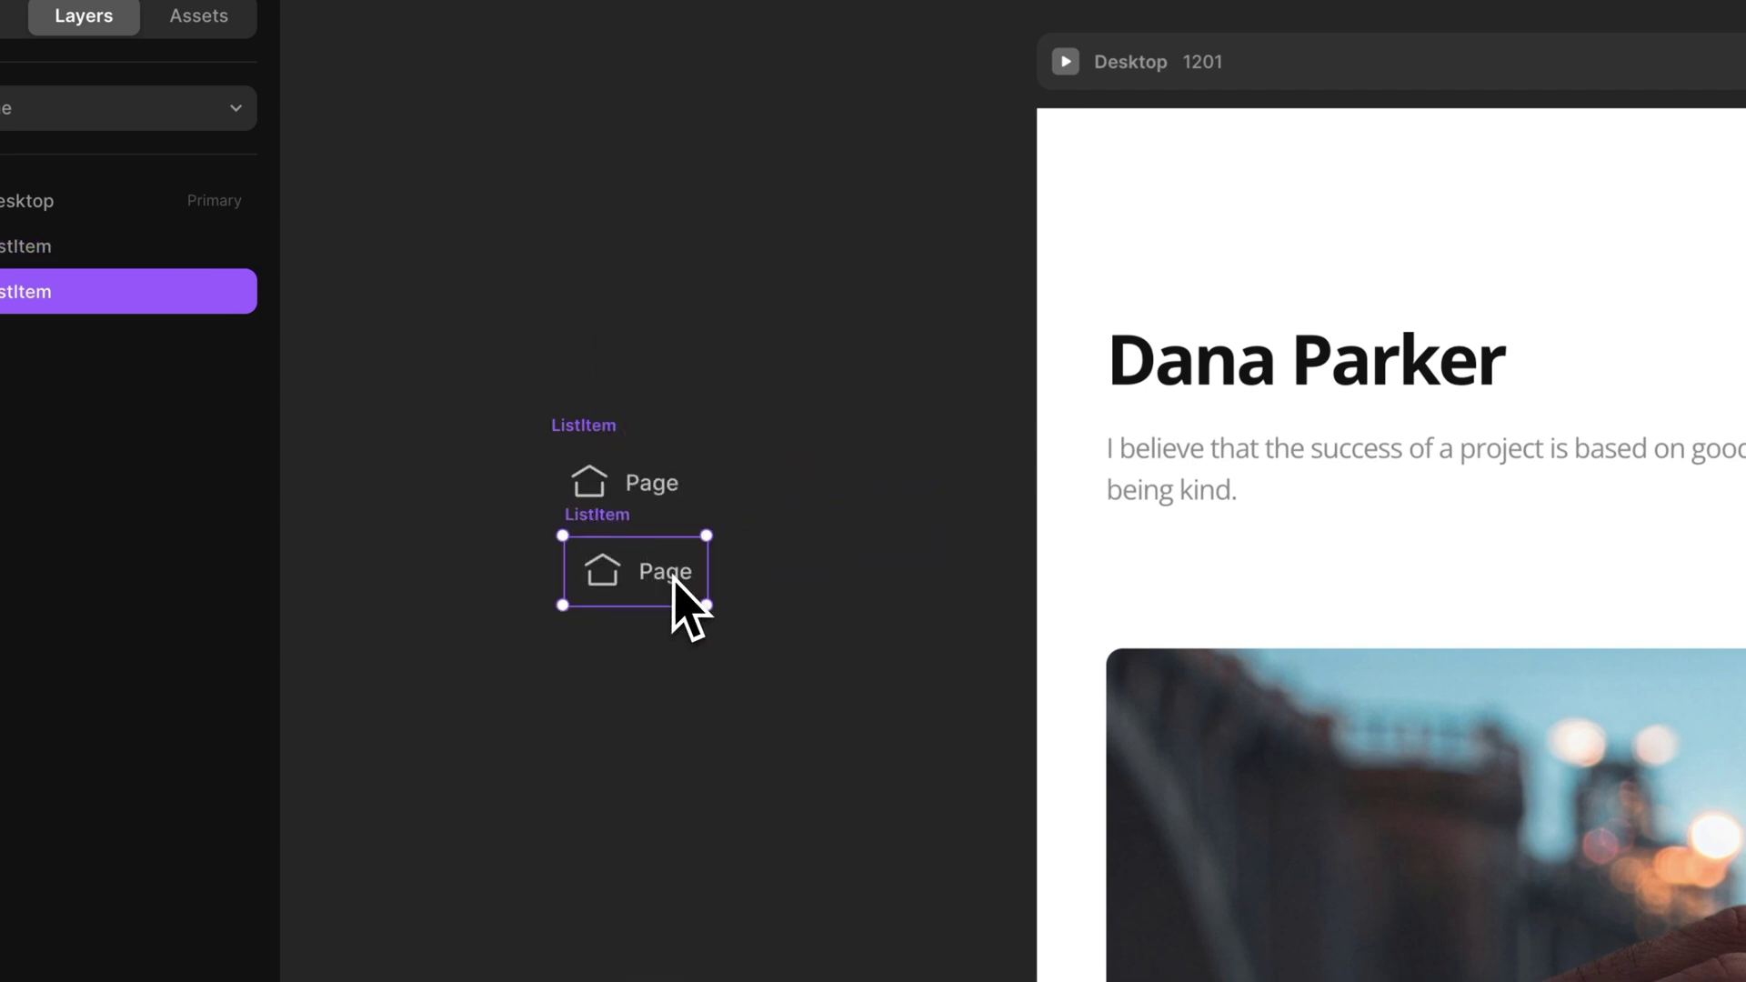
- Give the upper ListItem instance a page link and set its text to Home
{"action": "left_click", "coordinate": [602, 493]}
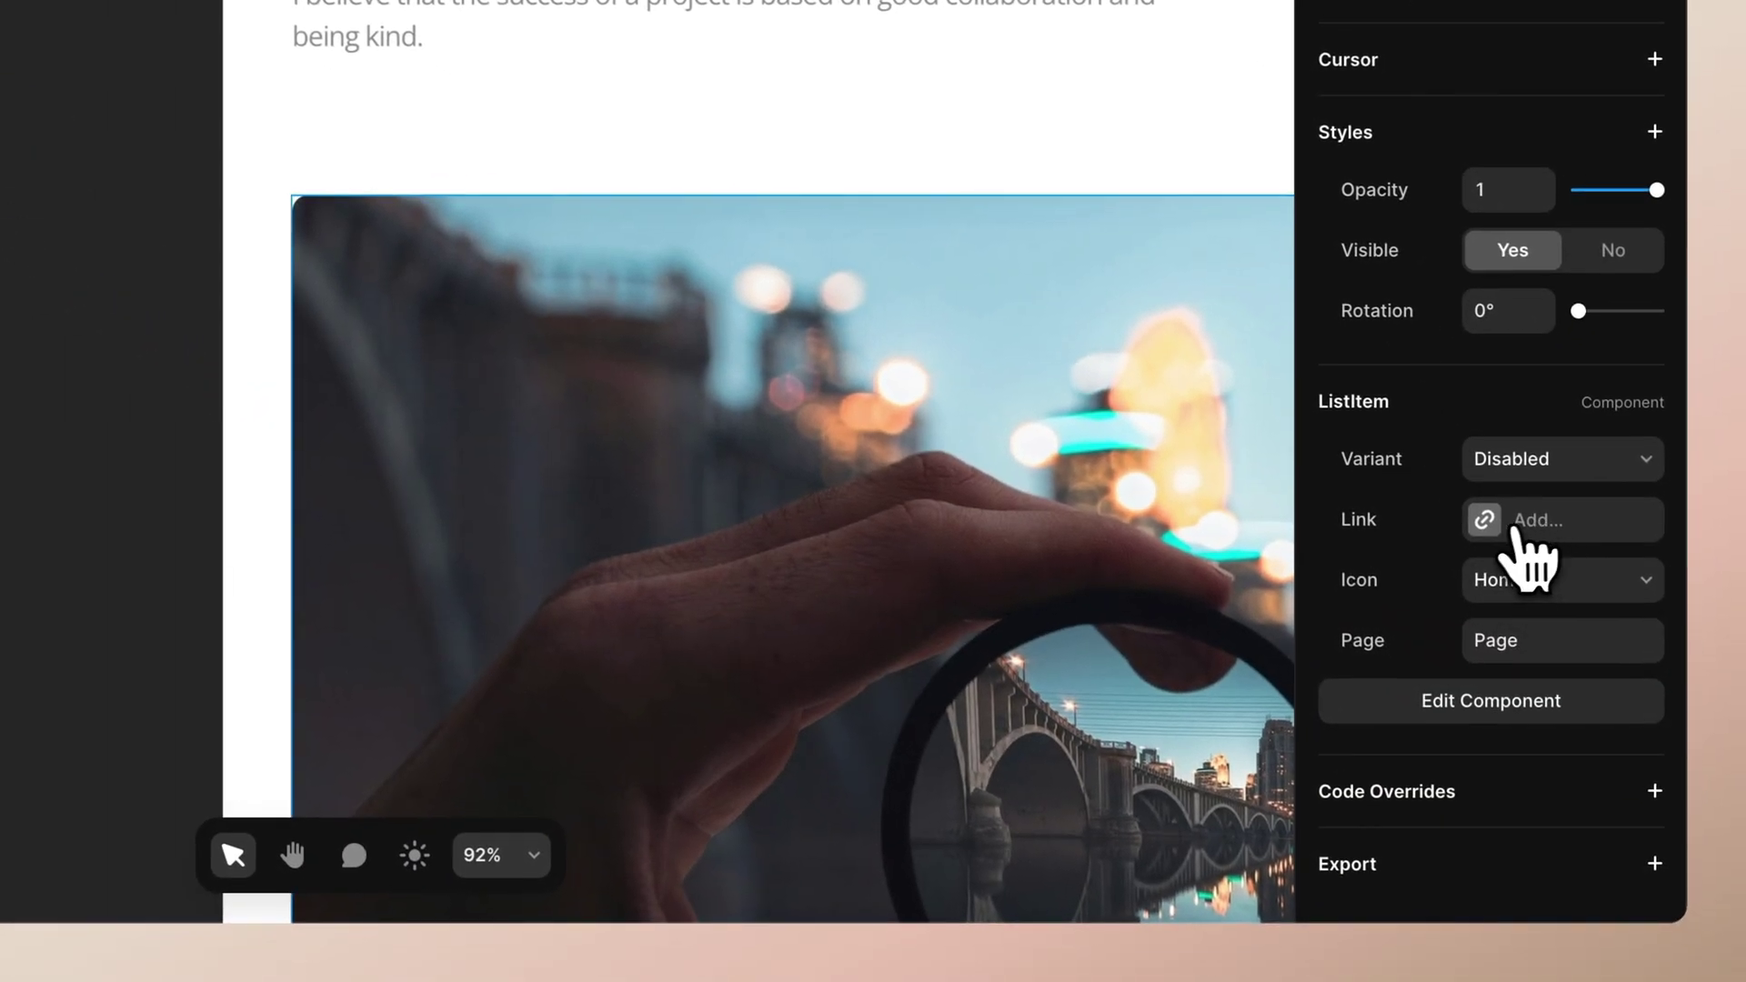
{"action": "left_click", "coordinate": [1509, 533]}
{"action": "left_click", "coordinate": [1173, 714]}
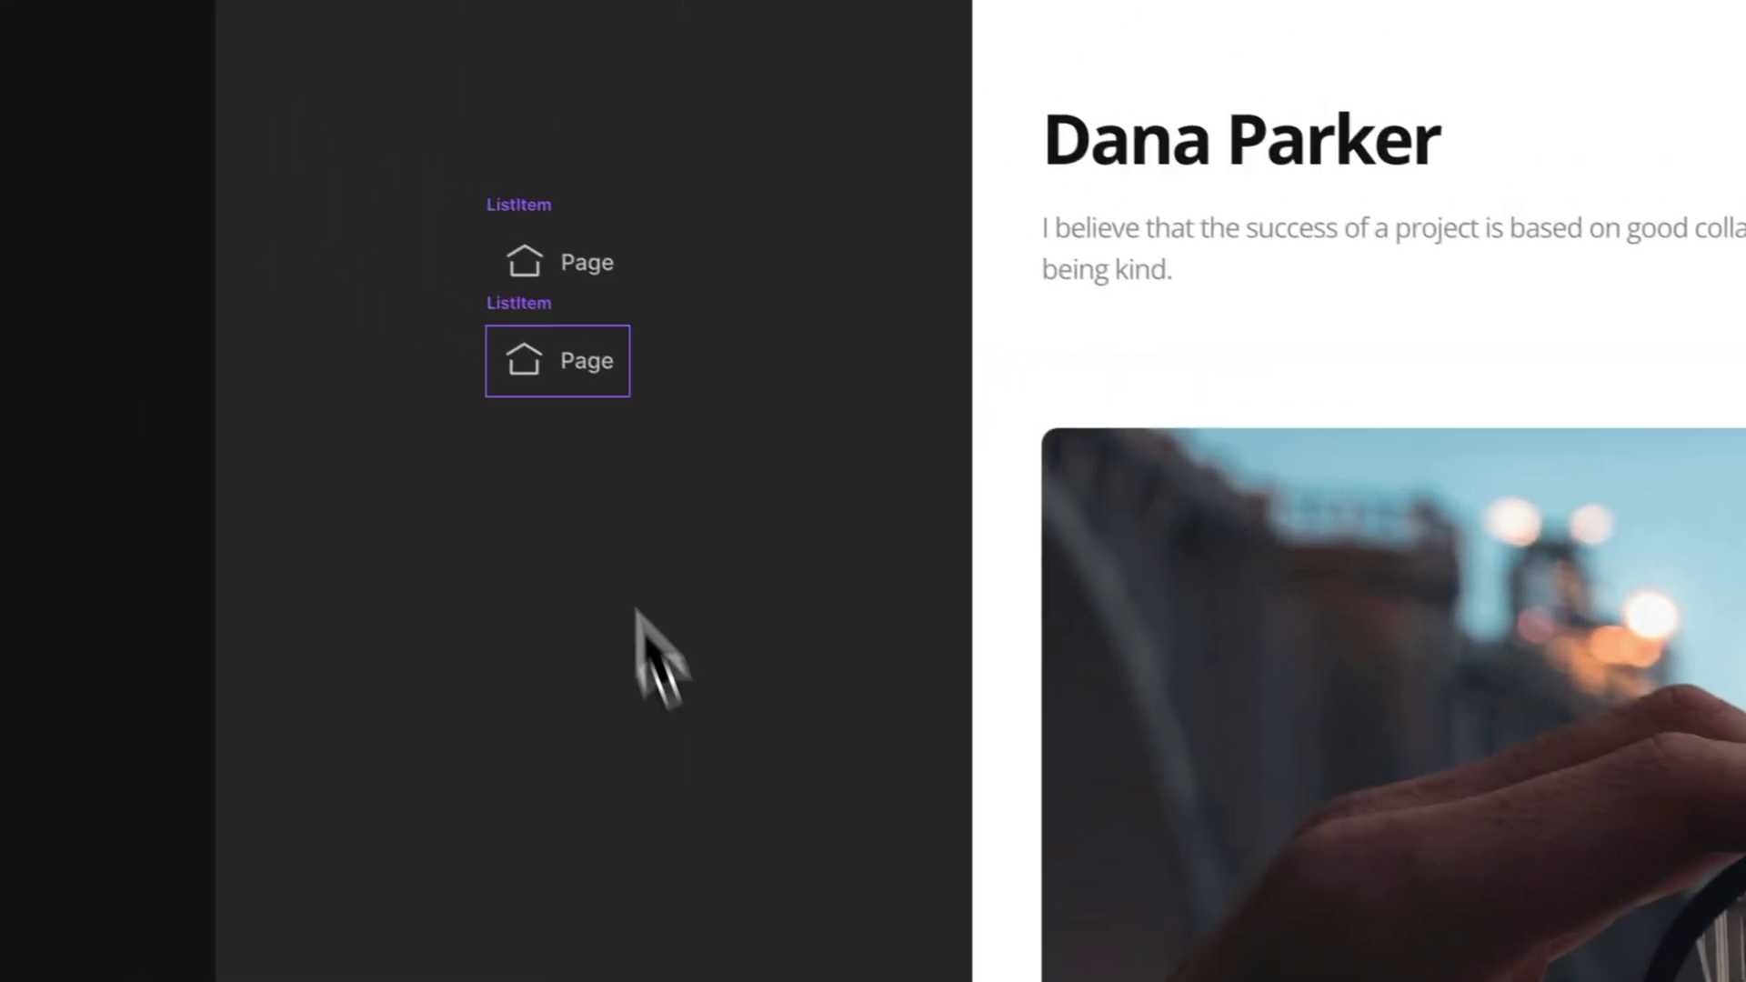
{"action": "left_click", "coordinate": [577, 266]}
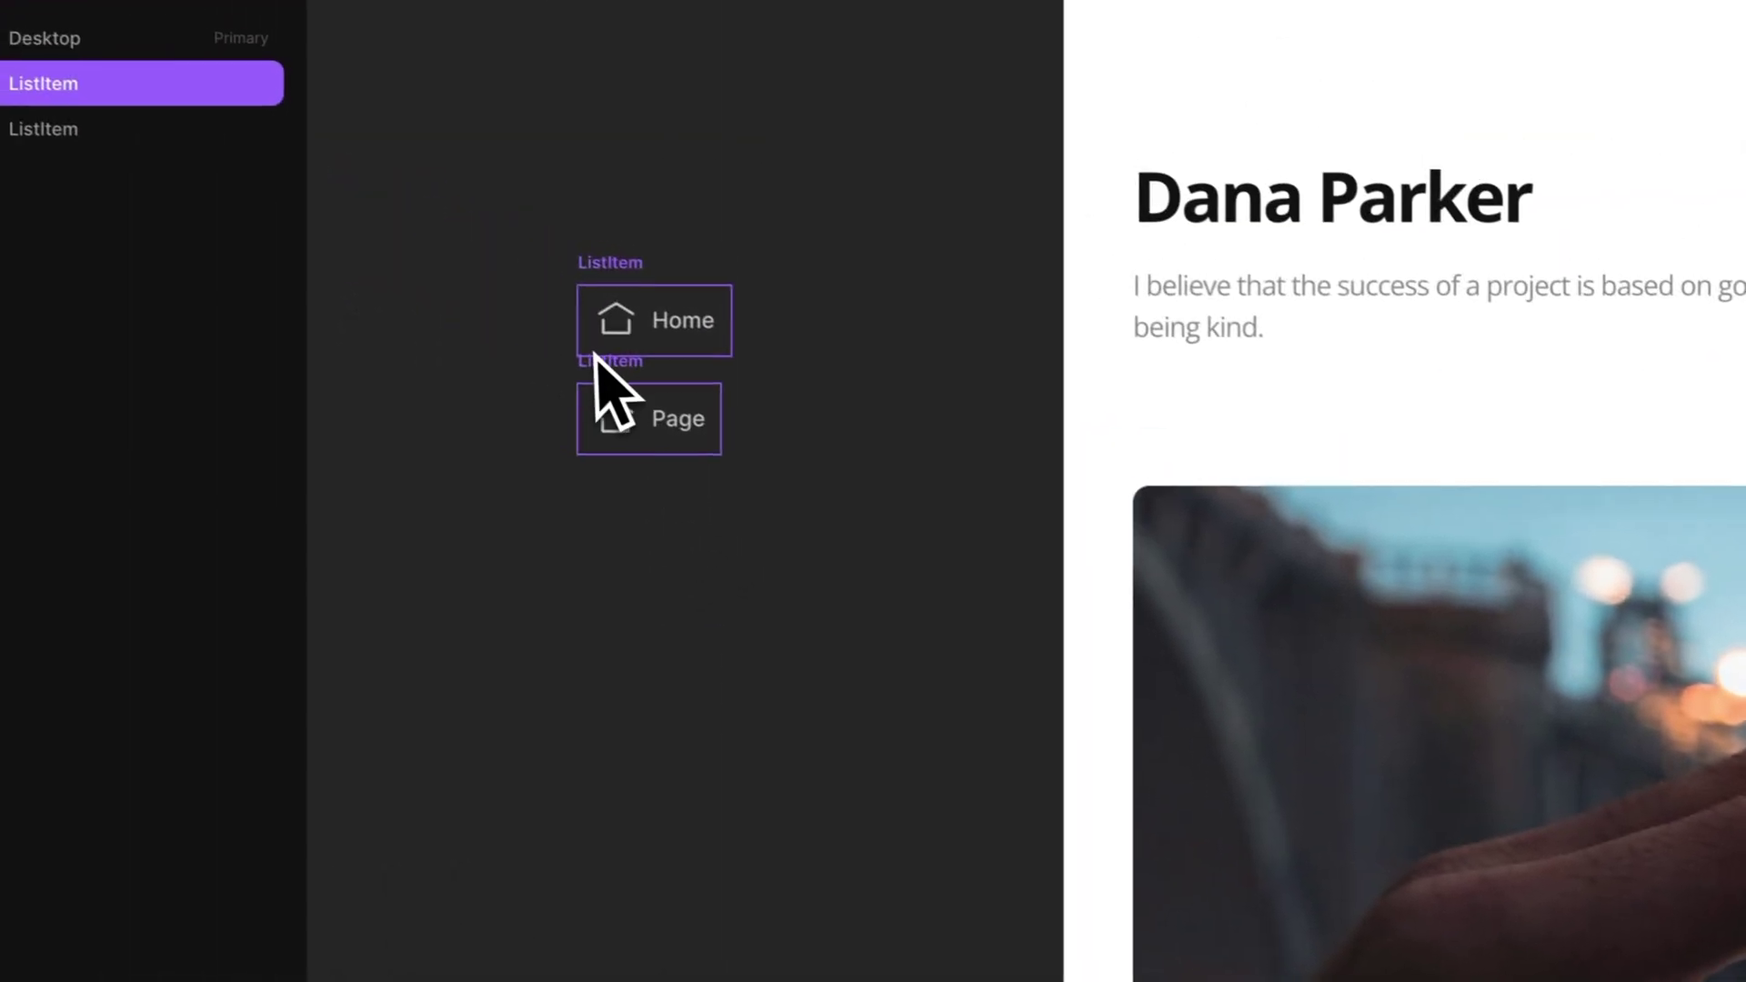
- Open the ListItem component and create a variable for the New Tab setting of the Disabled primary variant's link
{"action": "left_click", "coordinate": [611, 380]}
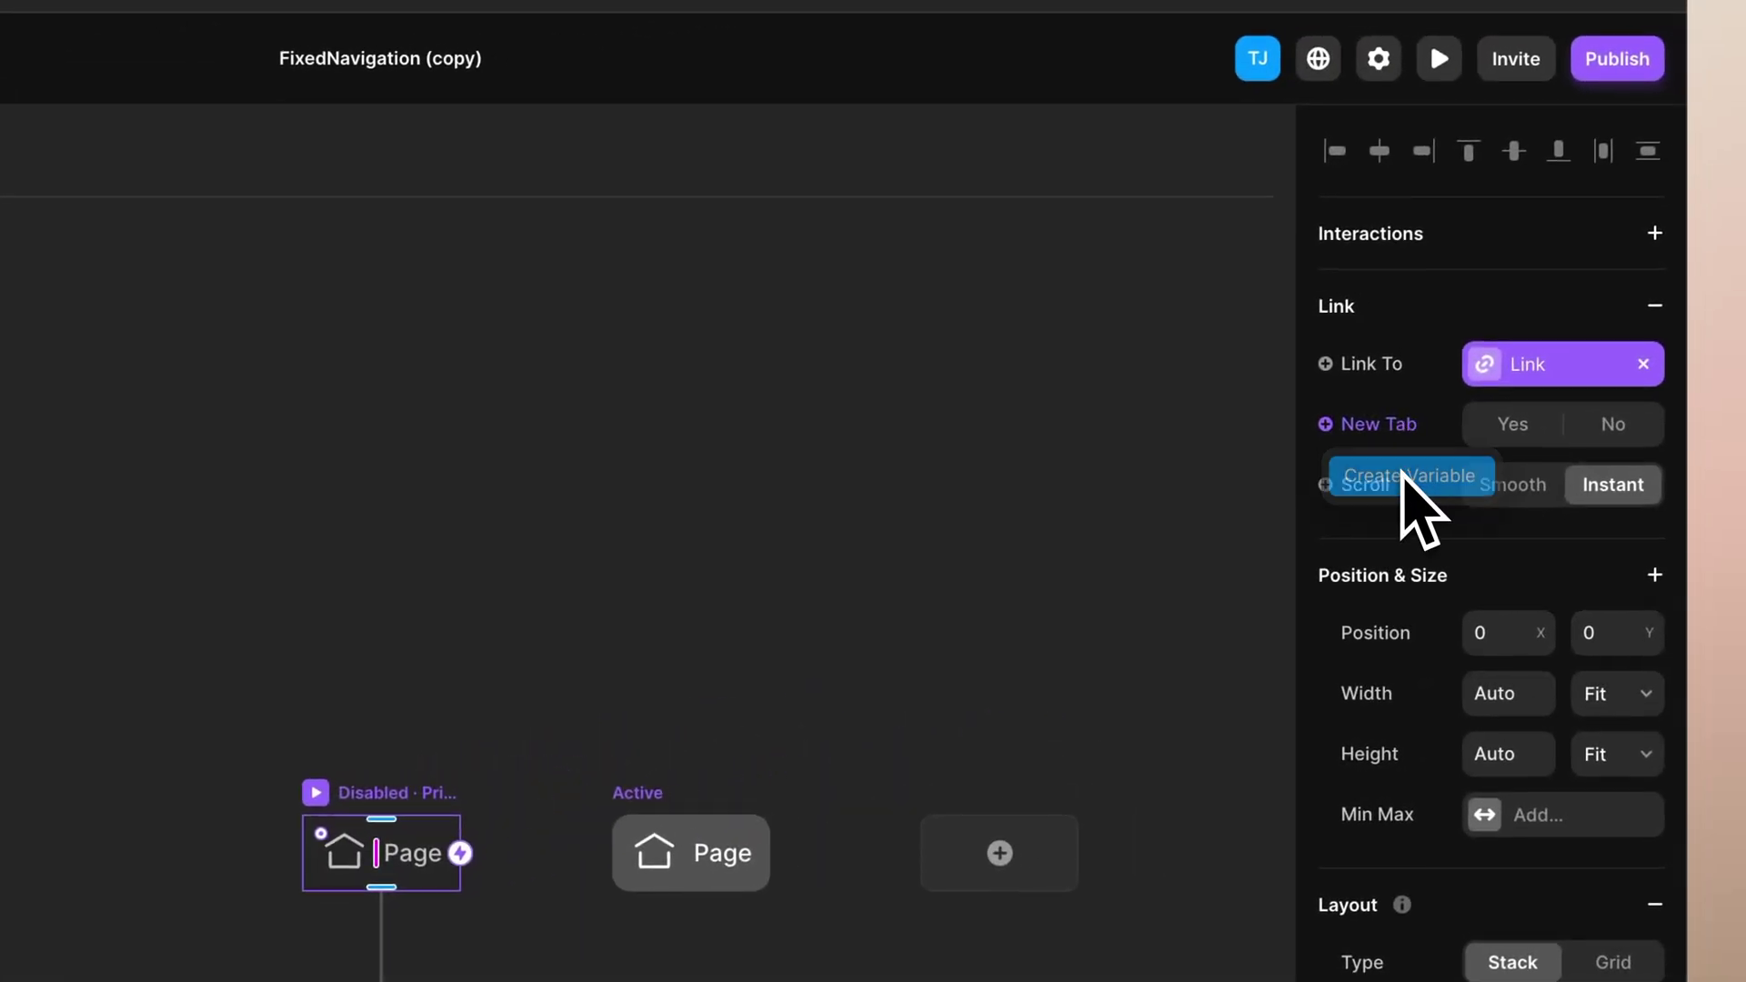
{"action": "left_click", "coordinate": [1405, 479]}
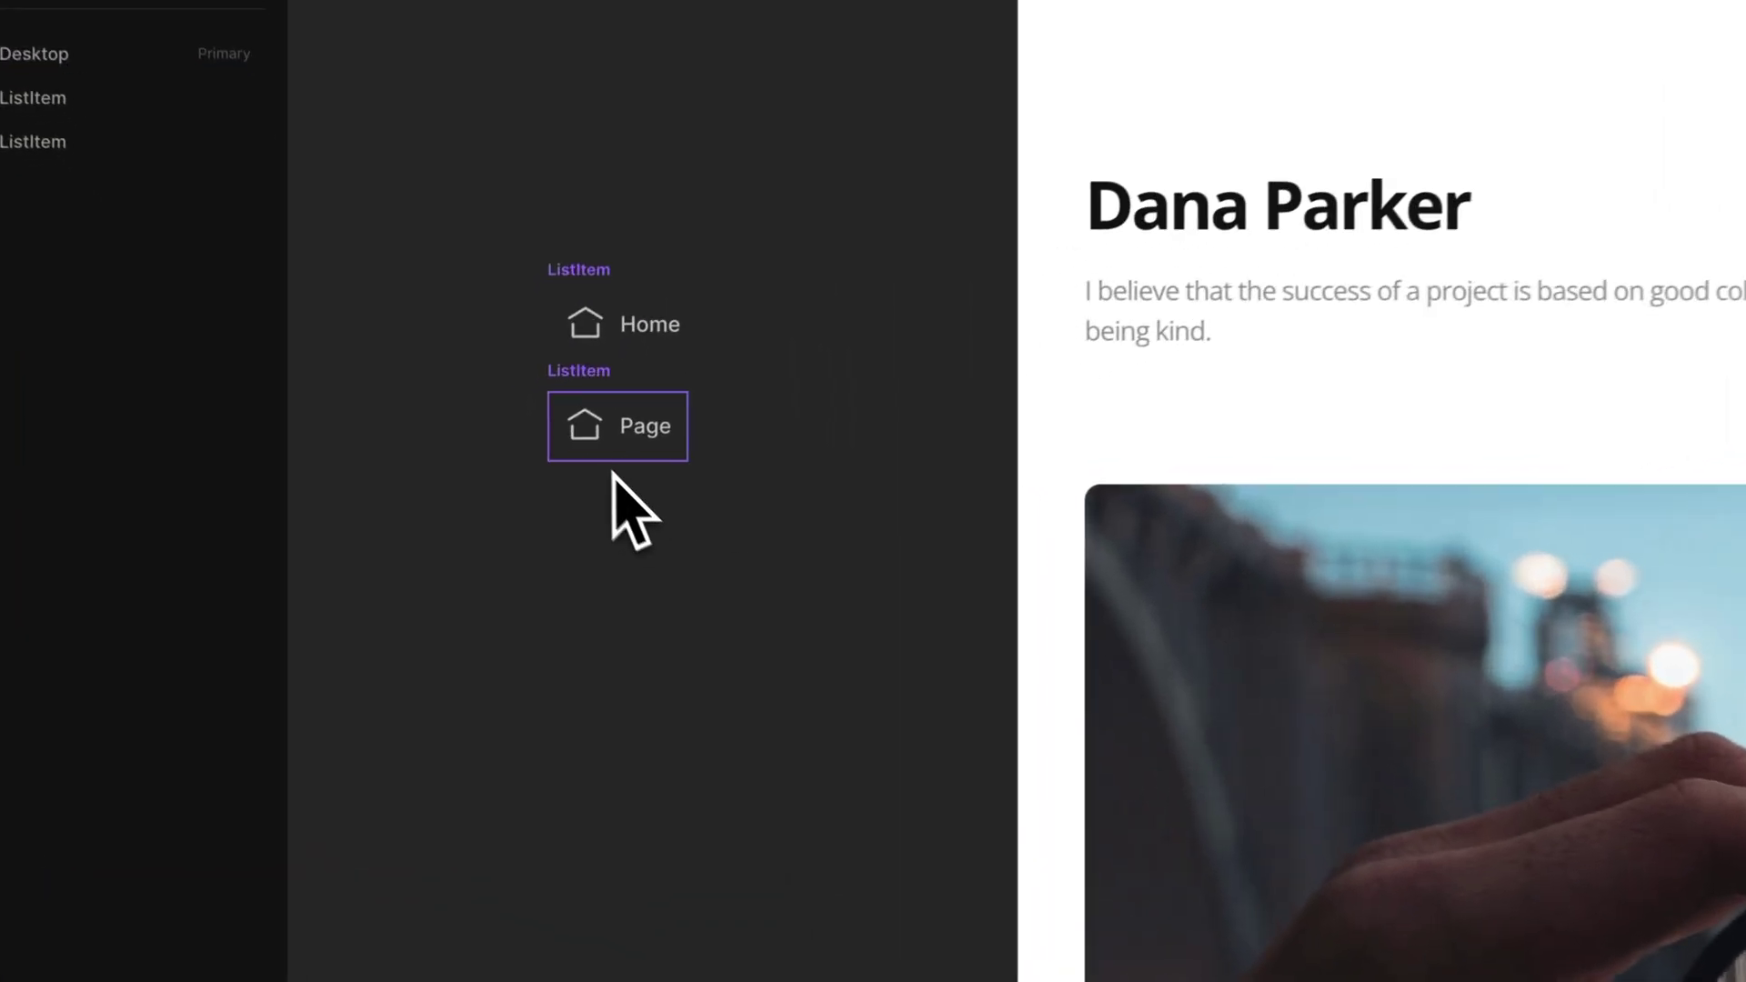
- Set the lower ListItem instance's text to About and change its icon to the person outline
{"action": "left_click", "coordinate": [575, 493]}
{"action": "left_click", "coordinate": [1732, 714]}
{"action": "type", "text": "About"}
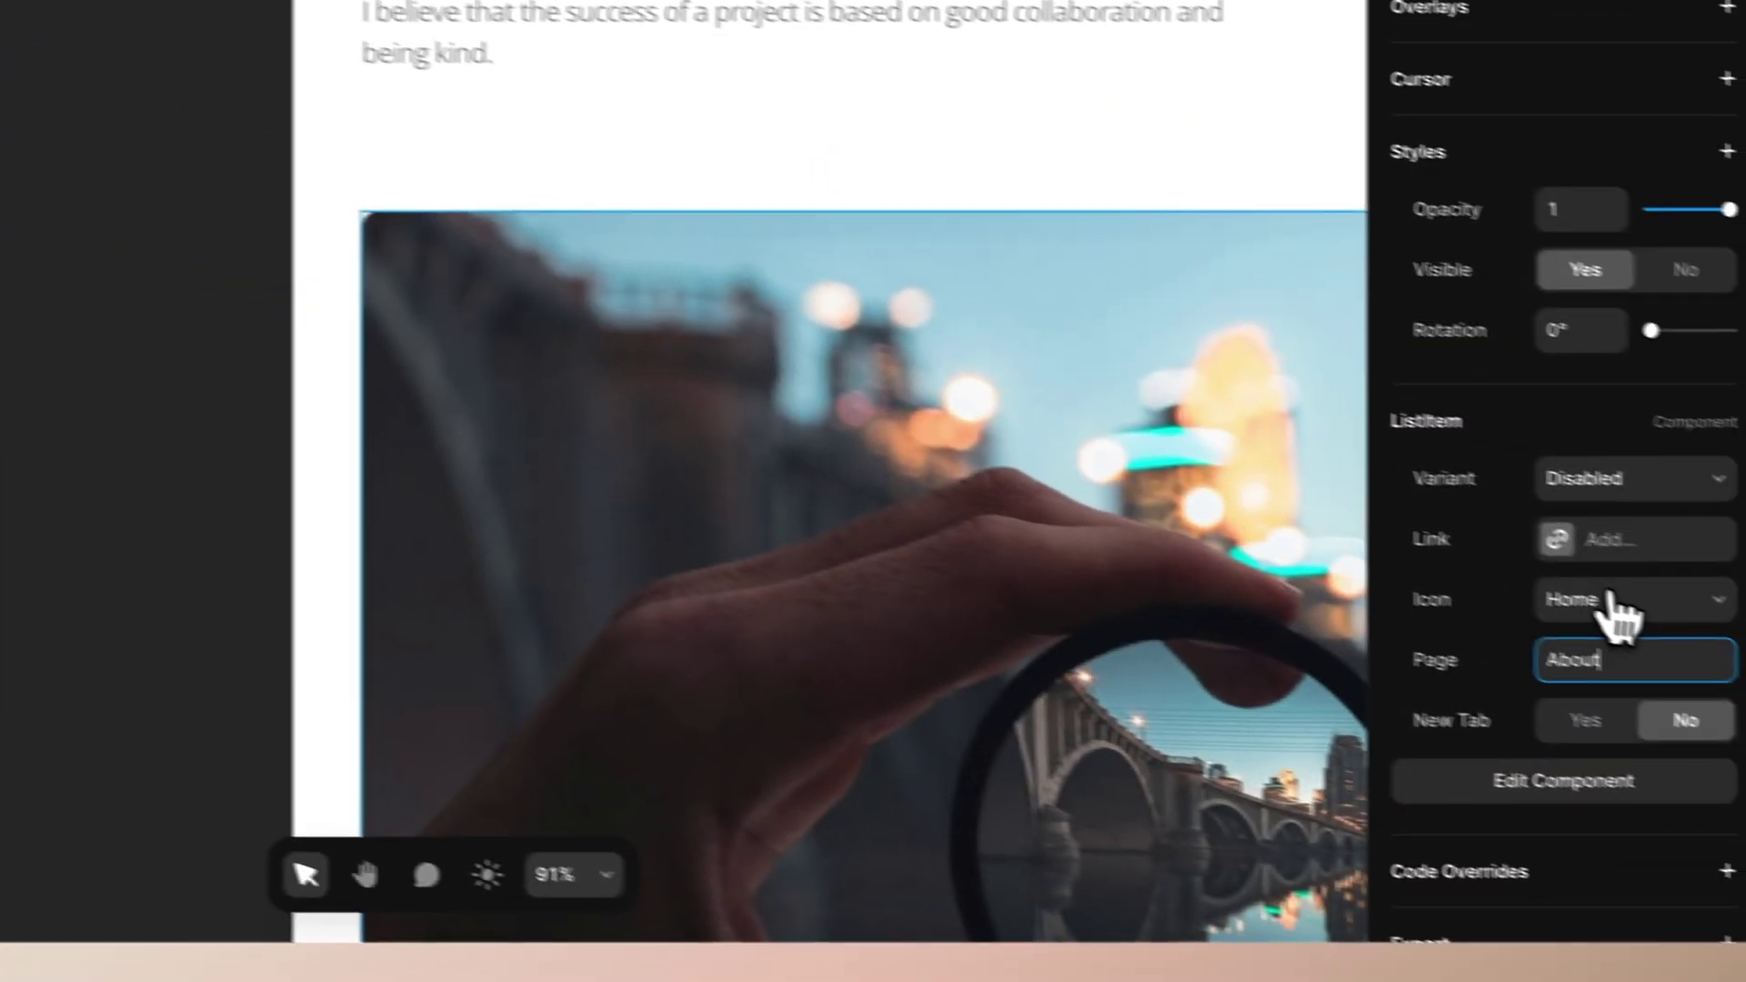
{"action": "left_click", "coordinate": [1601, 580]}
{"action": "scroll", "coordinate": [1562, 623], "scroll_direction": "down", "scroll_amount": 15}
{"action": "scroll", "coordinate": [1557, 610], "scroll_direction": "down", "scroll_amount": 10}
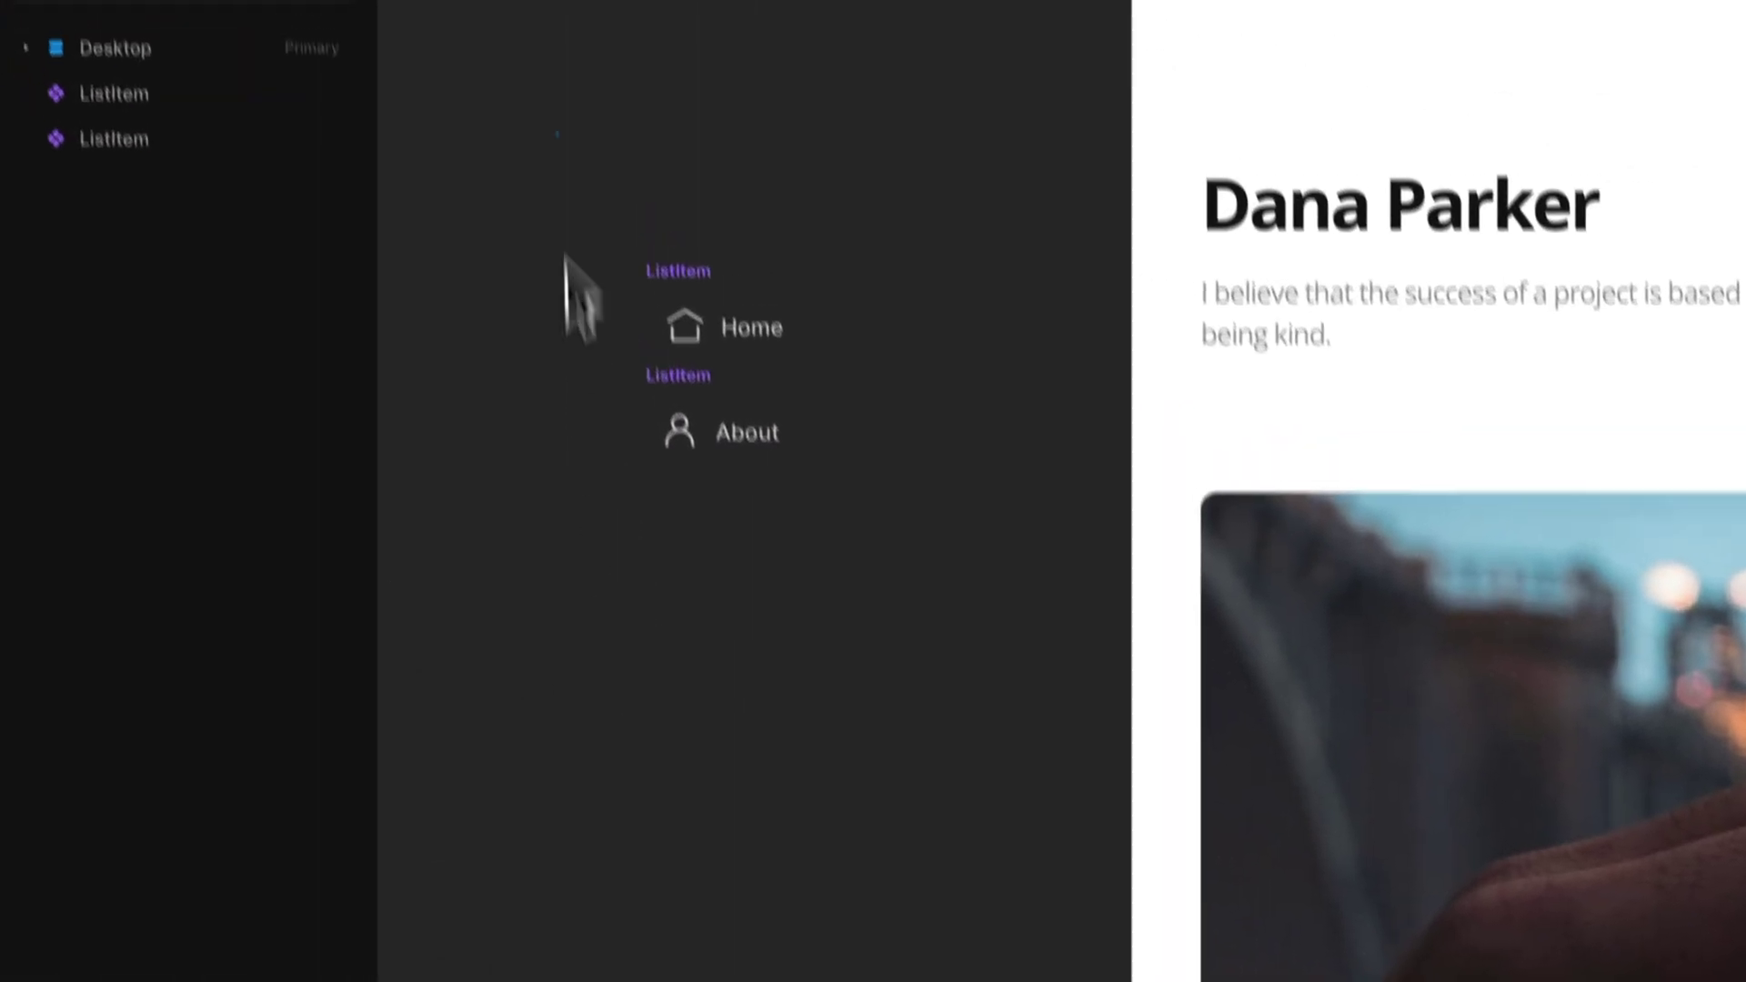
- Wrap both ListItem instances in a vertical stack with its height set to Fit, and remove the stack's white fill
{"action": "left_click_drag", "start_coordinate": [566, 266], "coordinate": [880, 587]}
{"action": "right_click", "coordinate": [725, 440]}
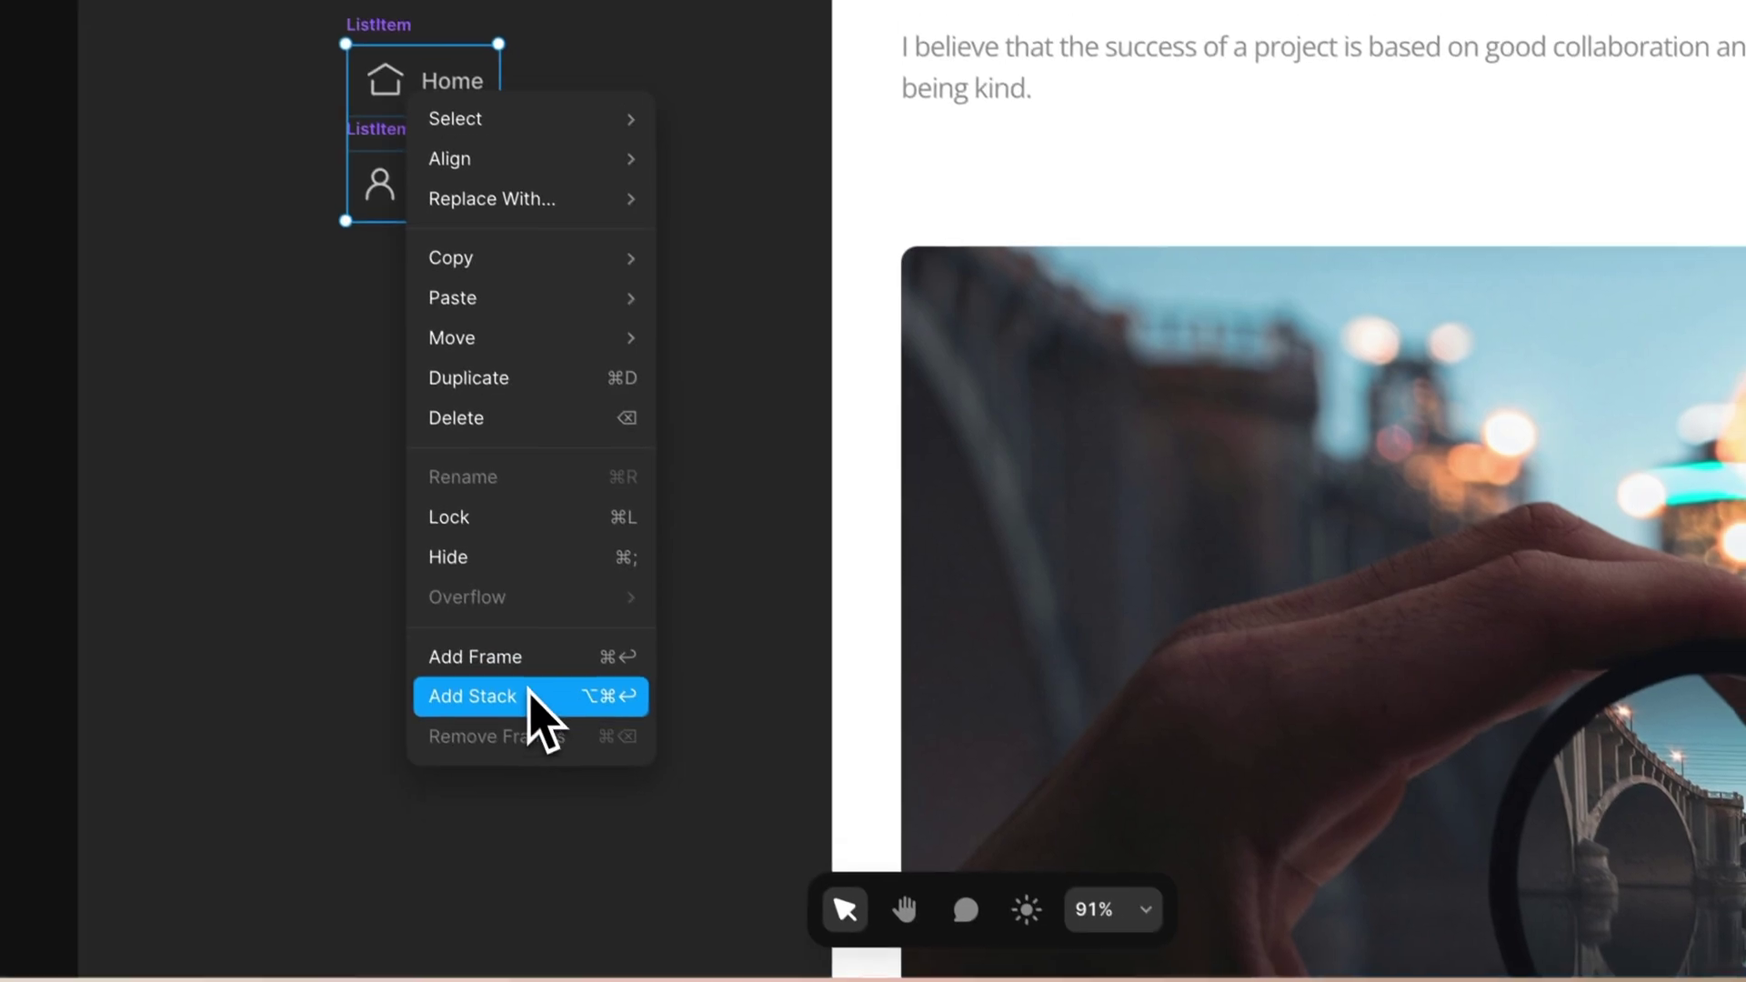
{"action": "left_click", "coordinate": [672, 848]}
{"action": "left_click", "coordinate": [1634, 203]}
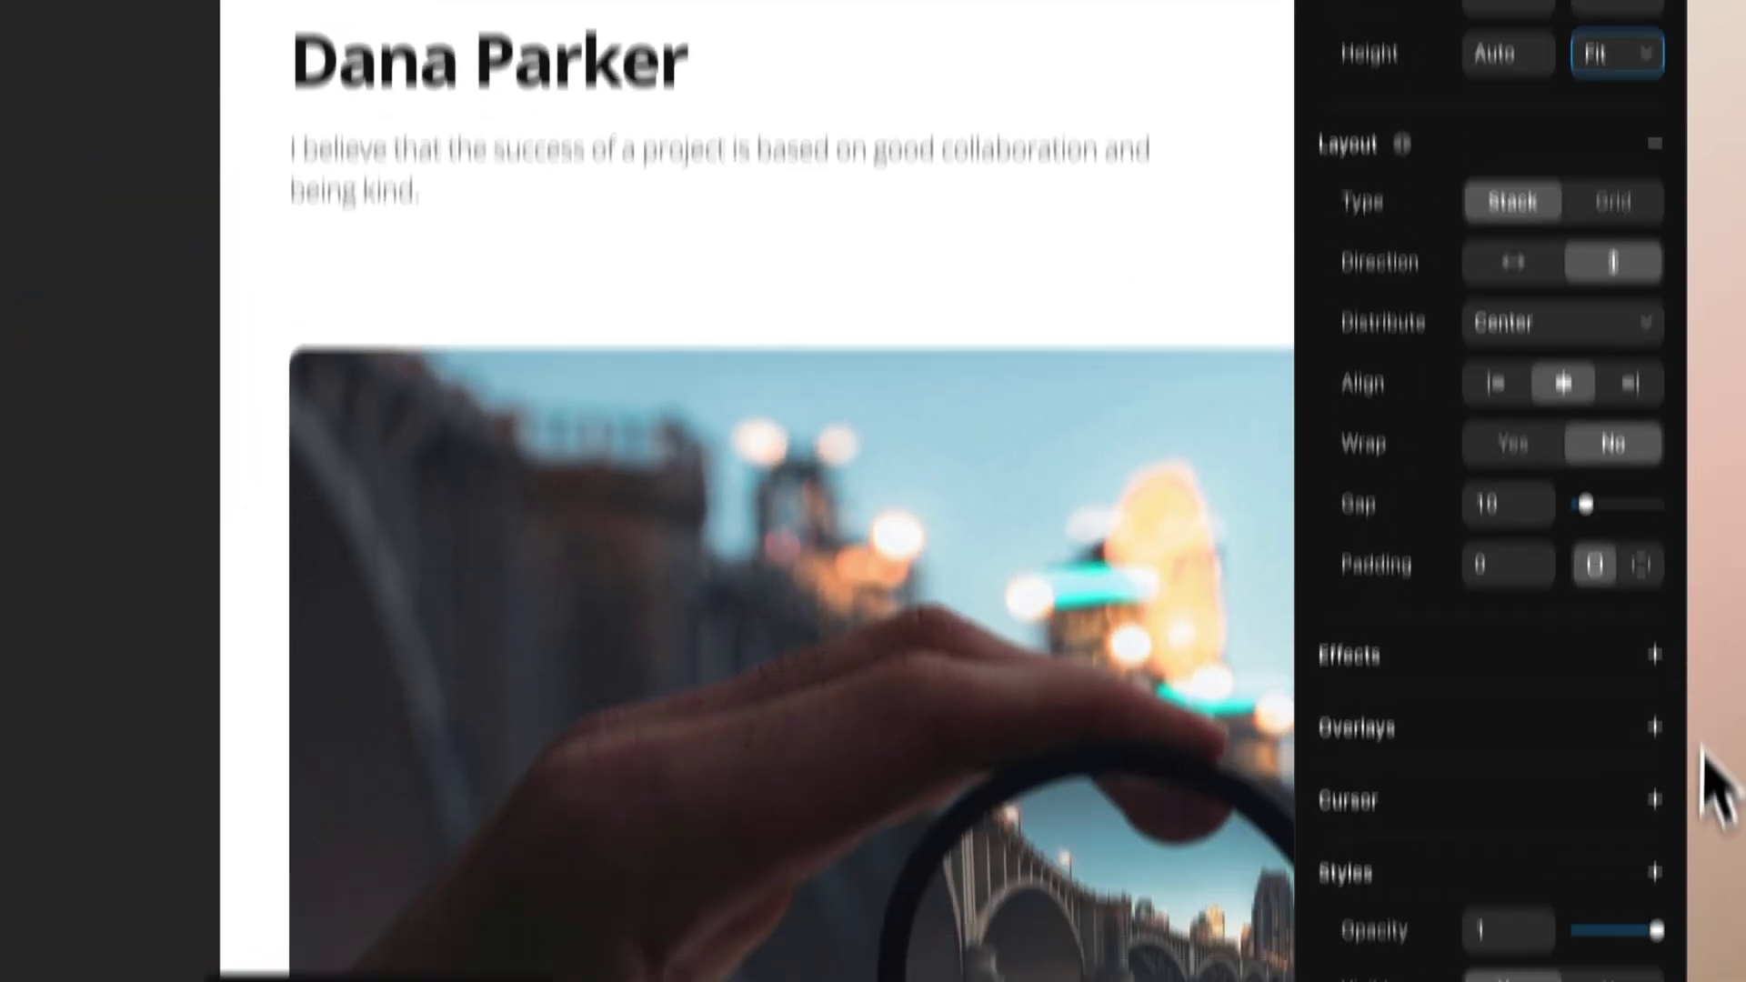
{"action": "scroll", "coordinate": [1620, 398], "scroll_direction": "down", "scroll_amount": 5}
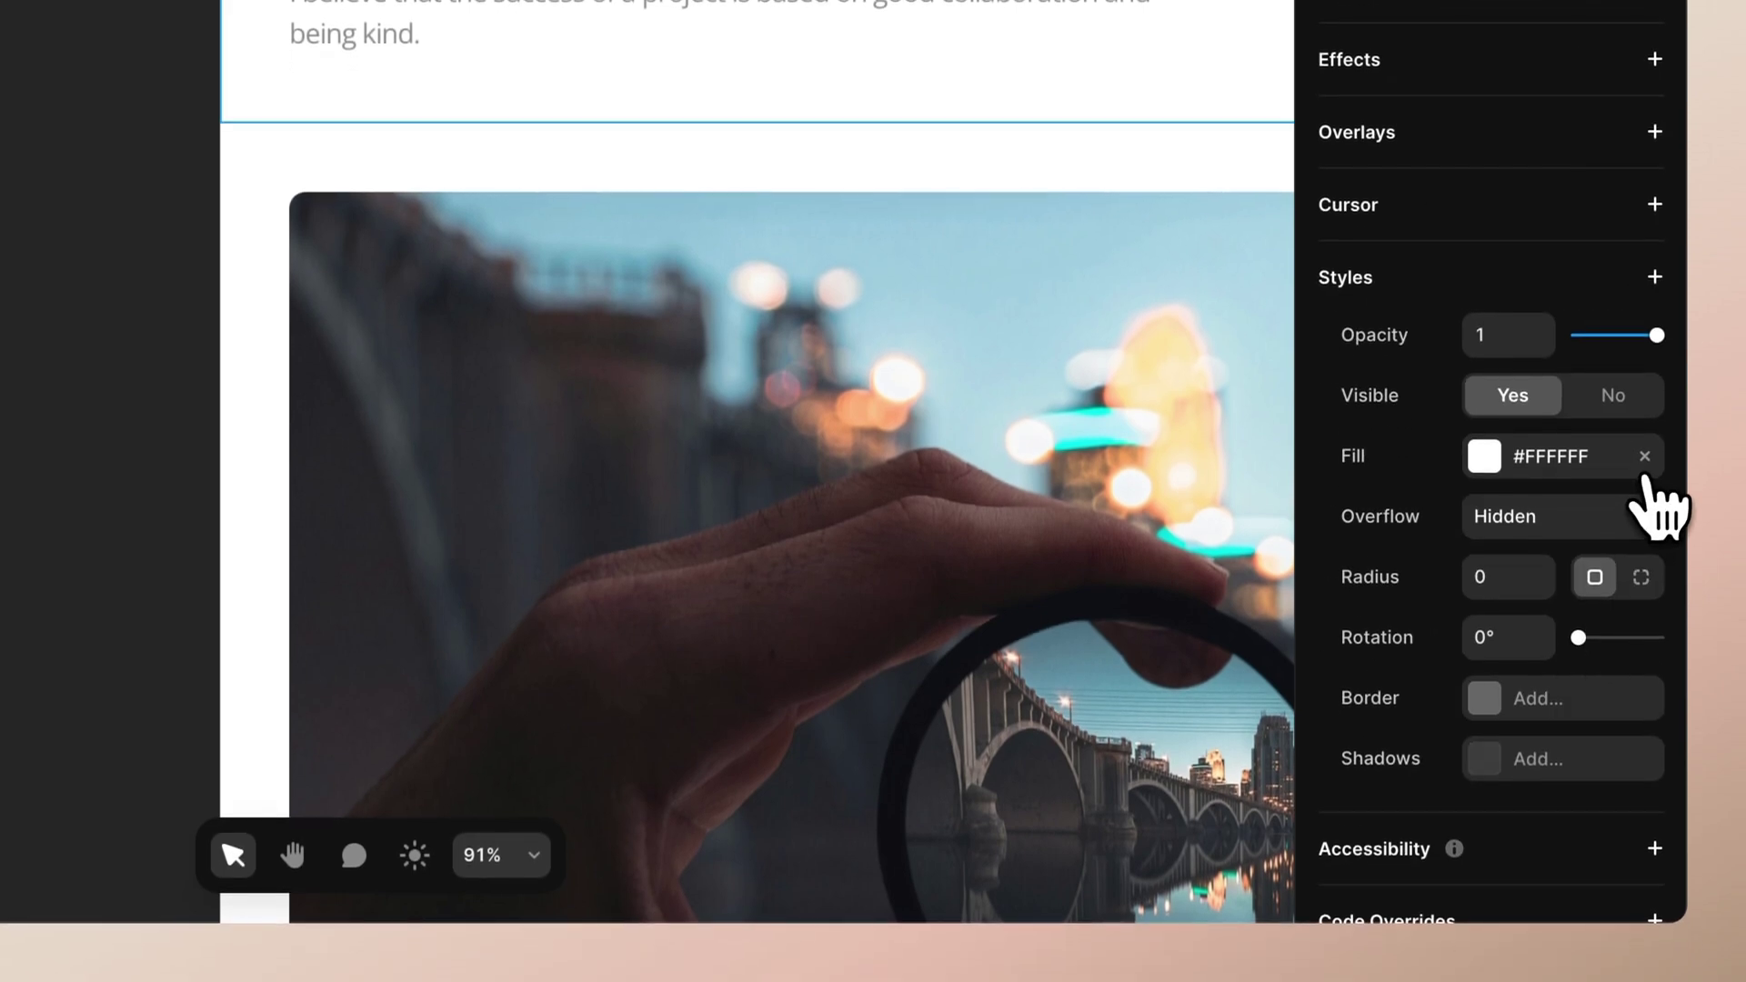
{"action": "left_click", "coordinate": [1645, 458]}
{"action": "left_click", "coordinate": [594, 715]}
- In the ListItem component, distribute the Disabled primary variant's content from Start, set its width to Fixed and widen it
{"action": "double_click", "coordinate": [529, 306]}
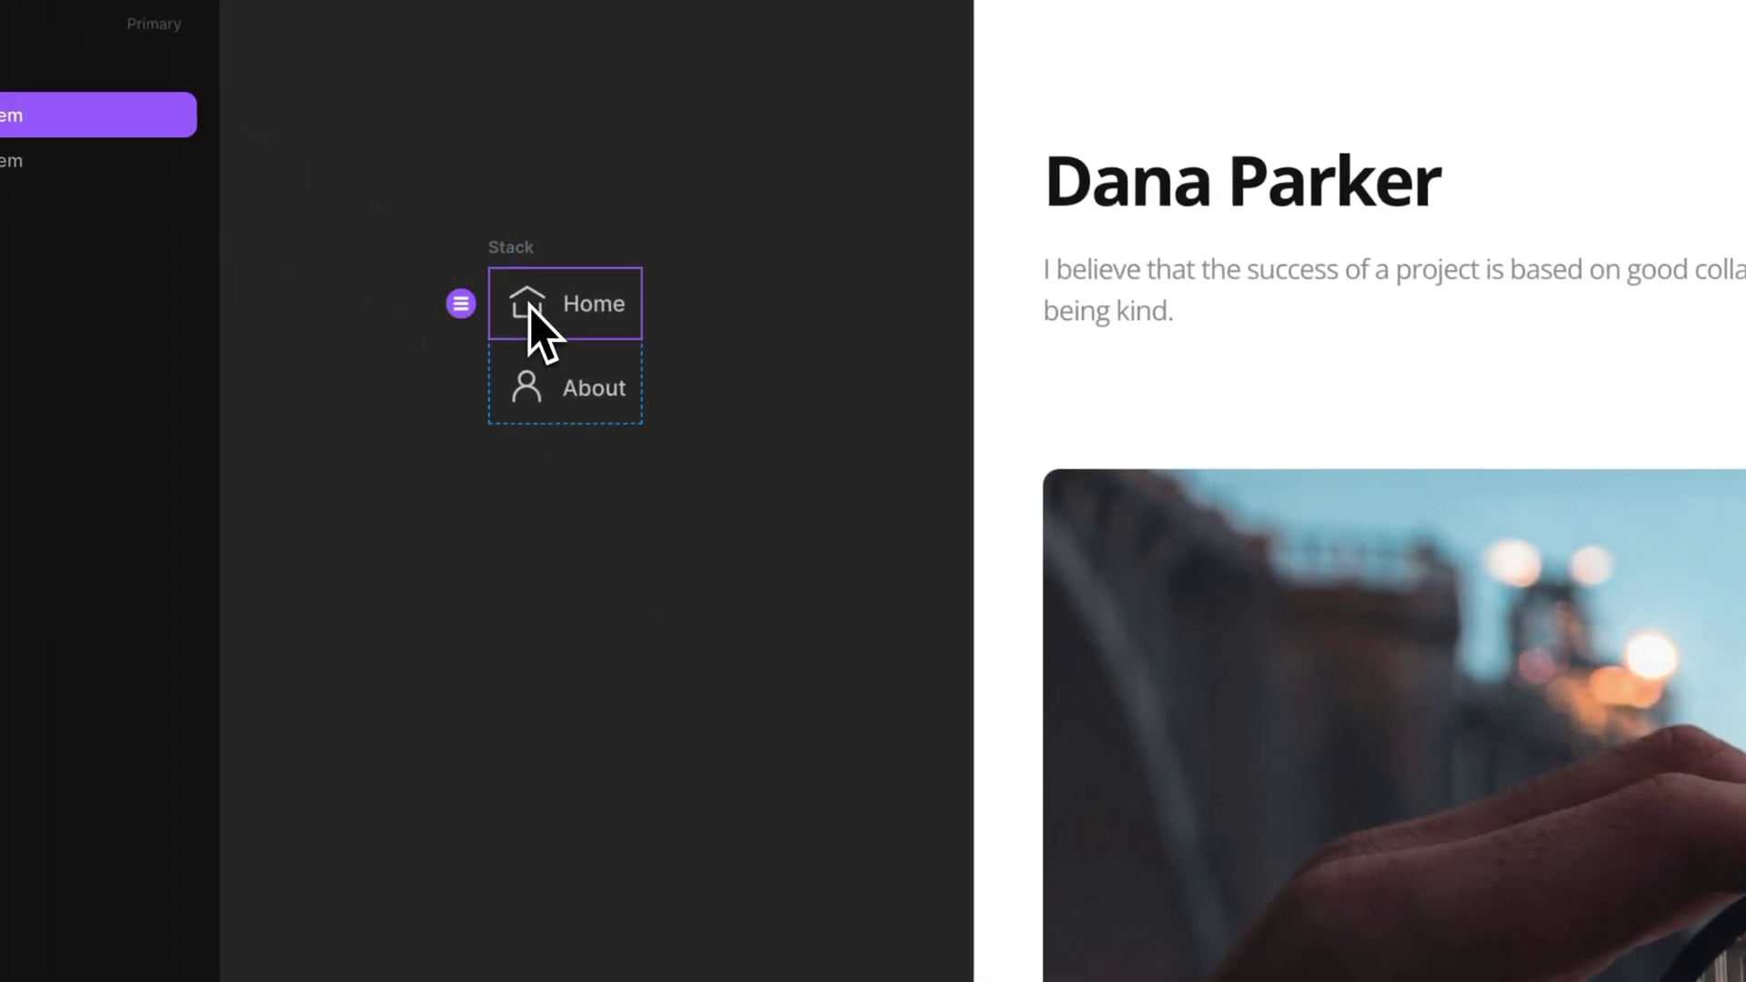
{"action": "double_click", "coordinate": [530, 308]}
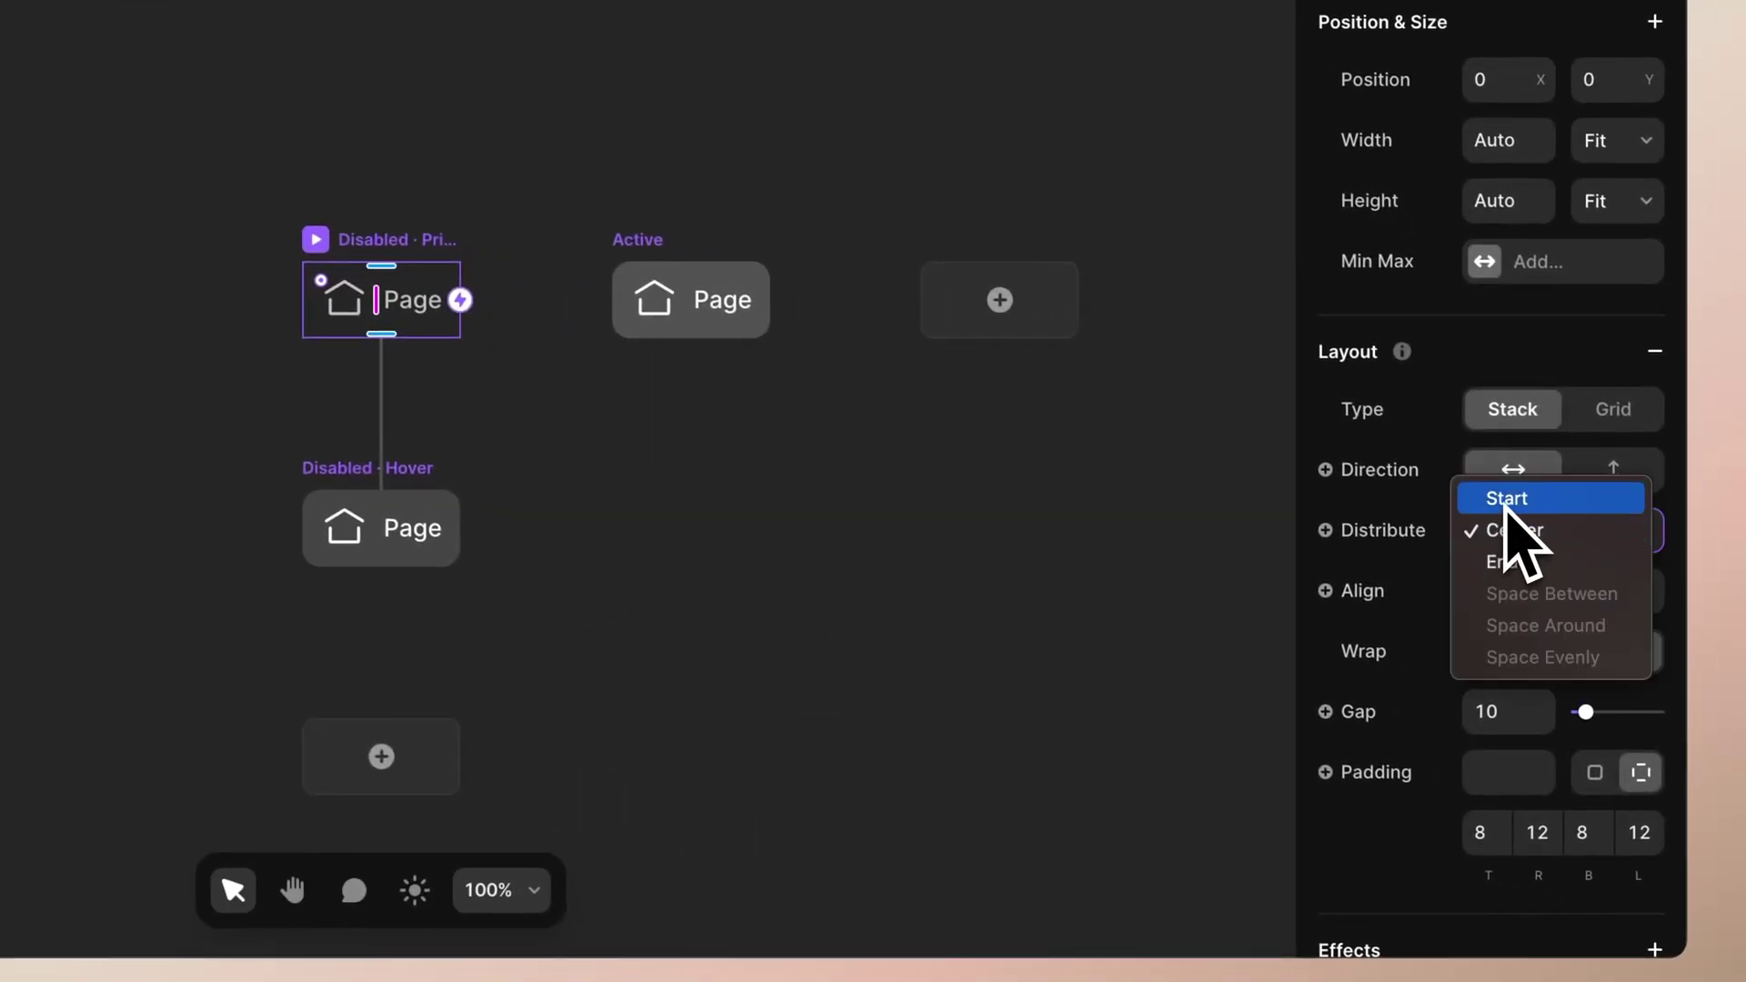
{"action": "left_click", "coordinate": [1507, 498]}
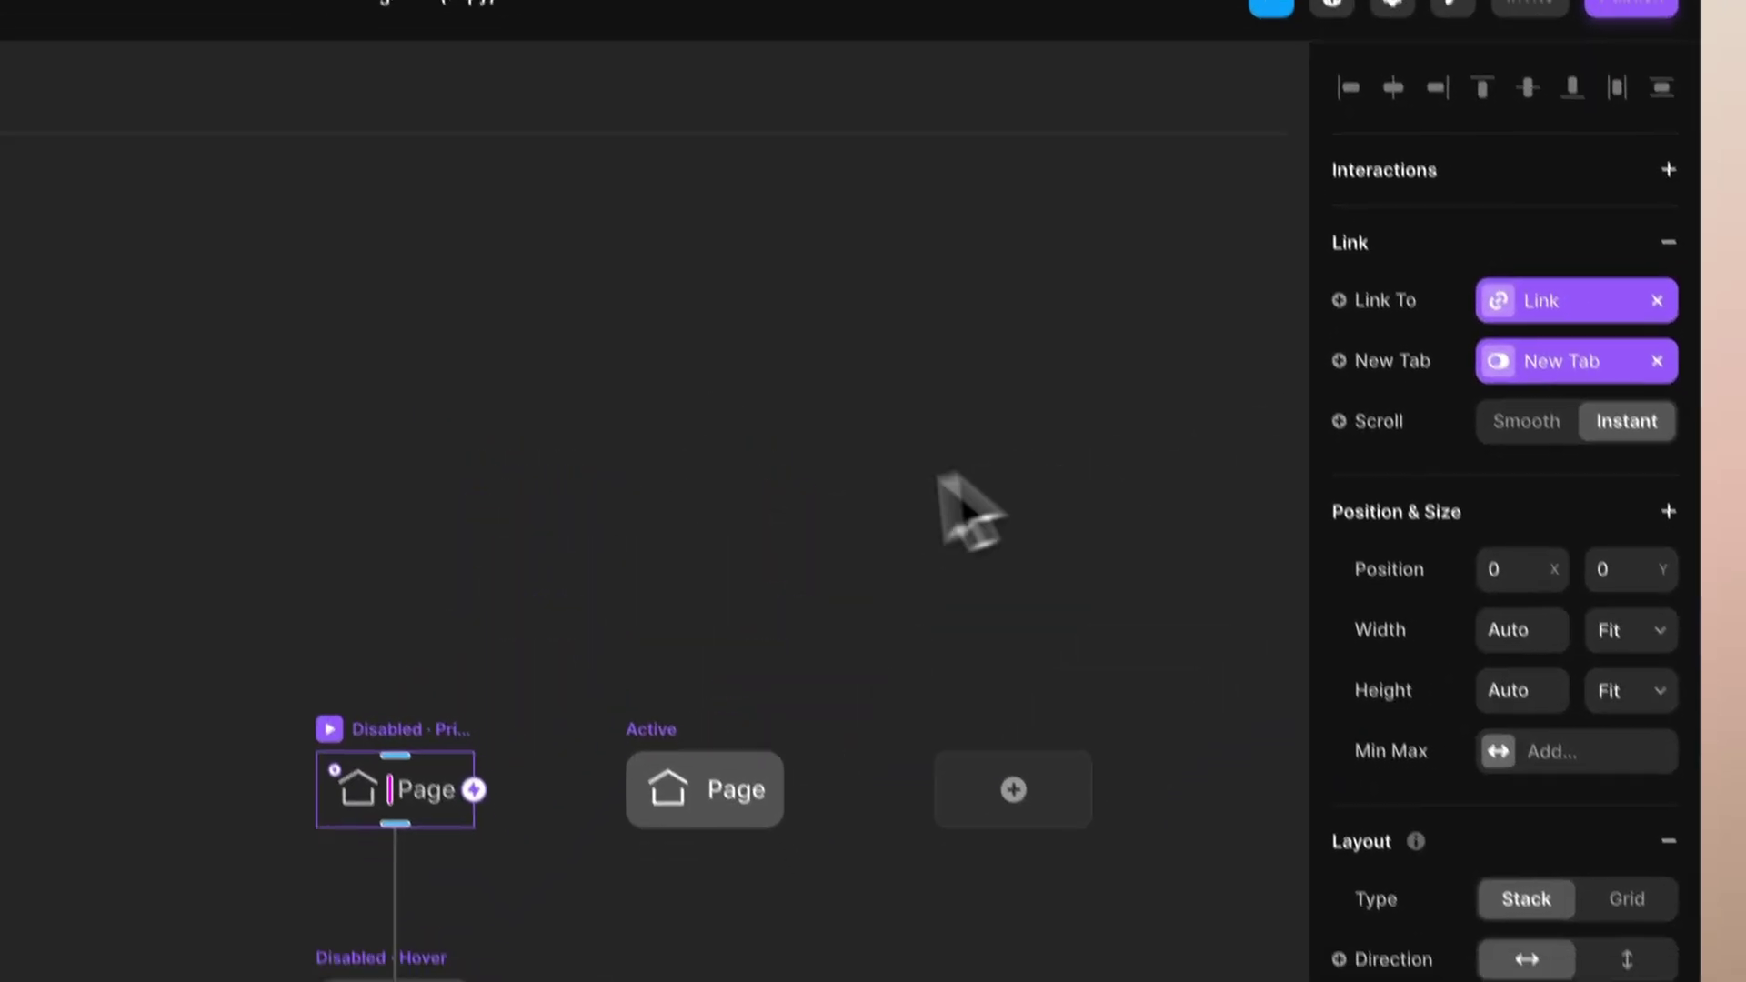
{"action": "left_click", "coordinate": [1583, 544]}
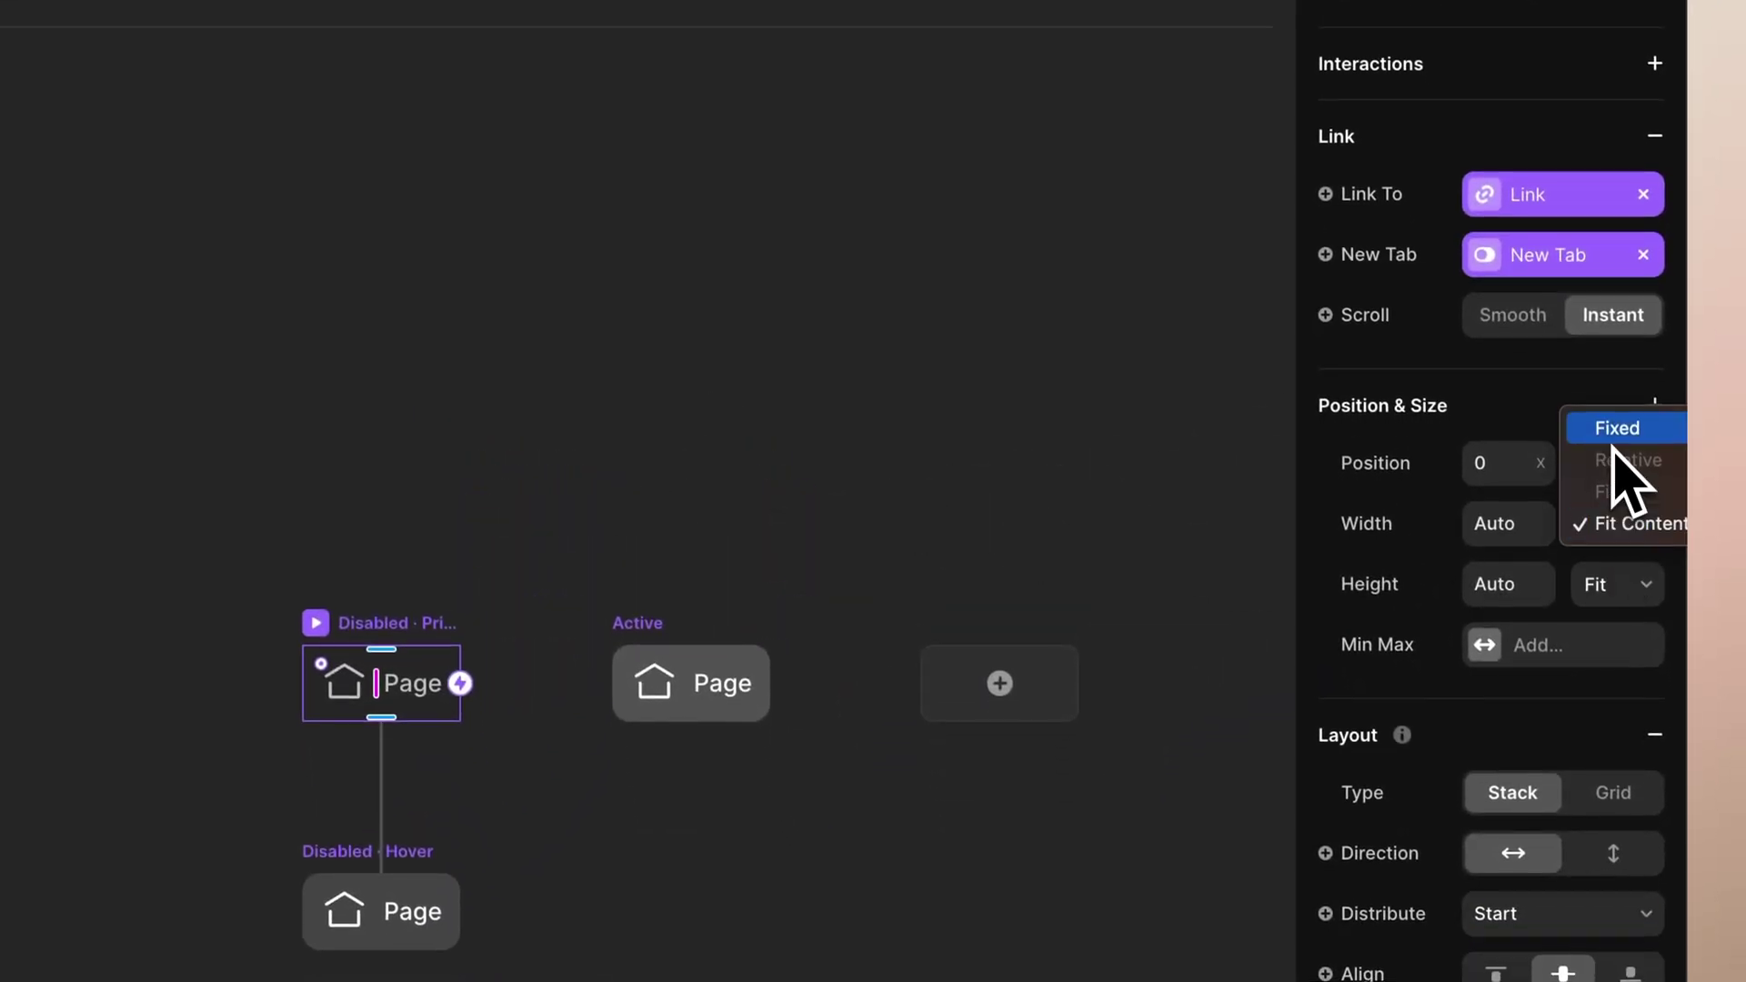
{"action": "left_click", "coordinate": [1614, 441]}
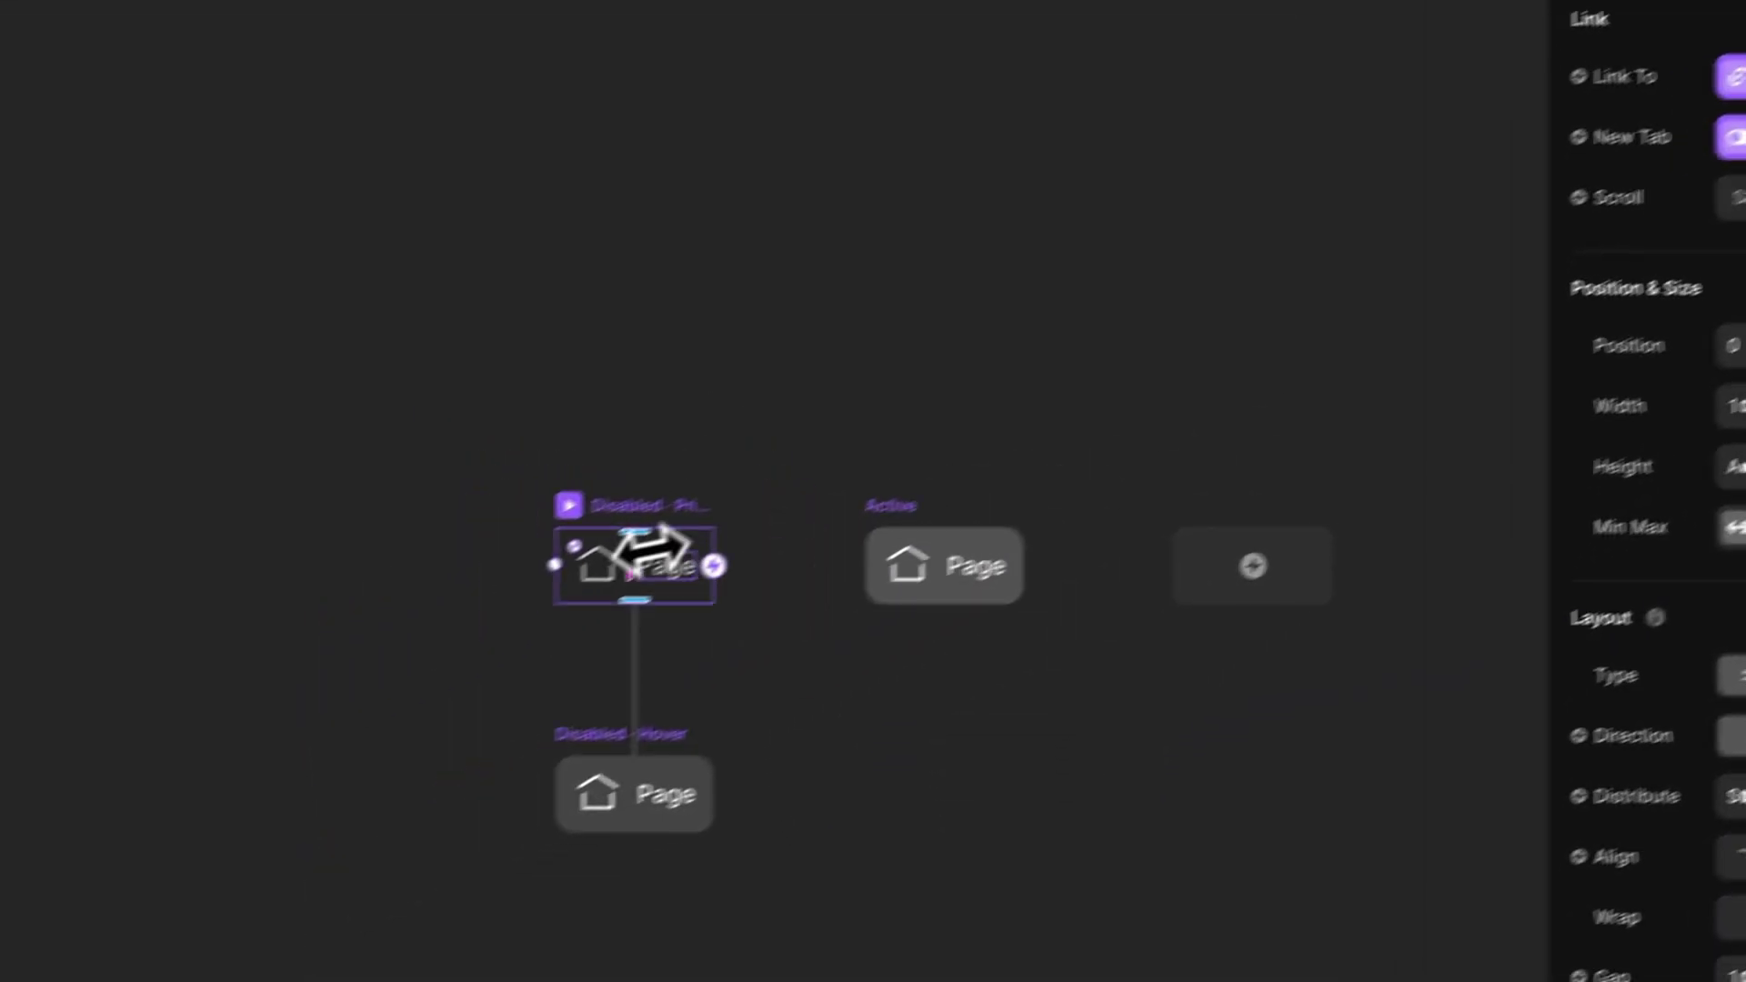
{"action": "left_click_drag", "start_coordinate": [461, 665], "coordinate": [552, 659]}
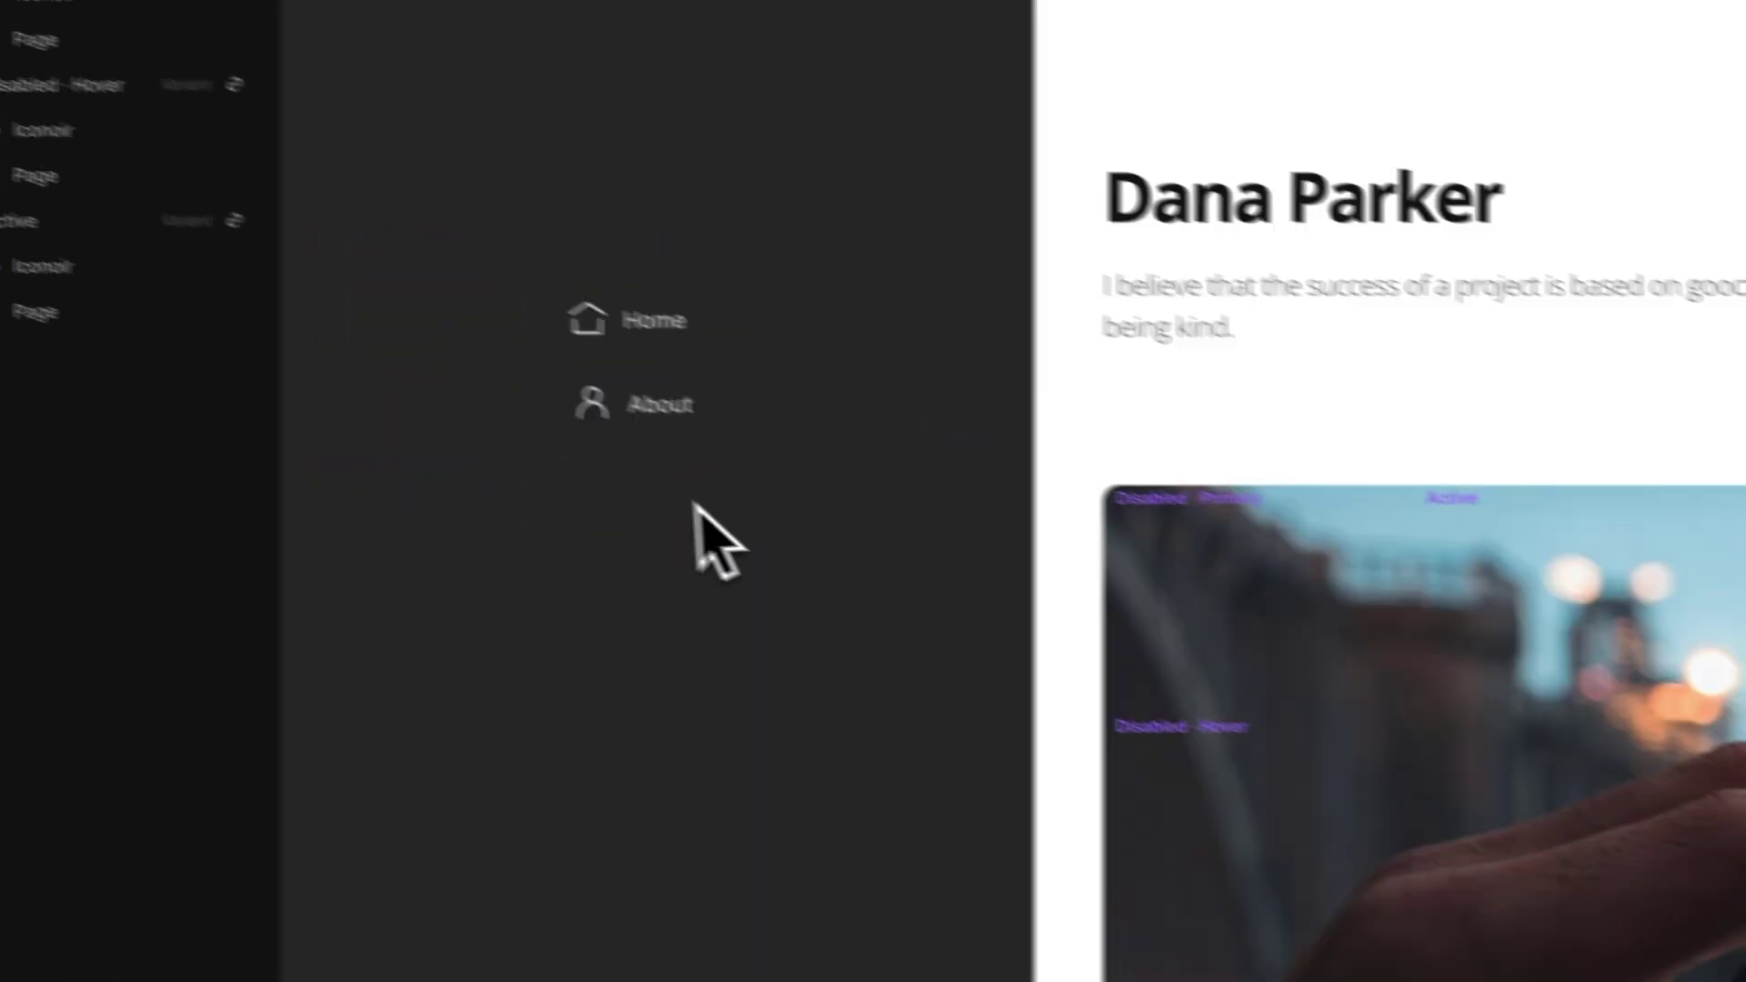
- Duplicate the About ListItem twice inside the Pages stack and select the first copy
{"action": "left_click", "coordinate": [545, 497]}
{"action": "left_click", "coordinate": [651, 412]}
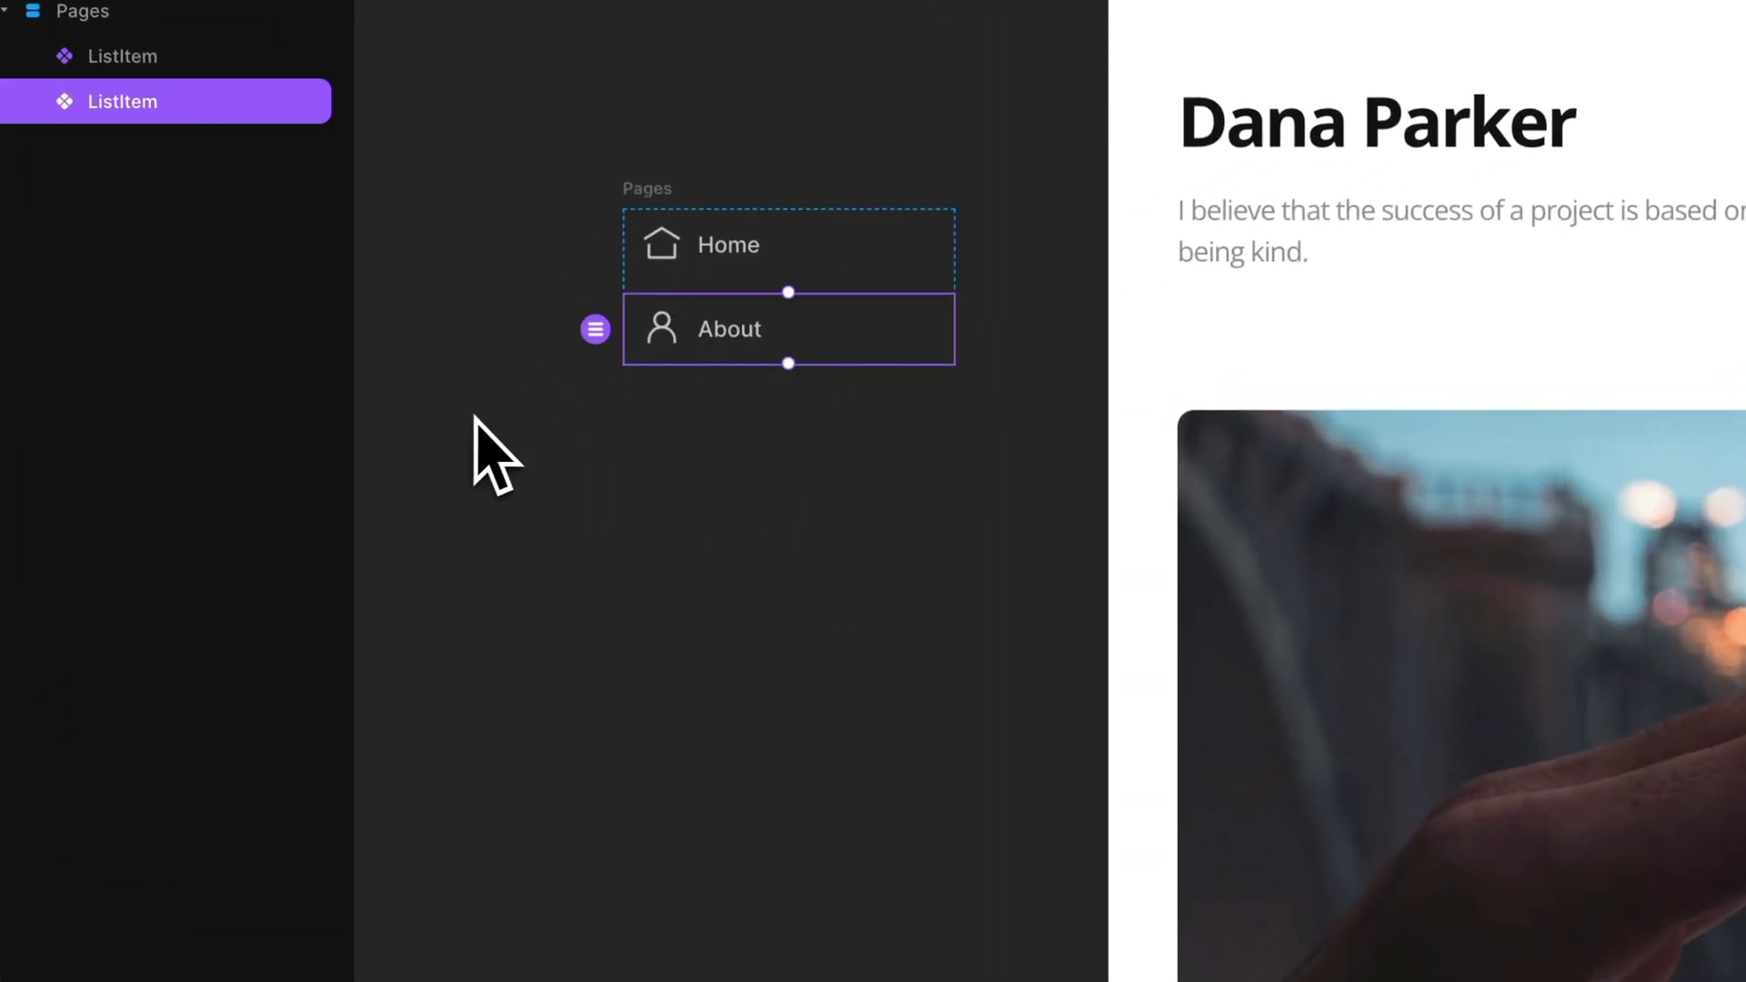
{"action": "key", "text": "ctrl+d"}
{"action": "key", "text": "ctrl+d"}
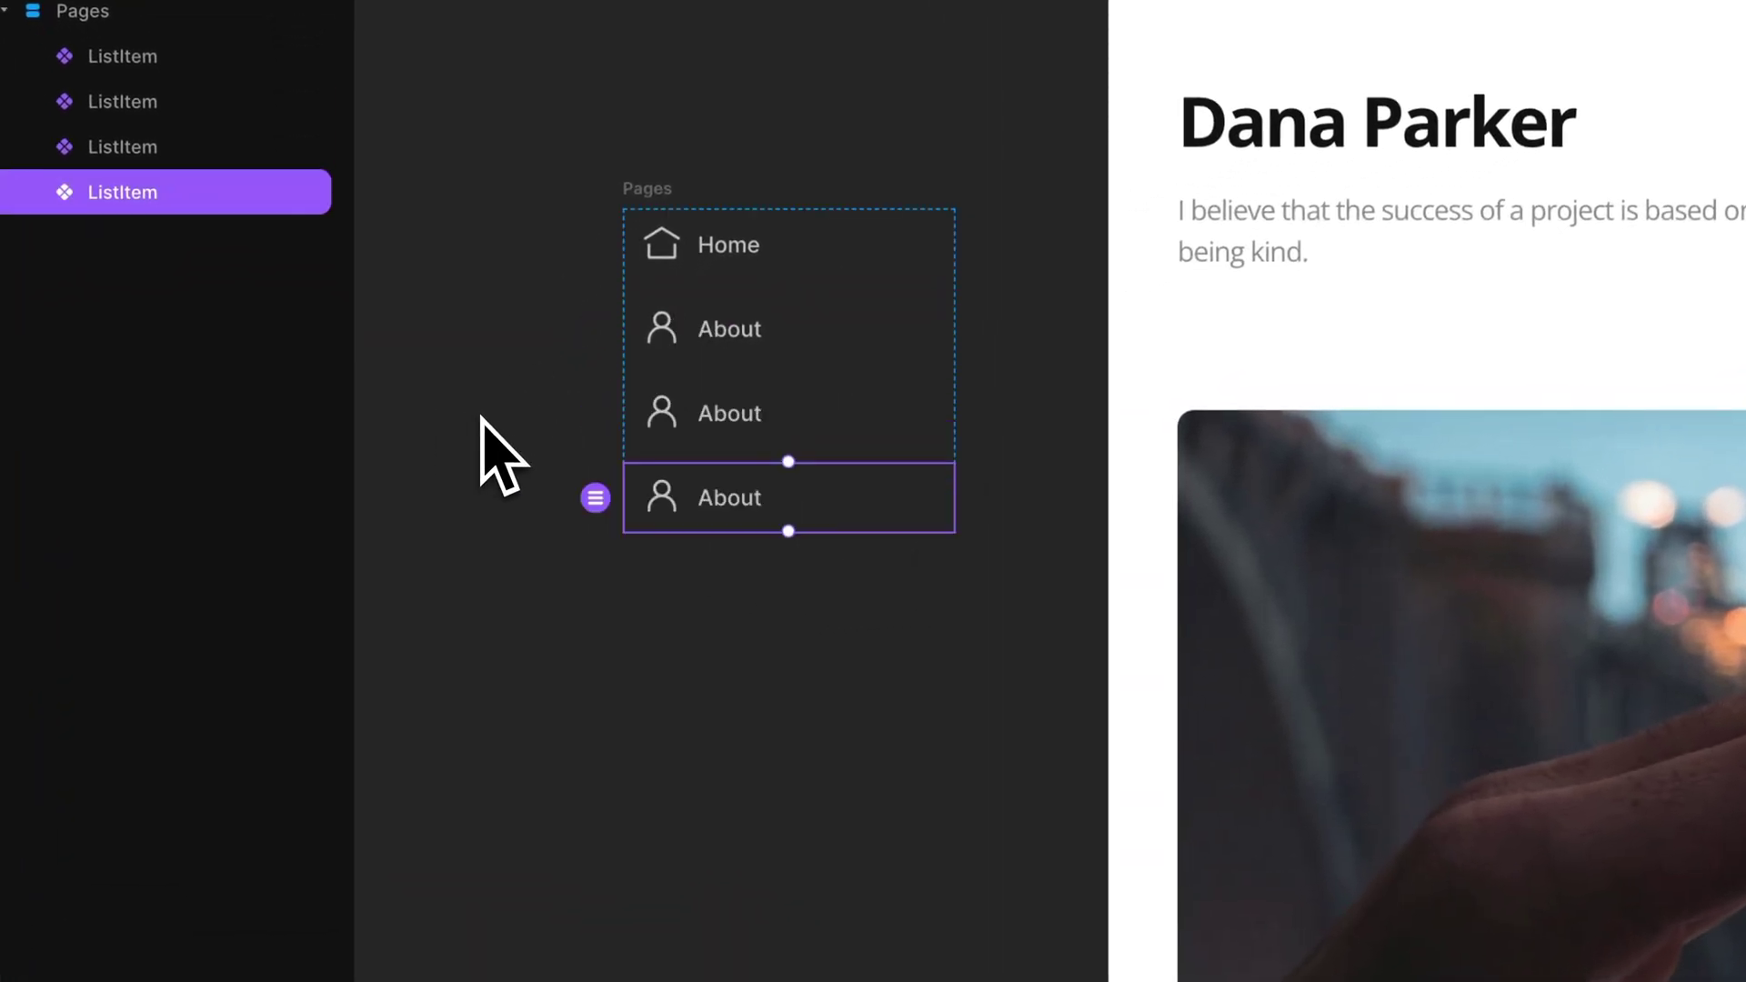
{"action": "left_click", "coordinate": [730, 425]}
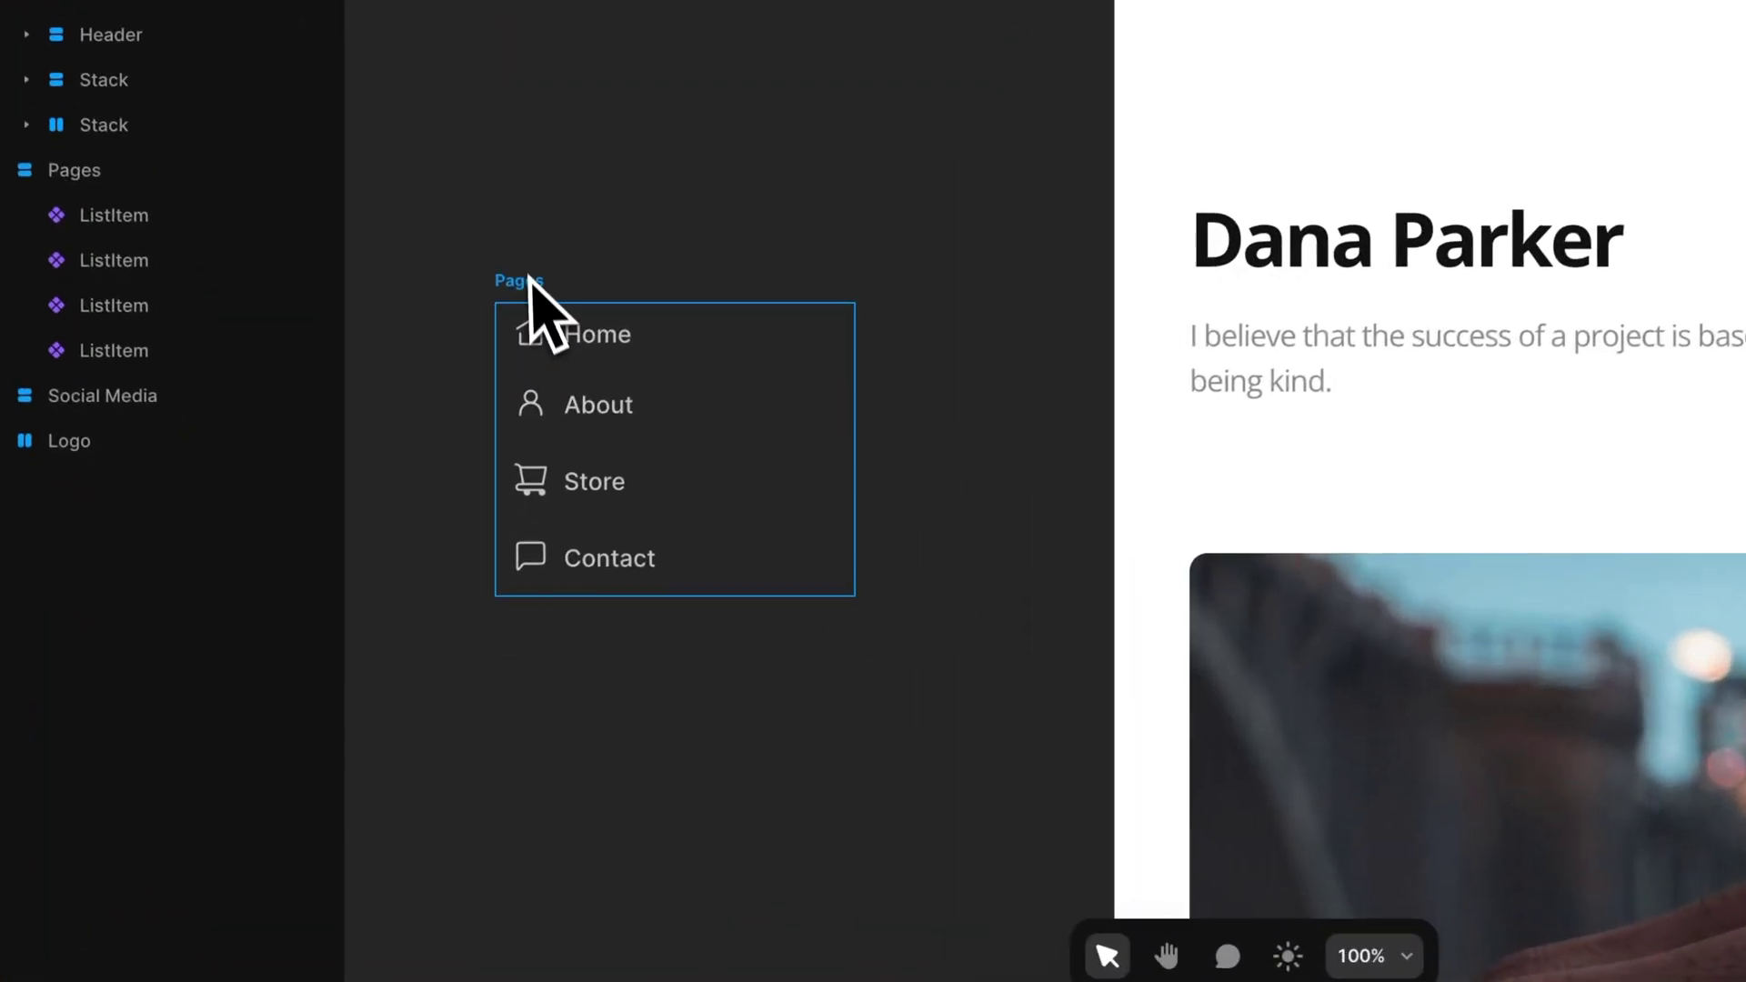
- Wrap the Pages stack in a new parent stack and rename that parent Menu
{"action": "left_click", "coordinate": [524, 274]}
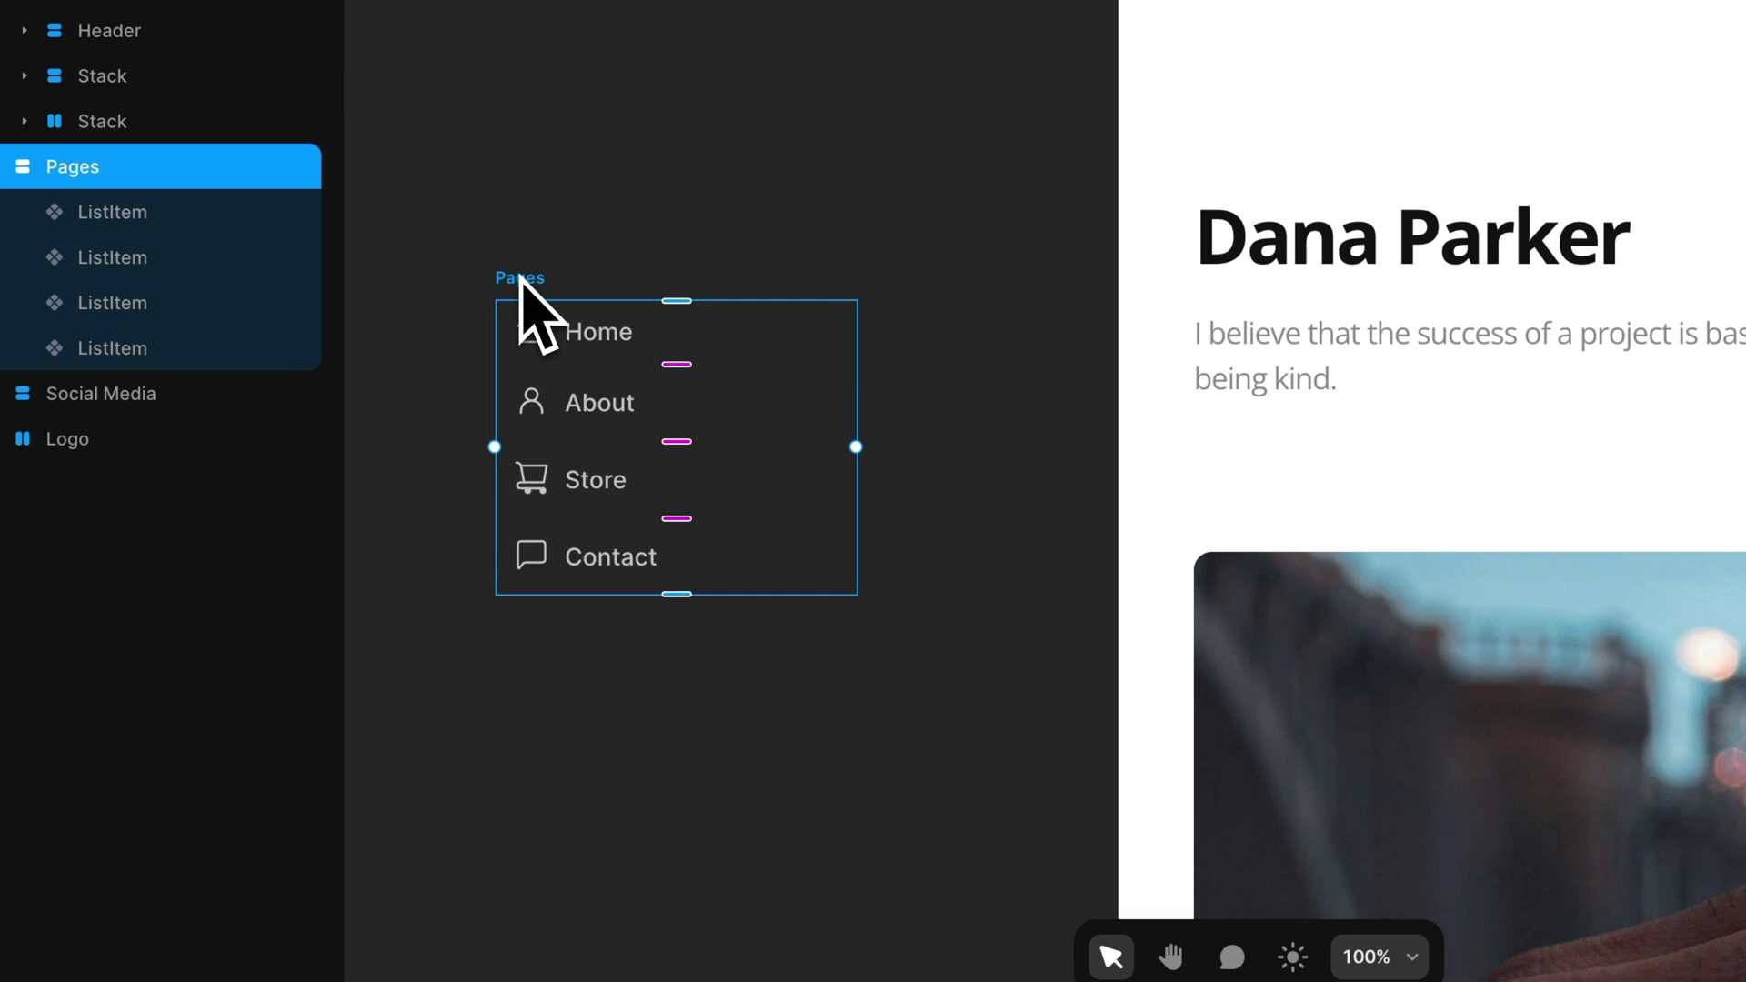
{"action": "right_click", "coordinate": [521, 278]}
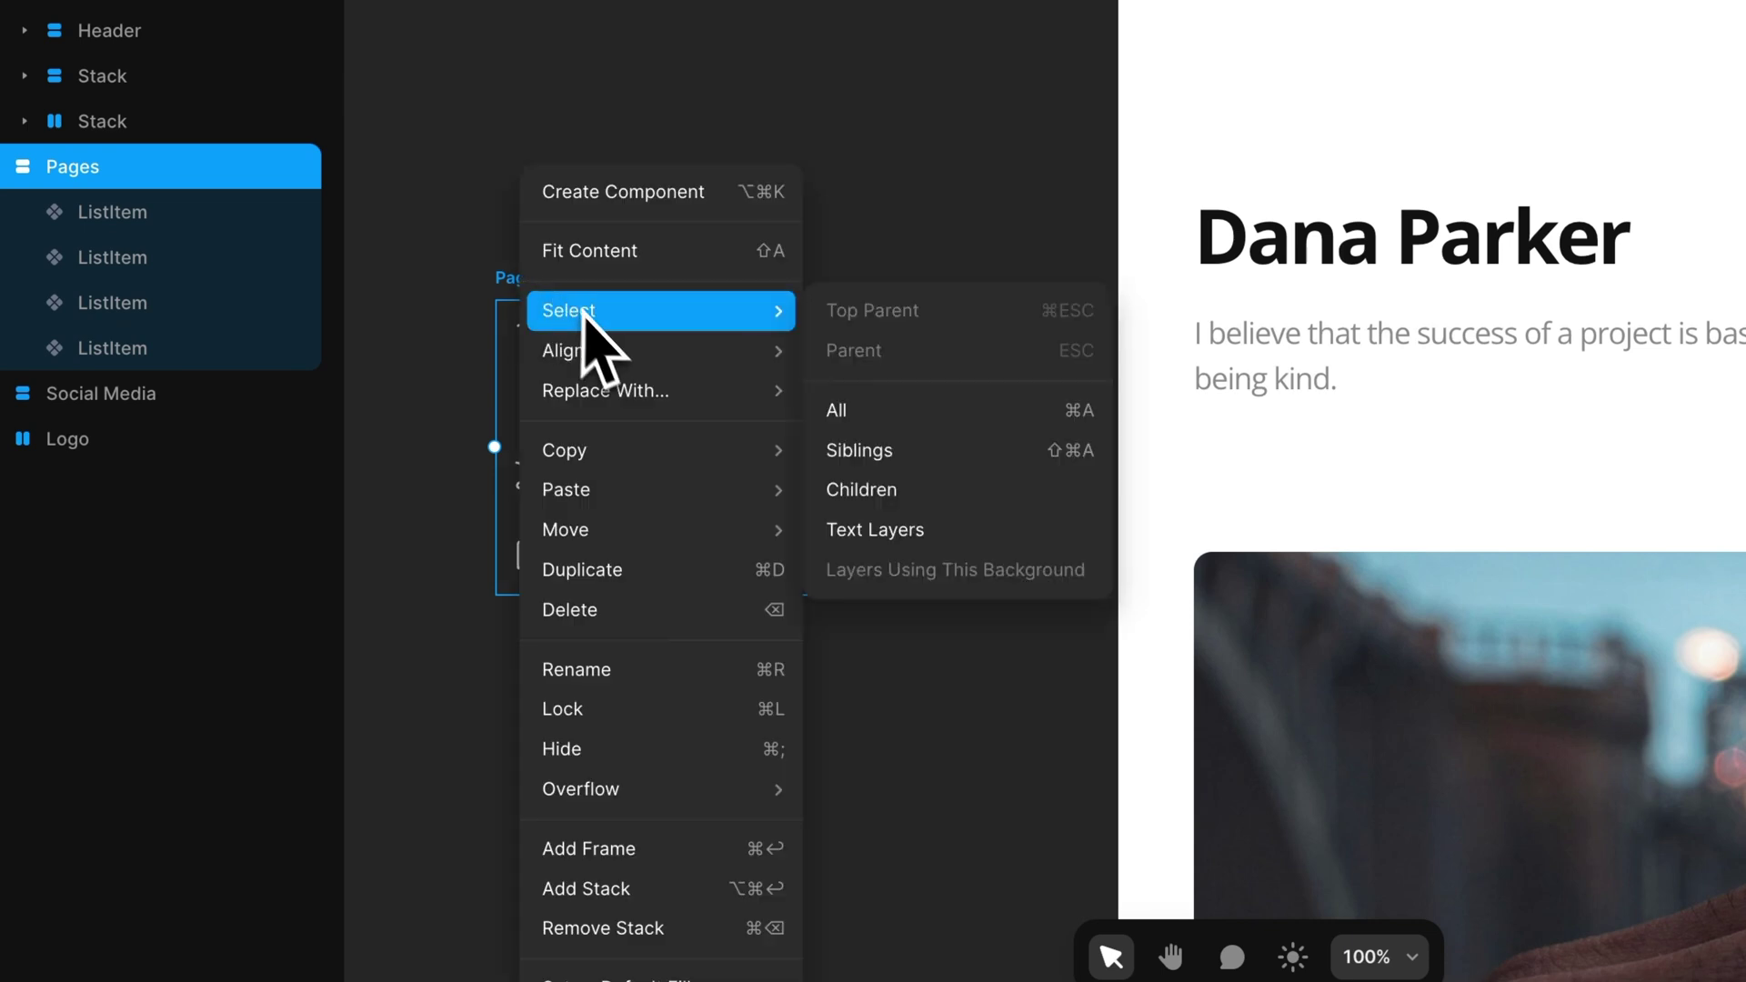
{"action": "mouse_move", "coordinate": [677, 536]}
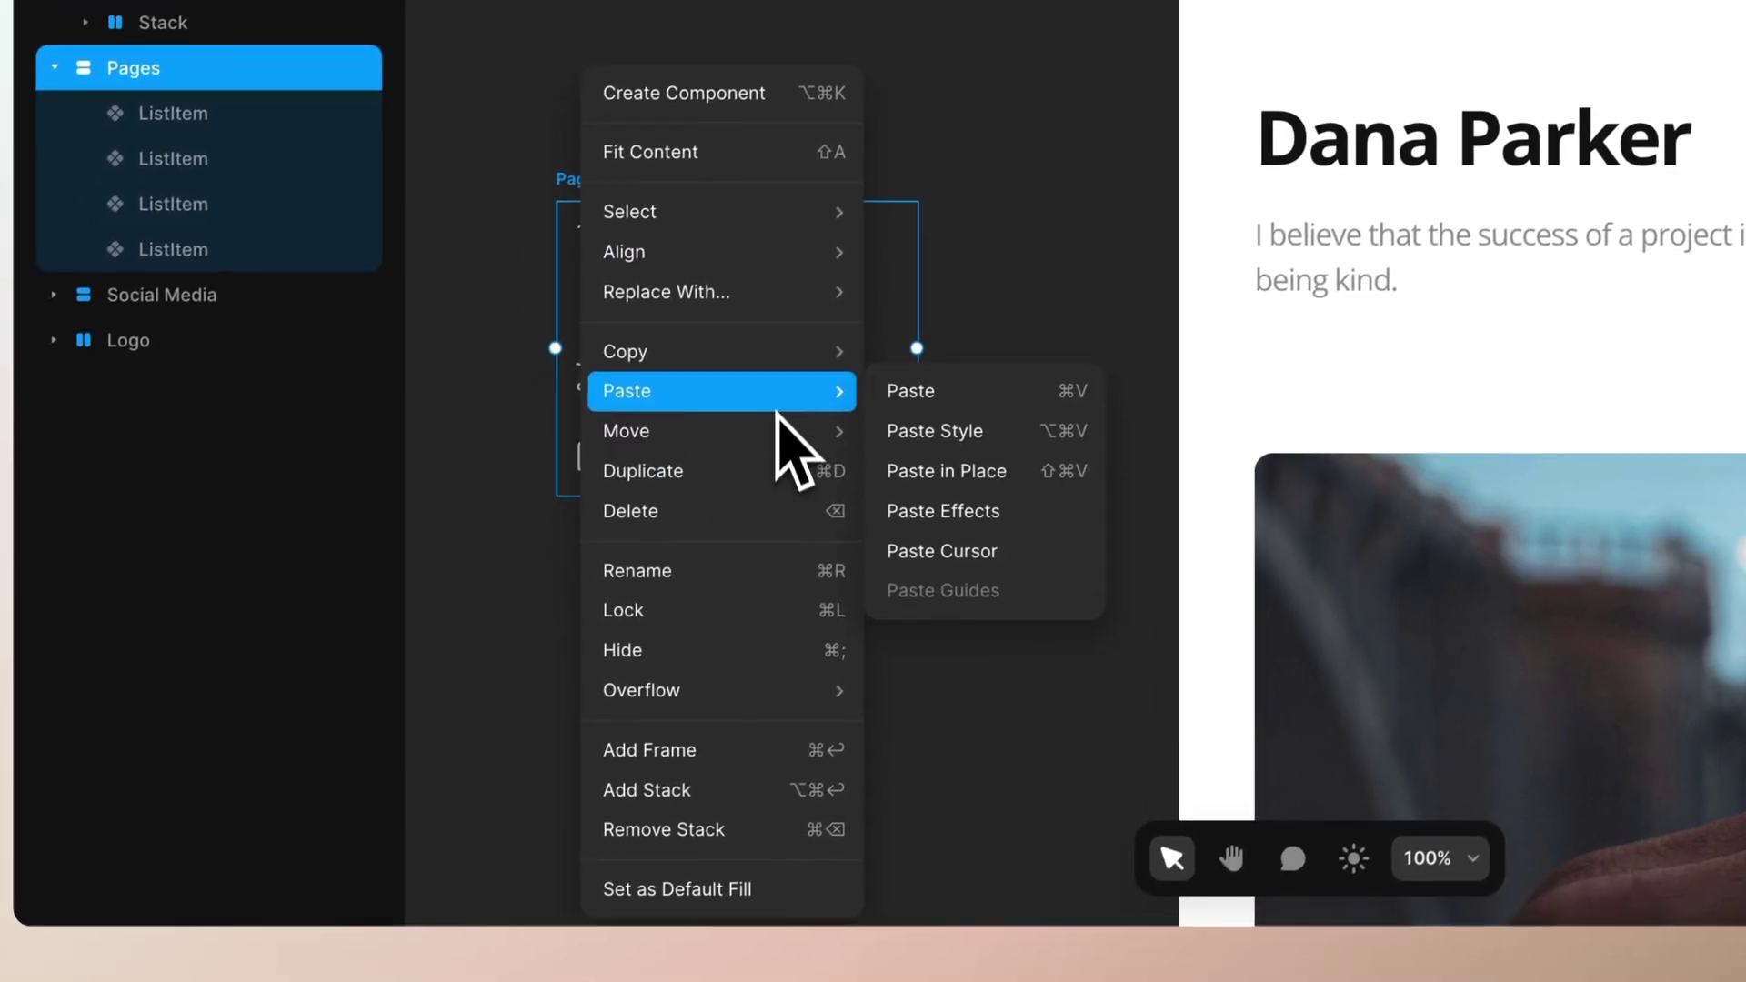
{"action": "left_click", "coordinate": [751, 790]}
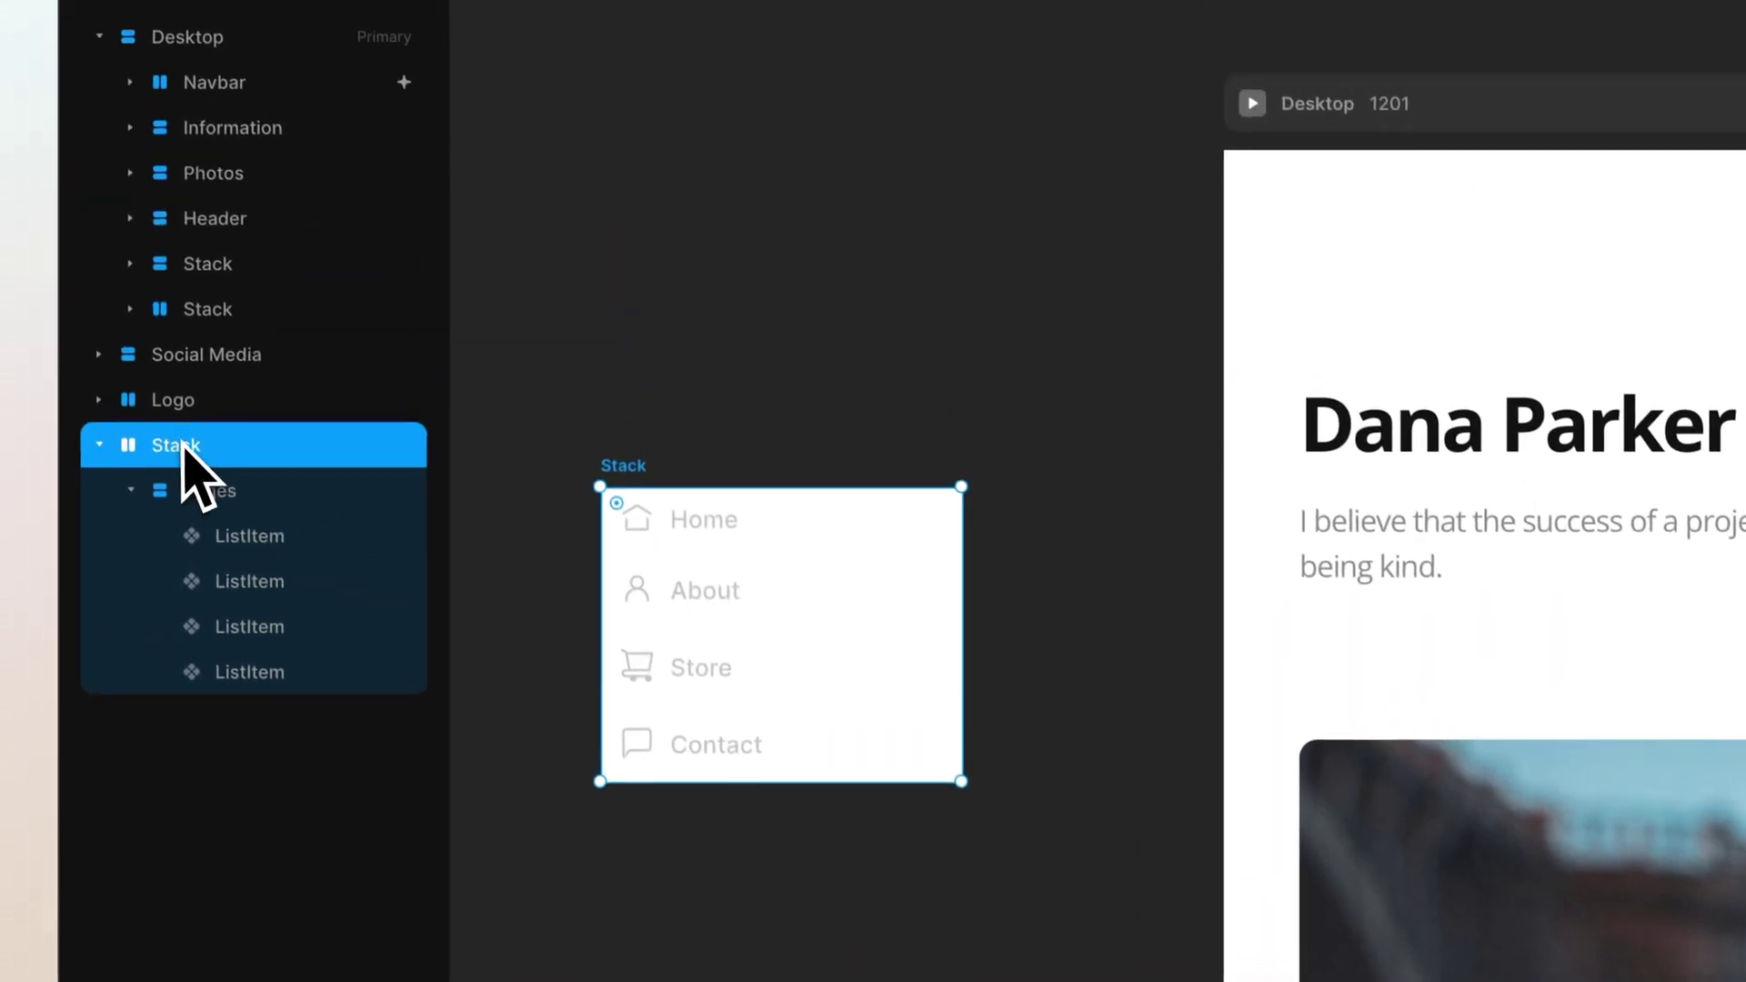
{"action": "double_click", "coordinate": [183, 444]}
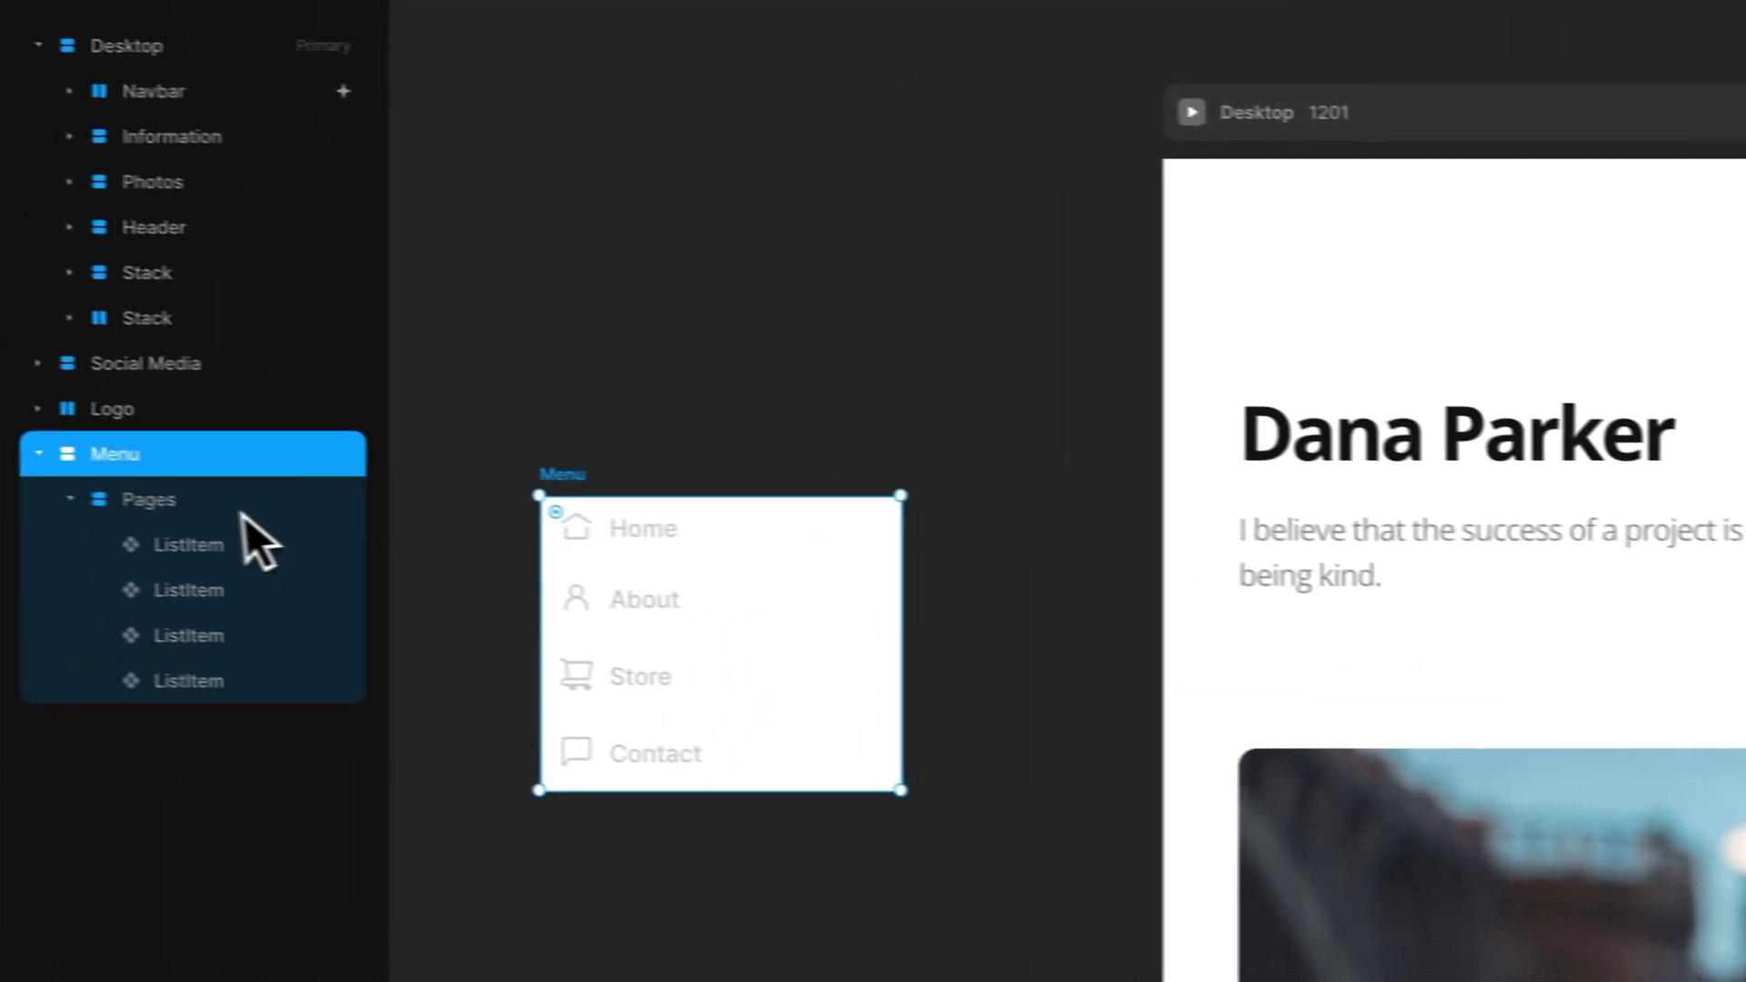
{"action": "left_click", "coordinate": [246, 509]}
{"action": "key", "text": "ctrl+d"}
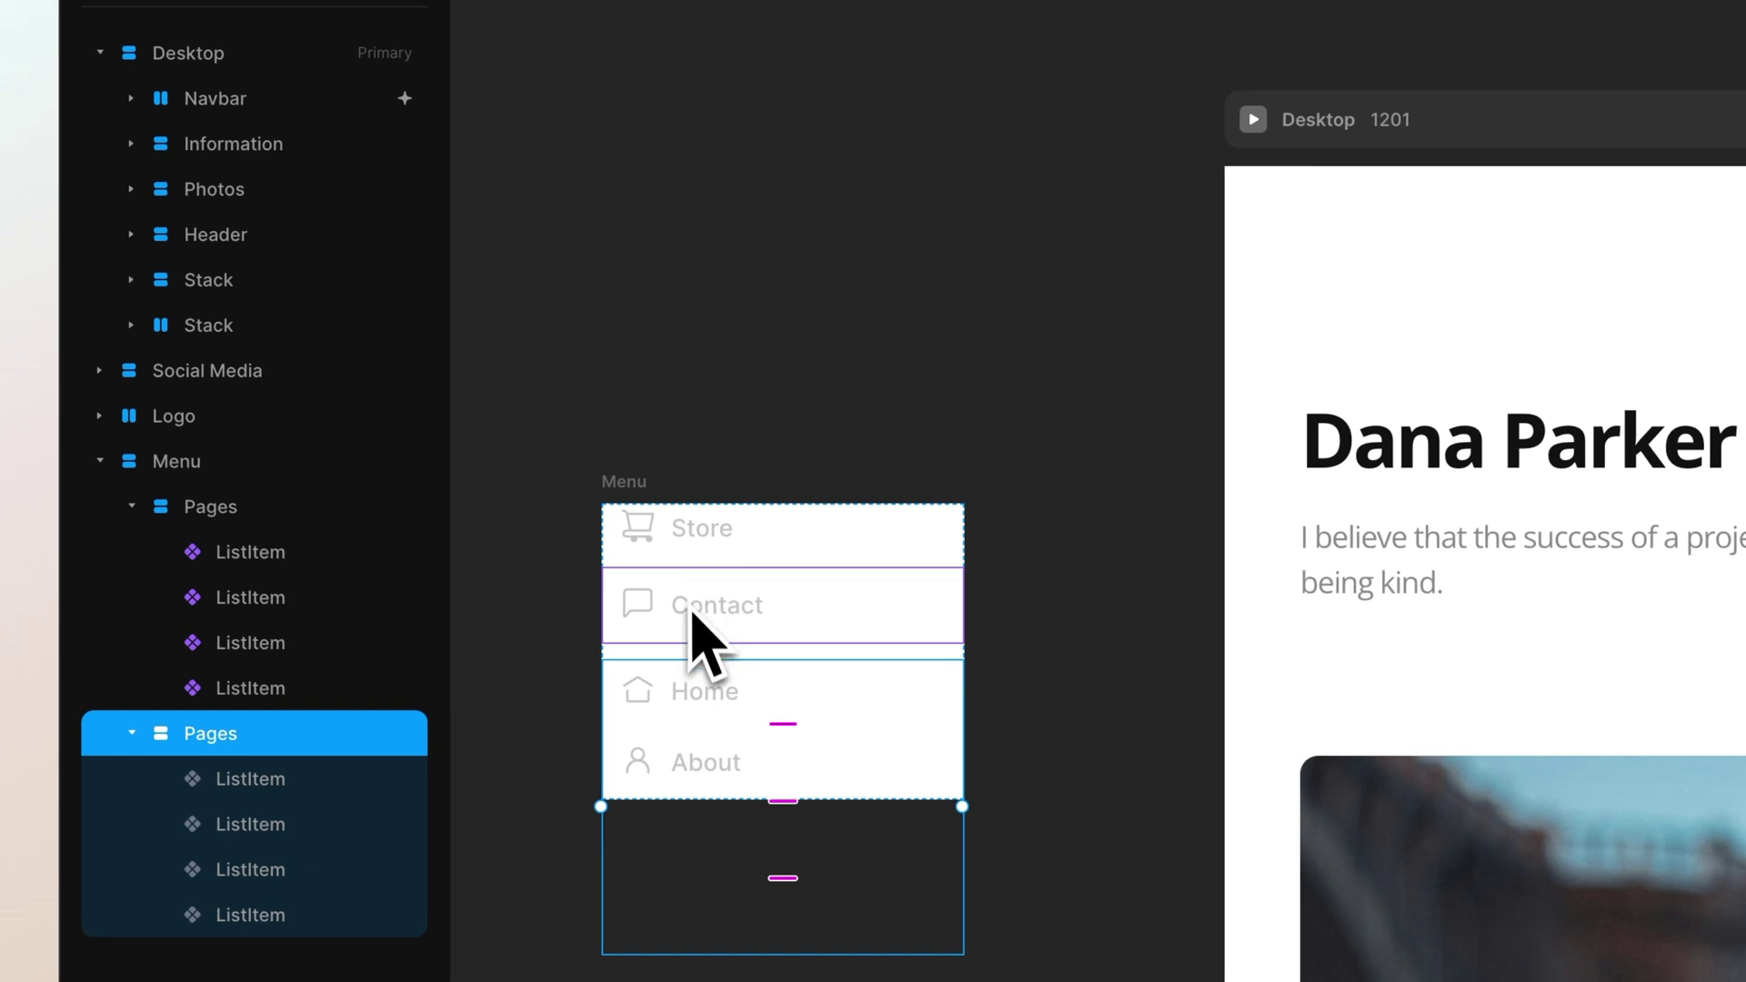
{"action": "key", "text": "ctrl+z"}
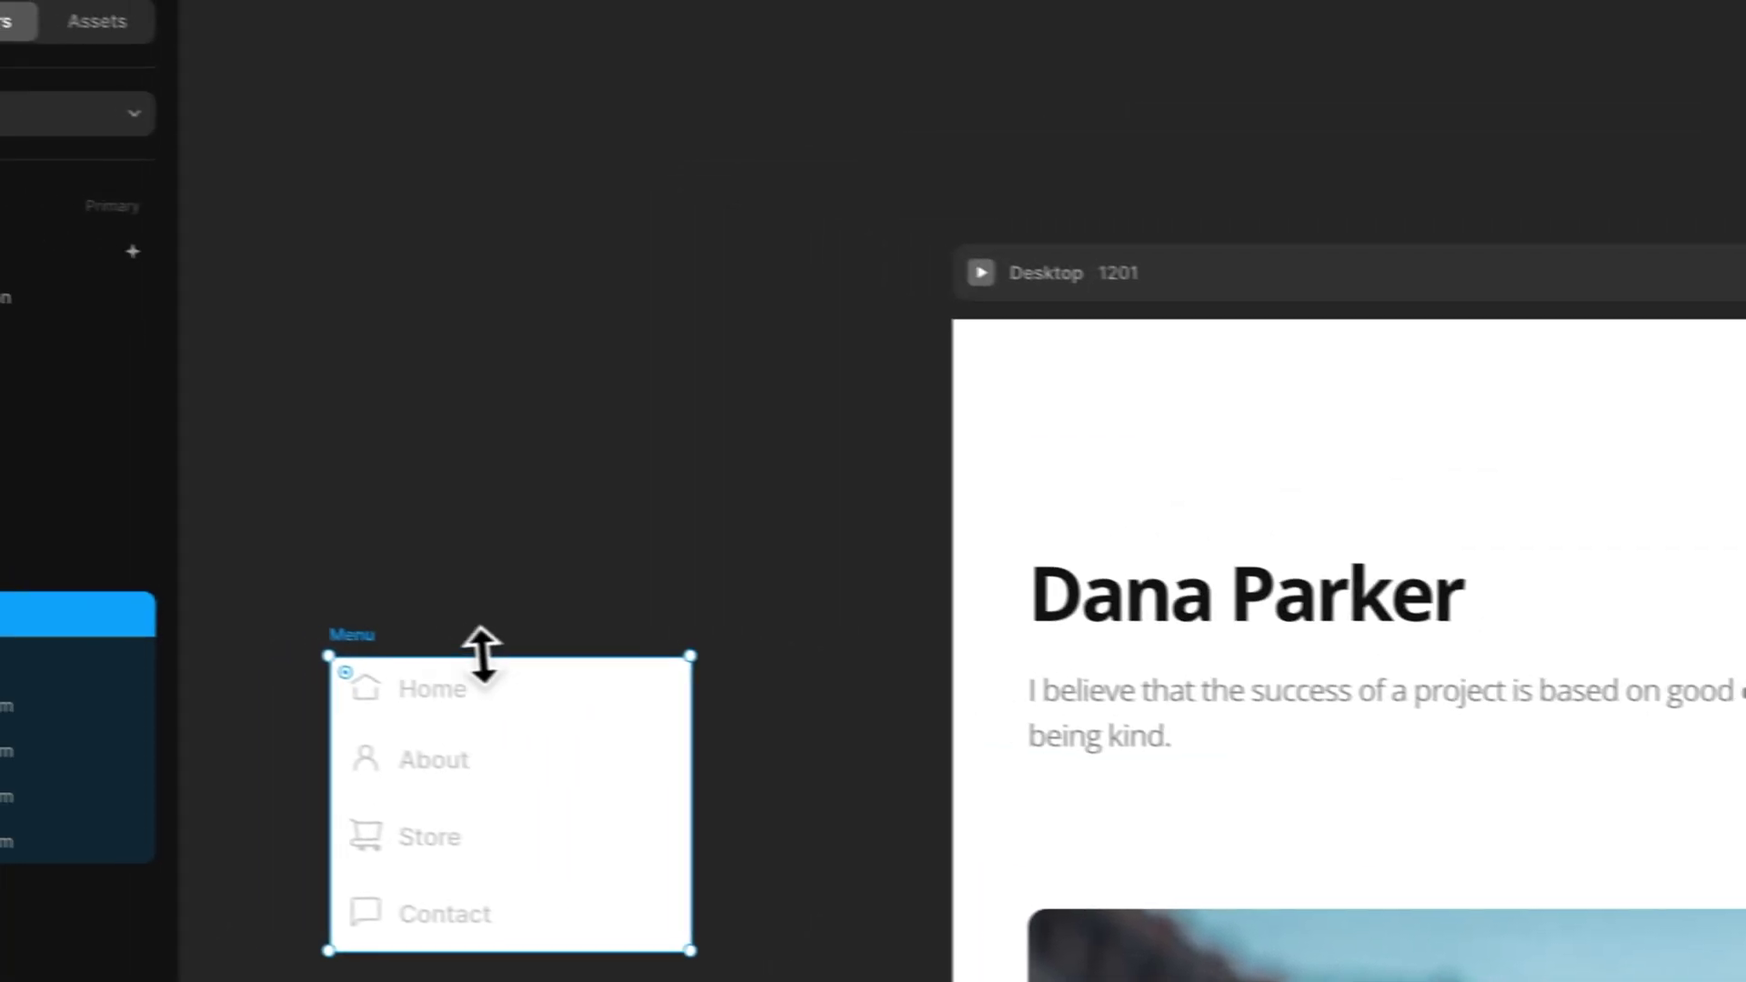
- Resize the Menu stack vertically to a height of about 460
{"action": "left_click_drag", "start_coordinate": [746, 503], "coordinate": [745, 103]}
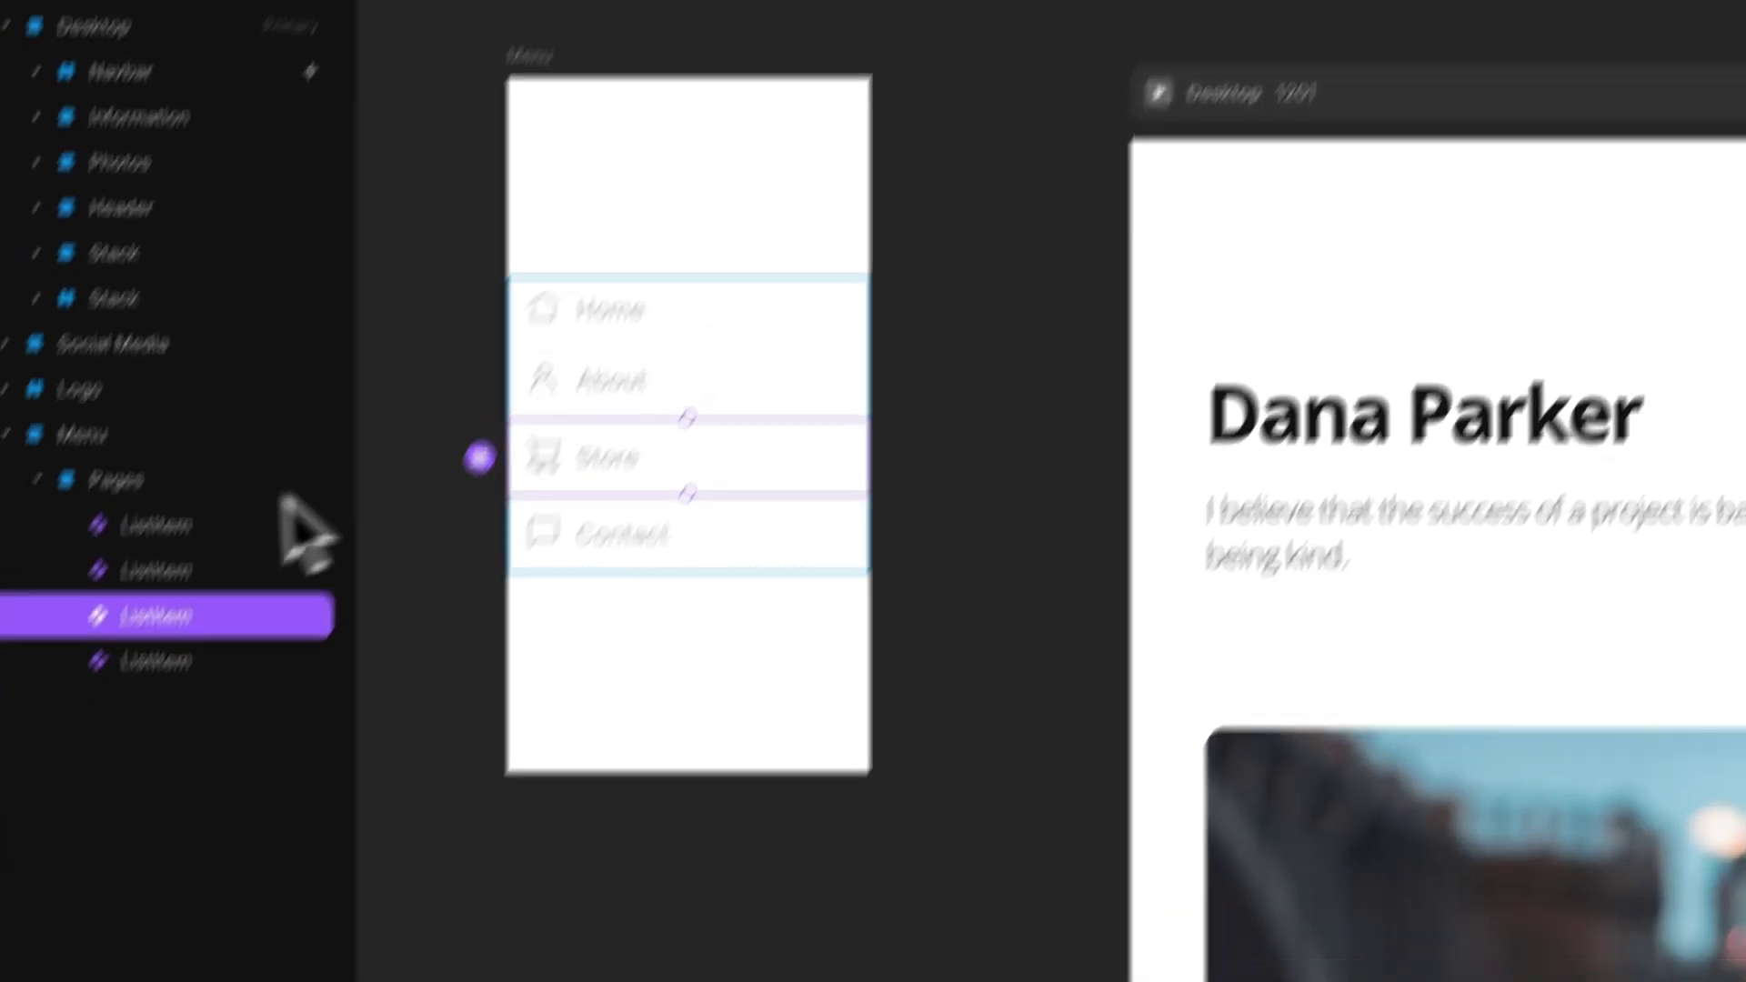
{"action": "left_click", "coordinate": [18, 669]}
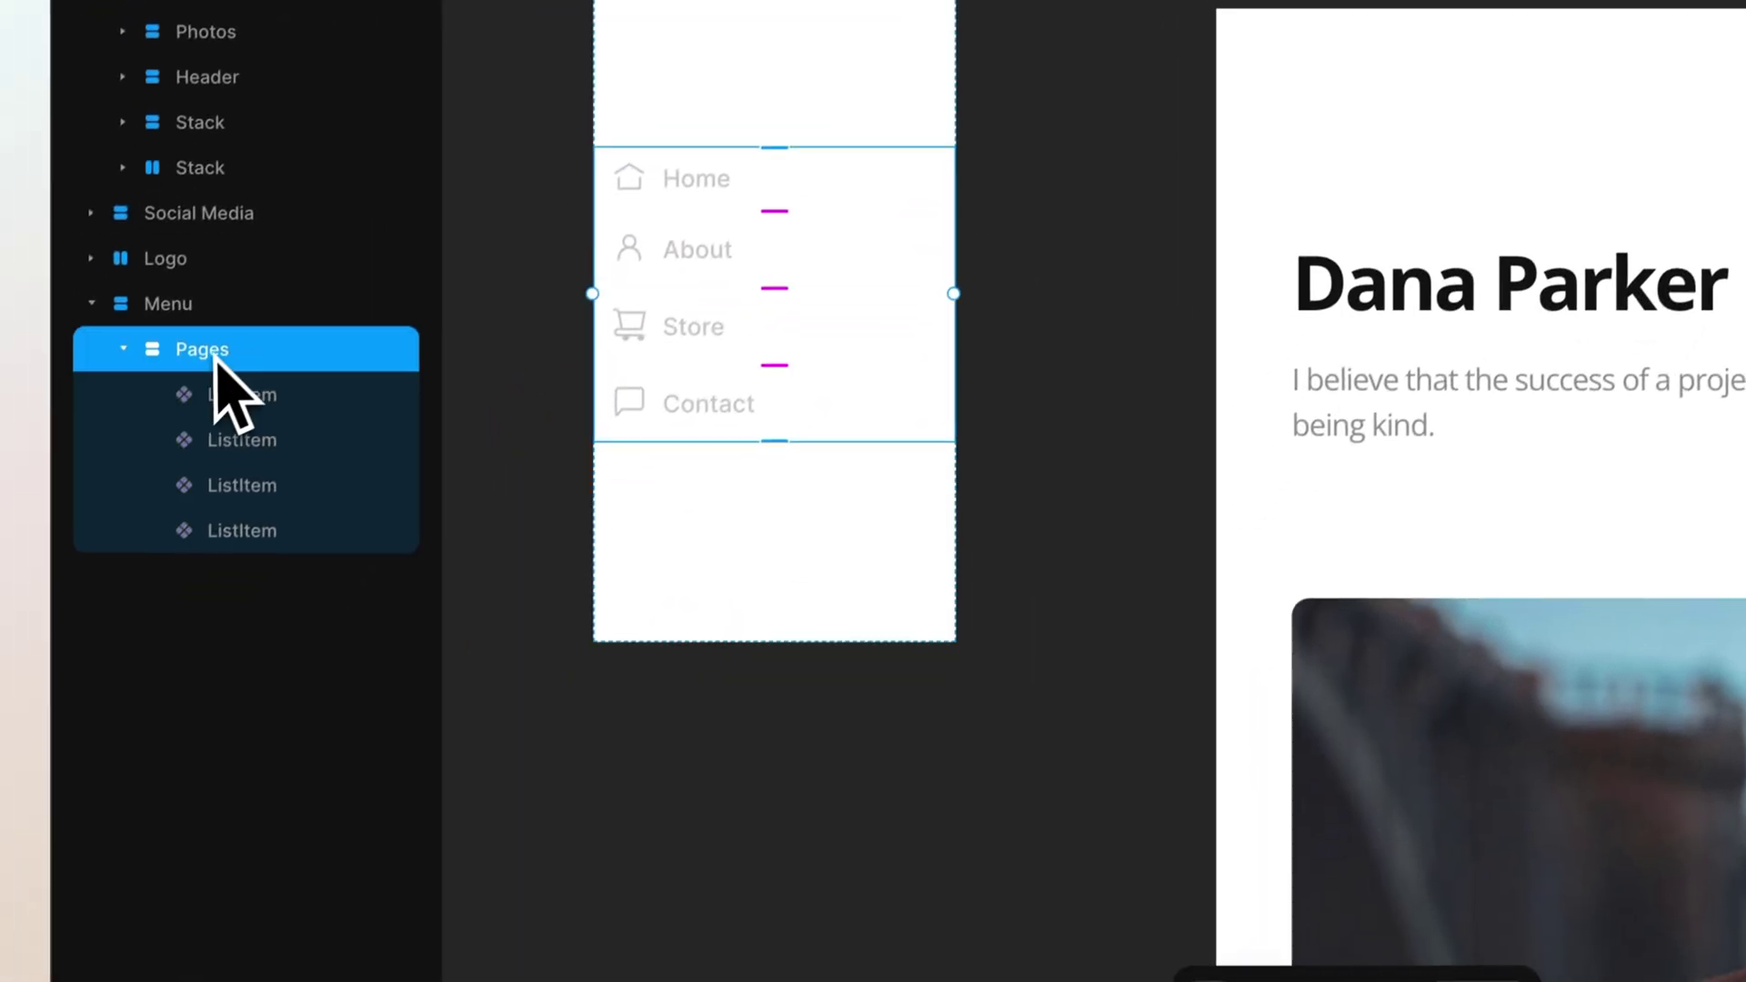
{"action": "key", "text": "ctrl+d"}
{"action": "key", "text": "ctrl+z"}
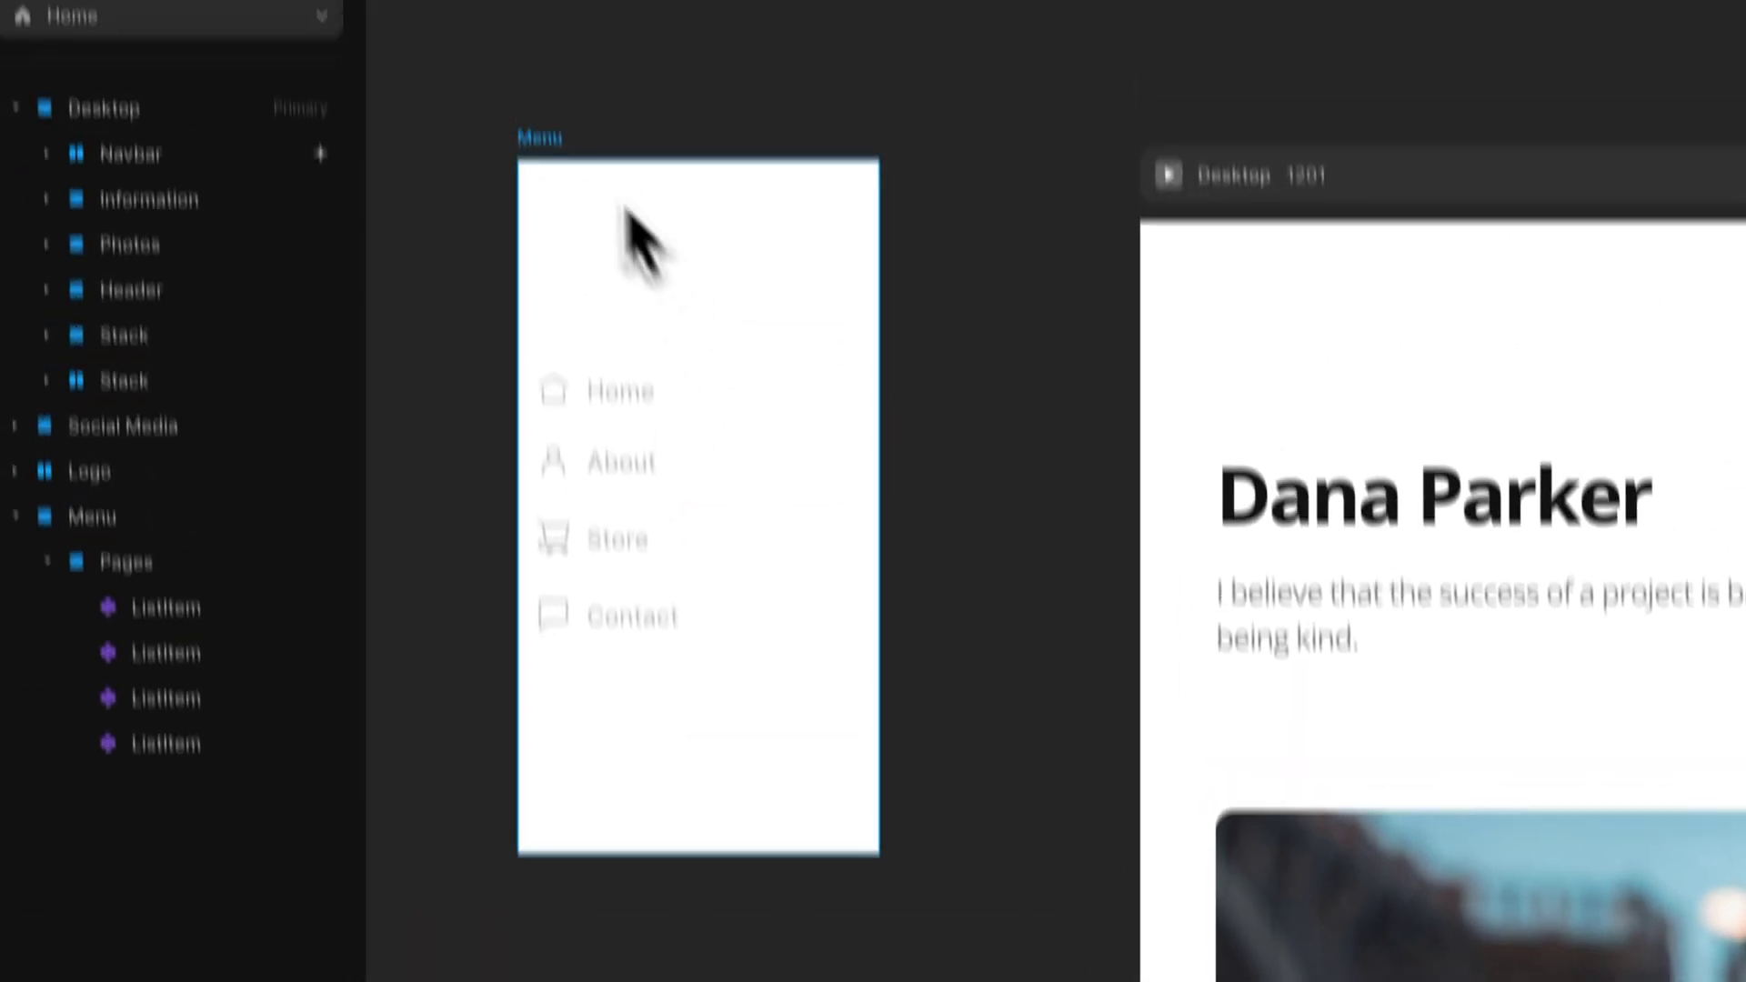
- Change the fill of the Menu stack to black, #000000
{"action": "left_click", "coordinate": [624, 203]}
{"action": "scroll", "coordinate": [1598, 713], "scroll_direction": "down", "scroll_amount": 5}
{"action": "left_click", "coordinate": [1492, 400]}
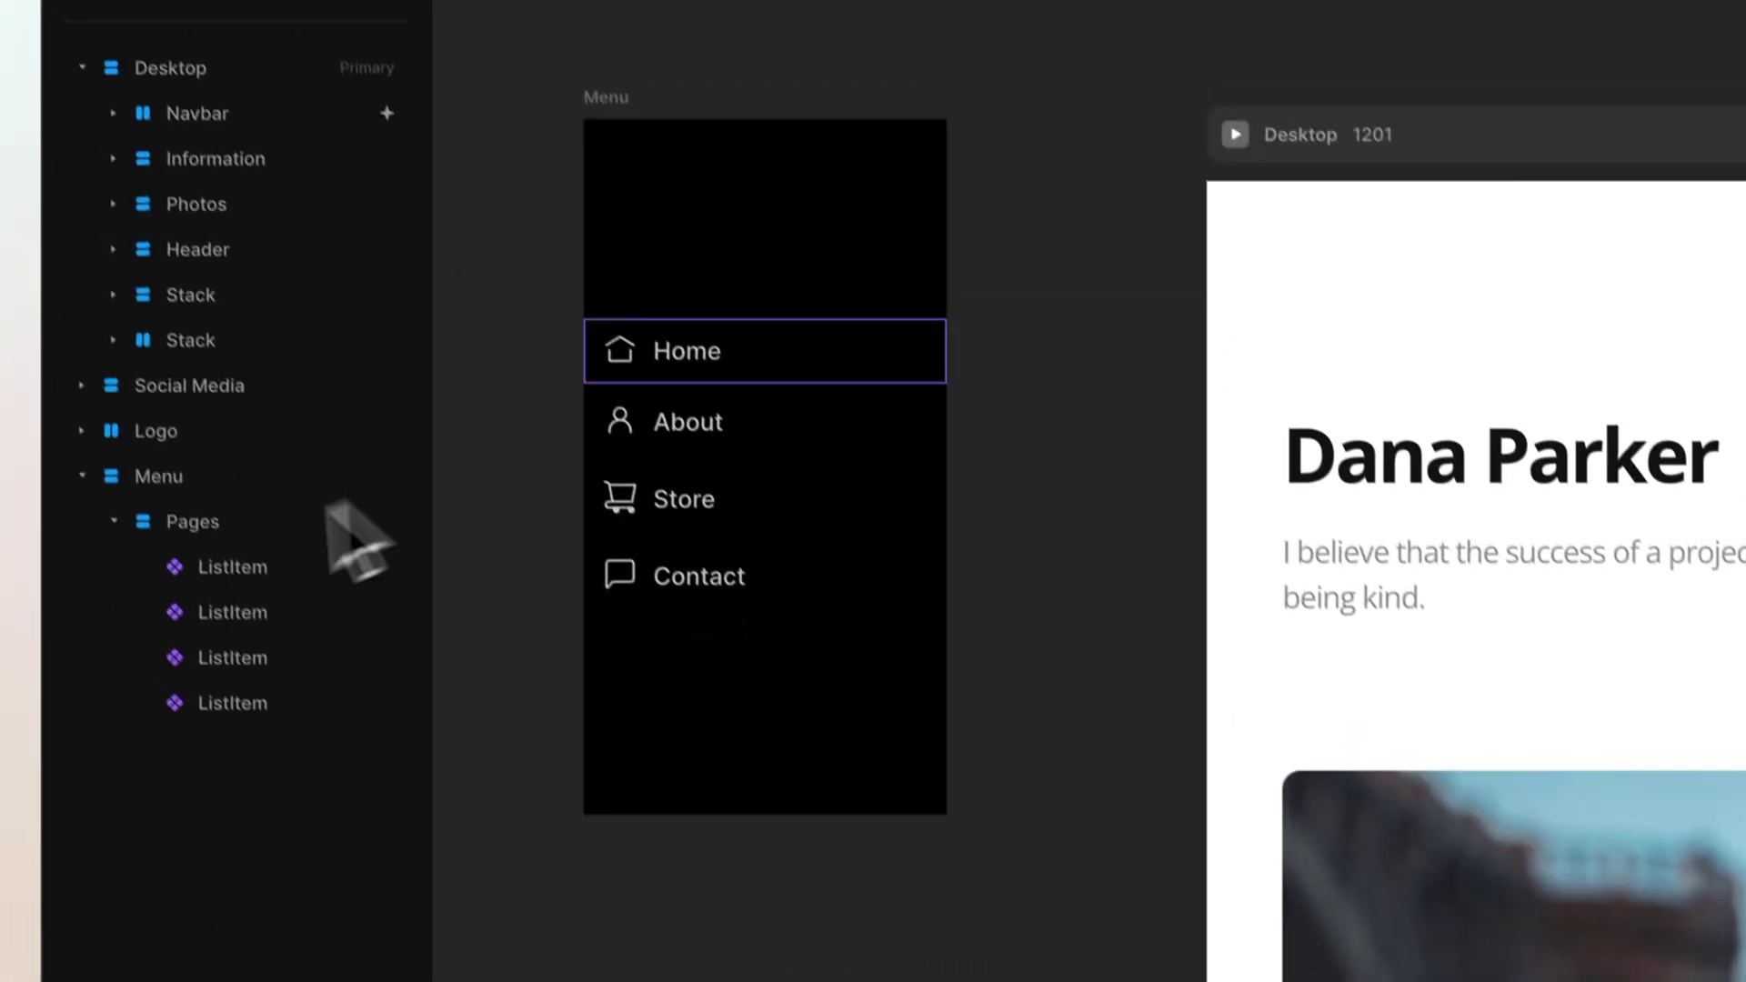
- Set the width of the Pages stack inside Menu to Fill
{"action": "left_click", "coordinate": [228, 520]}
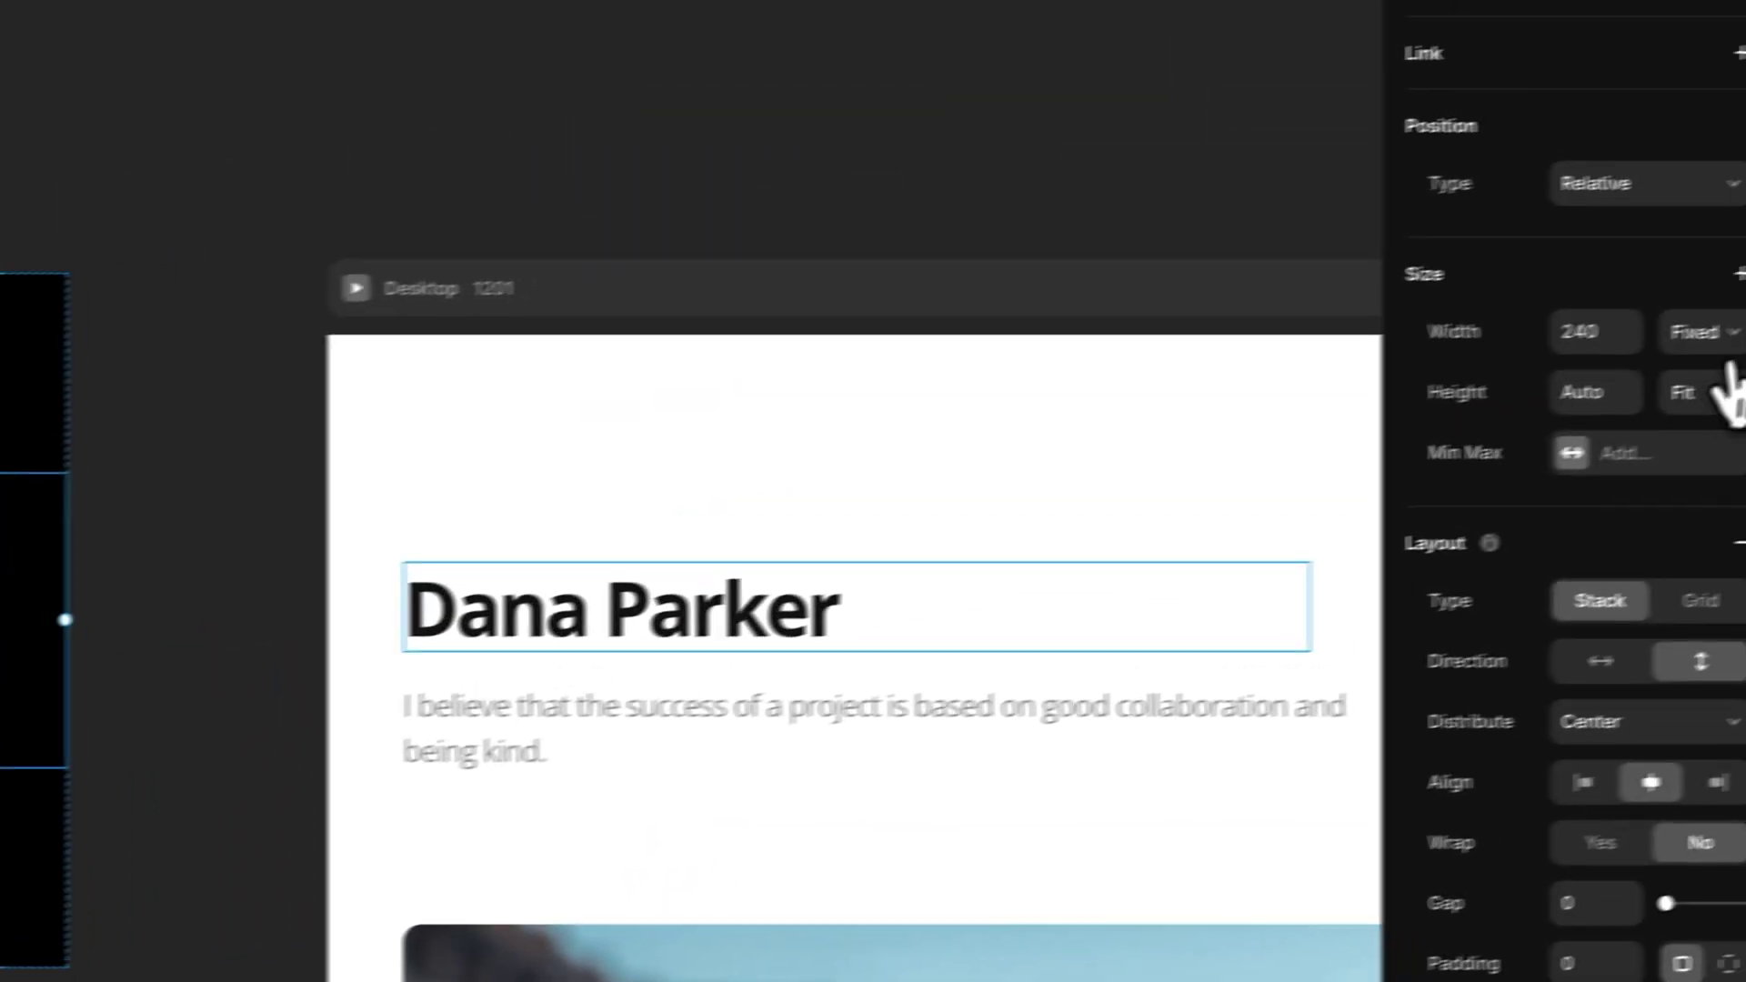
{"action": "left_click", "coordinate": [1701, 336]}
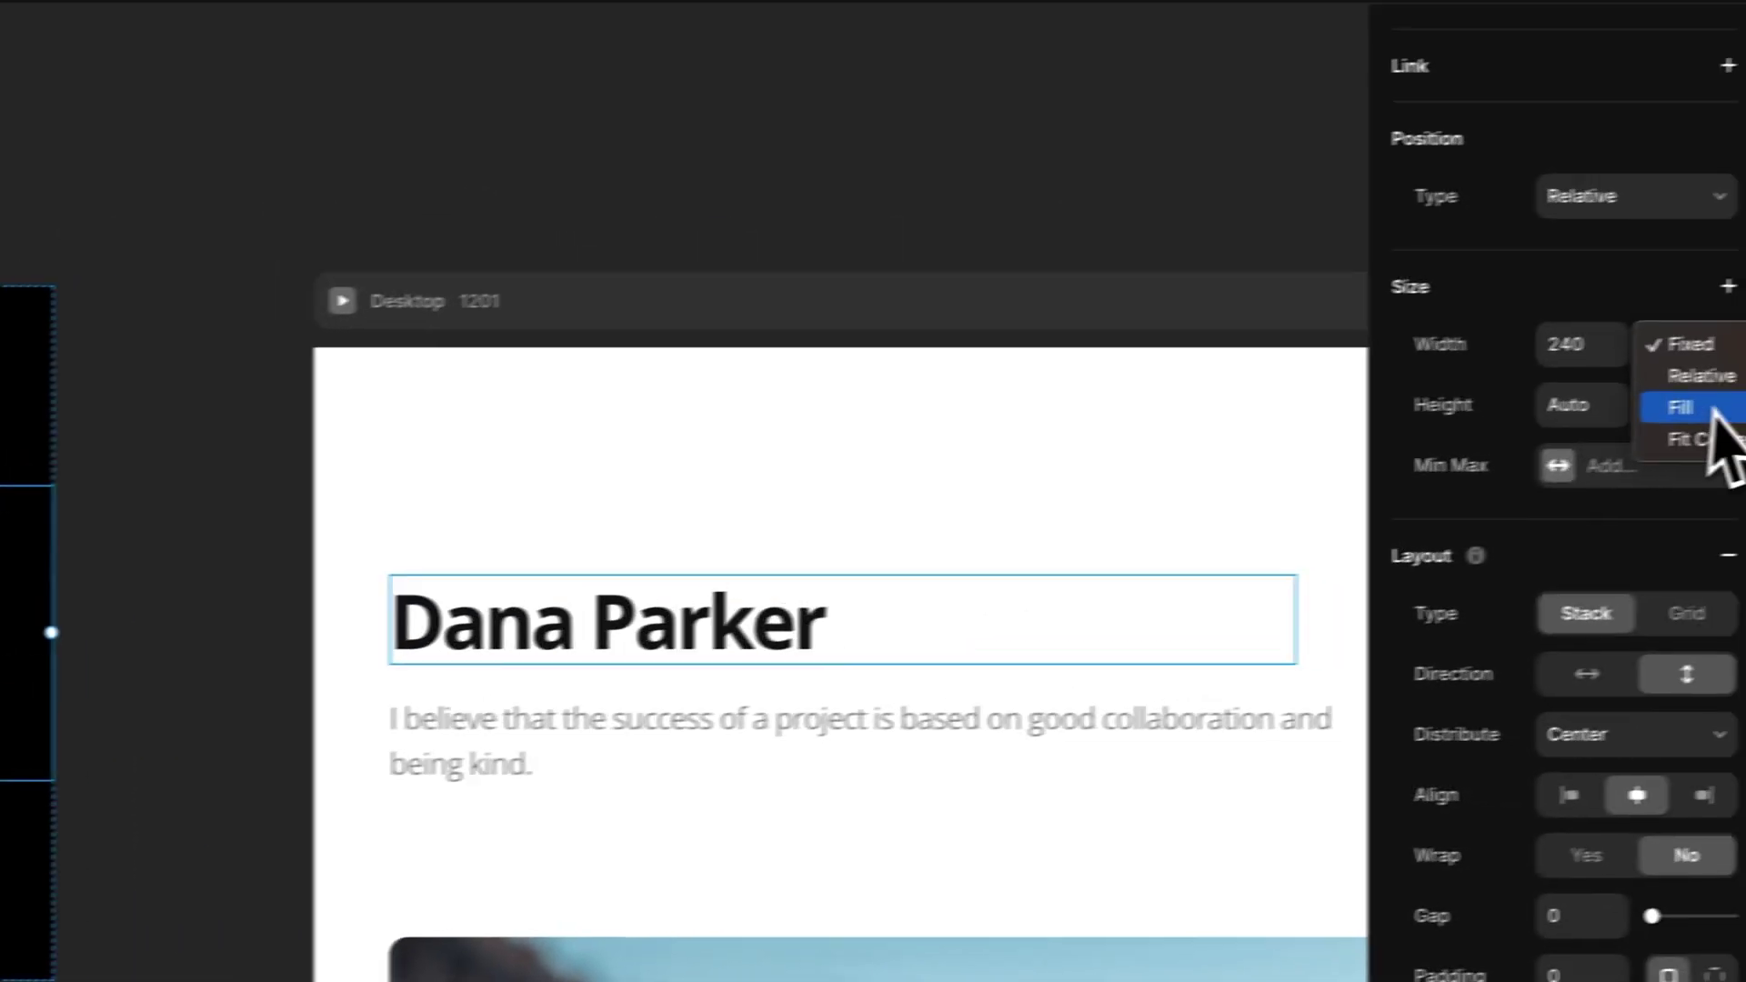
{"action": "left_click", "coordinate": [1708, 408]}
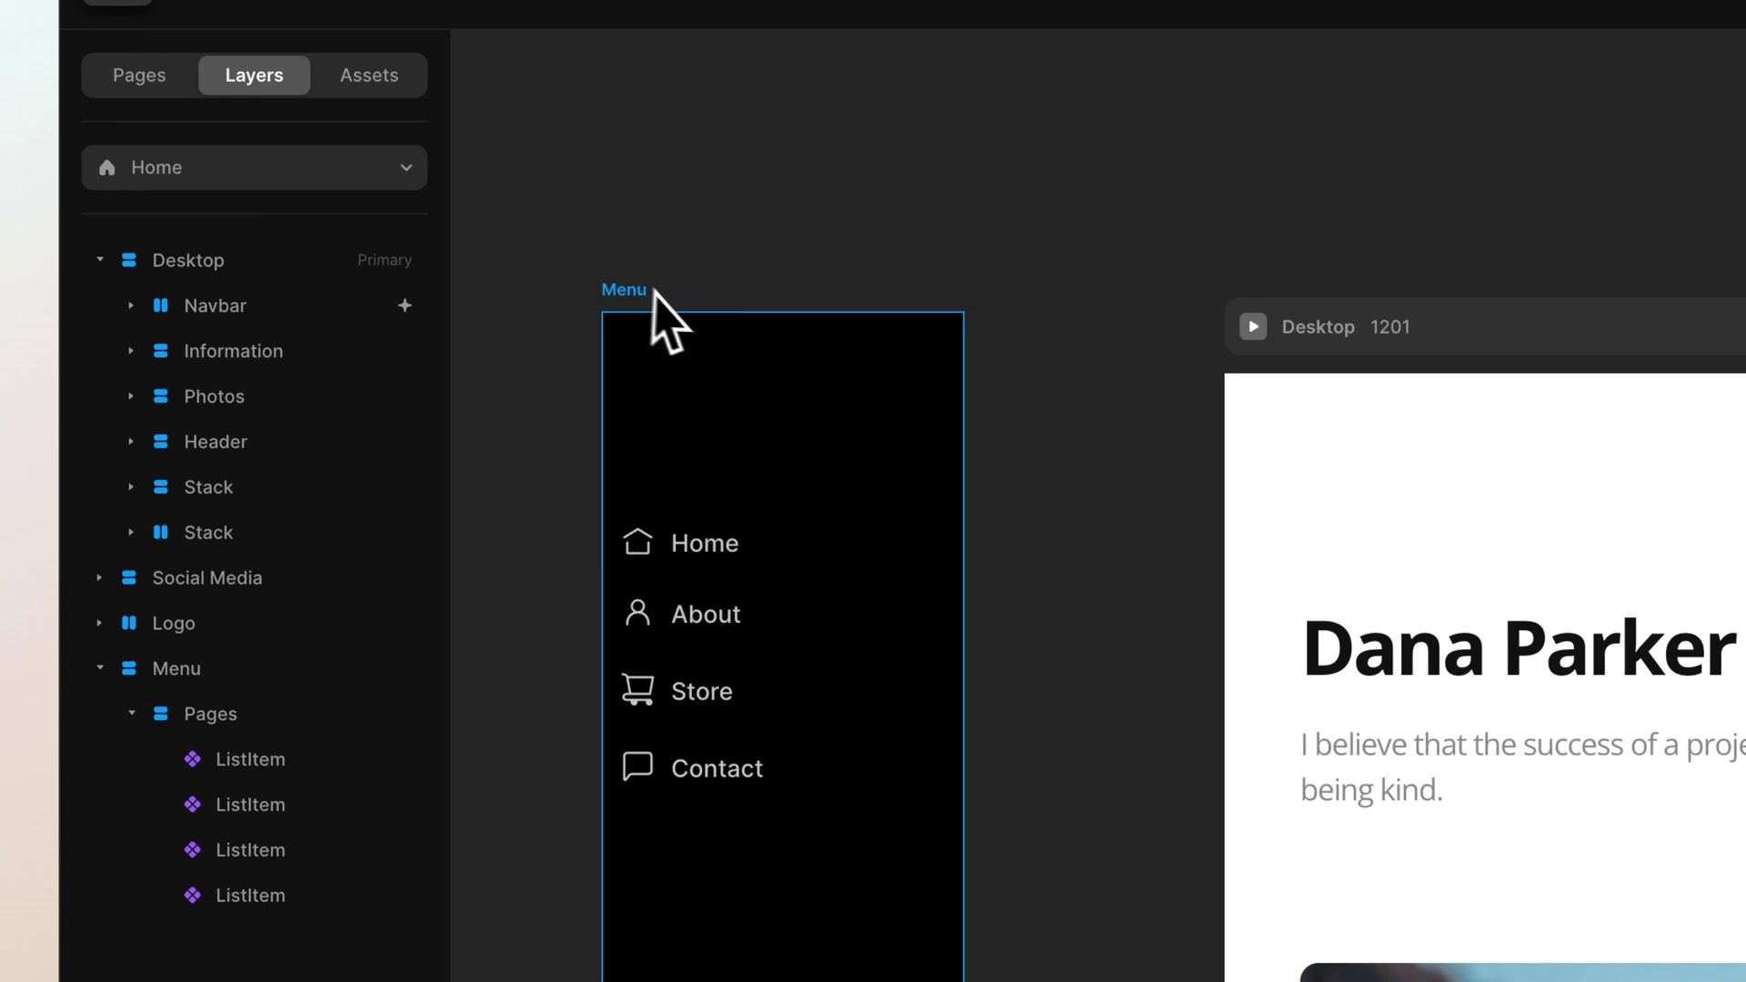
- Distribute the Menu stack's content from Start and give it individual padding of 40 at the top and 24 at the right
{"action": "left_click", "coordinate": [653, 291]}
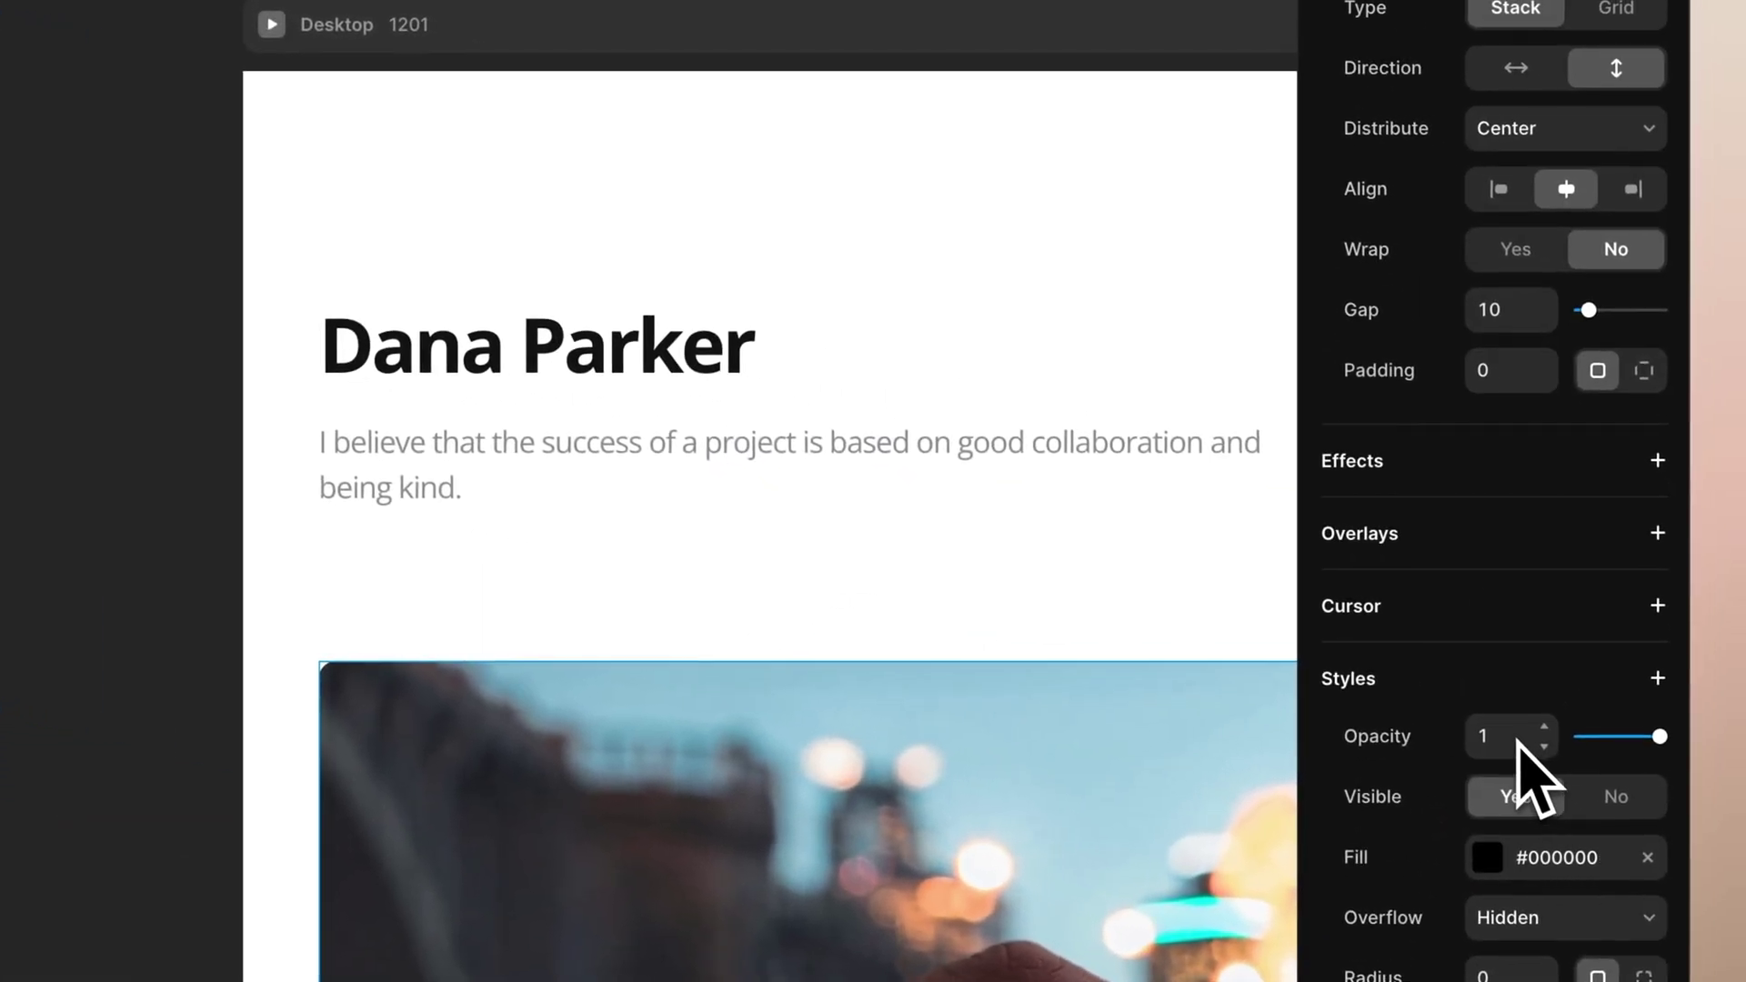
{"action": "scroll", "coordinate": [1546, 637], "scroll_direction": "up", "scroll_amount": 2}
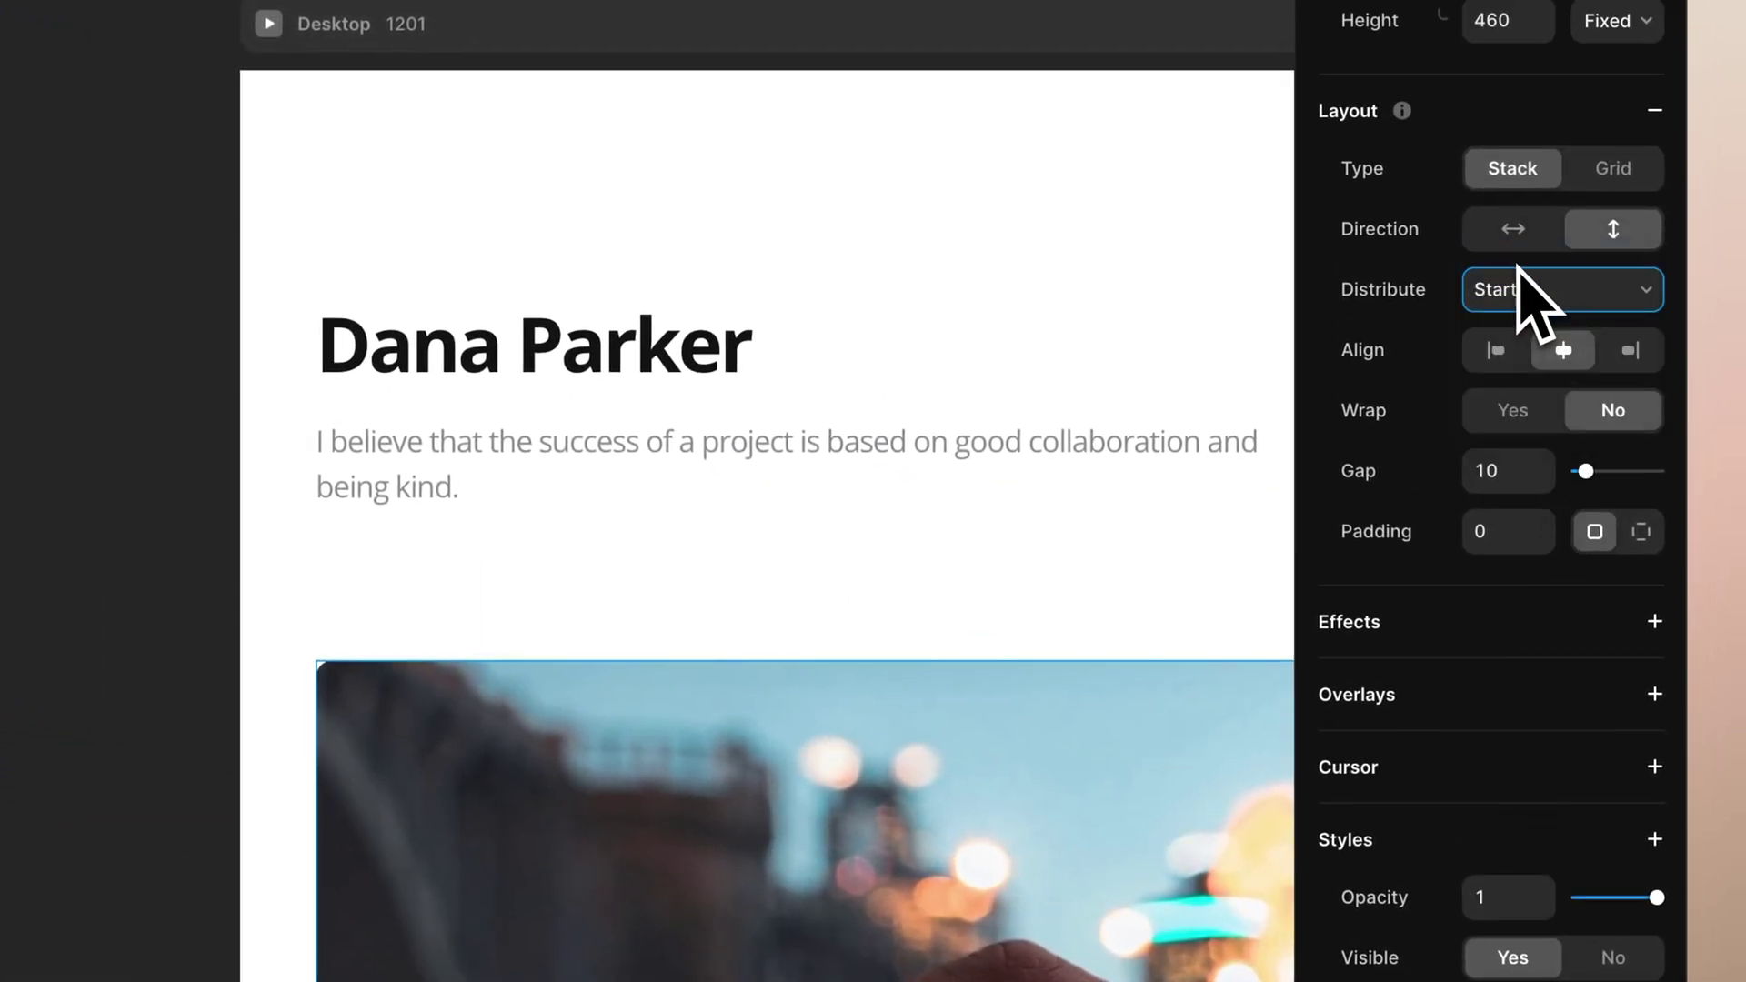
{"action": "left_click", "coordinate": [1642, 531]}
{"action": "left_click", "coordinate": [1506, 555]}
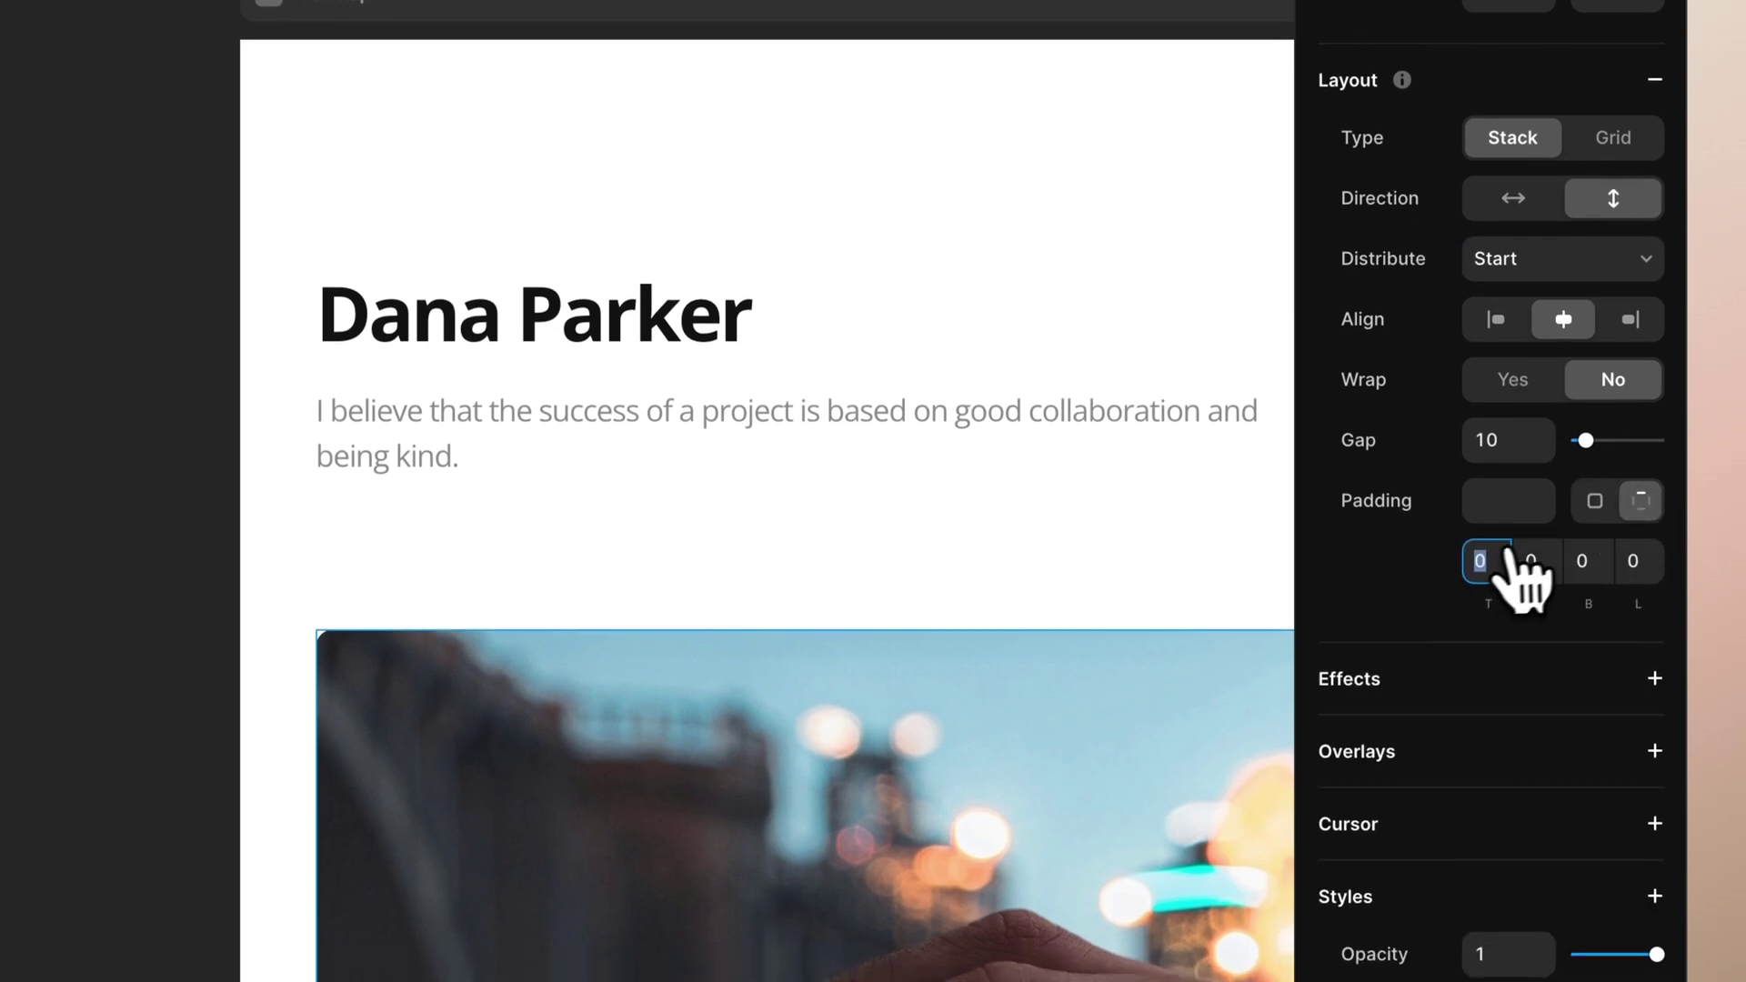
{"action": "type", "text": "40"}
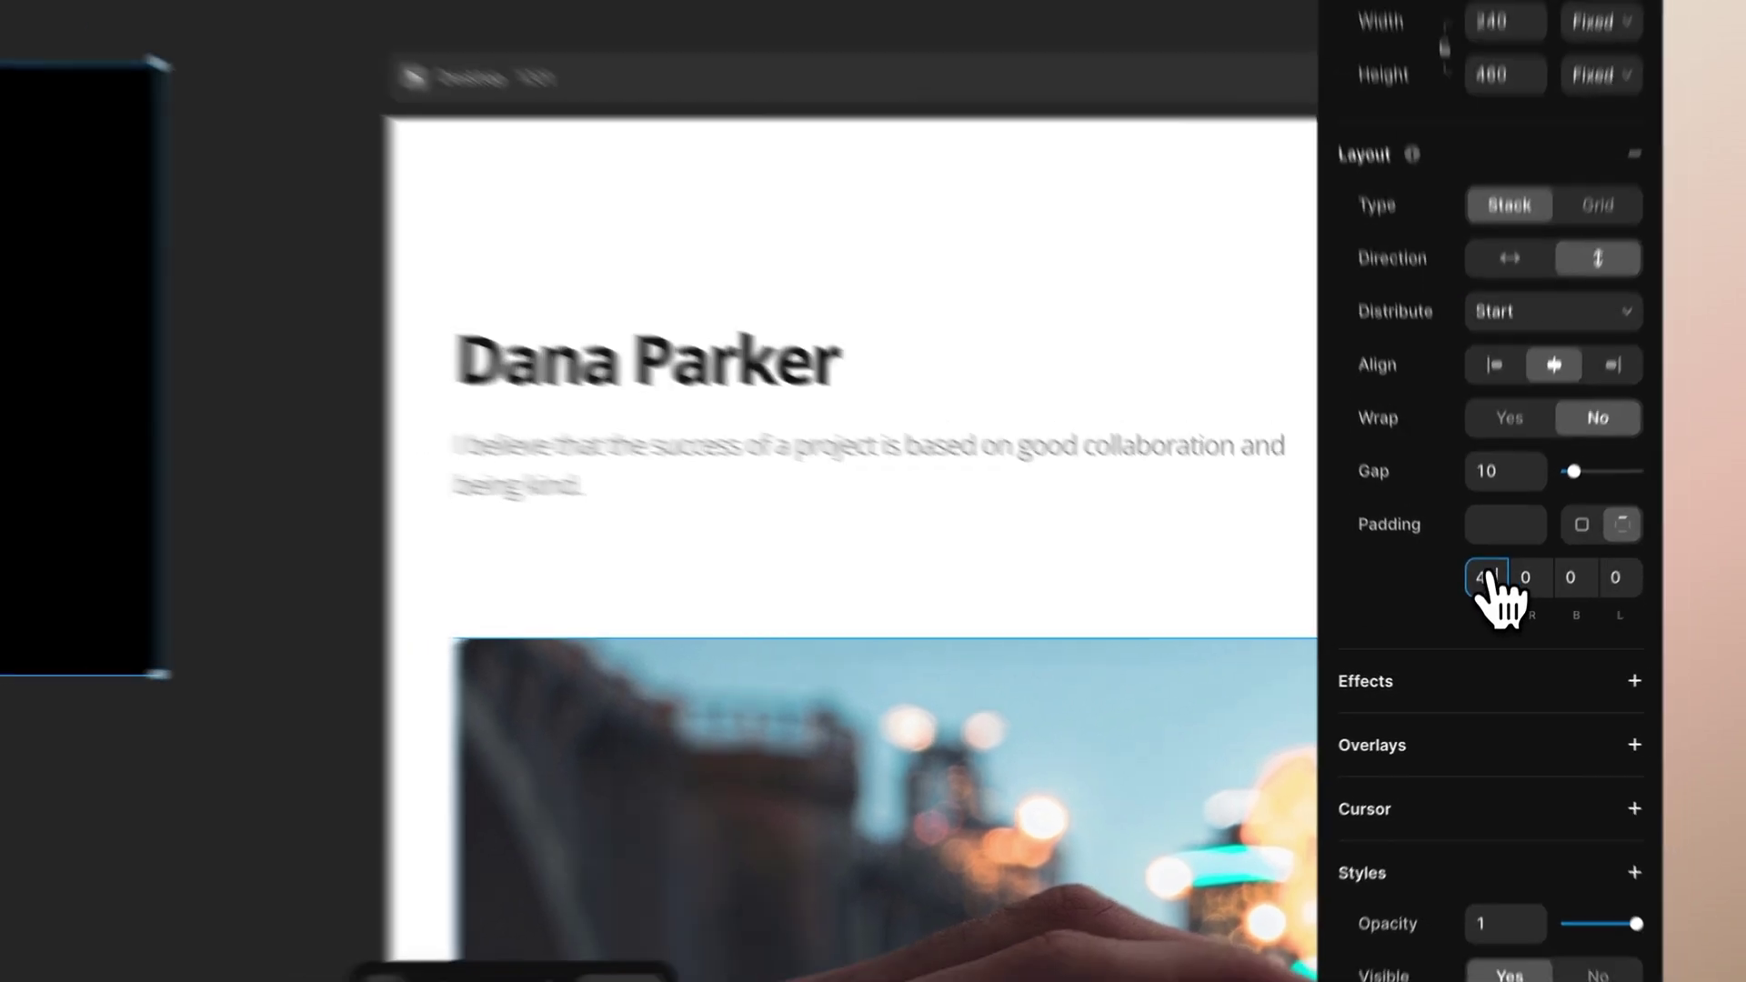
{"action": "key", "text": "Tab"}
{"action": "type", "text": "24"}
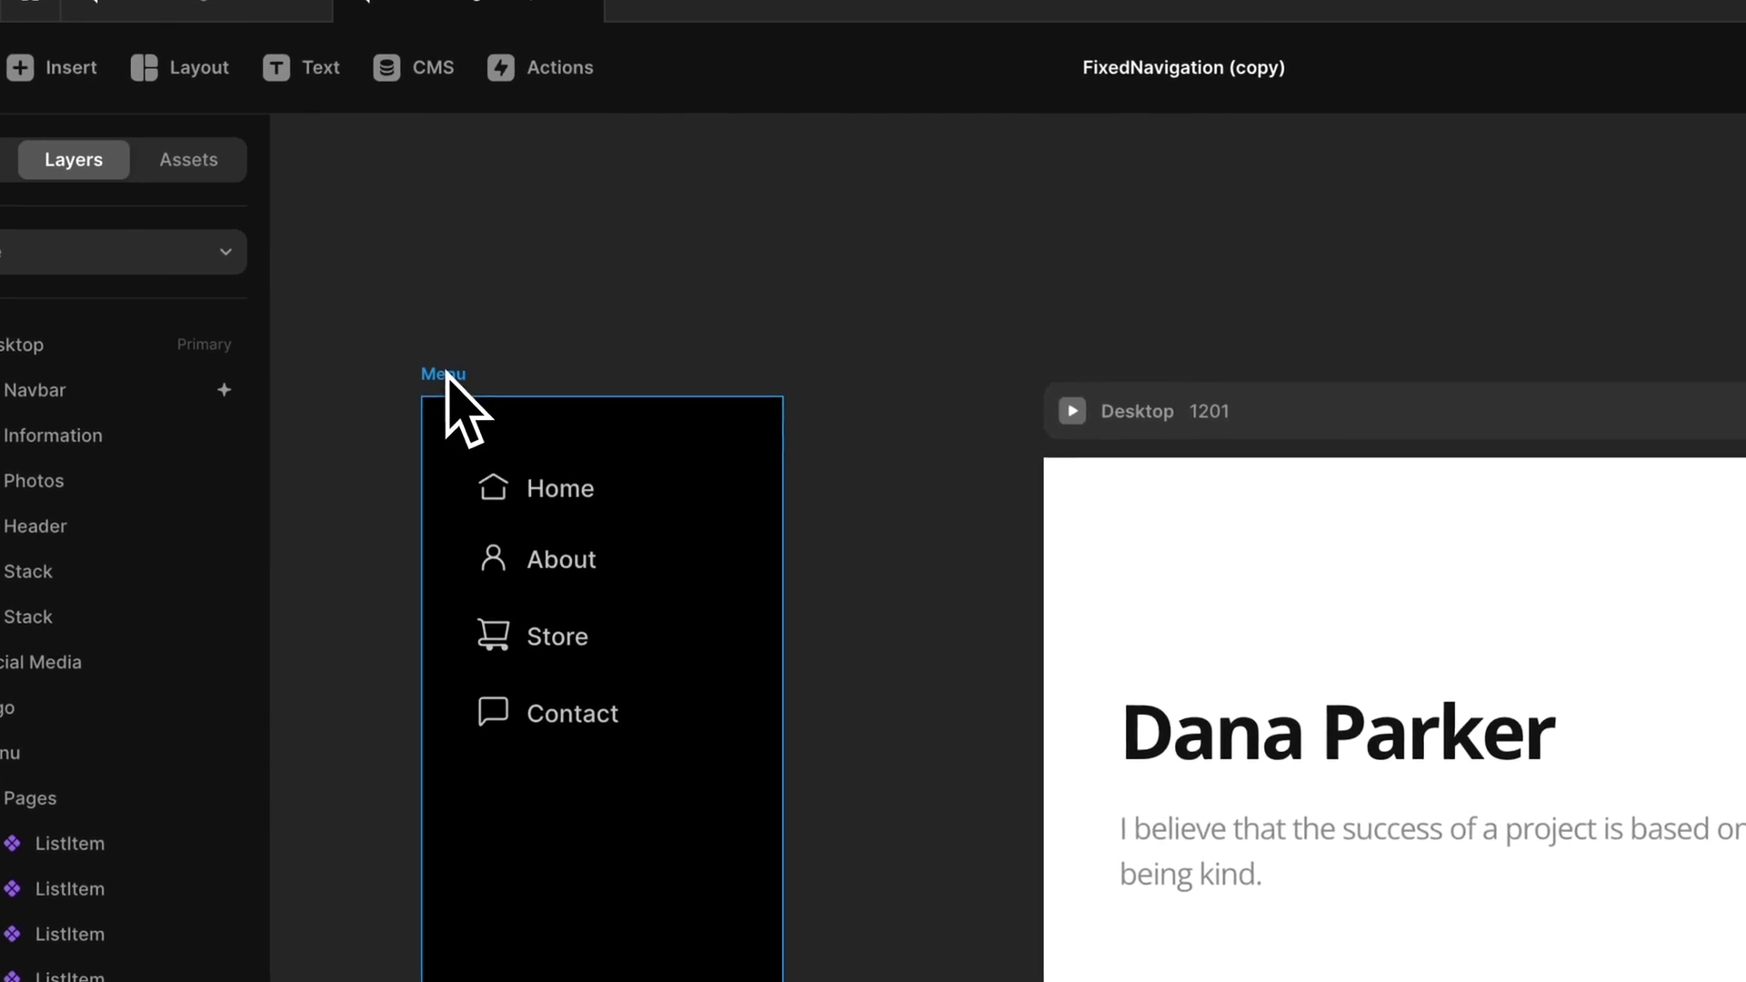
- Copy the standalone Menu stack and paste it into the Desktop frame
{"action": "left_click", "coordinate": [445, 375]}
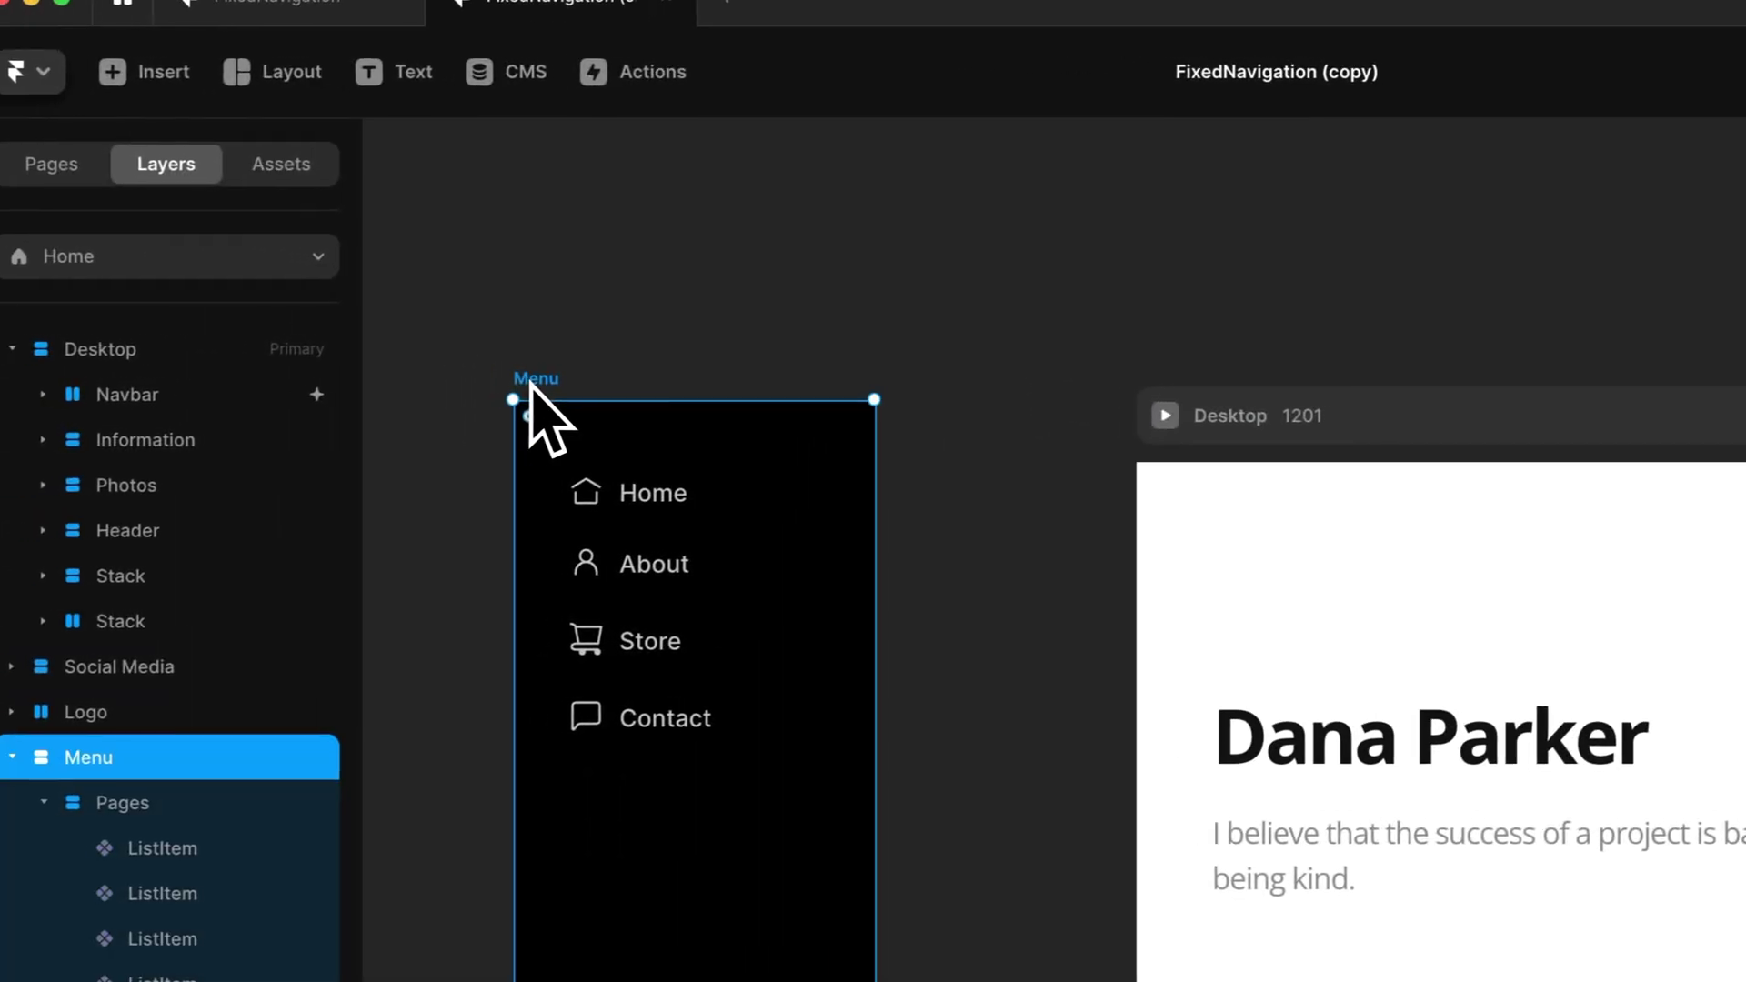
{"action": "scroll", "coordinate": [647, 390], "scroll_direction": "right", "scroll_amount": 5}
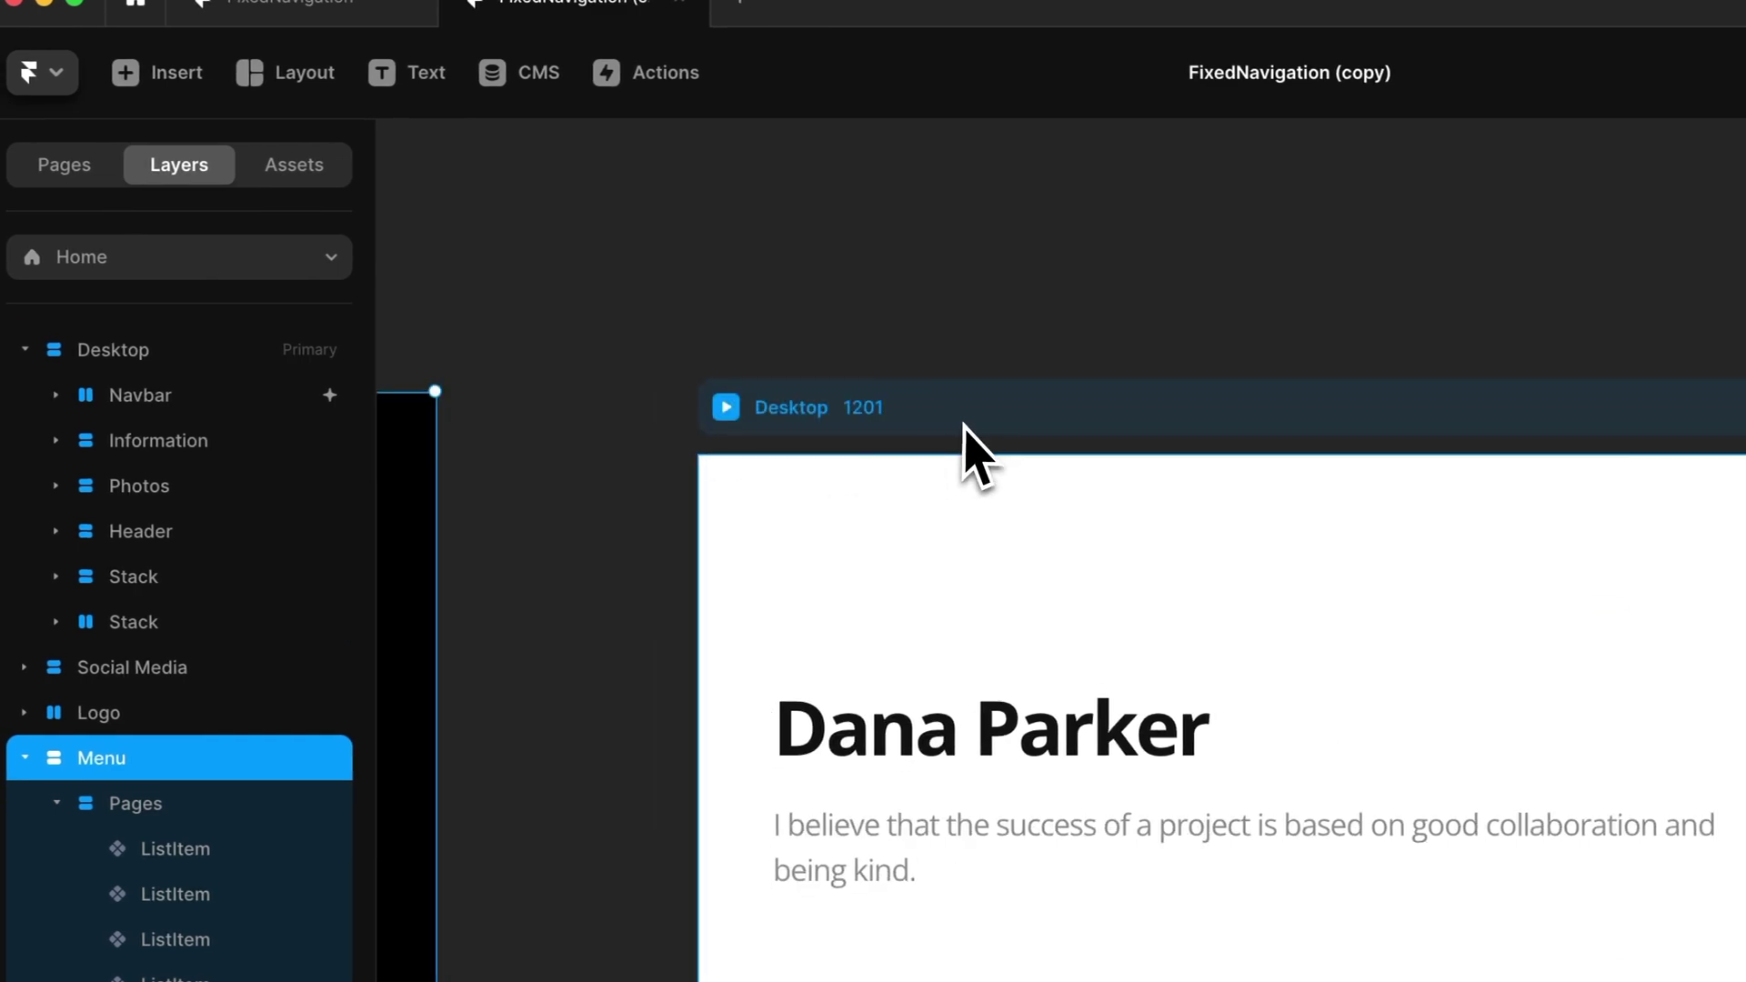
{"action": "left_click", "coordinate": [966, 424]}
{"action": "key", "text": "super+v"}
{"action": "scroll", "coordinate": [937, 473], "scroll_direction": "down", "scroll_amount": 10}
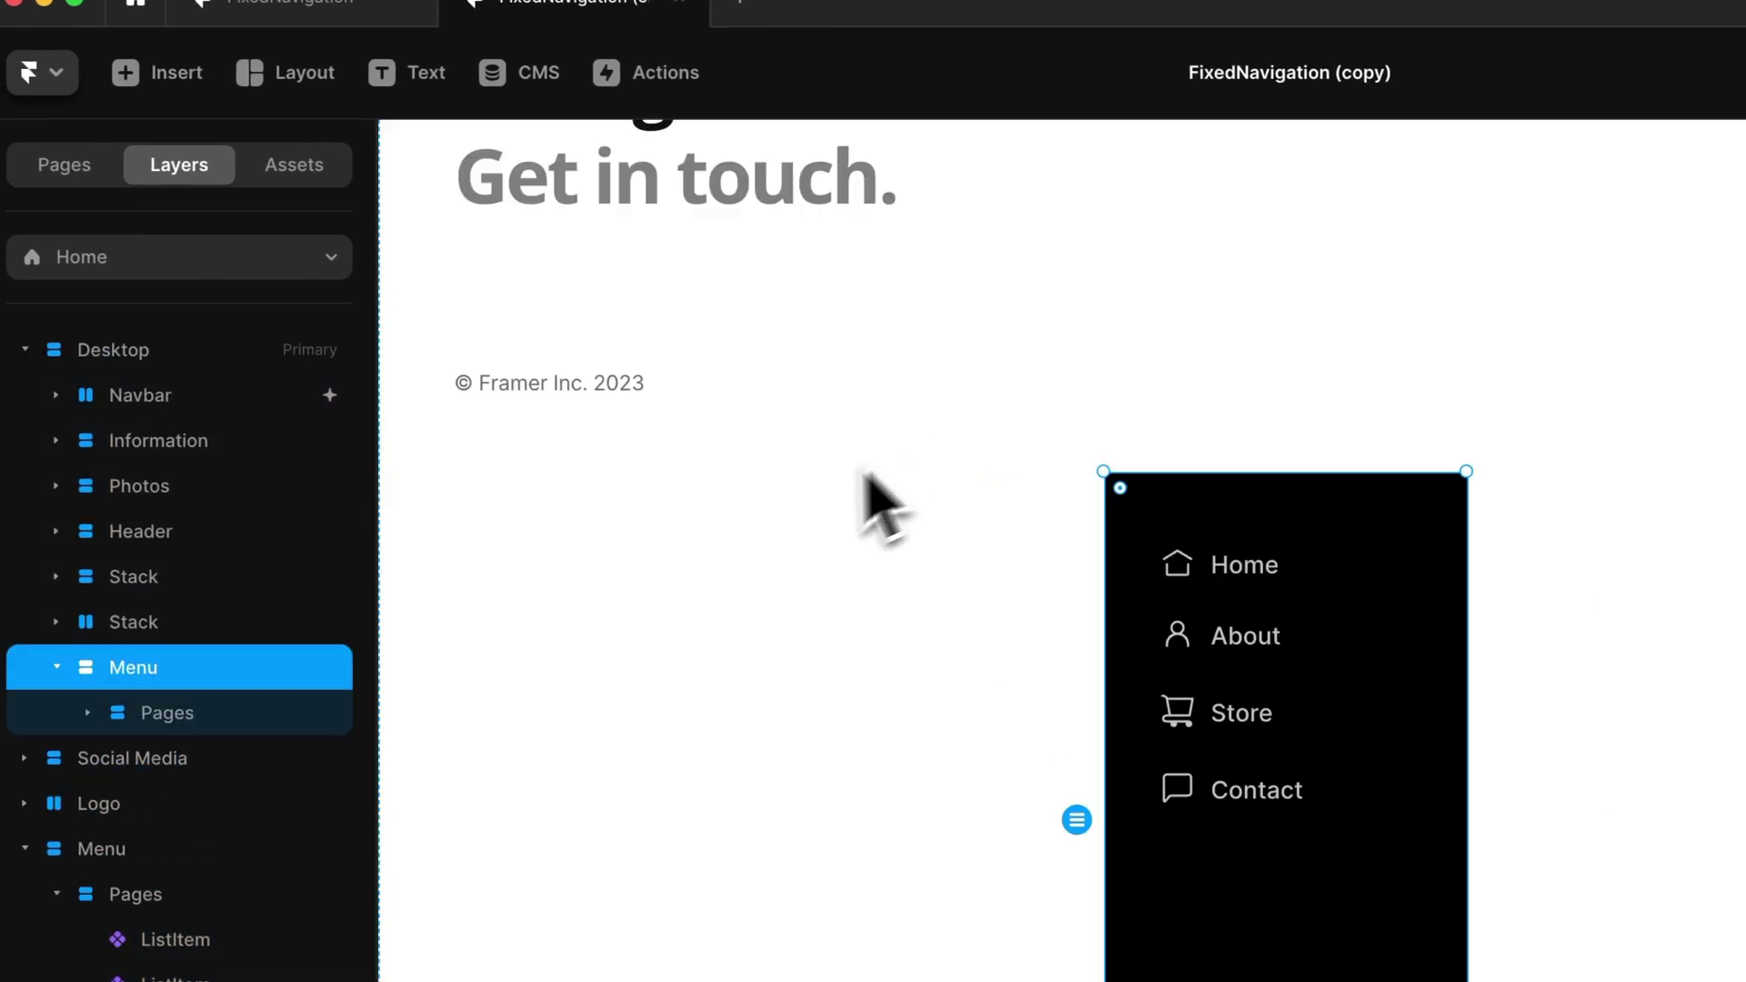
{"action": "scroll", "coordinate": [897, 495], "scroll_direction": "down", "scroll_amount": 3}
- Set the position type of the pasted Menu inside Desktop to Fixed
{"action": "scroll", "coordinate": [800, 533], "scroll_direction": "up", "scroll_amount": 8}
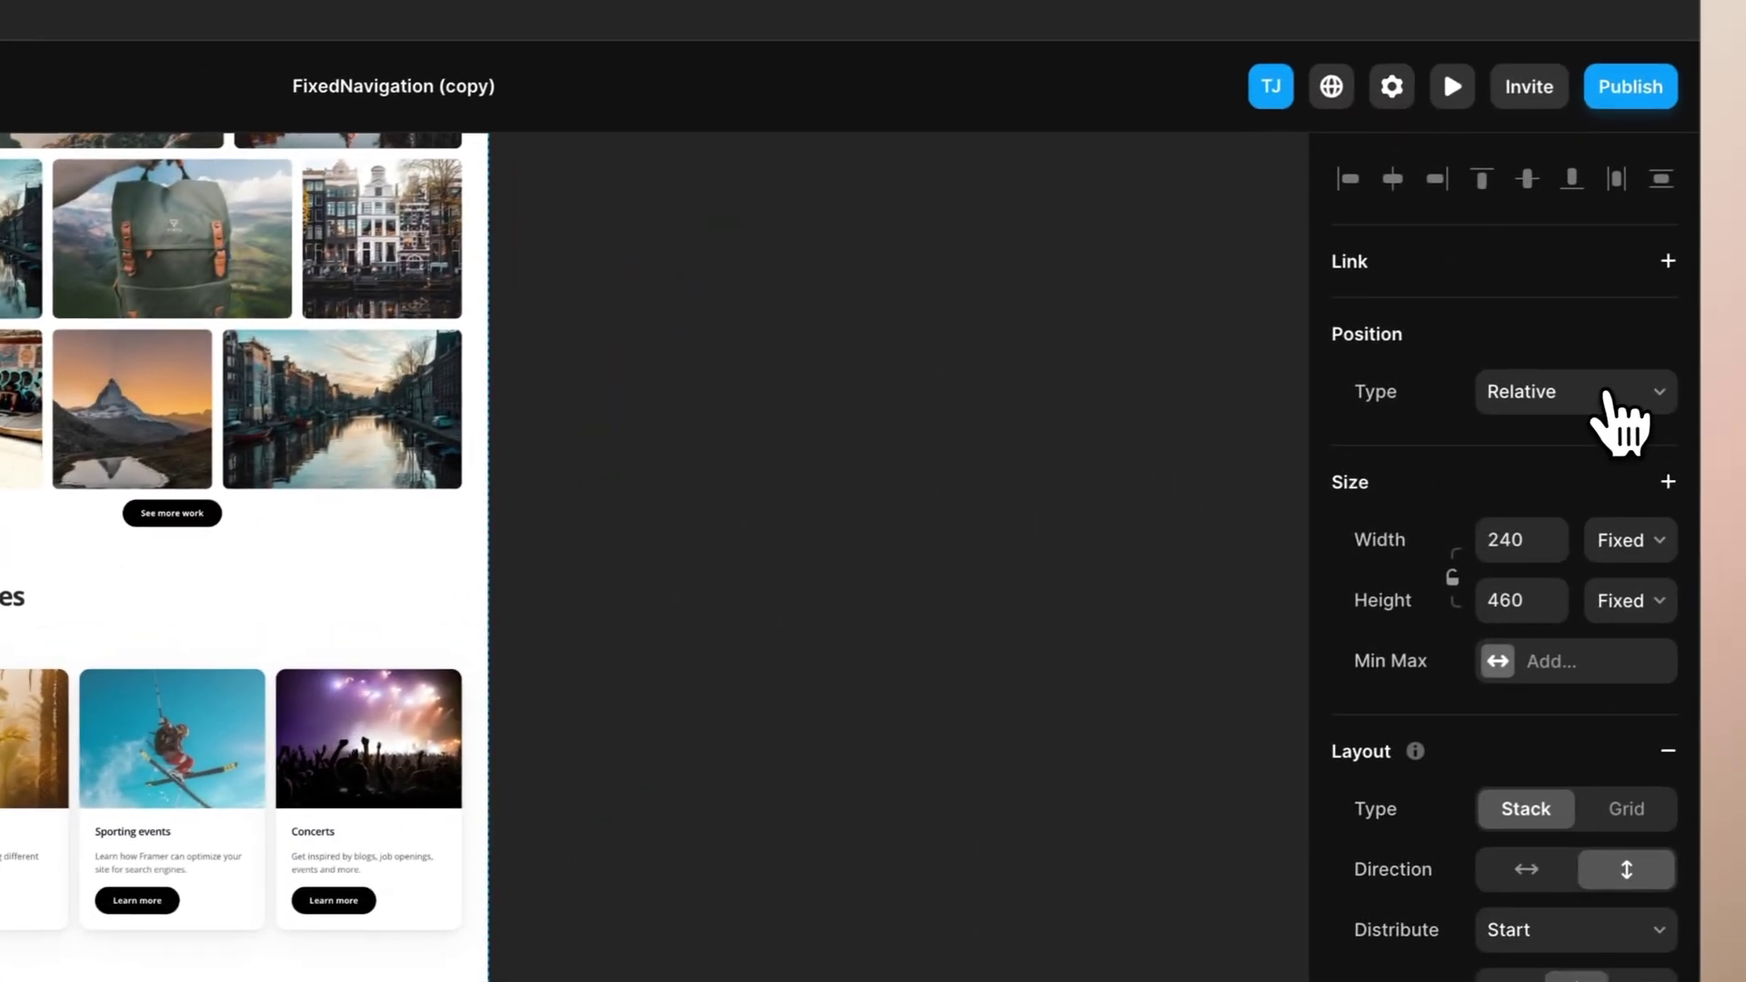
{"action": "left_click", "coordinate": [1557, 401]}
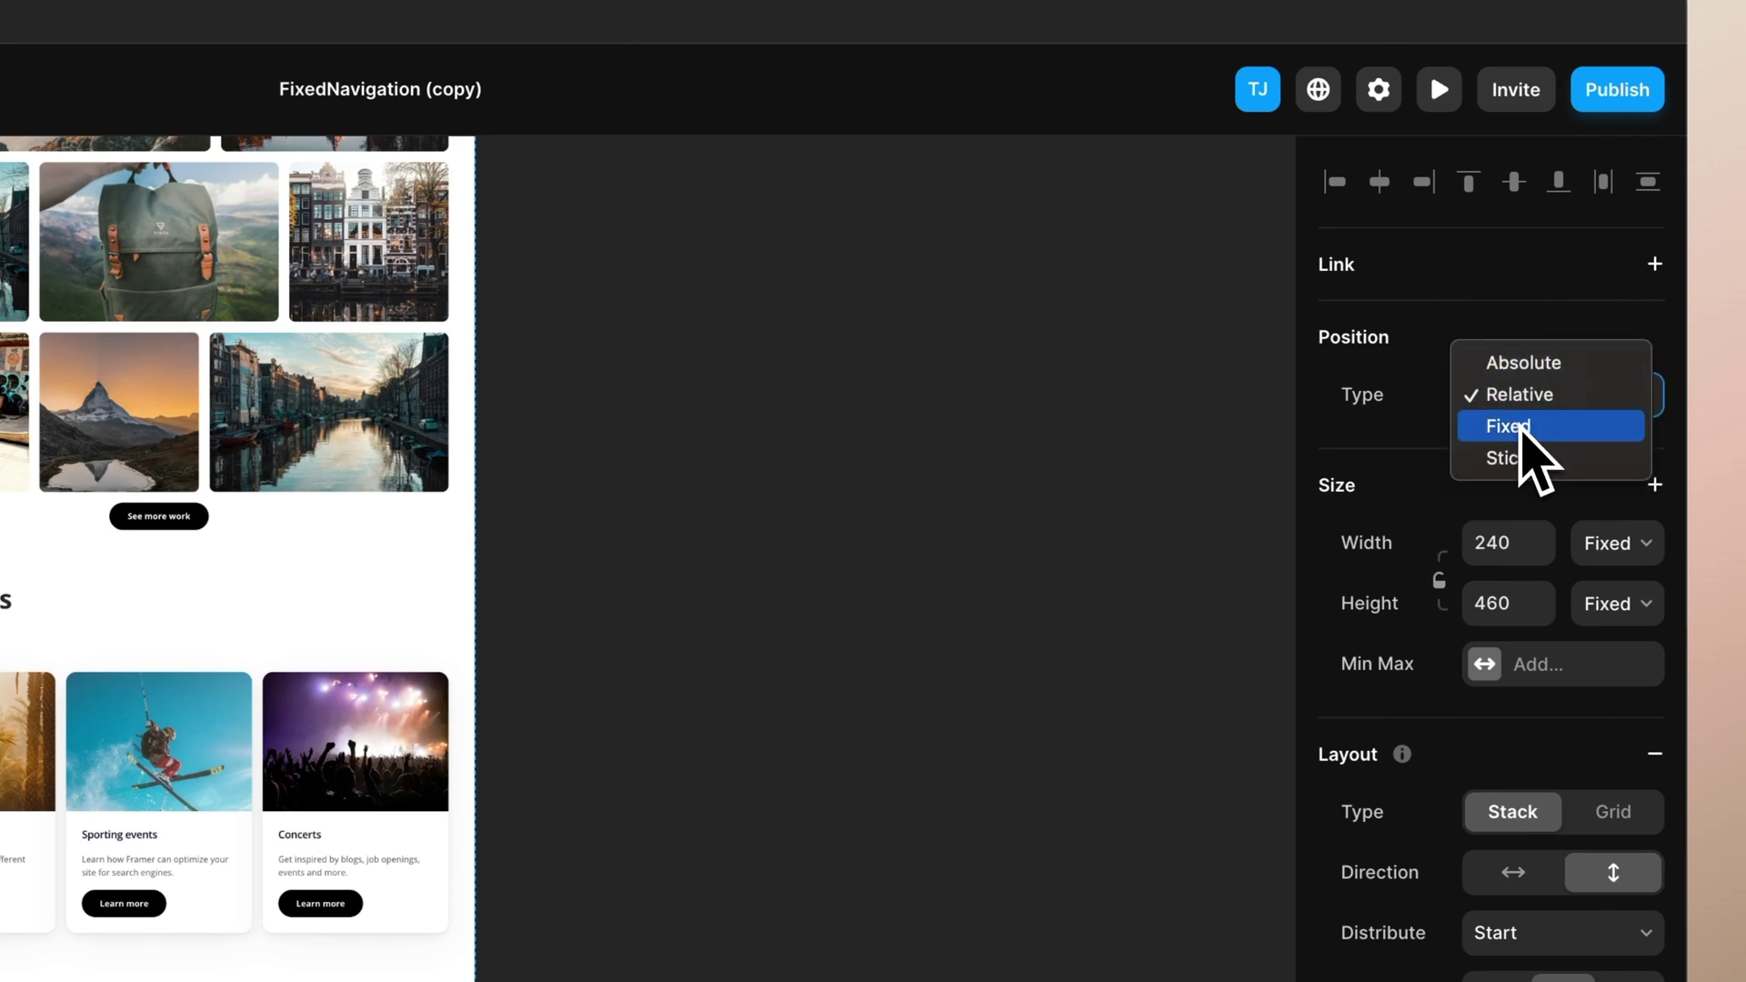
{"action": "left_click", "coordinate": [1521, 426]}
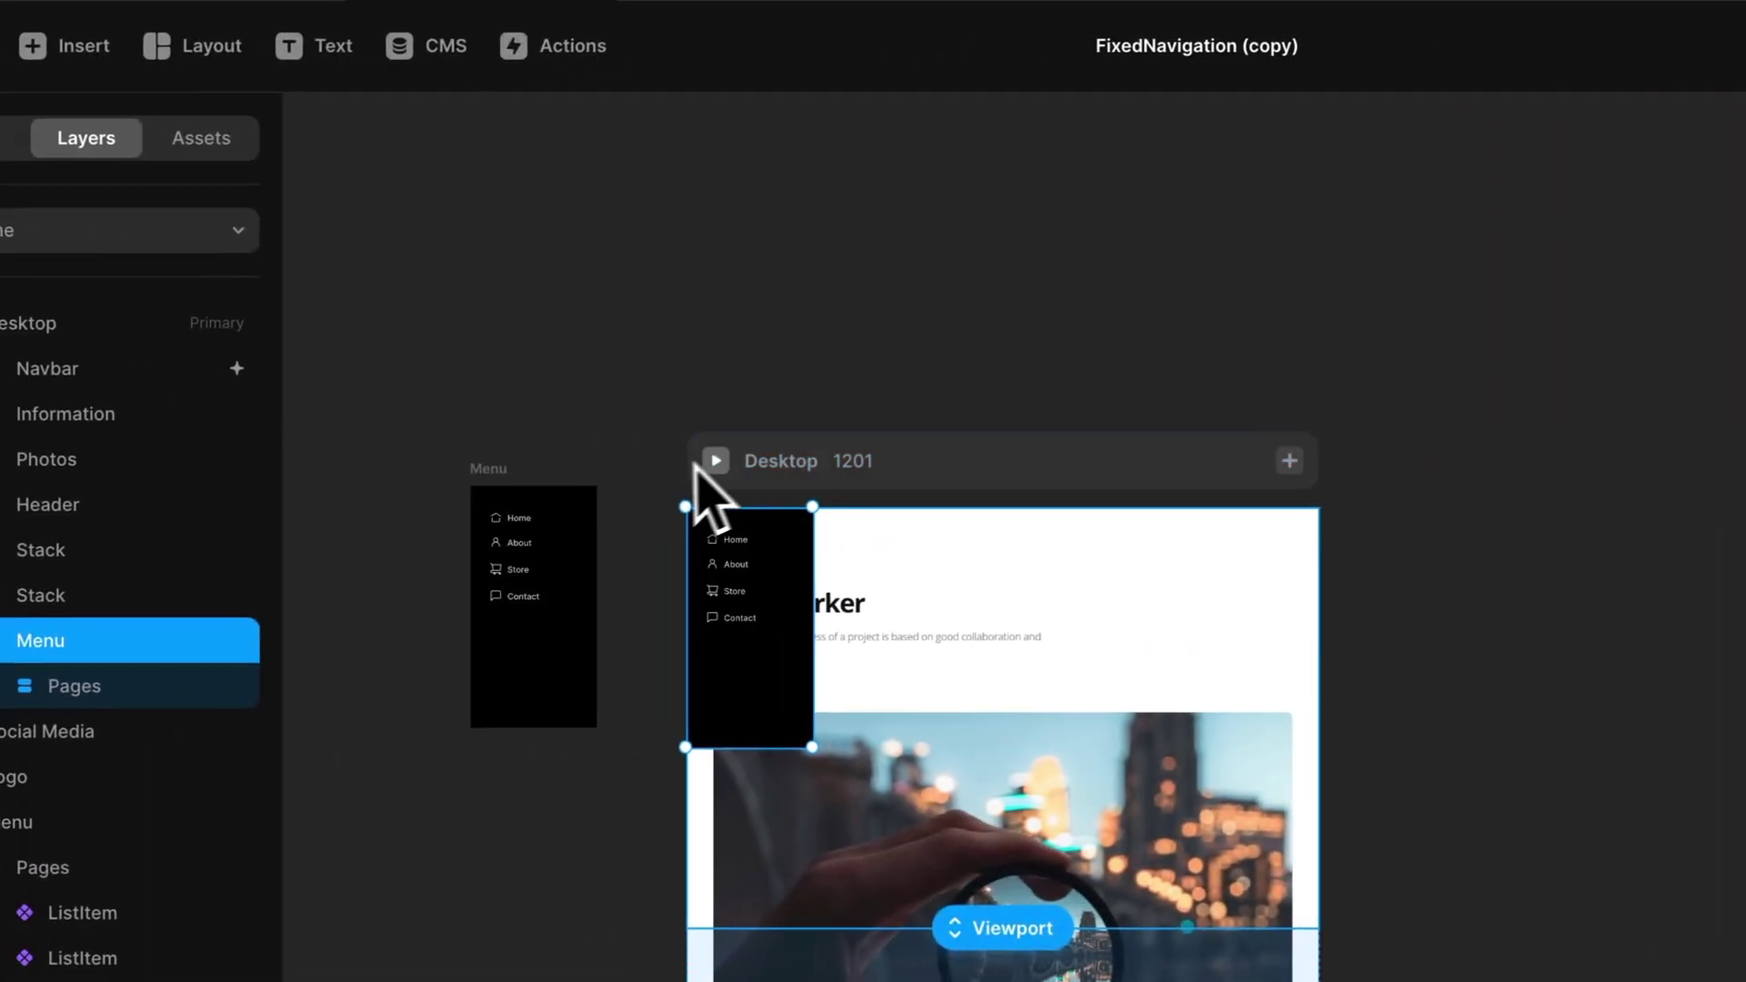
- Change the height sizing of the Menu inside Desktop to Viewport
{"action": "left_click", "coordinate": [673, 455]}
{"action": "scroll", "coordinate": [704, 511], "scroll_direction": "up", "scroll_amount": 5}
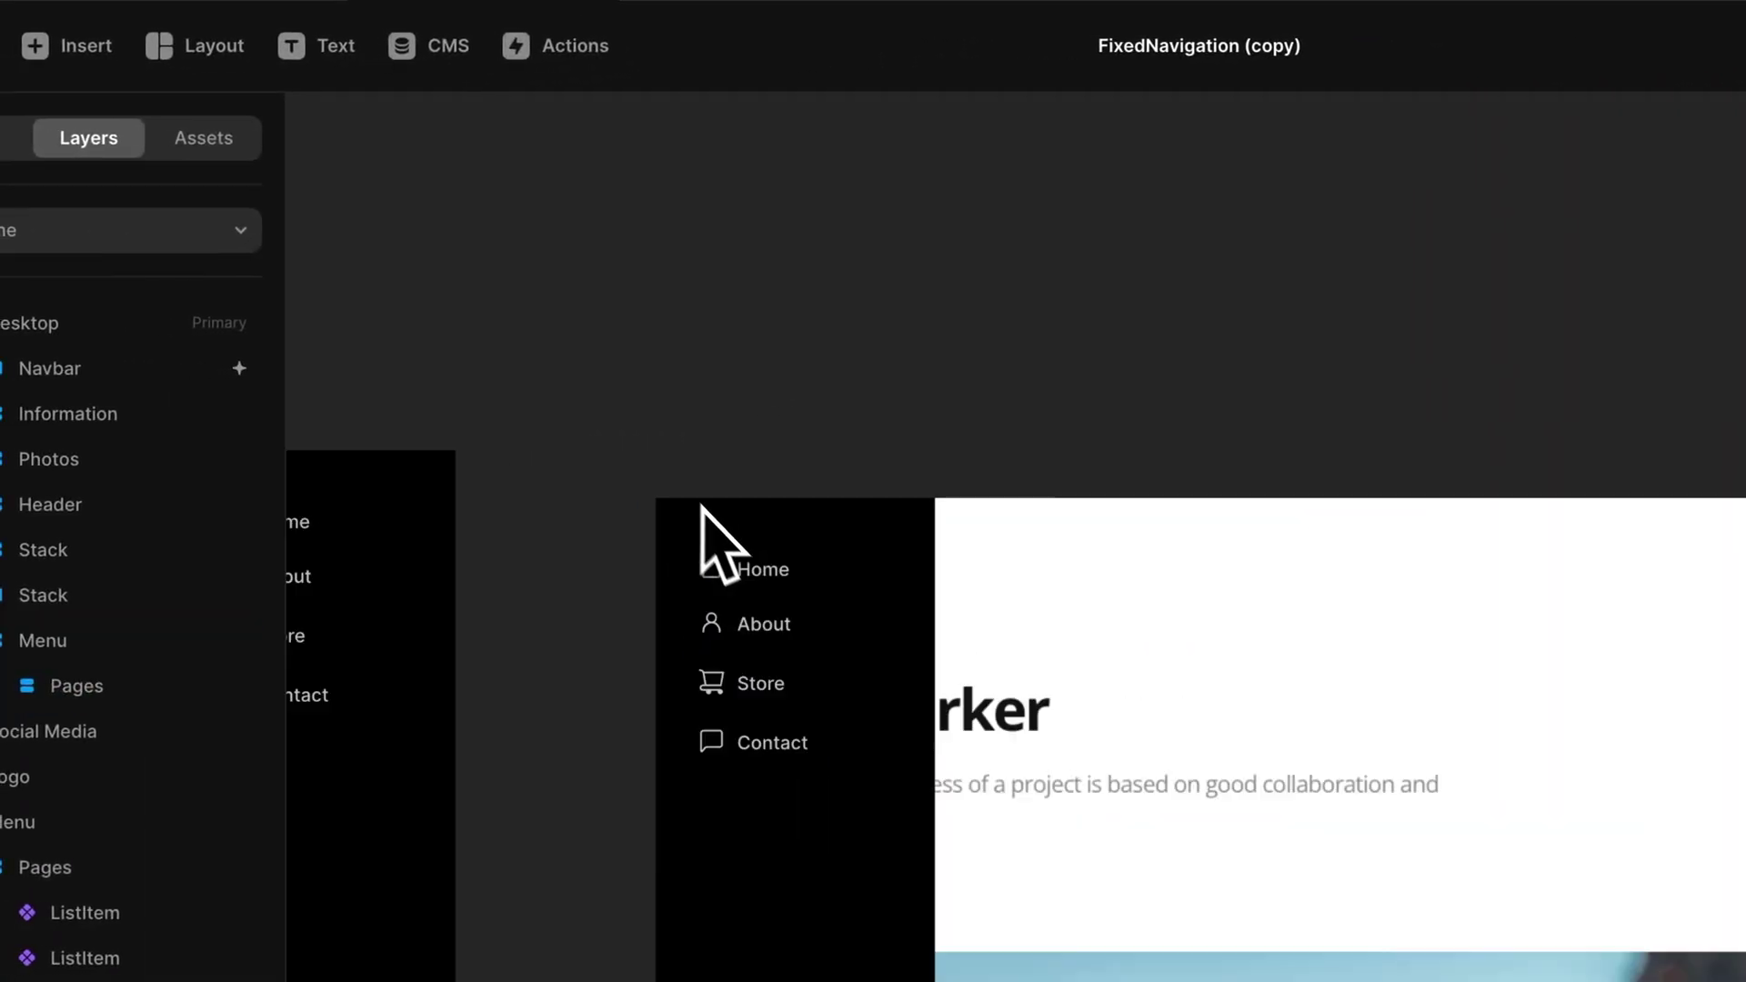
{"action": "scroll", "coordinate": [864, 570], "scroll_direction": "down", "scroll_amount": 3}
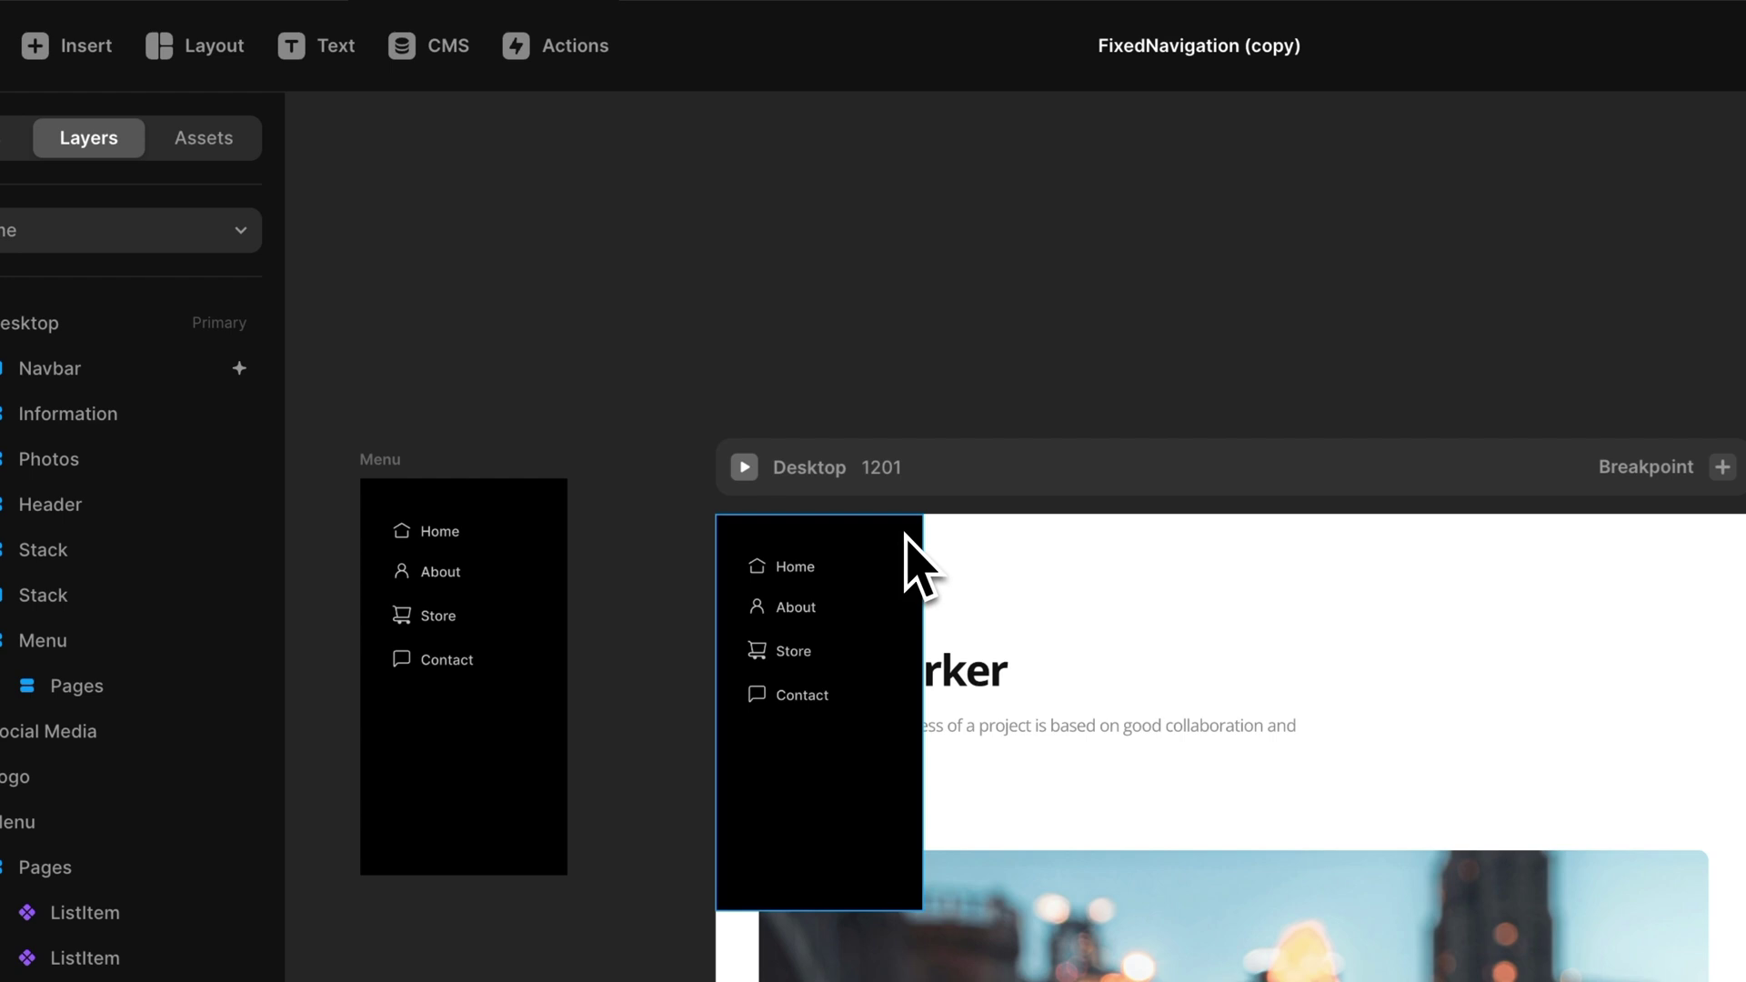
{"action": "left_click", "coordinate": [905, 535]}
{"action": "scroll", "coordinate": [1588, 733], "scroll_direction": "down", "scroll_amount": 3}
{"action": "scroll", "coordinate": [1583, 731], "scroll_direction": "up", "scroll_amount": 3}
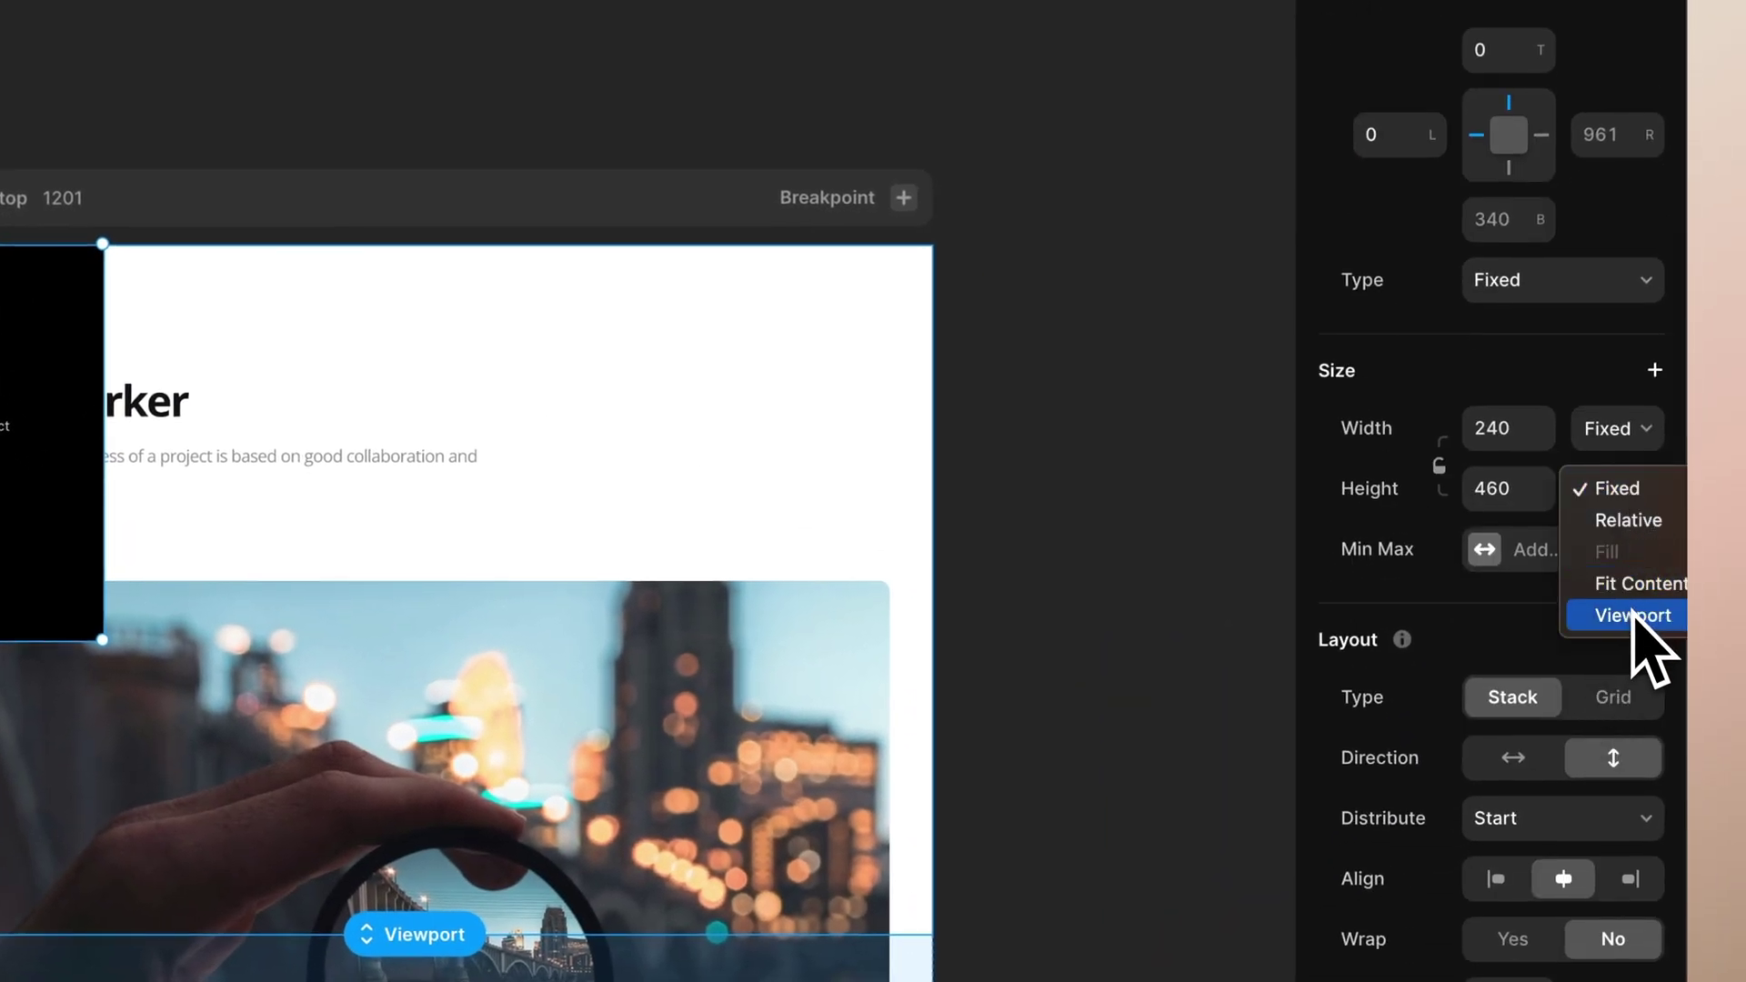
{"action": "left_click", "coordinate": [1633, 616]}
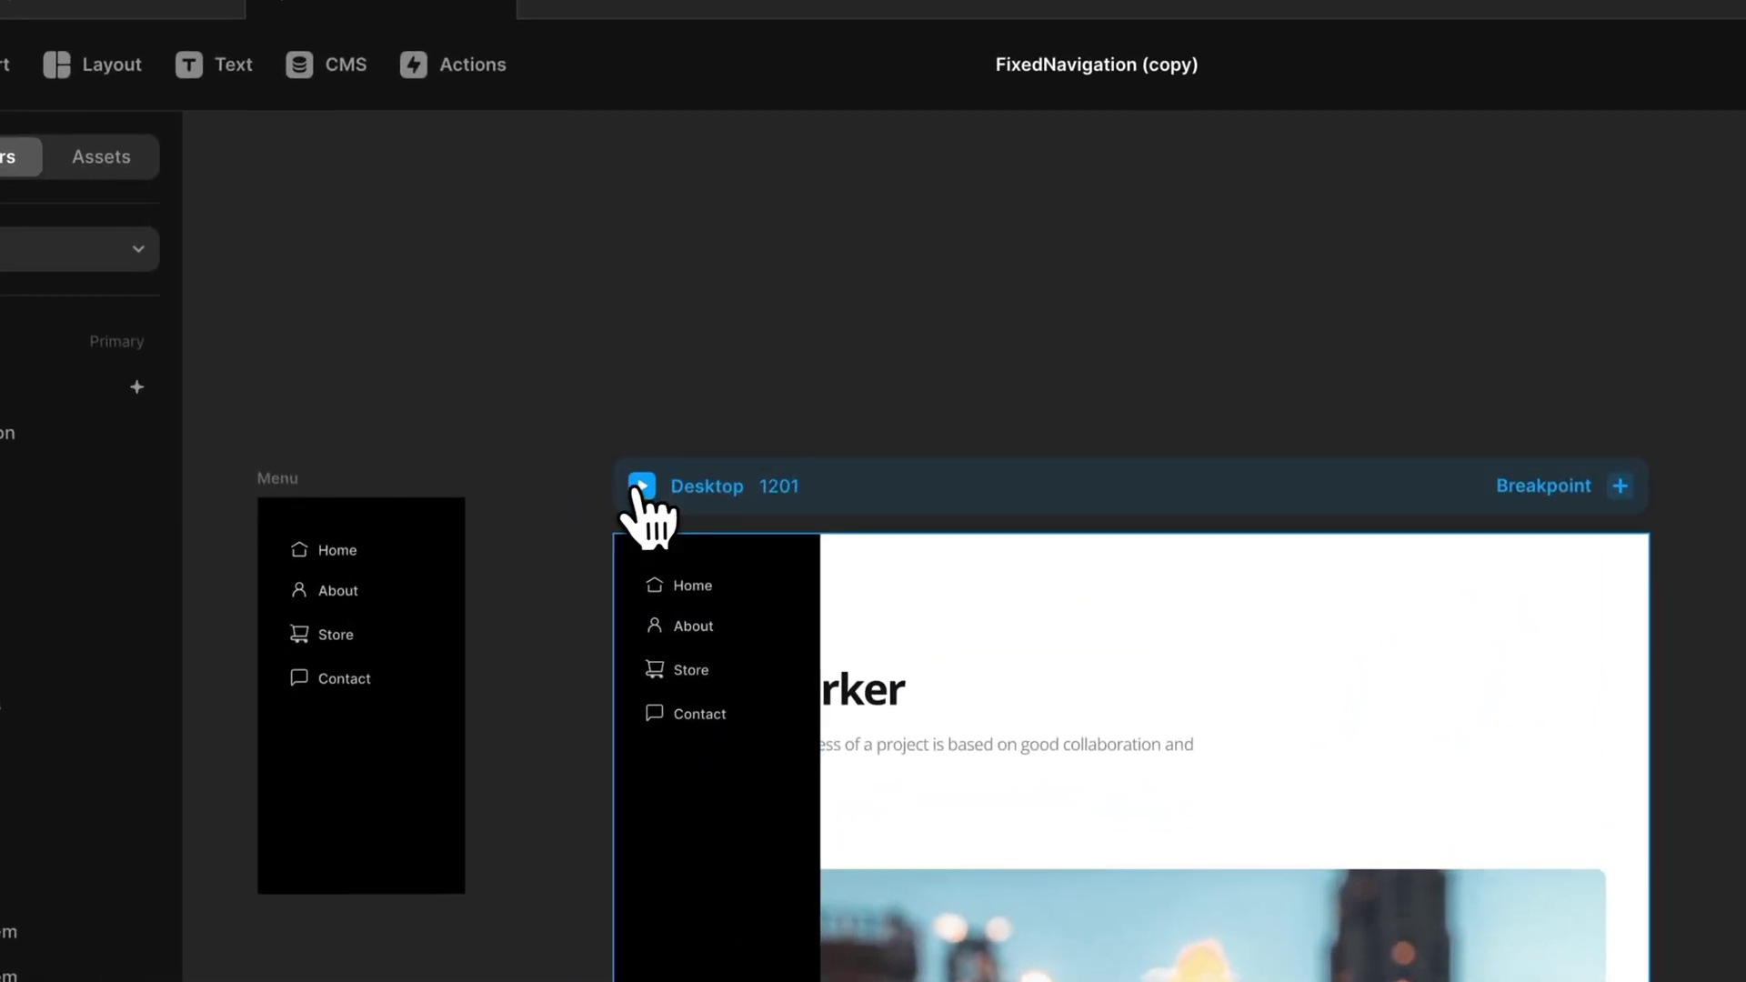
- Preview the Desktop page and scroll through it to check the fixed Menu, and return to the canvas
{"action": "left_click", "coordinate": [641, 487]}
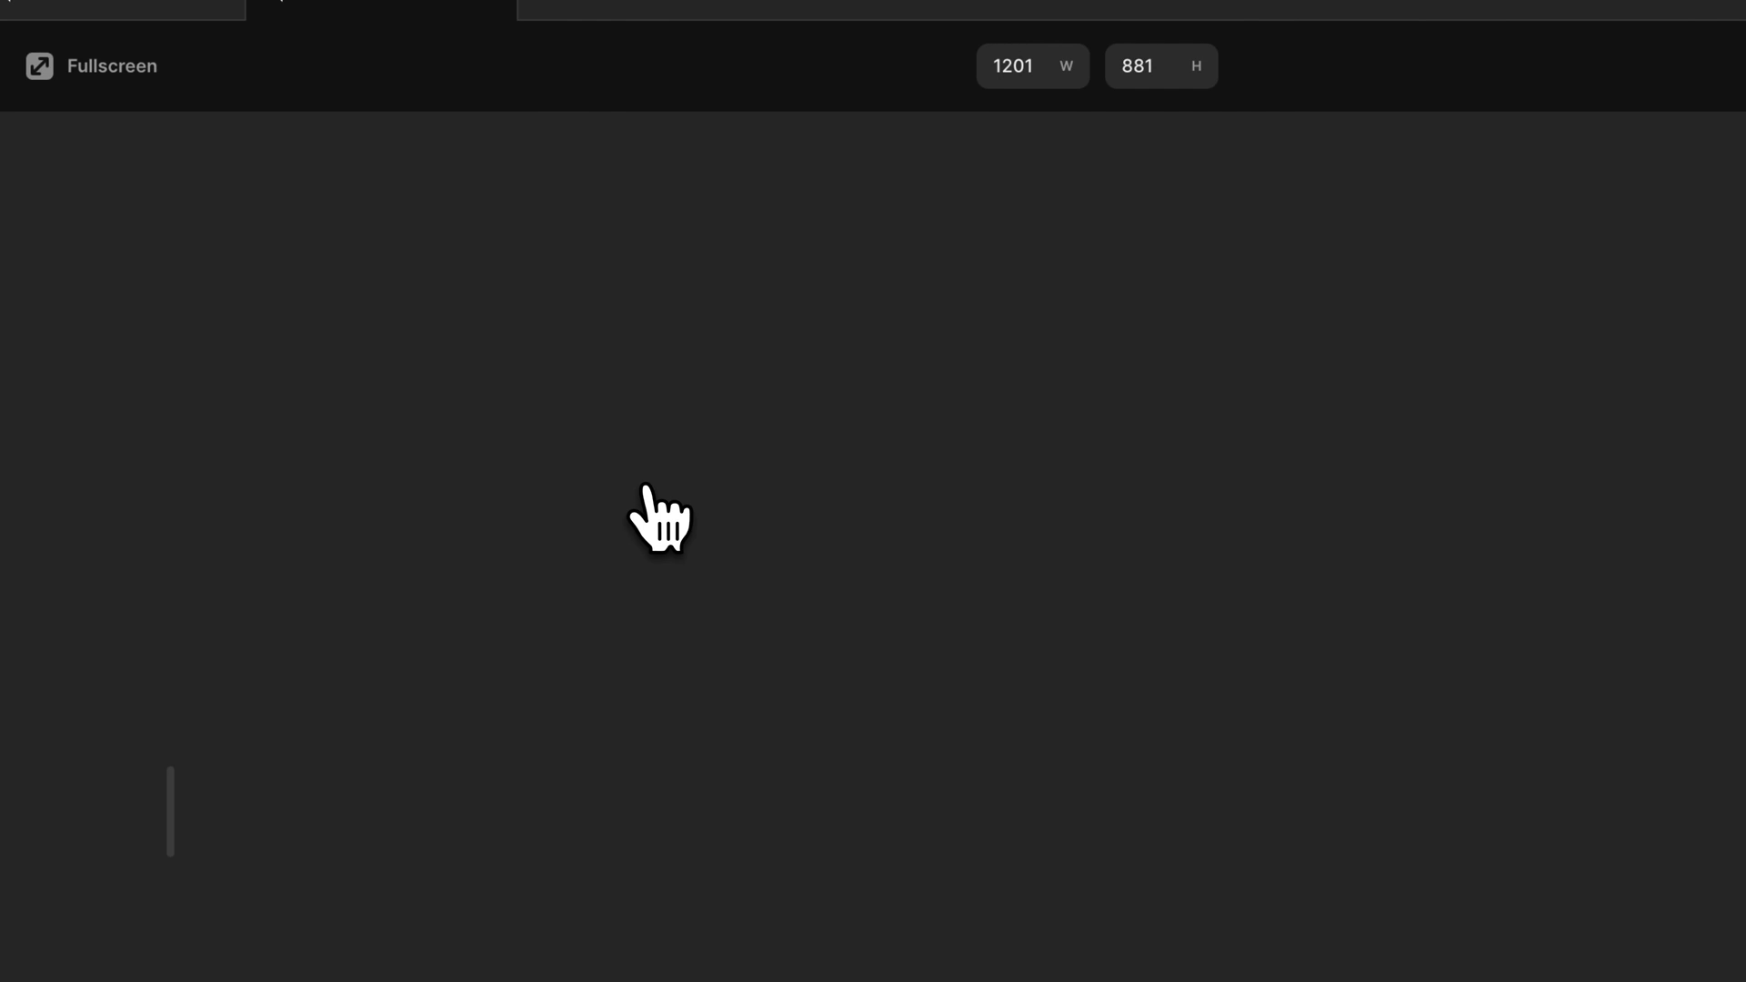
{"action": "scroll", "coordinate": [887, 605], "scroll_direction": "down", "scroll_amount": 15}
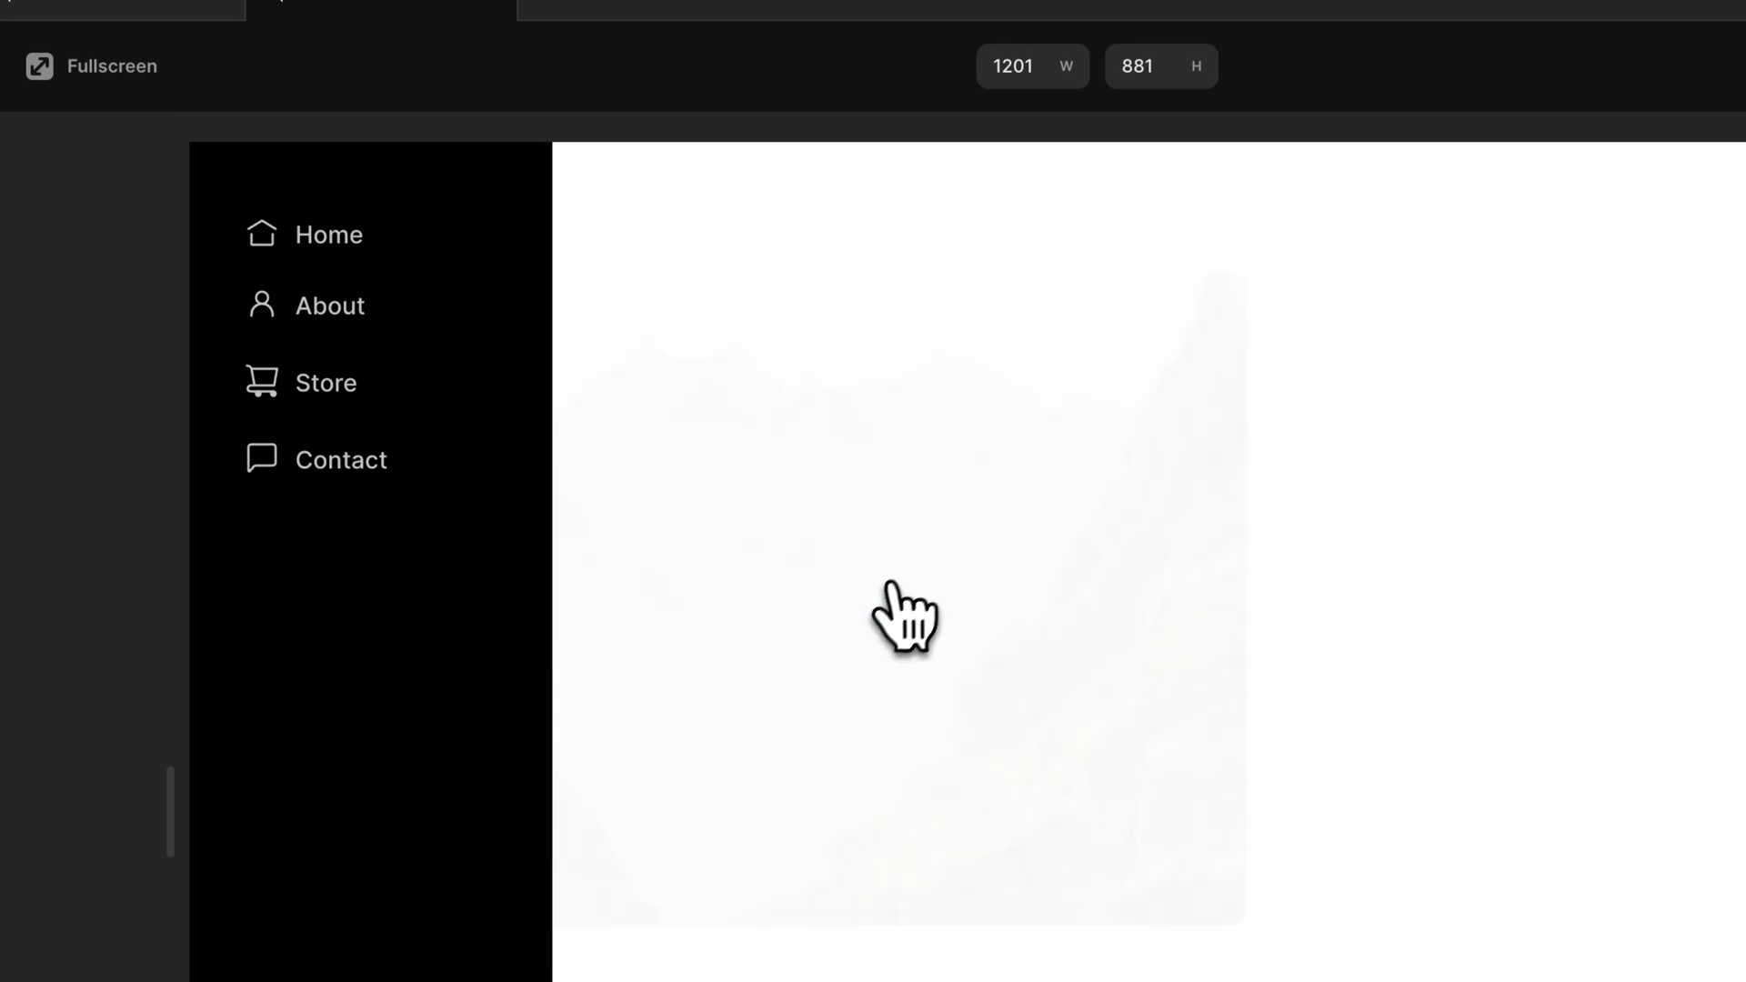
{"action": "scroll", "coordinate": [826, 289], "scroll_direction": "up", "scroll_amount": 15}
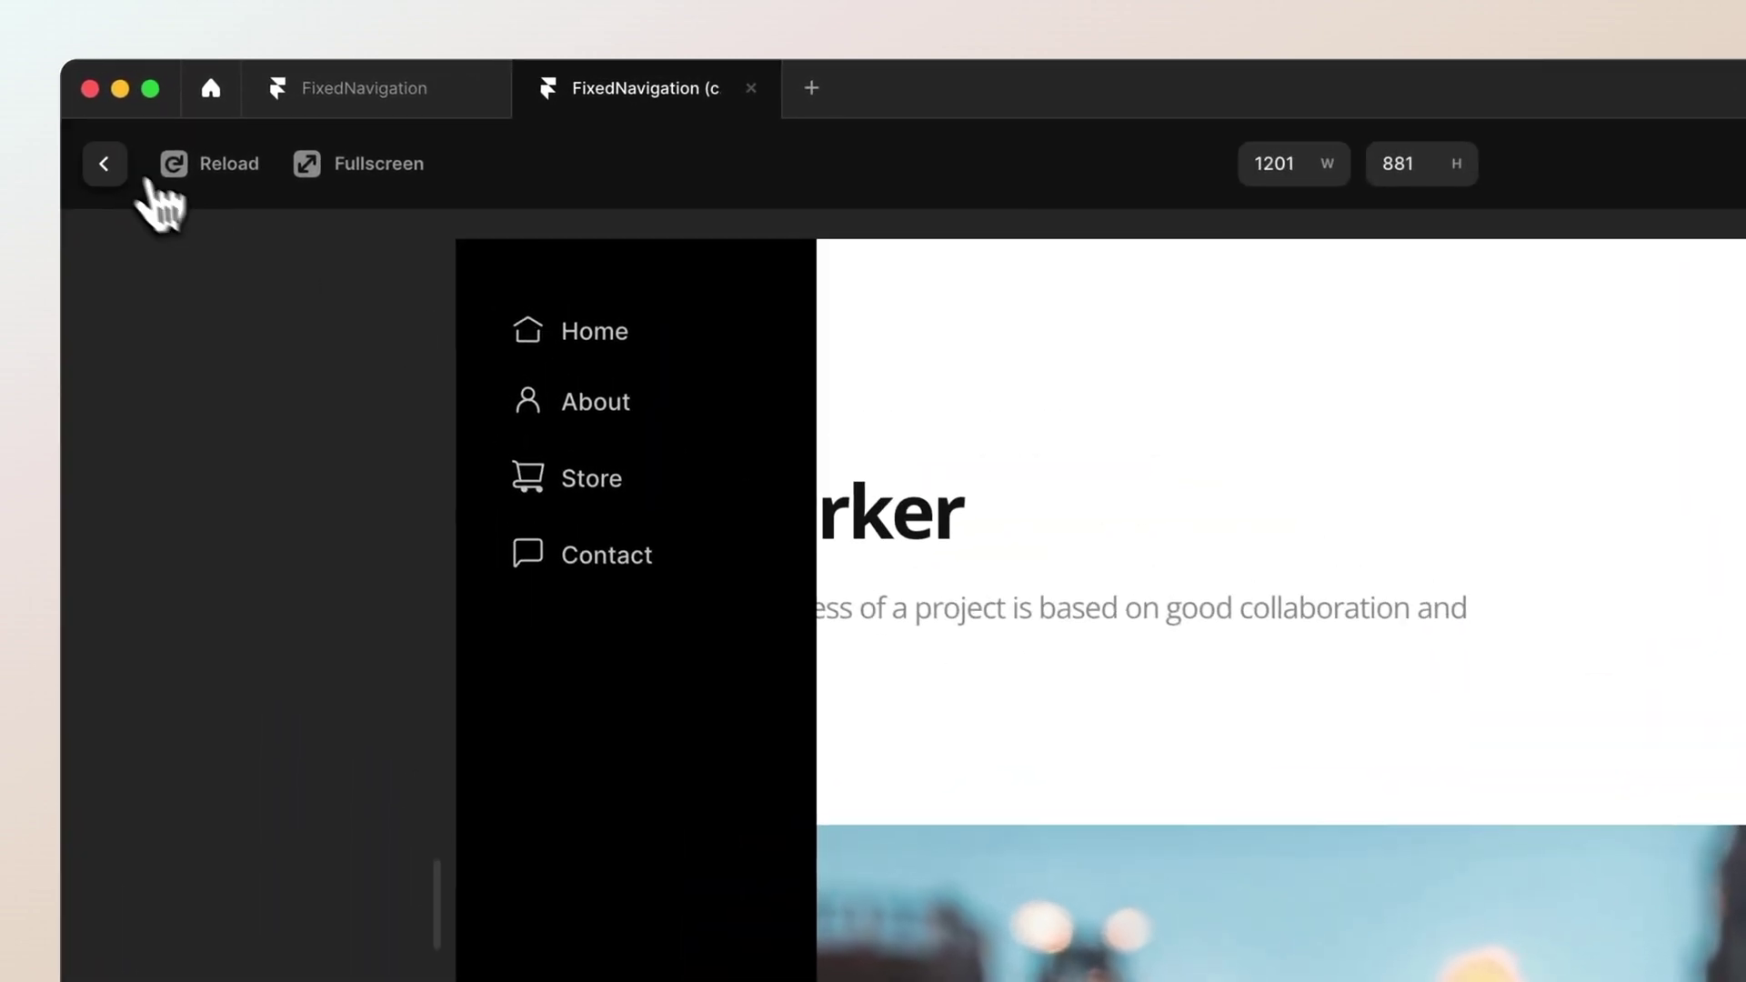
{"action": "left_click", "coordinate": [173, 117]}
- Give the Desktop frame a left padding matching the Menu's width so the page content clears the side navigation
{"action": "left_click", "coordinate": [979, 348]}
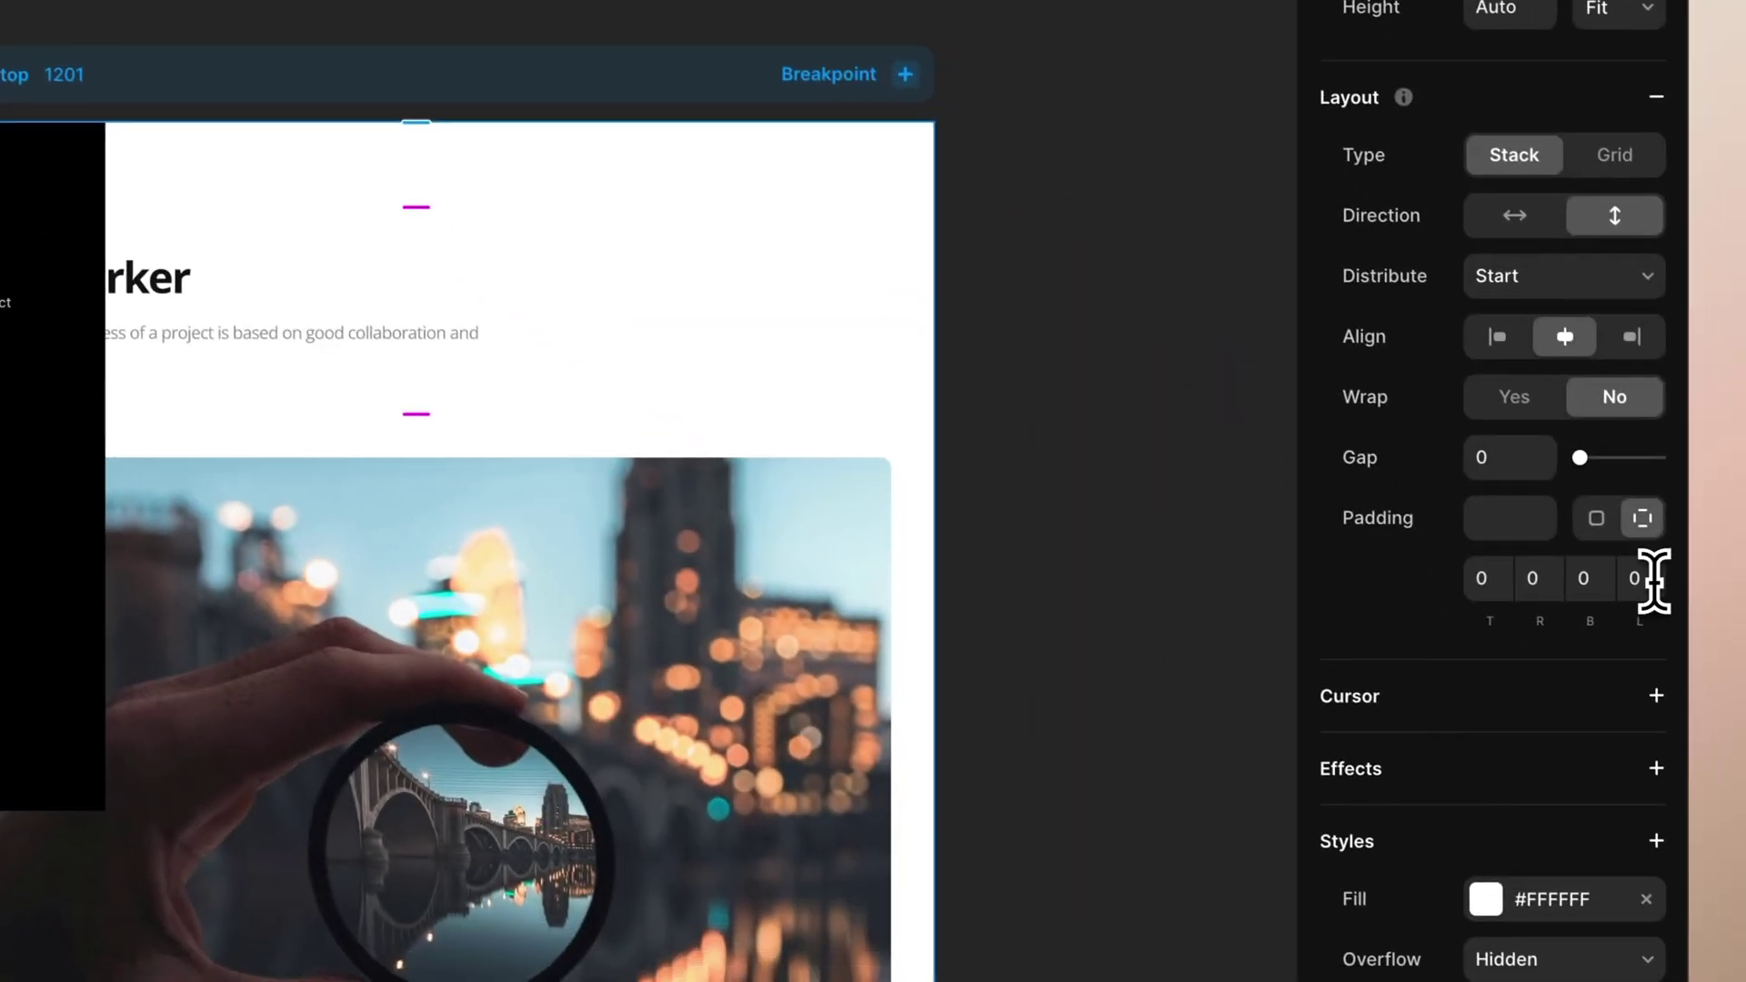
{"action": "left_click", "coordinate": [1648, 581]}
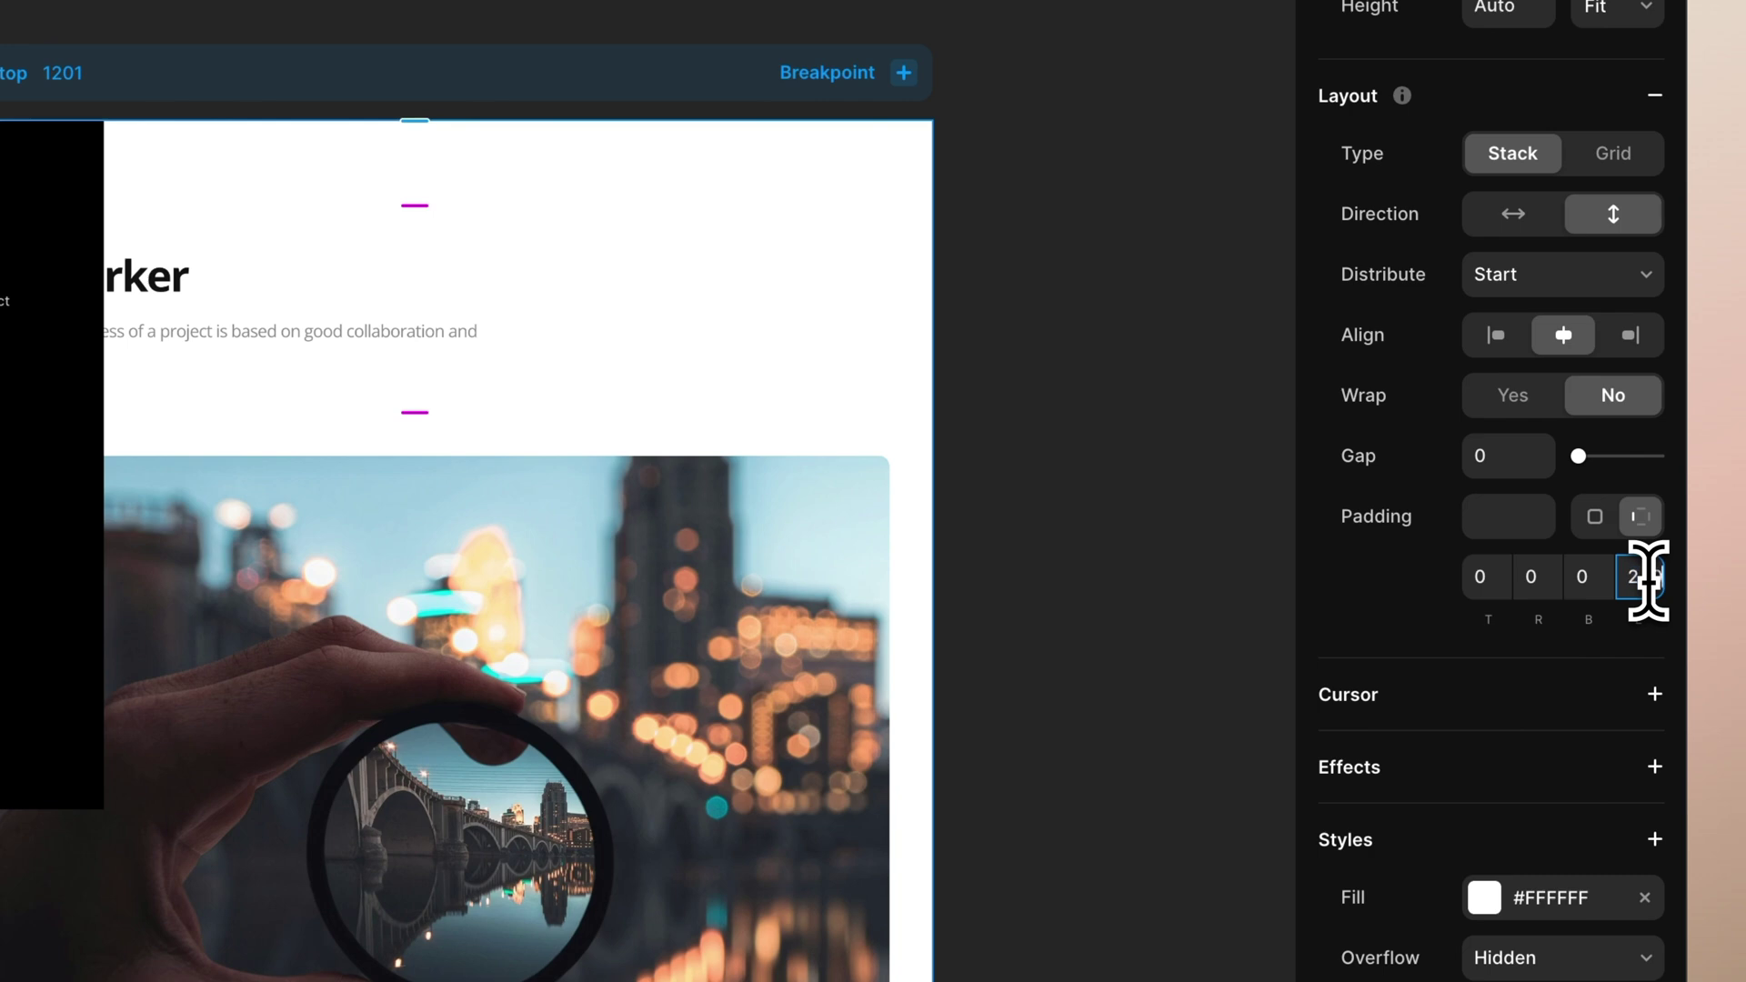
{"action": "key", "text": "Return"}
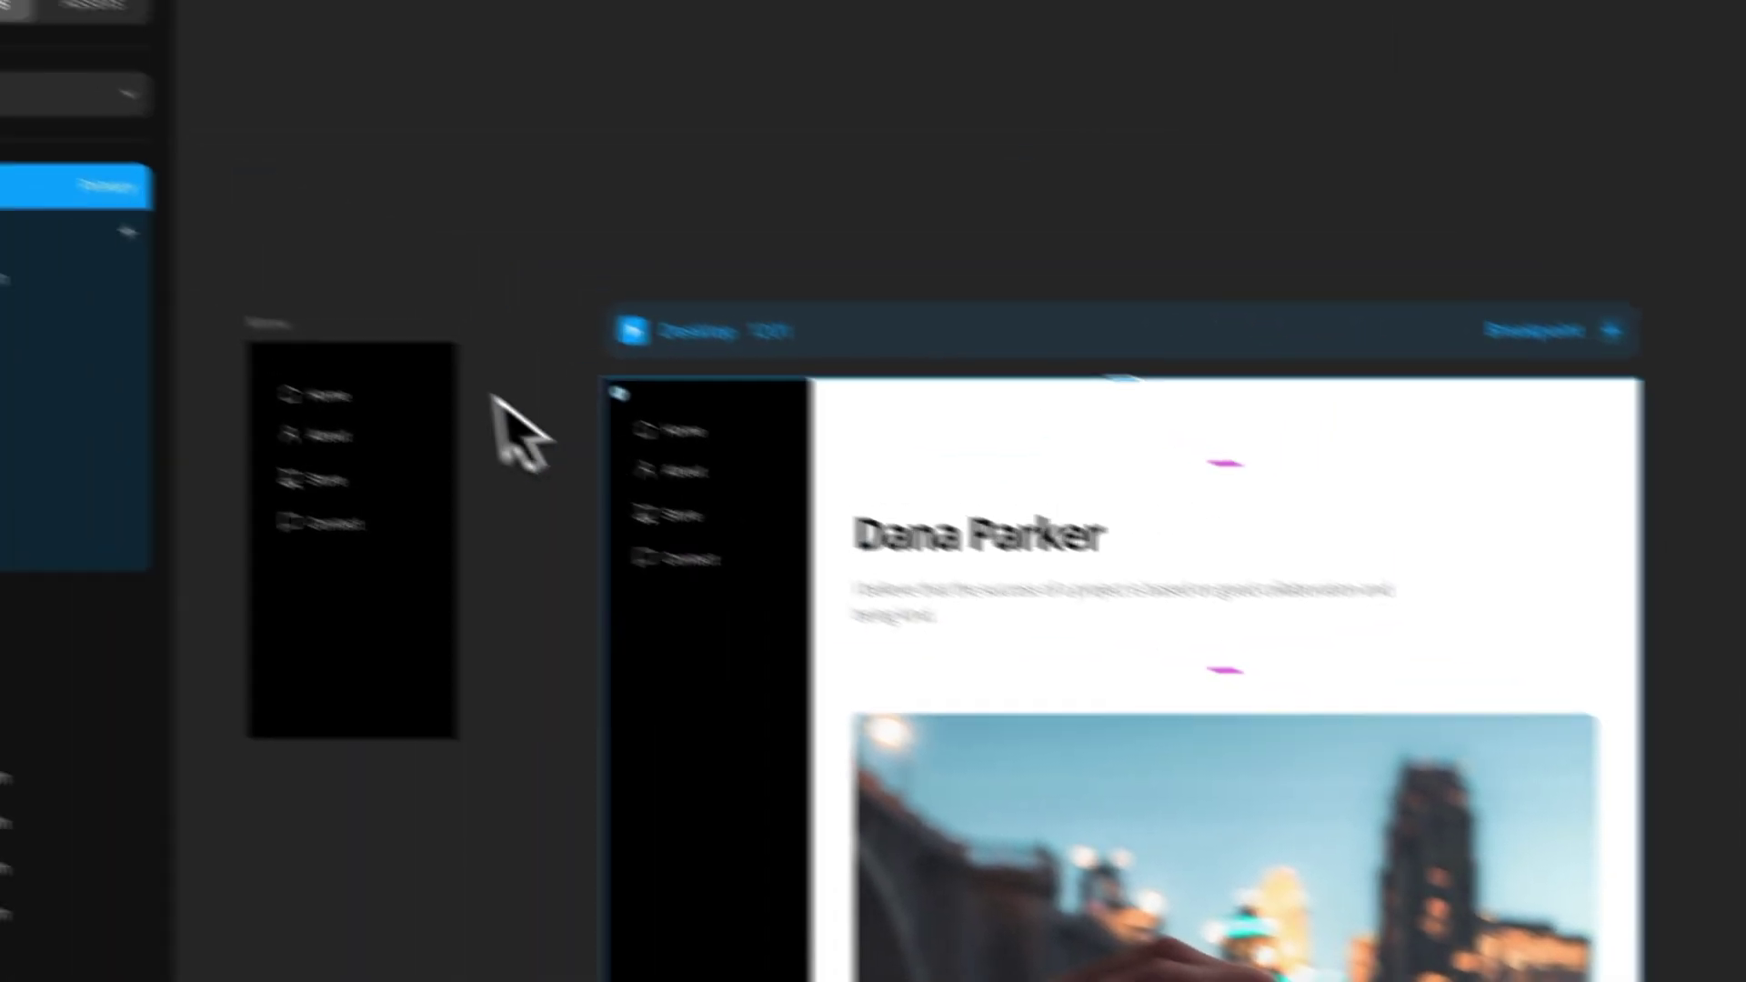
- Preview the page again and scroll down to check the content beside the Menu, and return to the canvas
{"action": "left_click", "coordinate": [669, 427]}
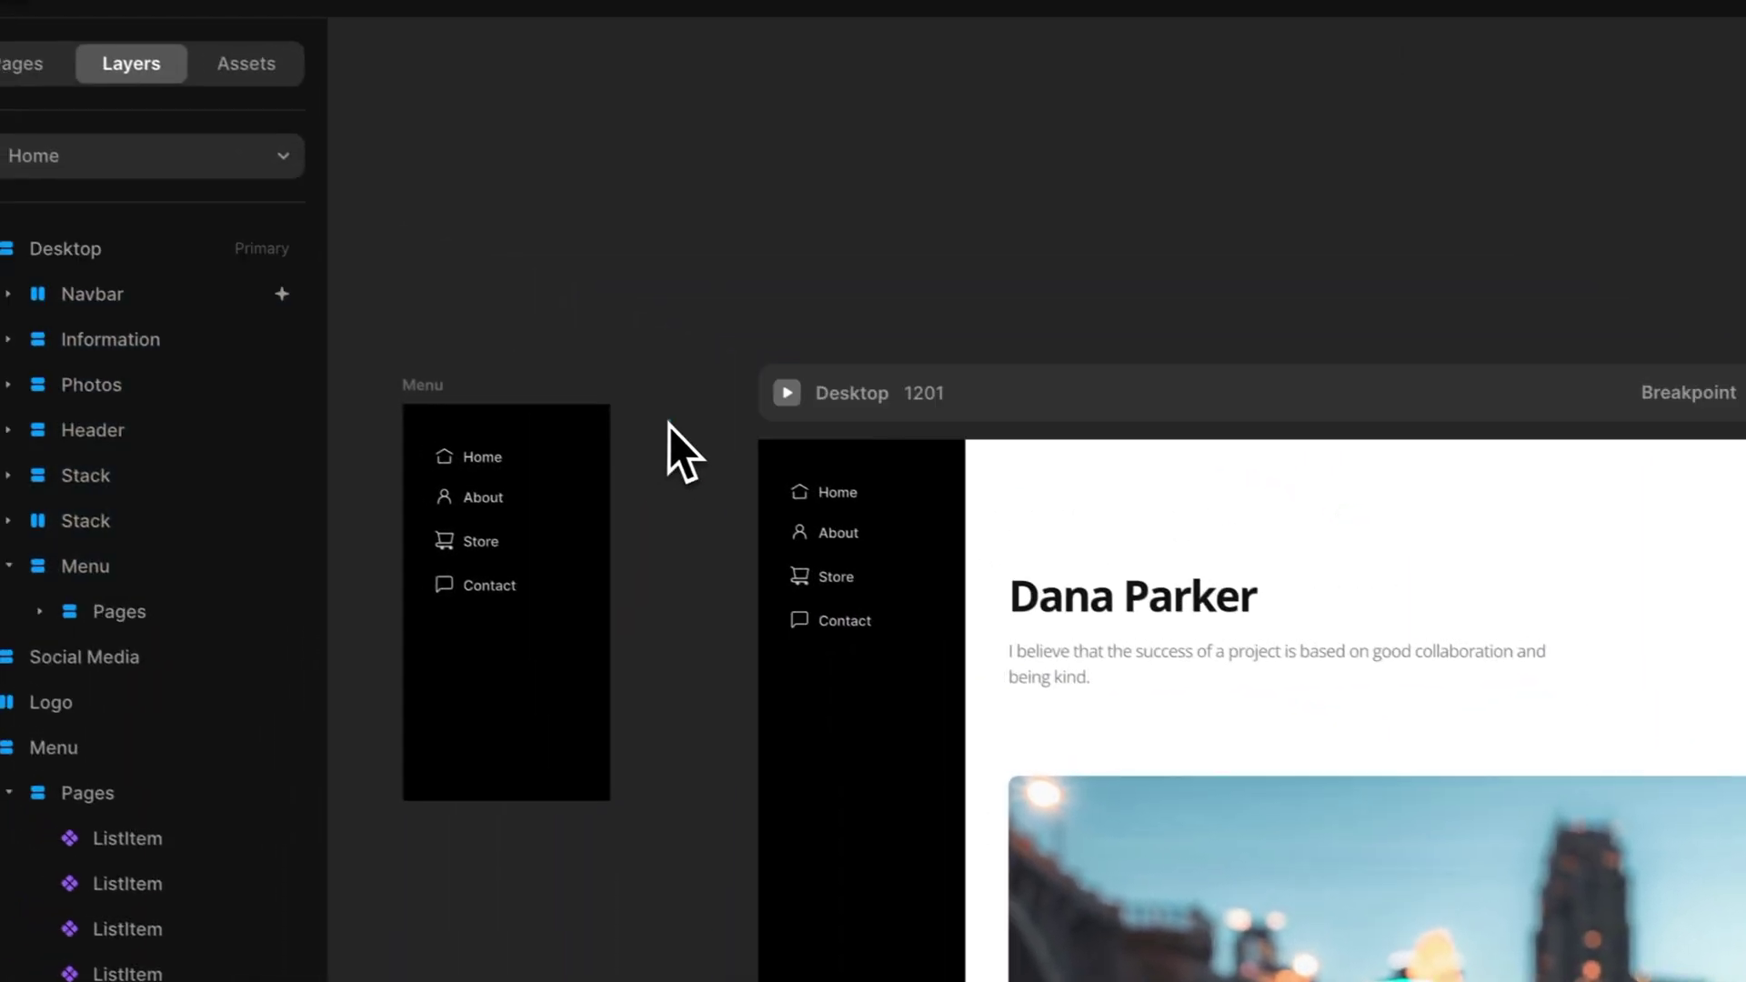
{"action": "left_click", "coordinate": [787, 392]}
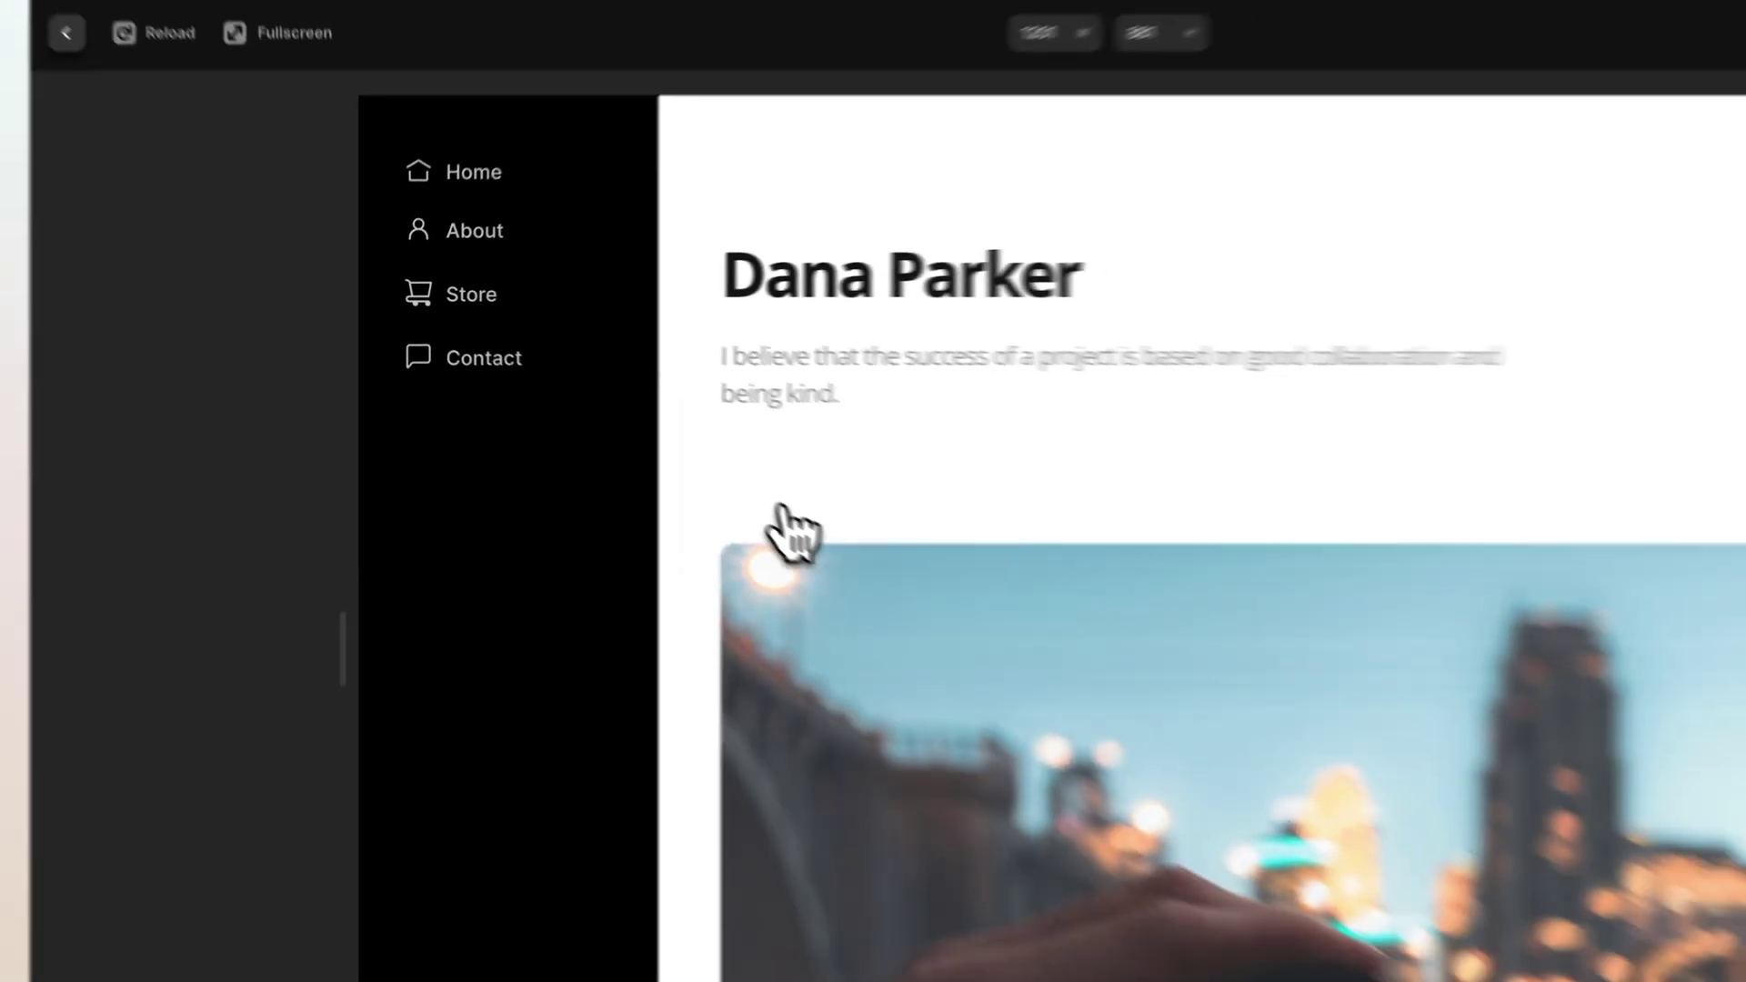
{"action": "scroll", "coordinate": [864, 565], "scroll_direction": "down", "scroll_amount": 5}
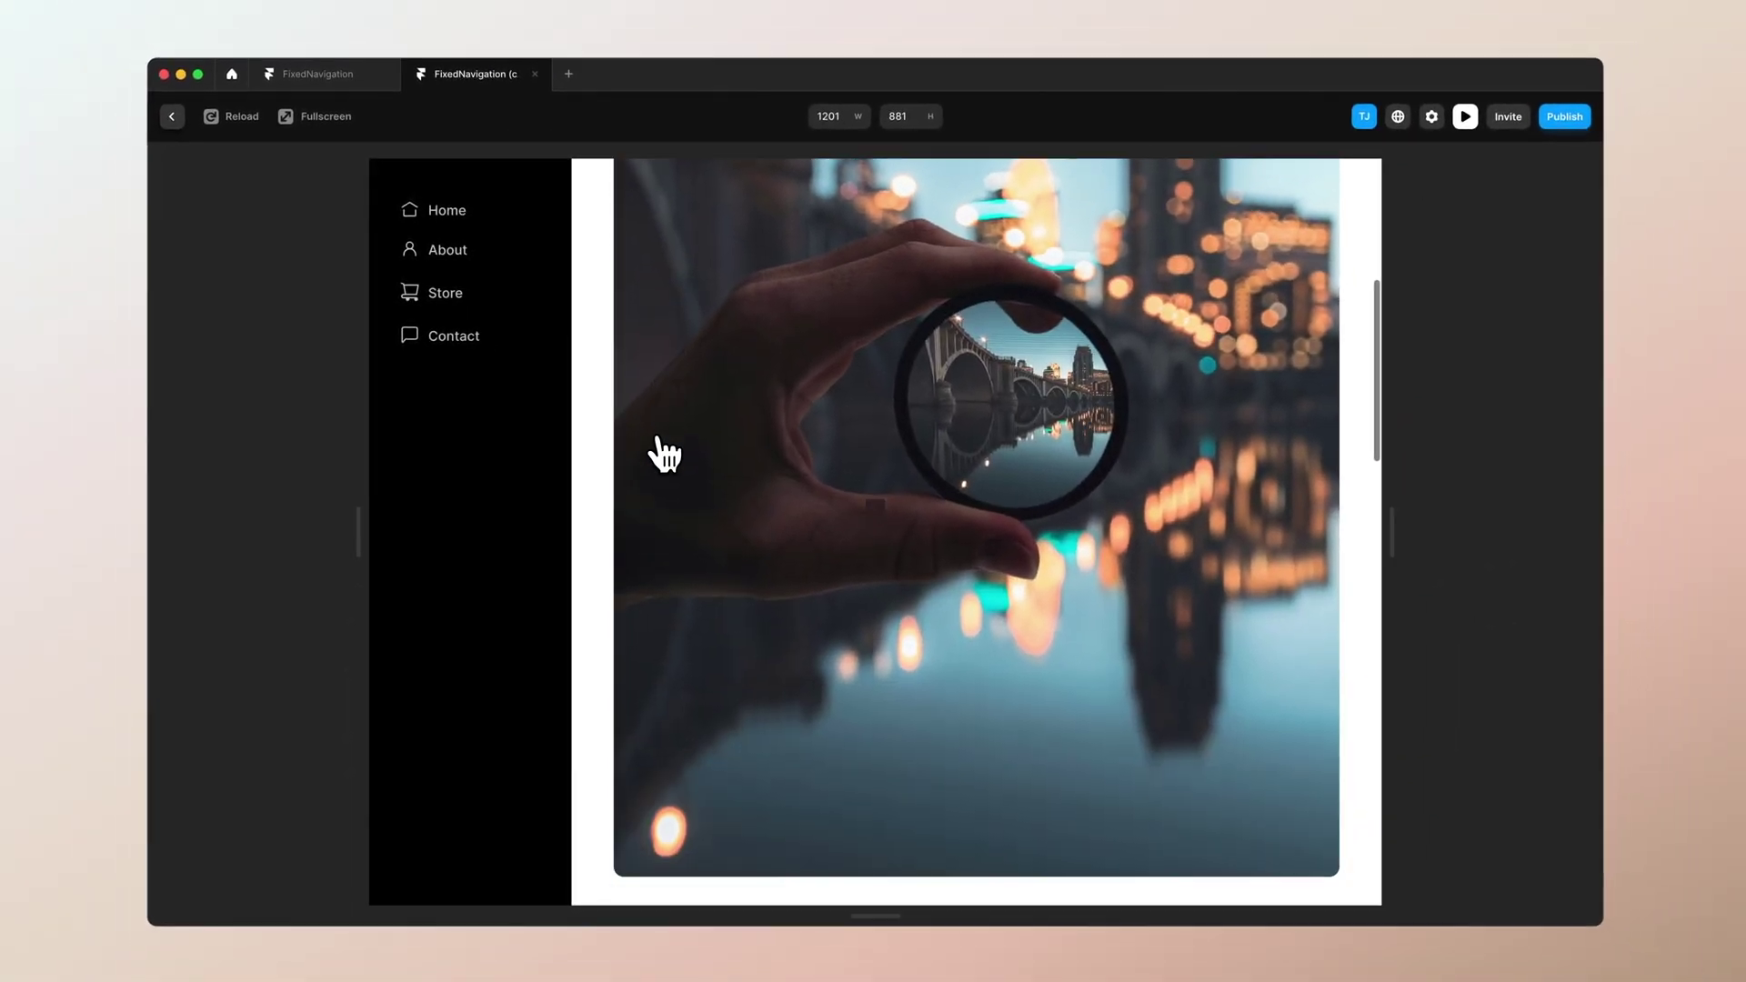
{"action": "scroll", "coordinate": [665, 455], "scroll_direction": "down", "scroll_amount": 3}
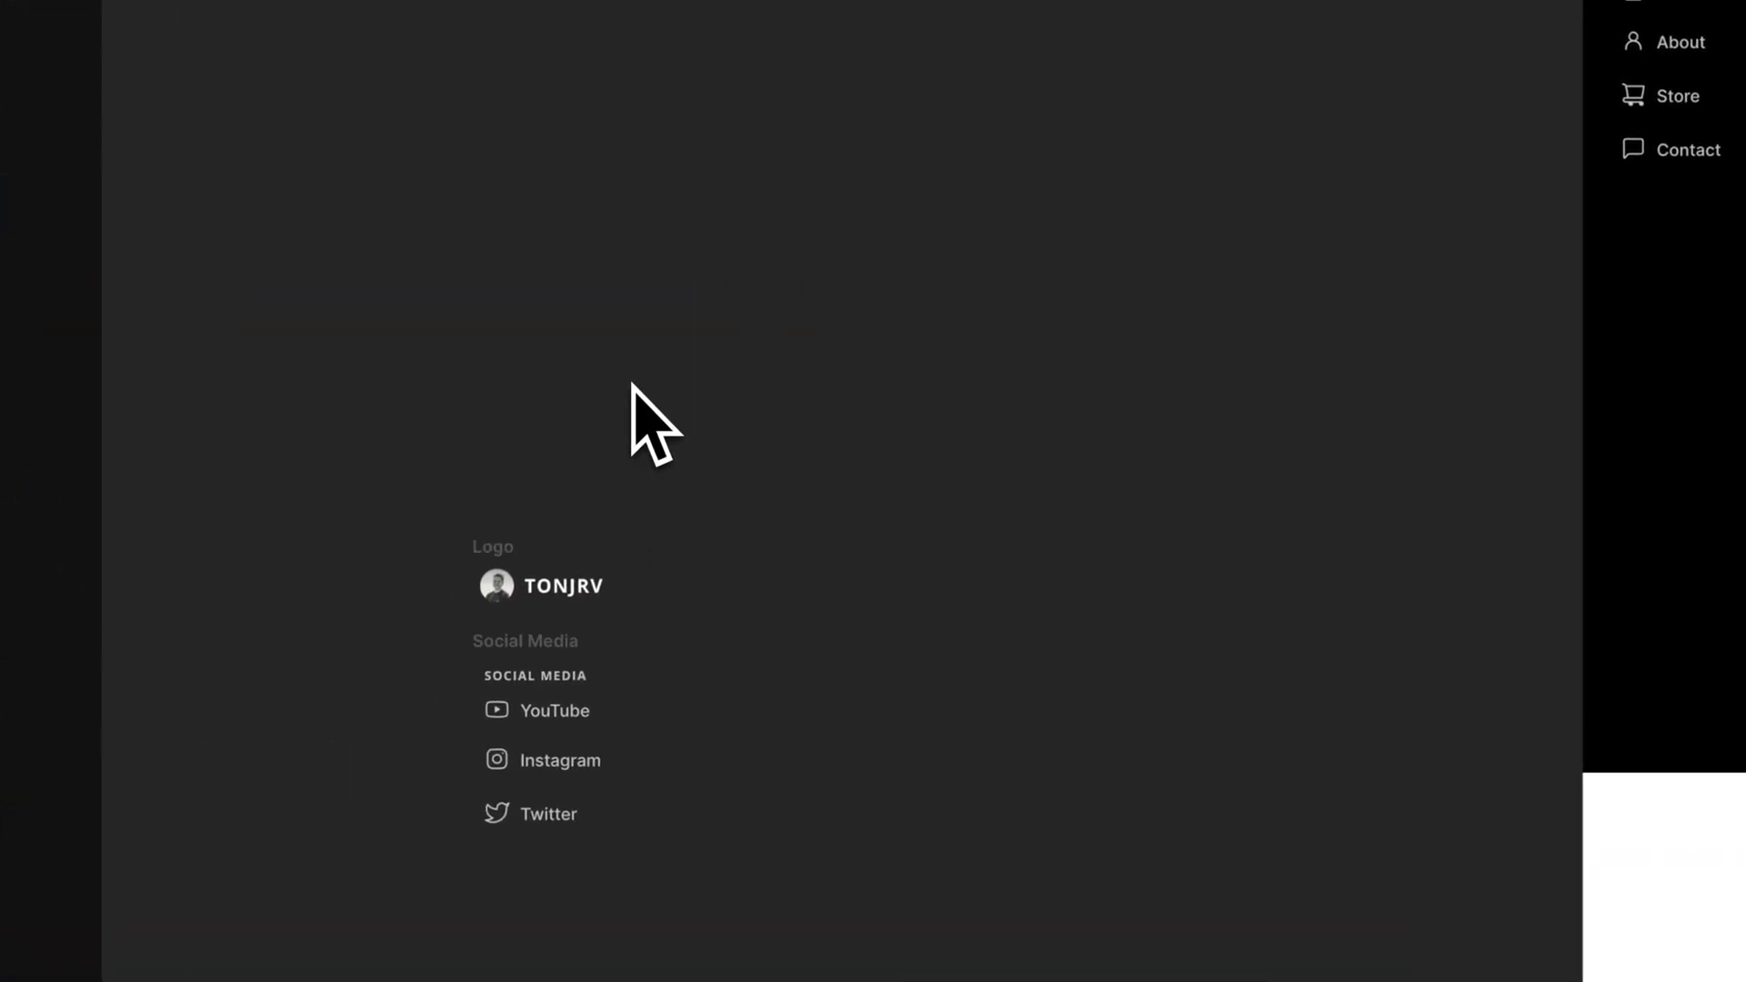
- Copy the Social Media stack and paste it into the Menu inside Desktop, below Pages
{"action": "scroll", "coordinate": [625, 650], "scroll_direction": "right", "scroll_amount": 1}
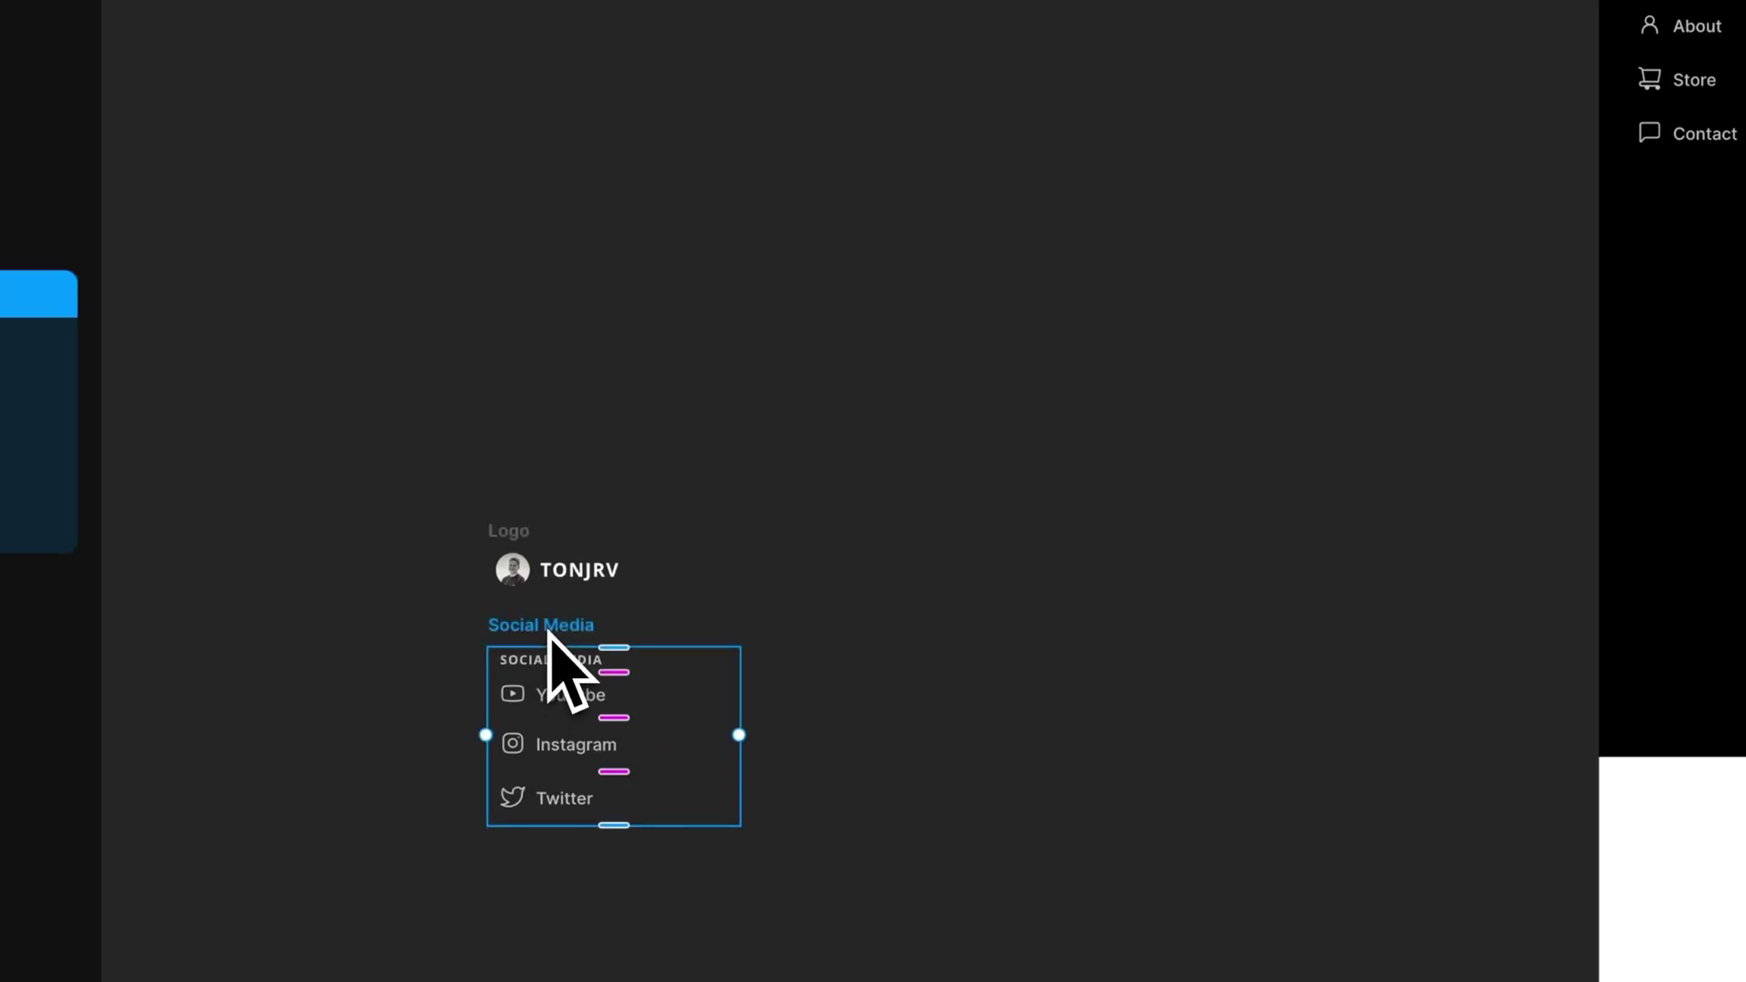
{"action": "left_click", "coordinate": [1724, 452]}
{"action": "scroll", "coordinate": [1723, 452], "scroll_direction": "right", "scroll_amount": 6}
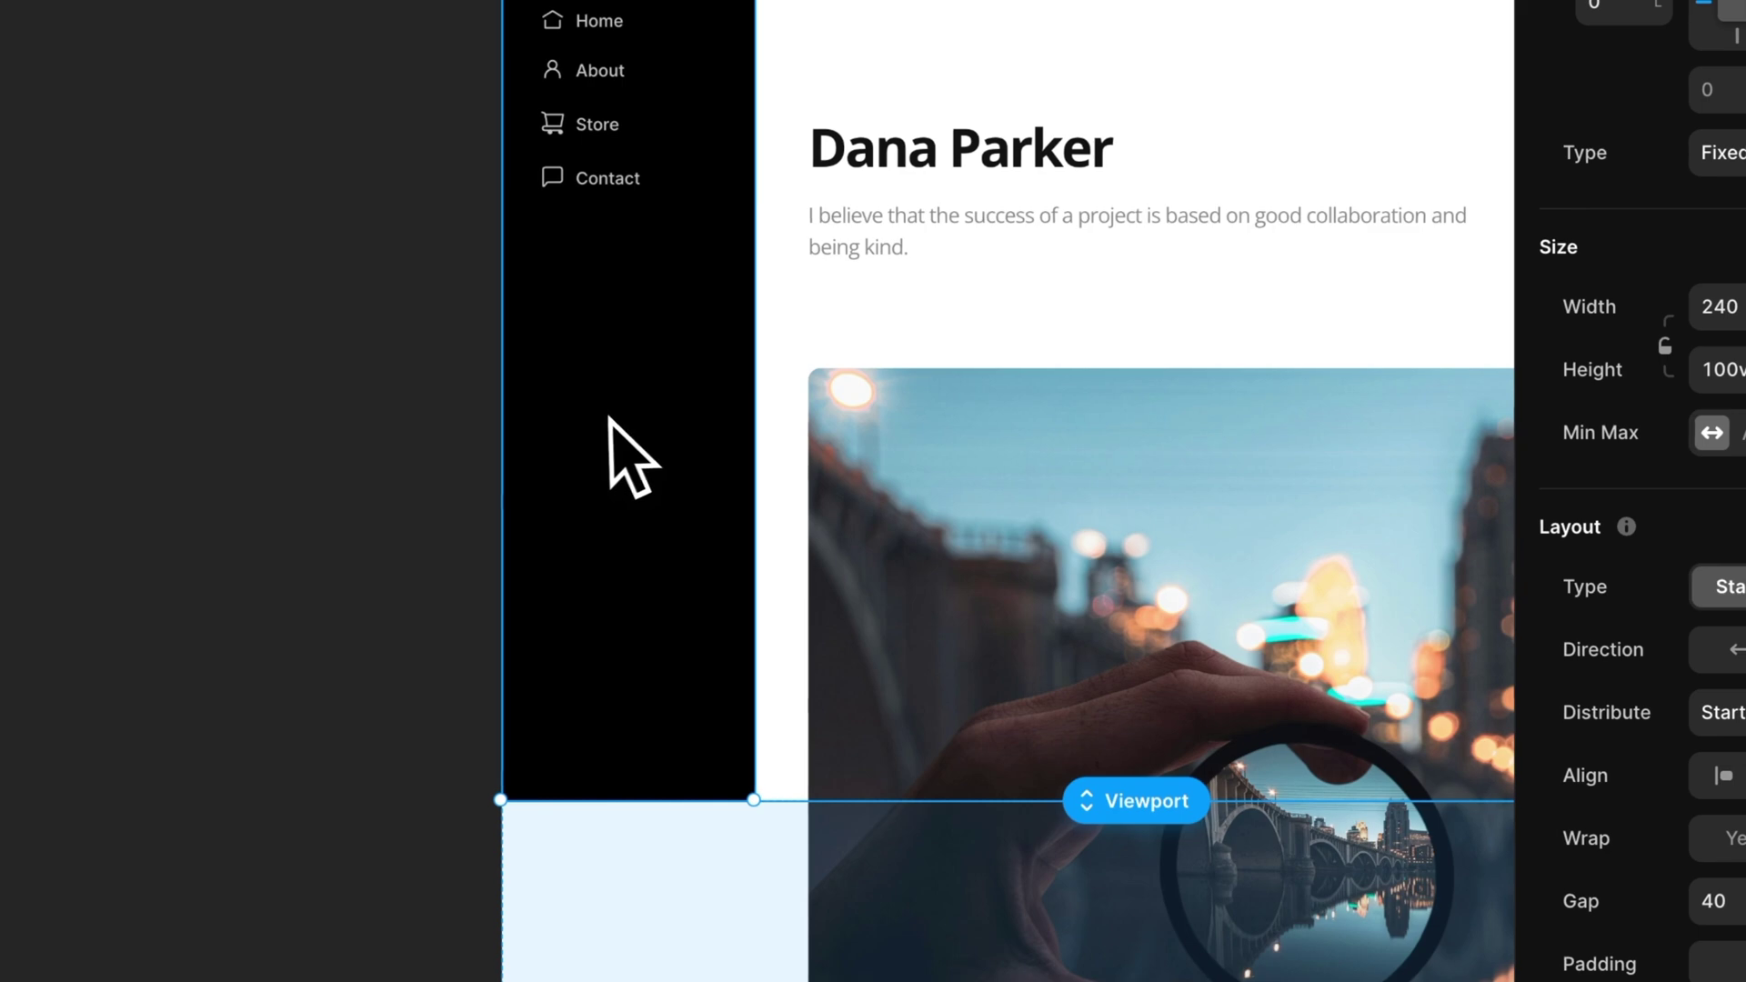
{"action": "key", "text": "ctrl+v"}
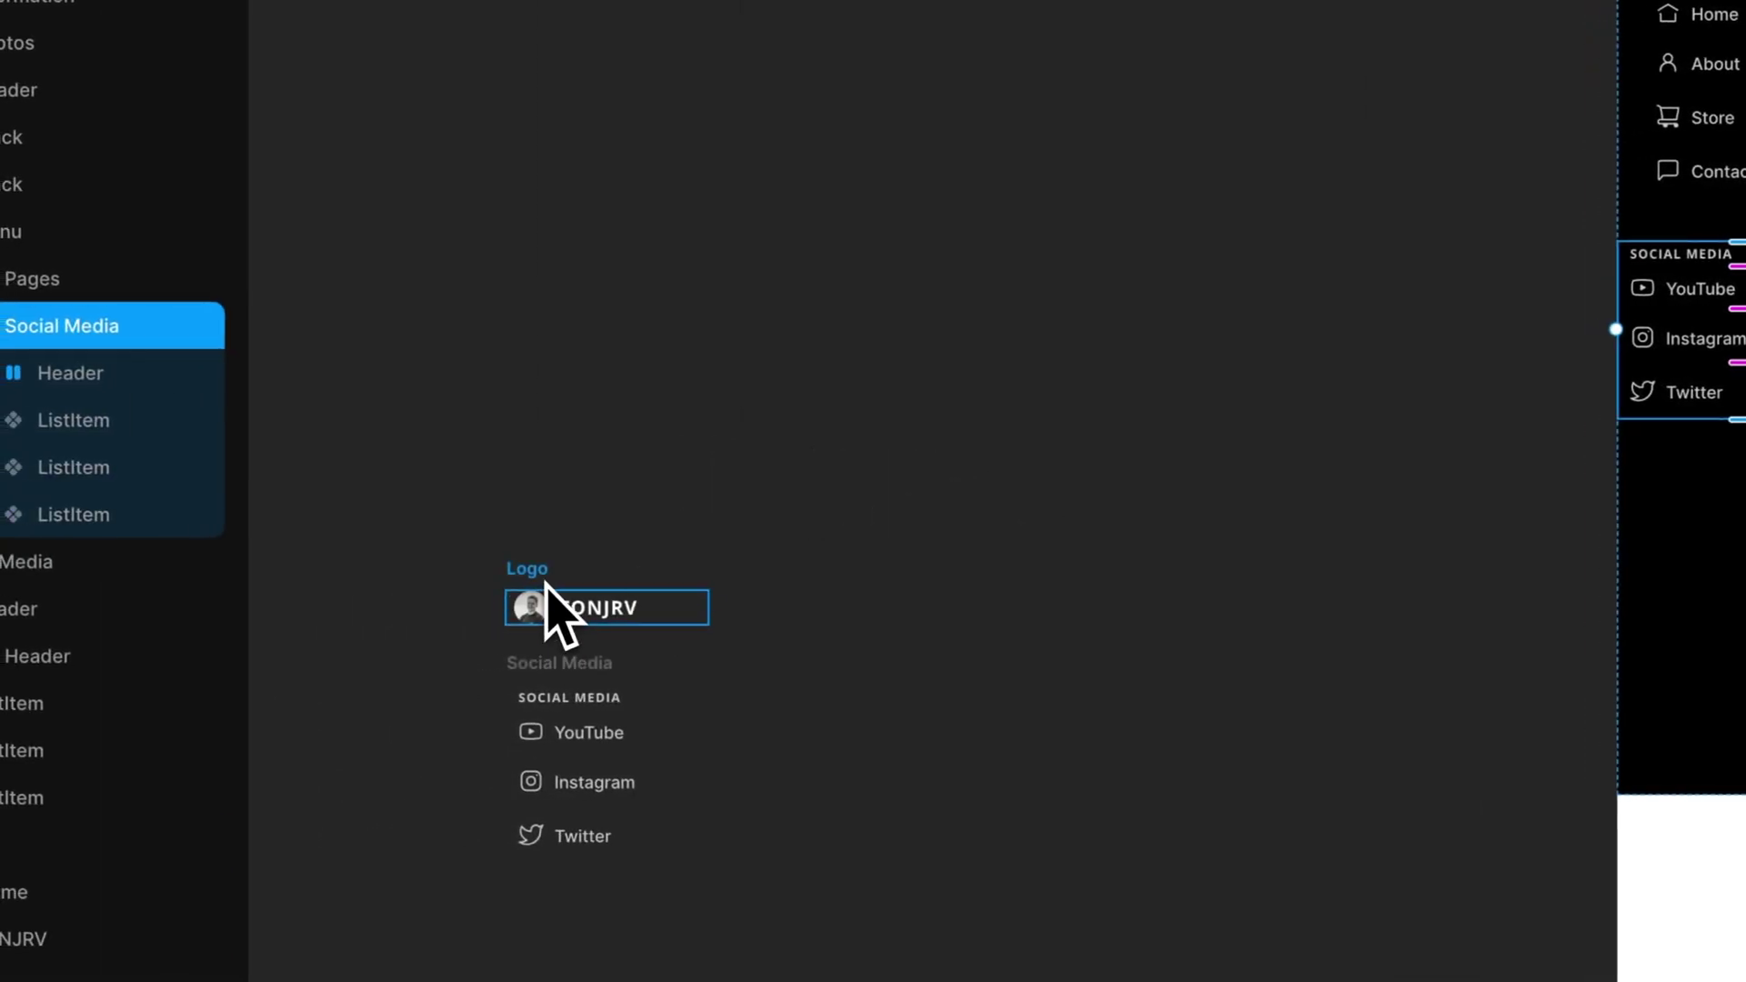
- Copy the Logo stack into the Menu inside Desktop and move it to the top, above Pages
{"action": "left_click", "coordinate": [550, 601]}
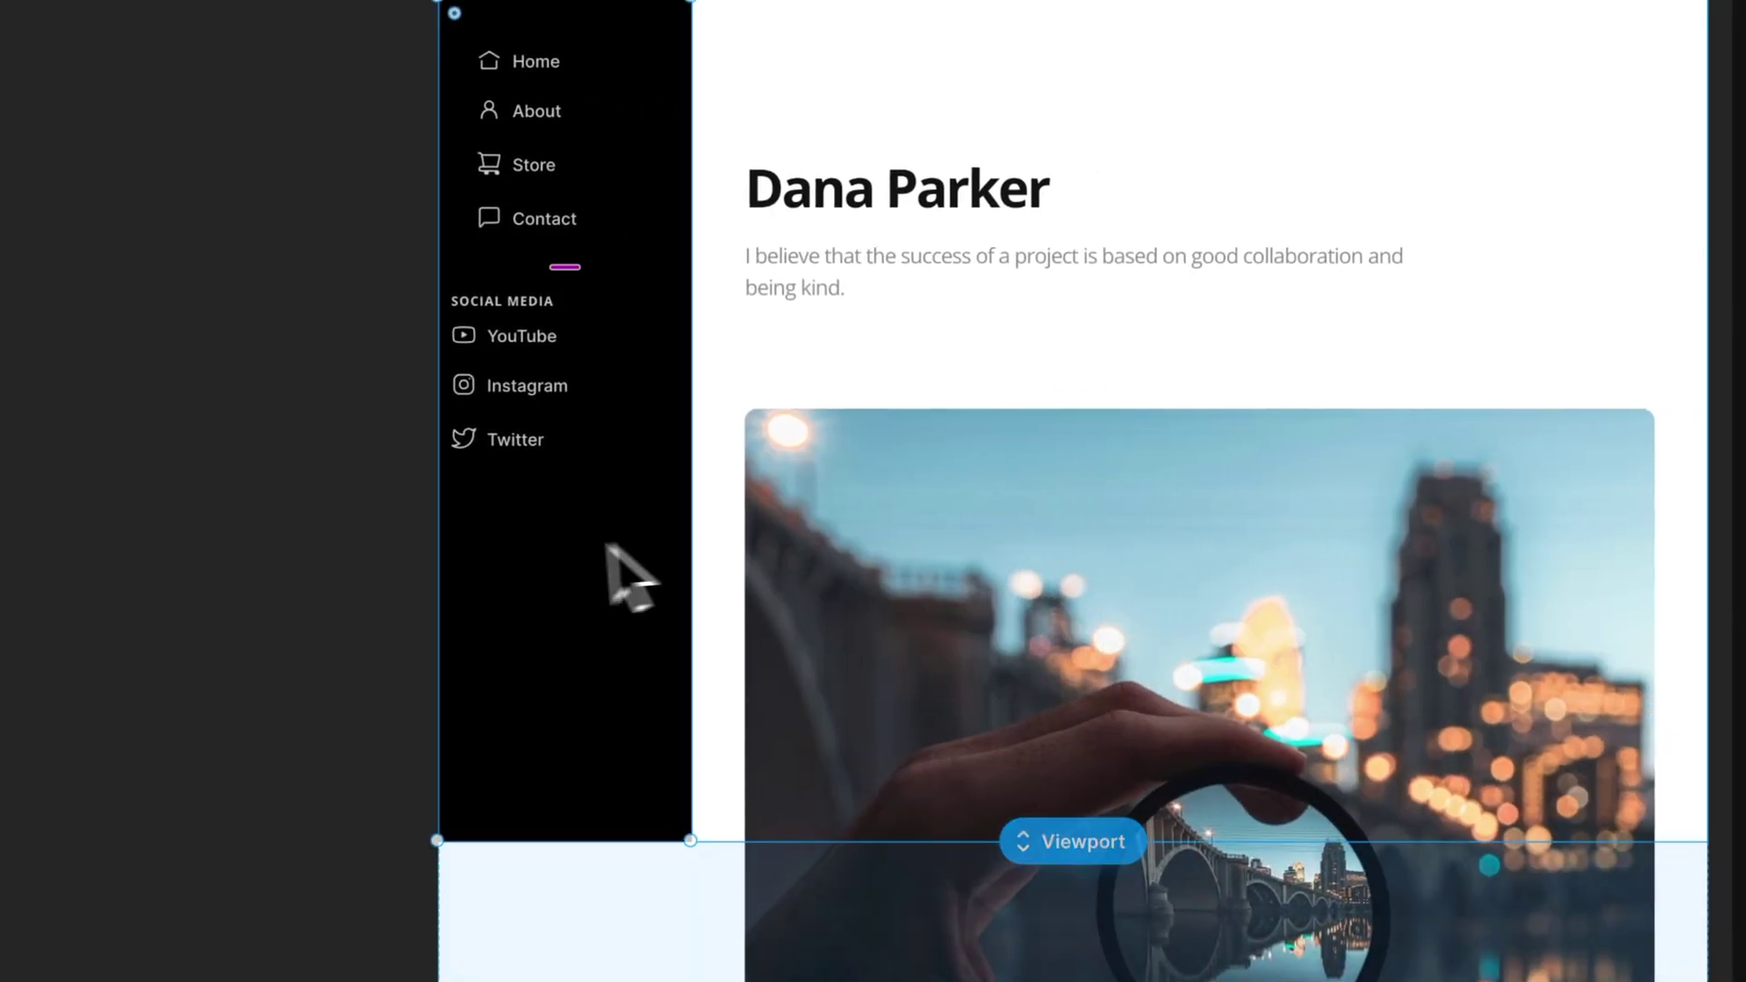
{"action": "key", "text": "ctrl+v"}
{"action": "key", "text": "Up"}
{"action": "key", "text": "Up"}
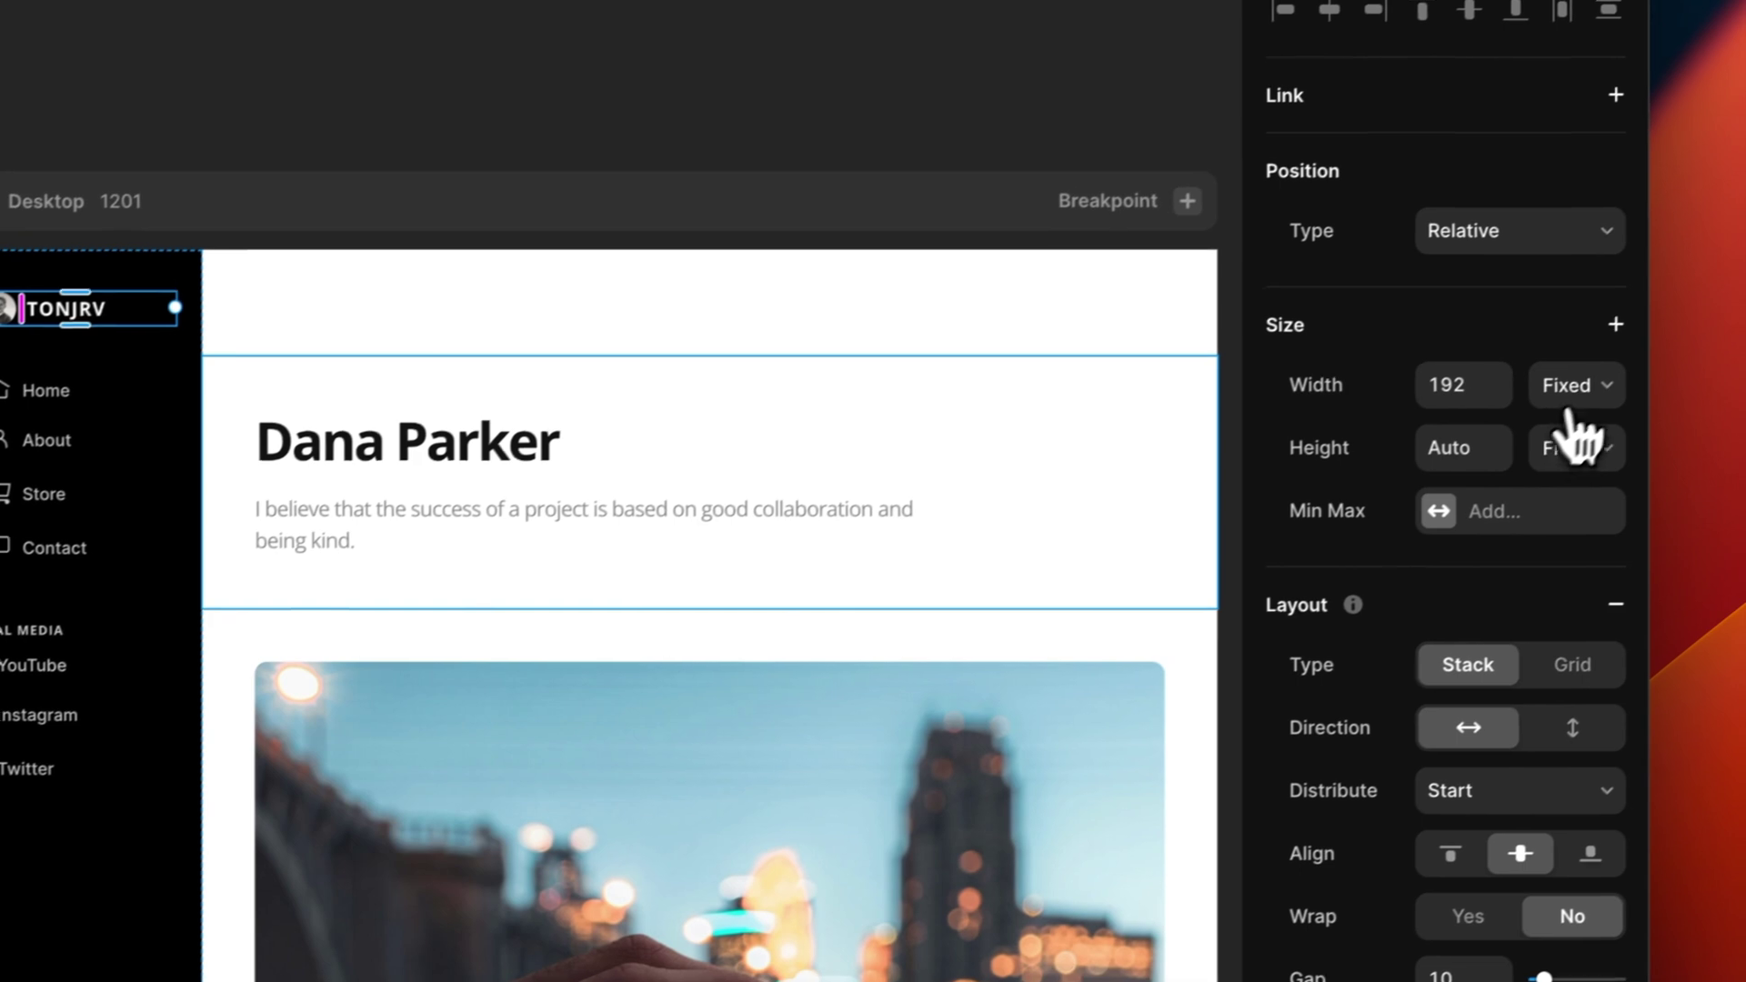
- Set the widths of the Logo and Social Media stacks inside the Menu to Fill
{"action": "left_click", "coordinate": [1469, 383]}
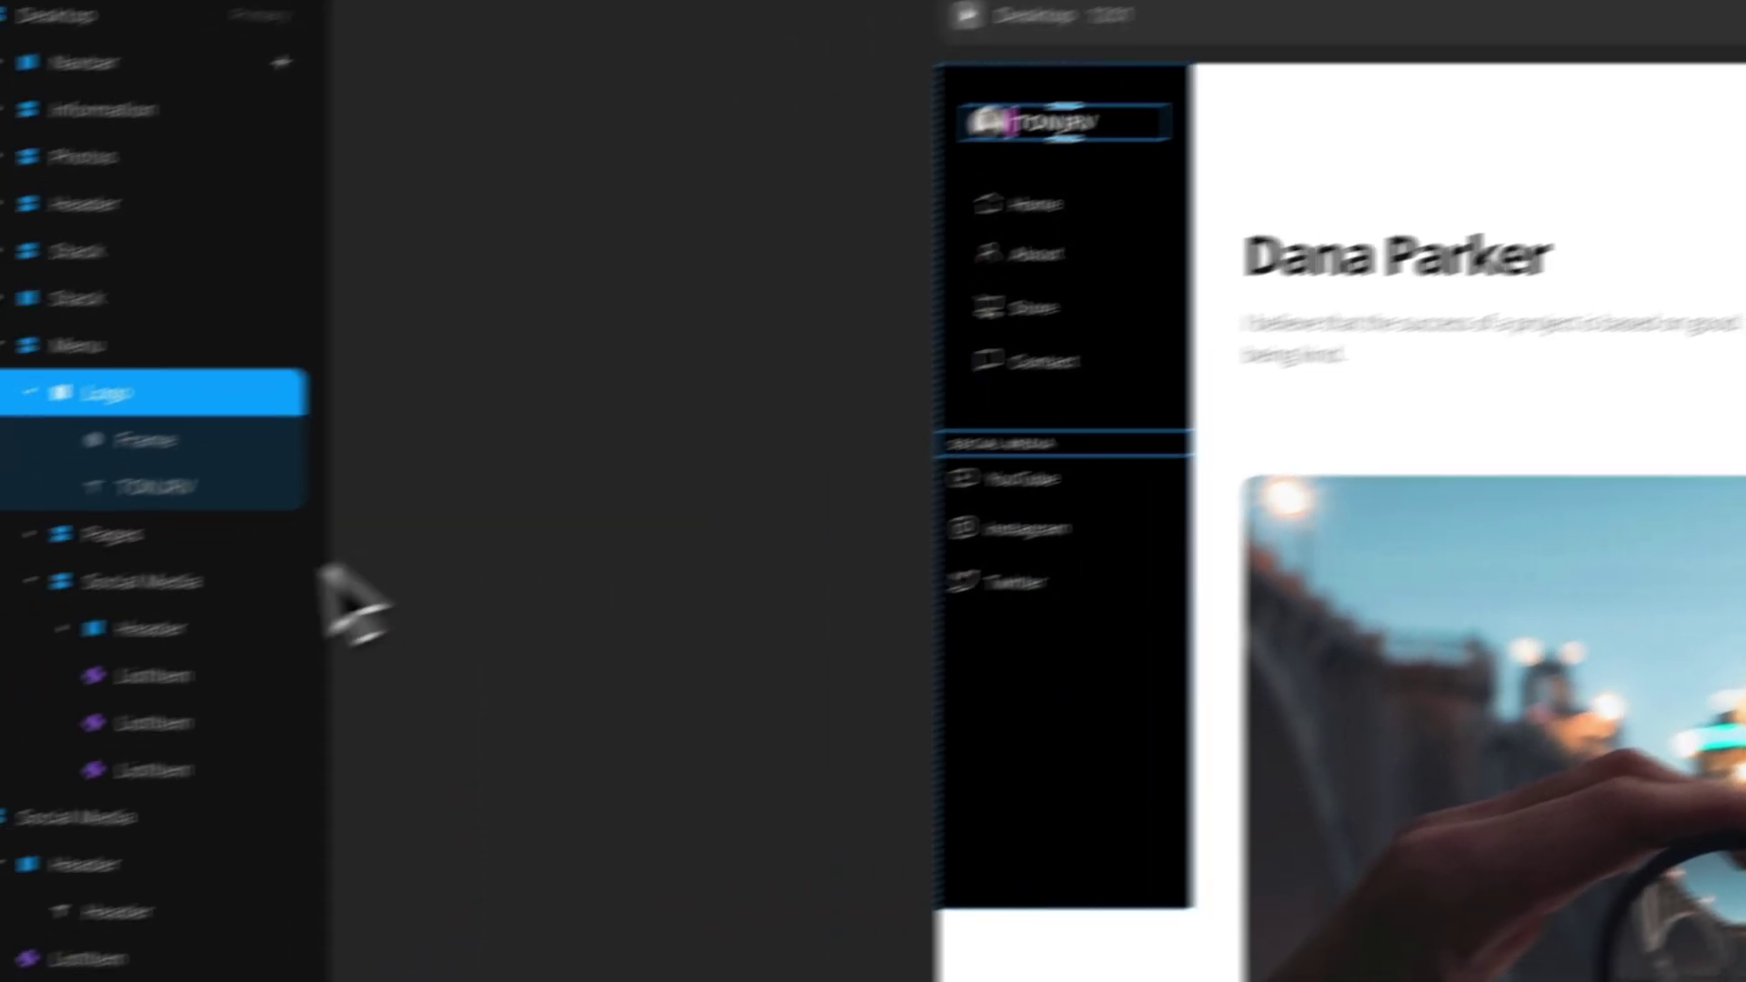
{"action": "left_click", "coordinate": [206, 583]}
{"action": "left_click", "coordinate": [1568, 444]}
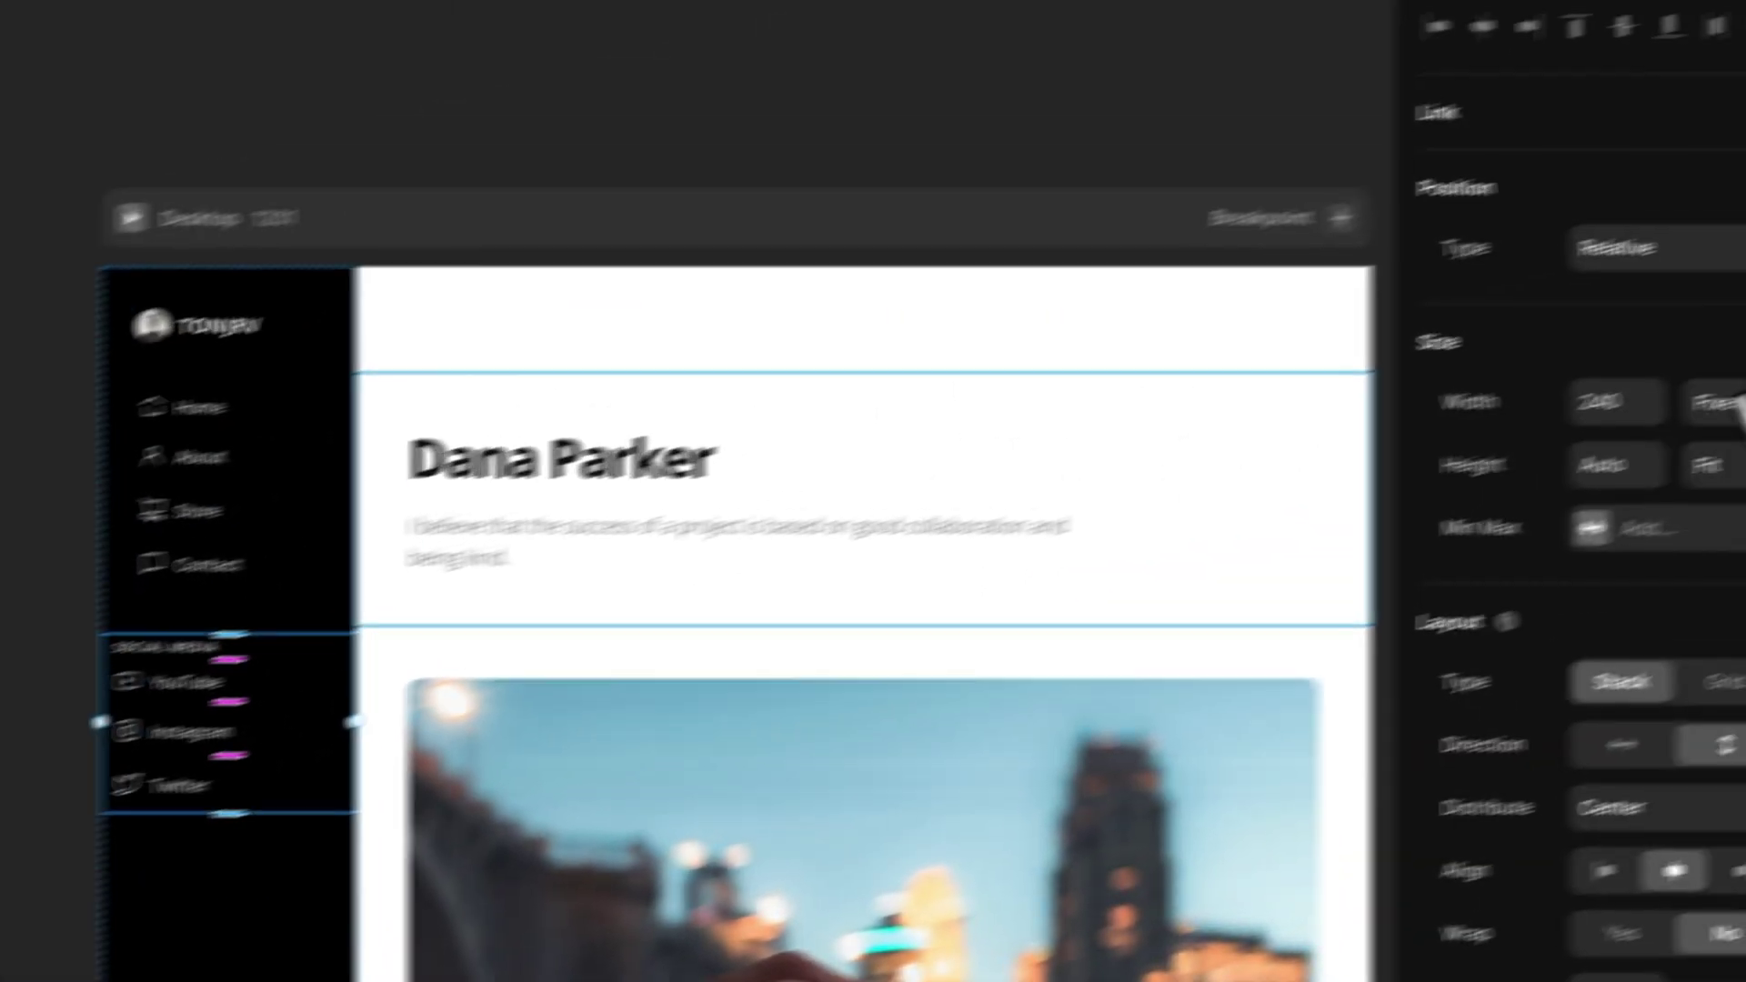
{"action": "left_click", "coordinate": [1546, 544]}
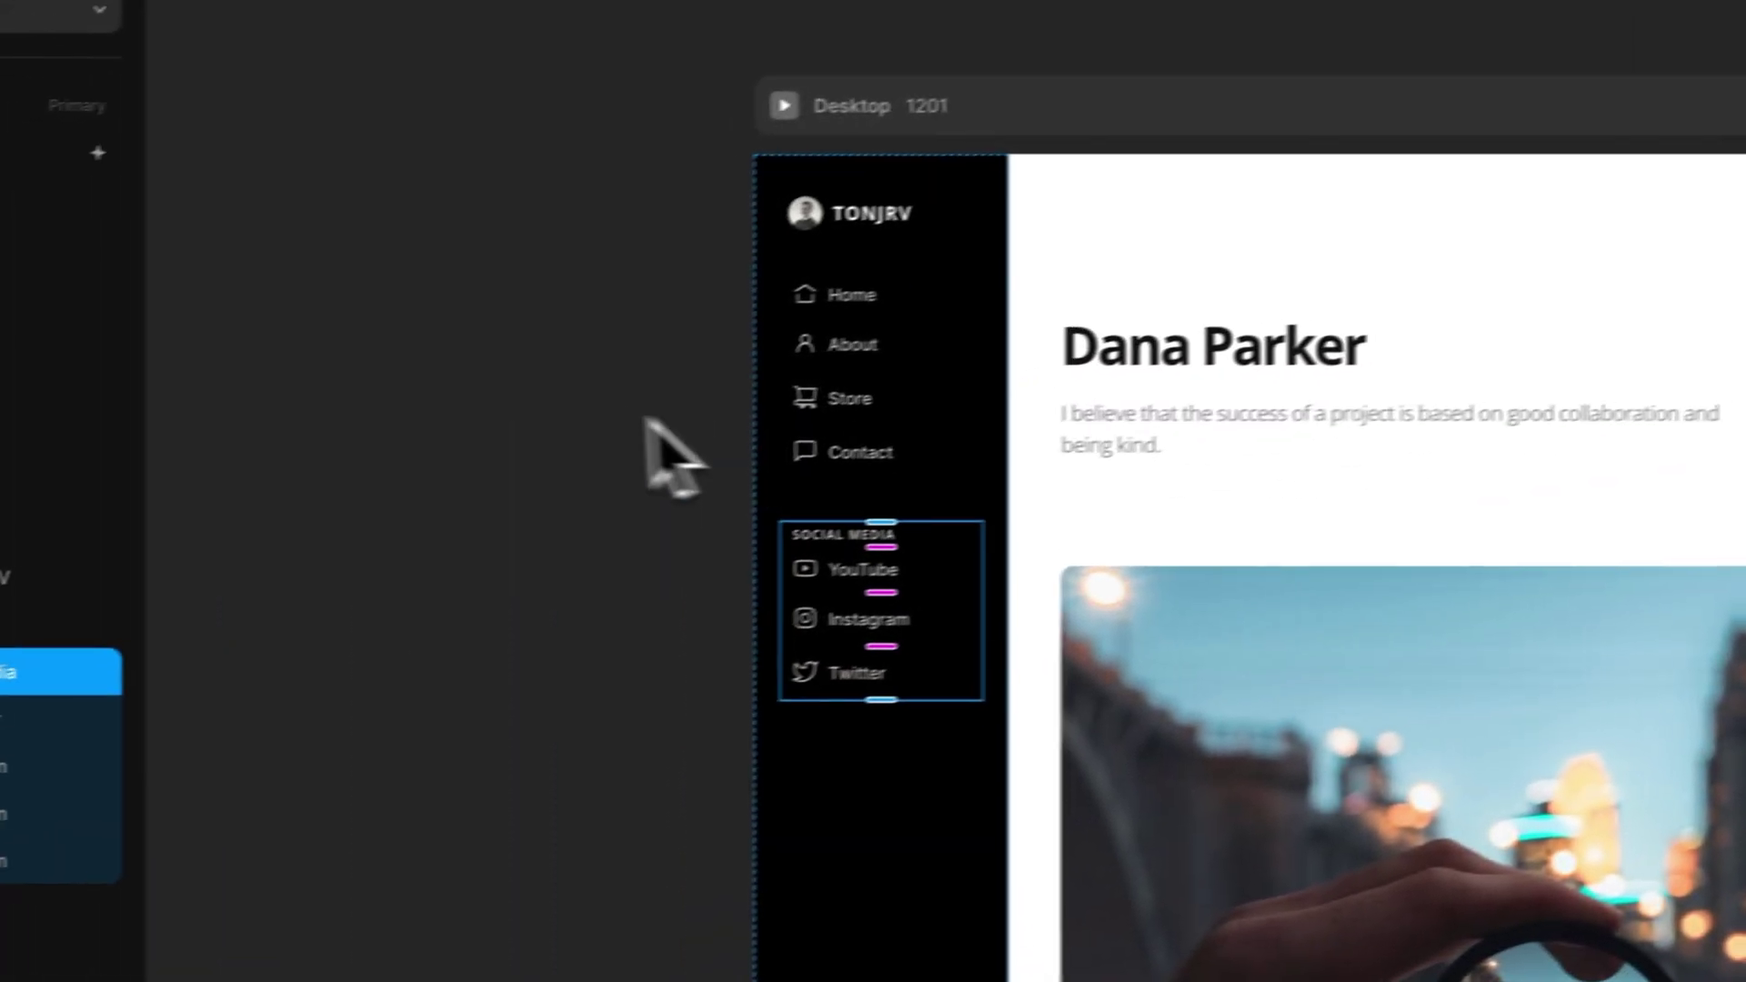
- Create a component named Menu from the Menu stack inside Desktop
{"action": "left_click", "coordinate": [956, 498]}
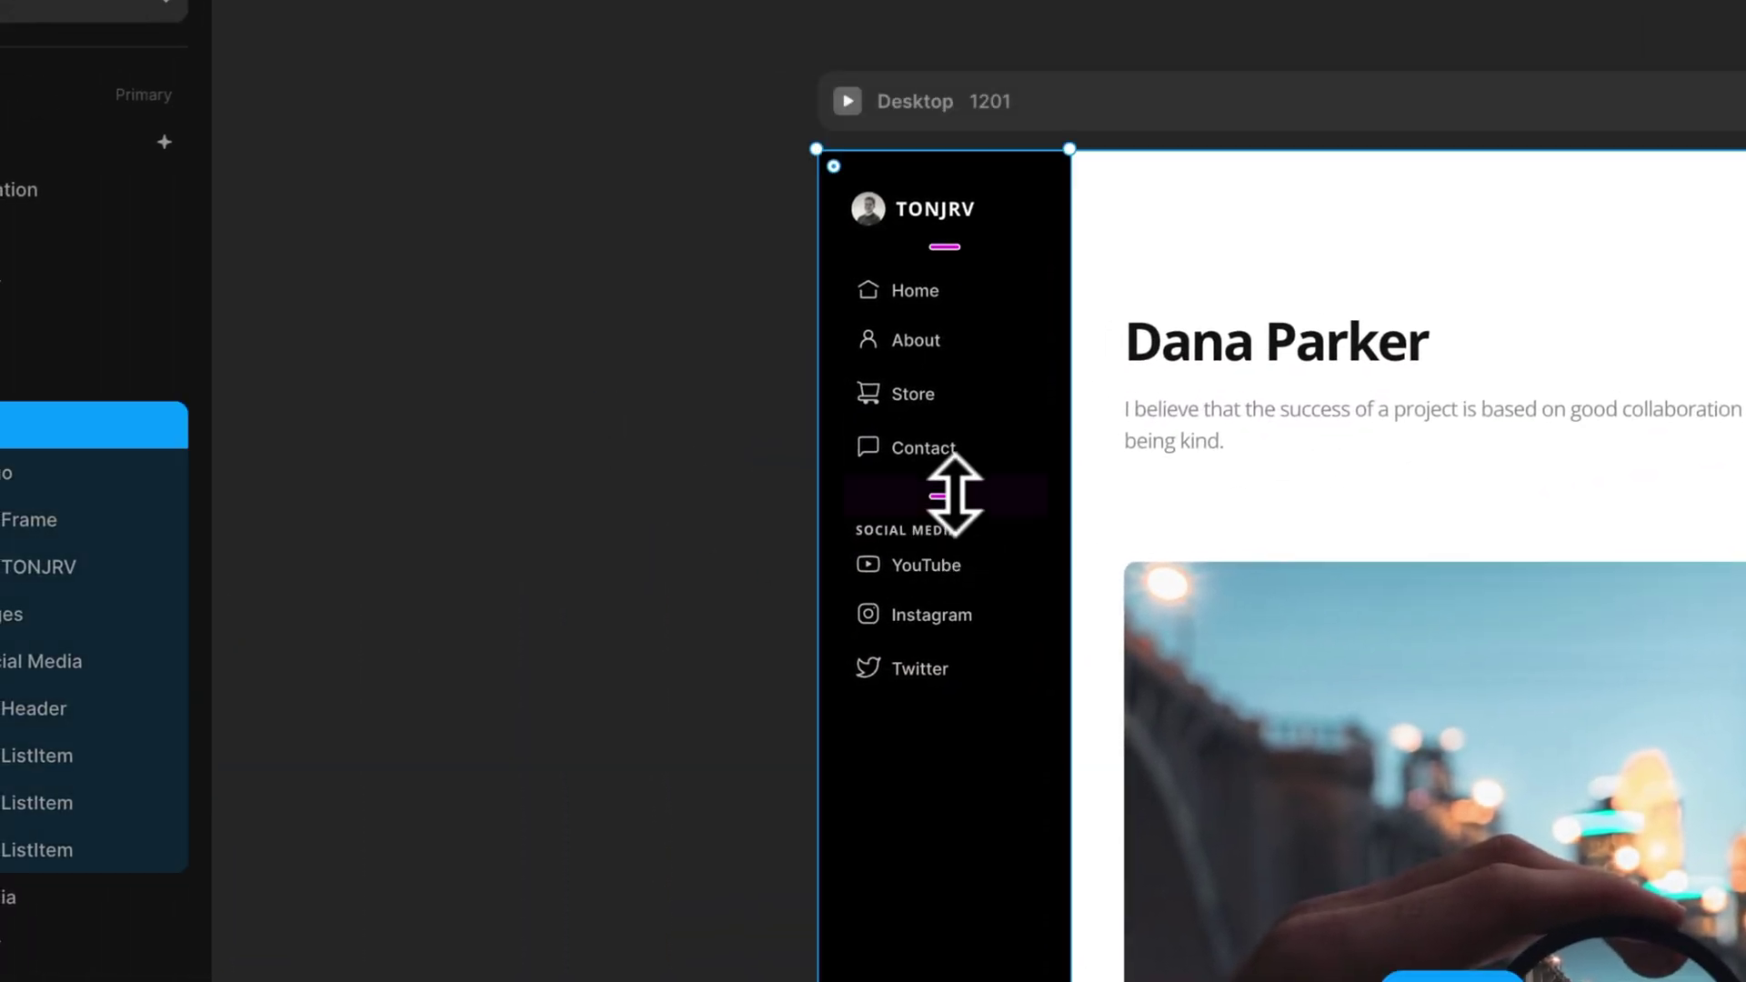
{"action": "left_click", "coordinate": [1548, 754]}
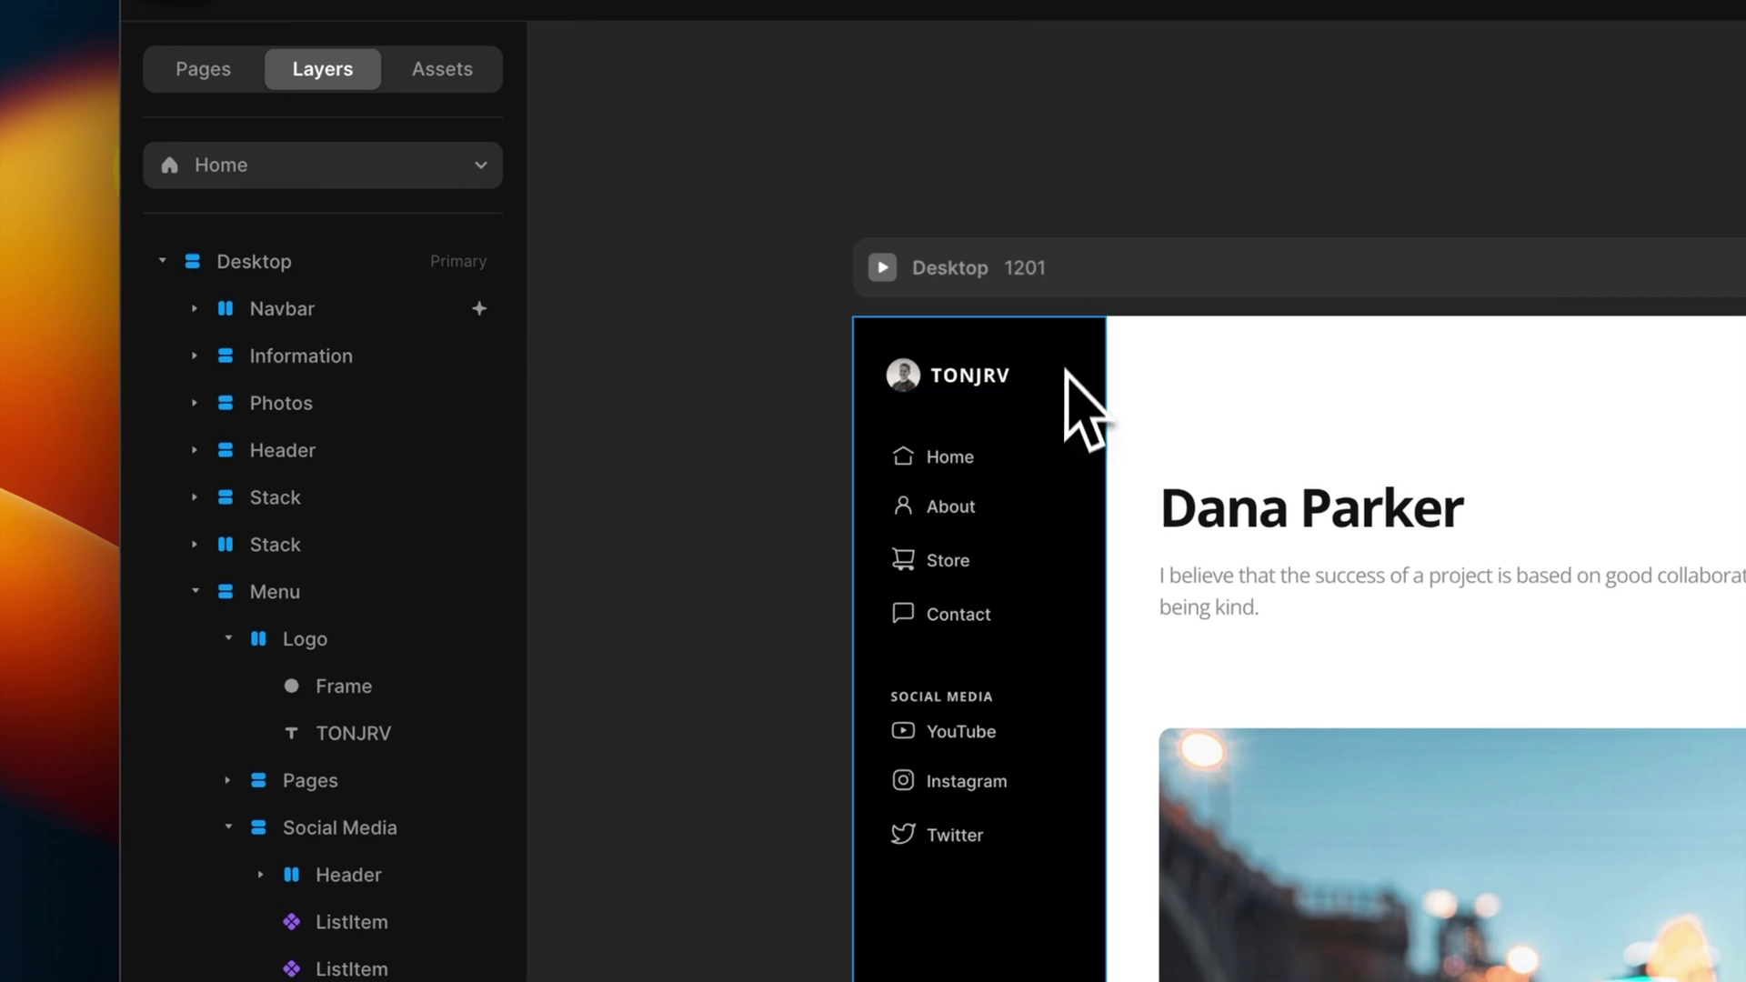
{"action": "left_click", "coordinate": [1064, 334]}
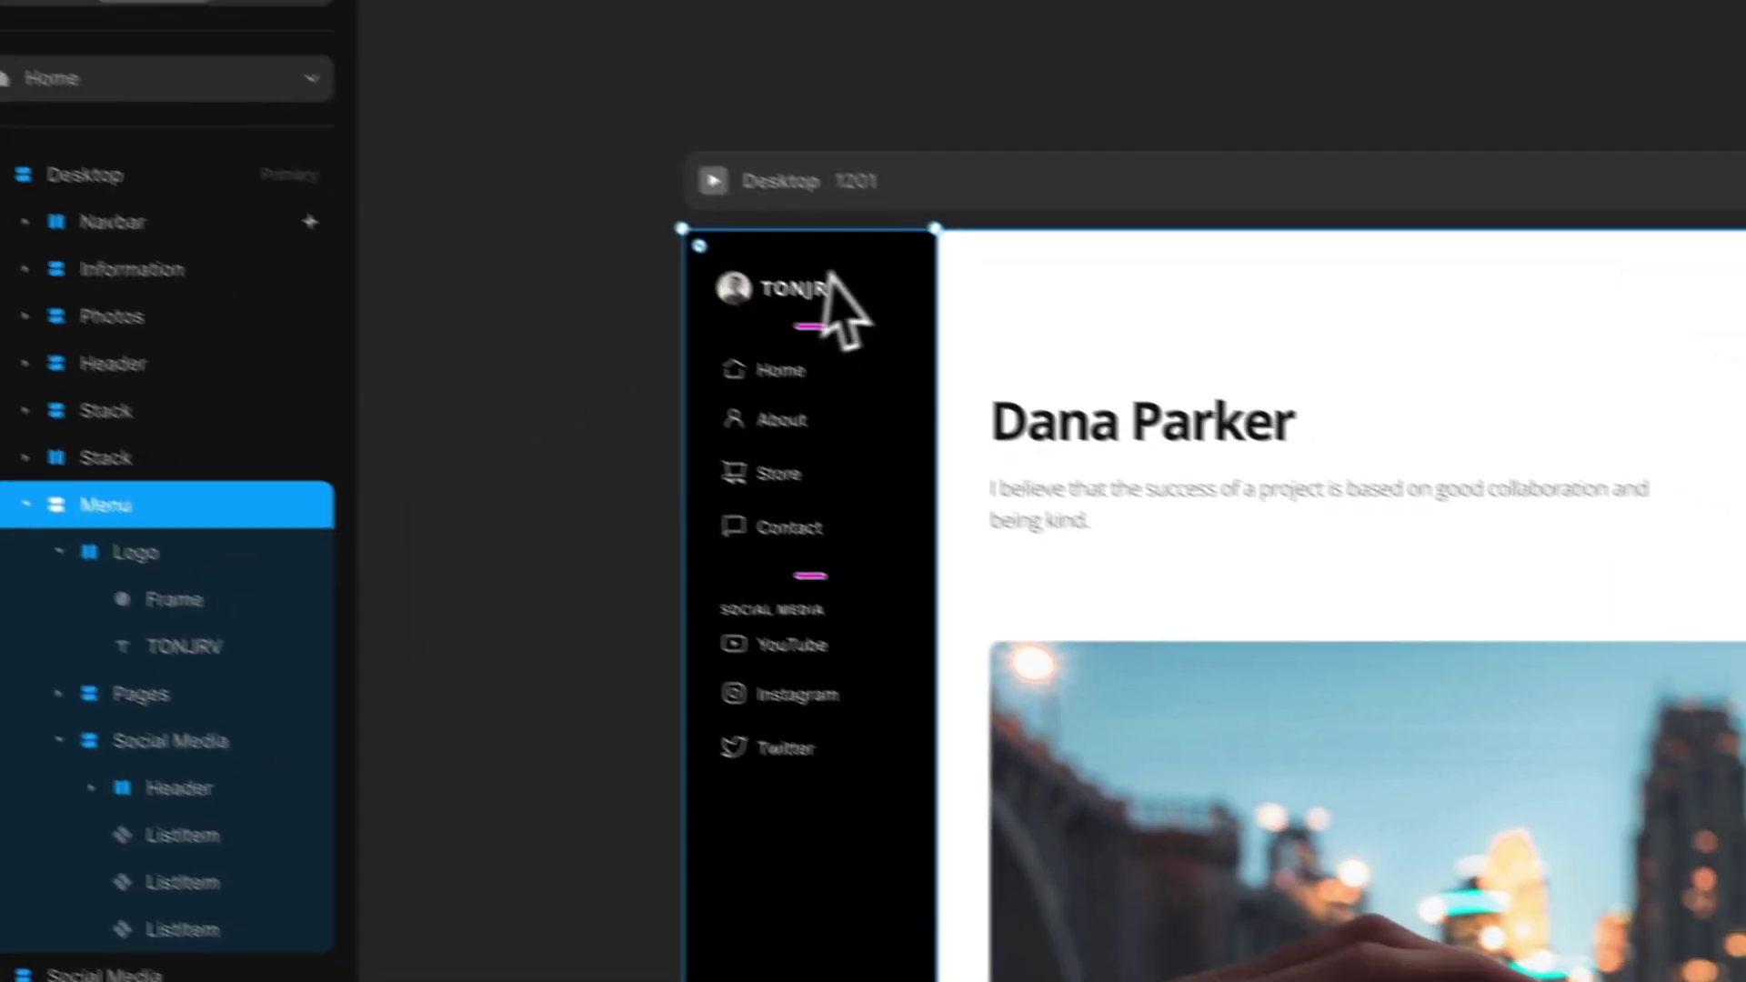
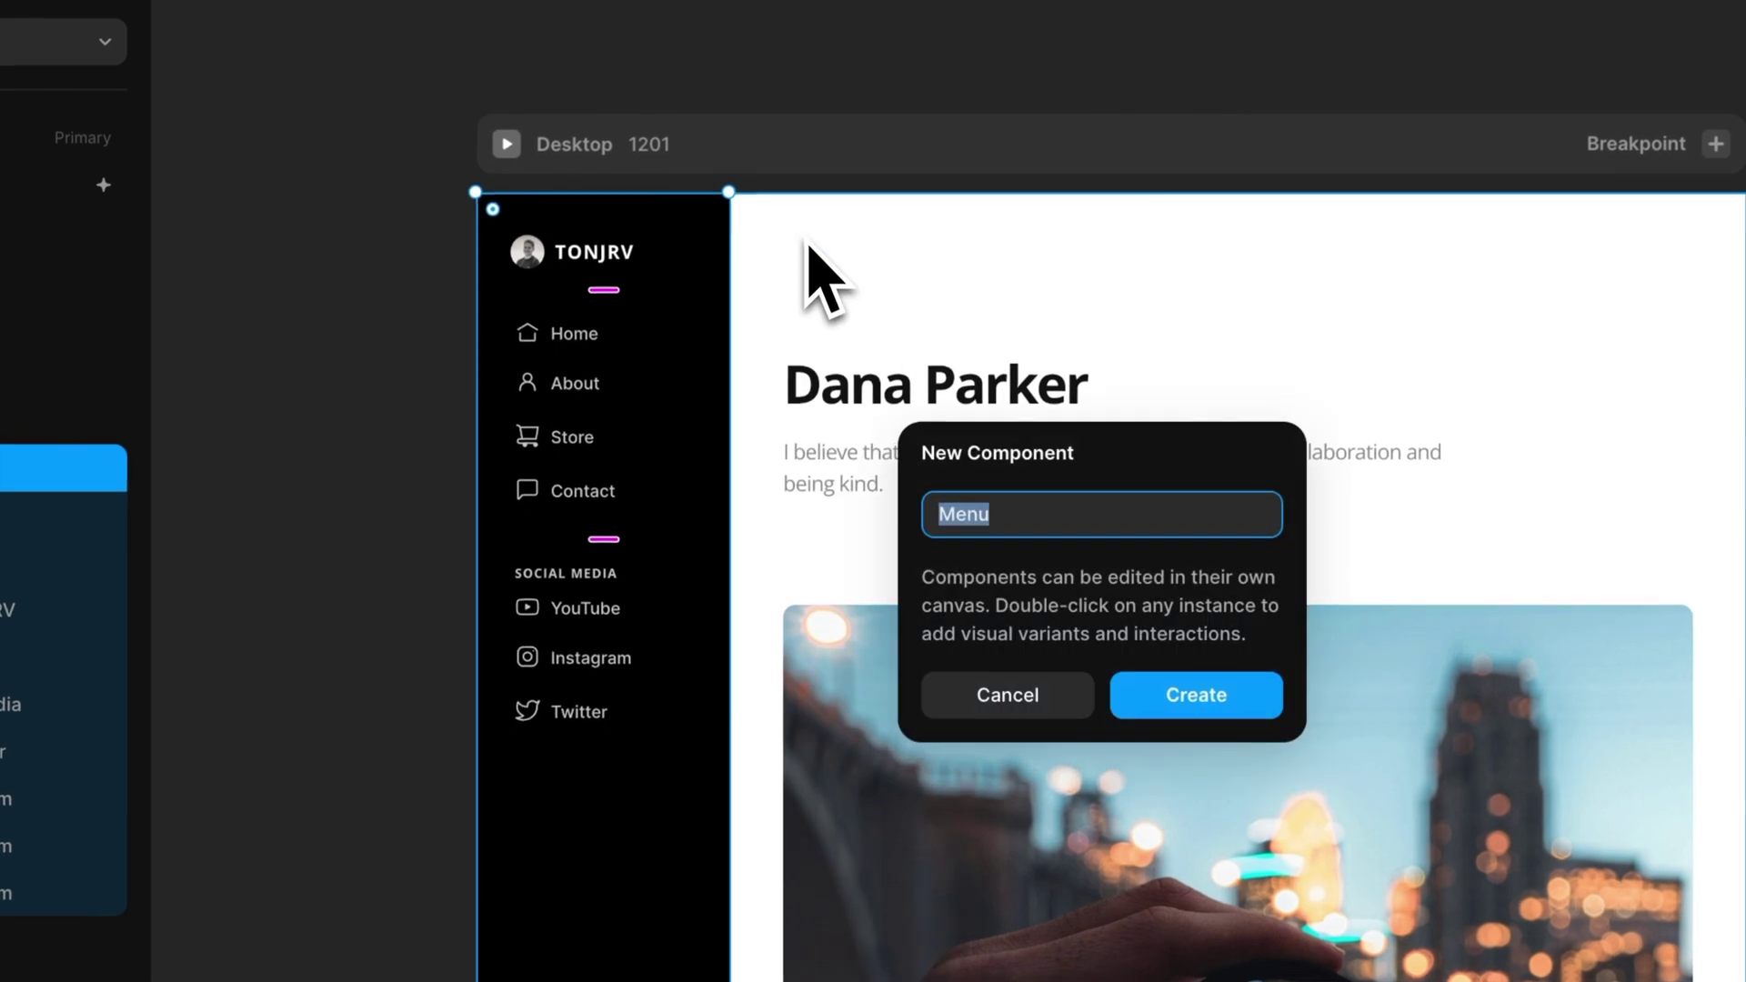
{"action": "left_click", "coordinate": [1202, 714]}
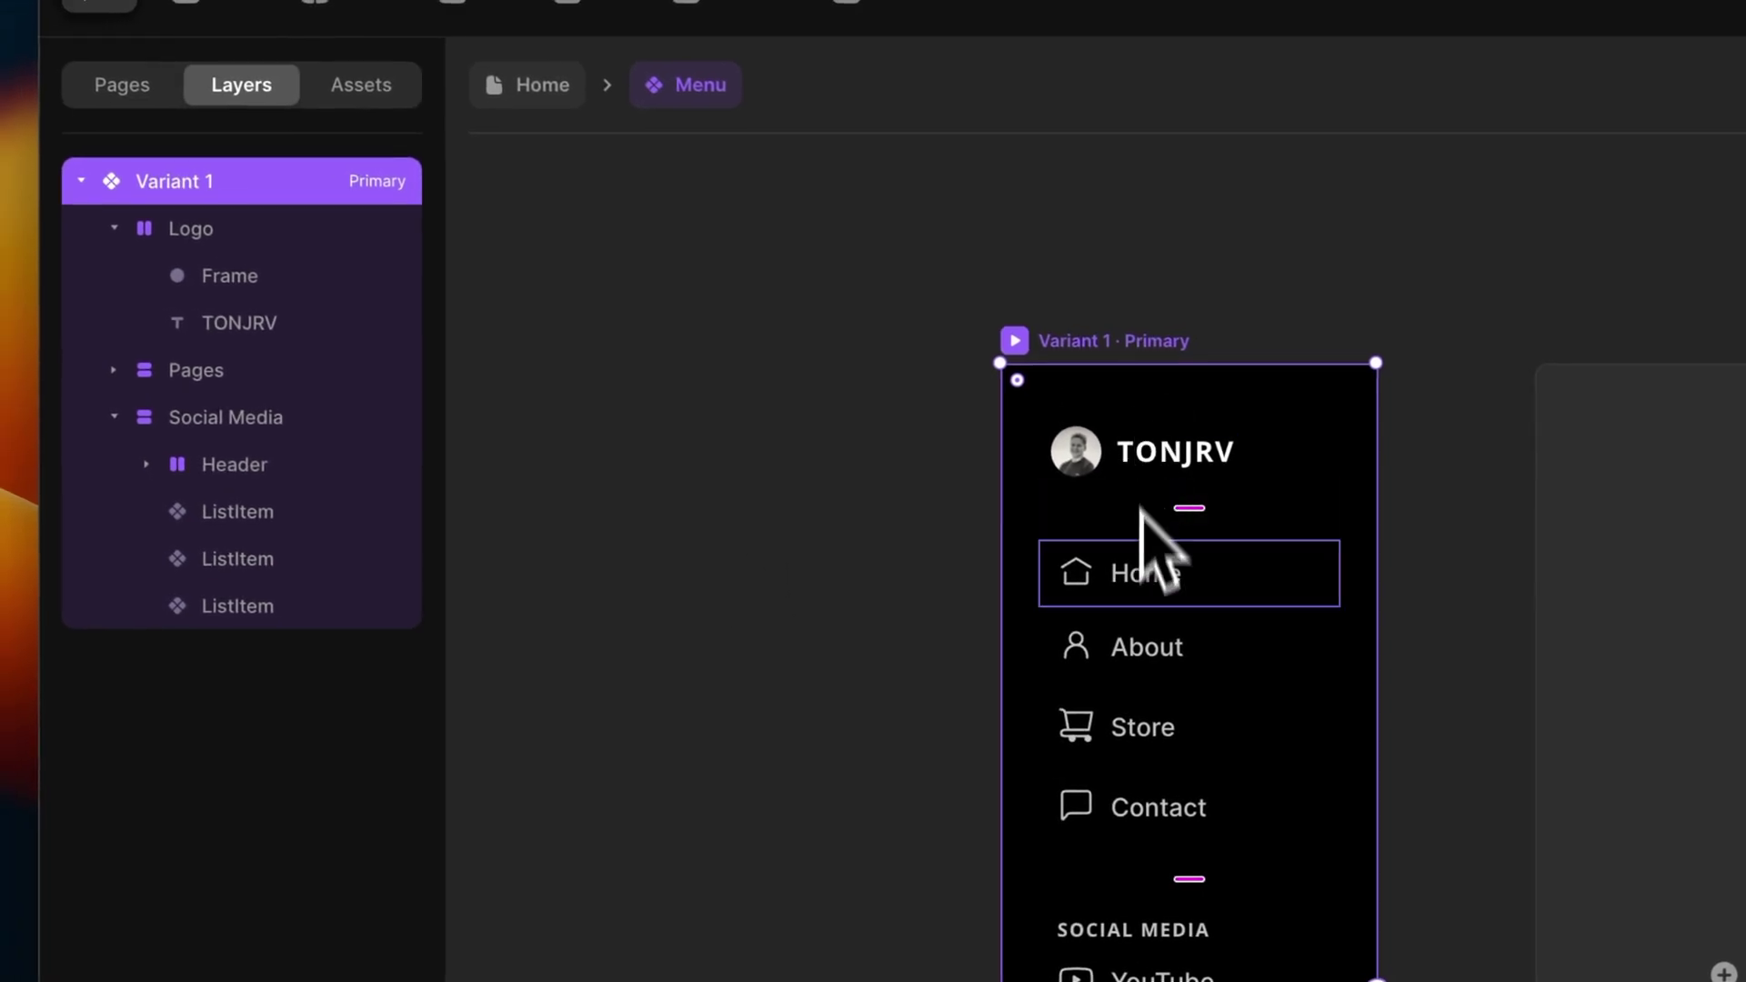
- Rename the primary variant of the Menu component as Home
{"action": "left_click", "coordinate": [1148, 582]}
{"action": "left_click", "coordinate": [1118, 343]}
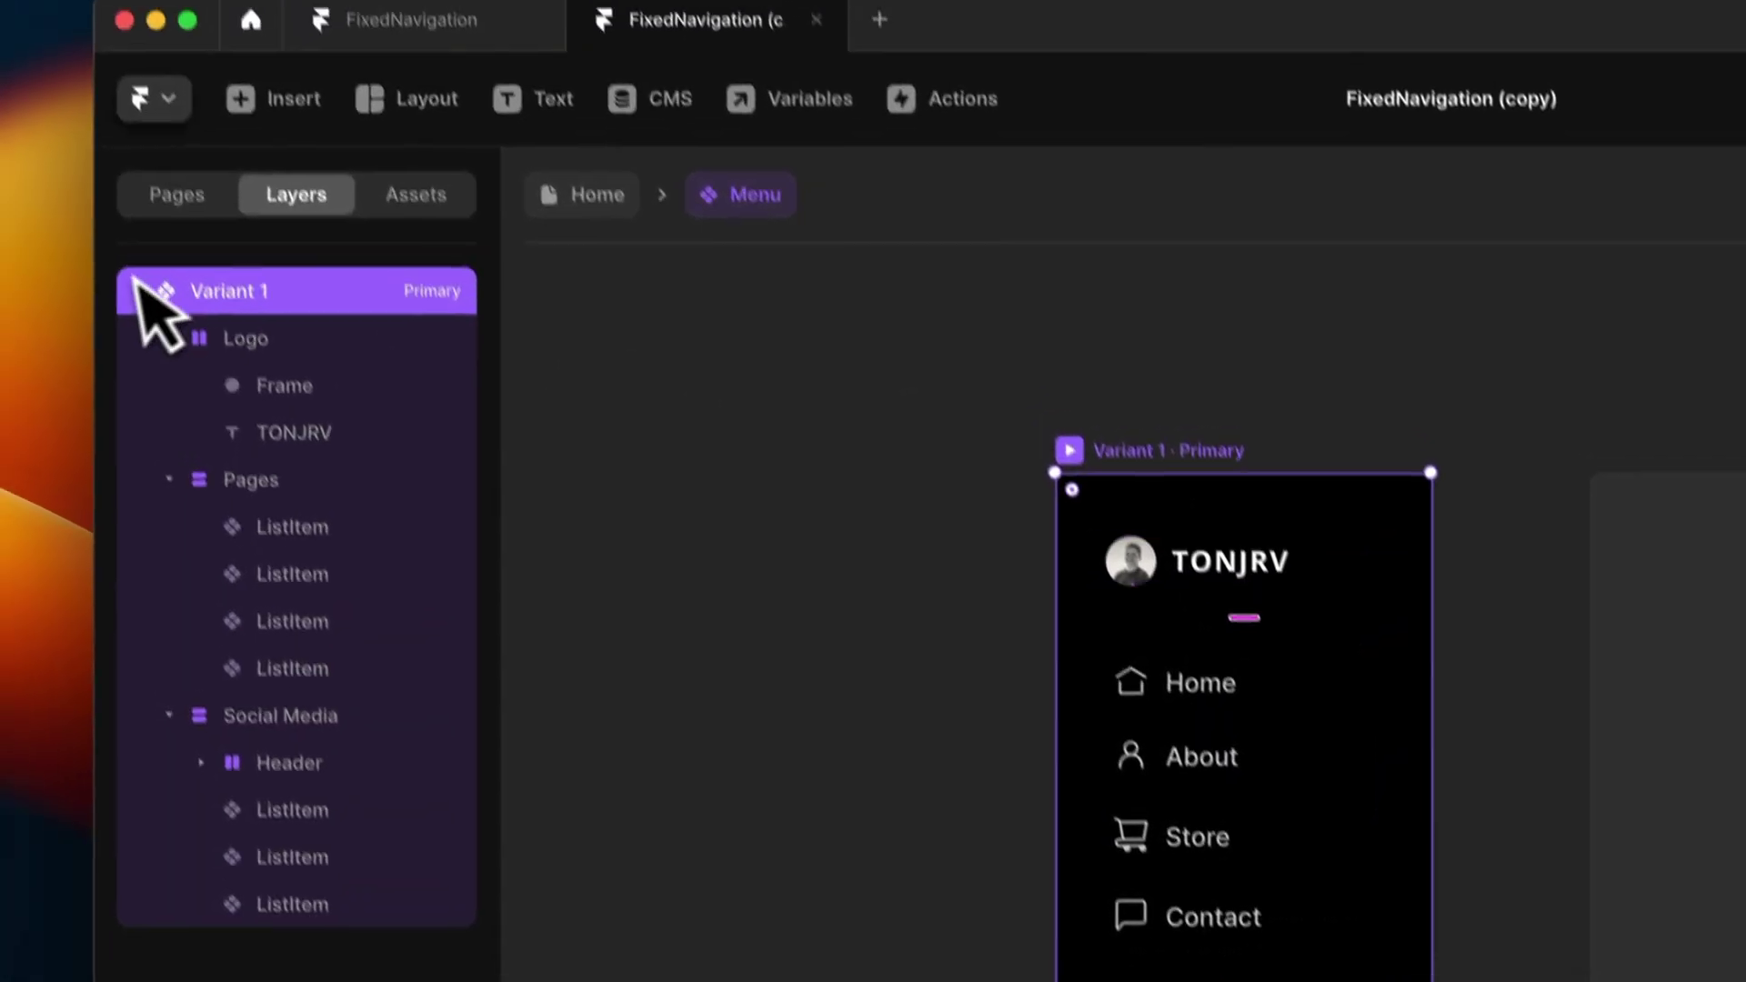
{"action": "double_click", "coordinate": [298, 347]}
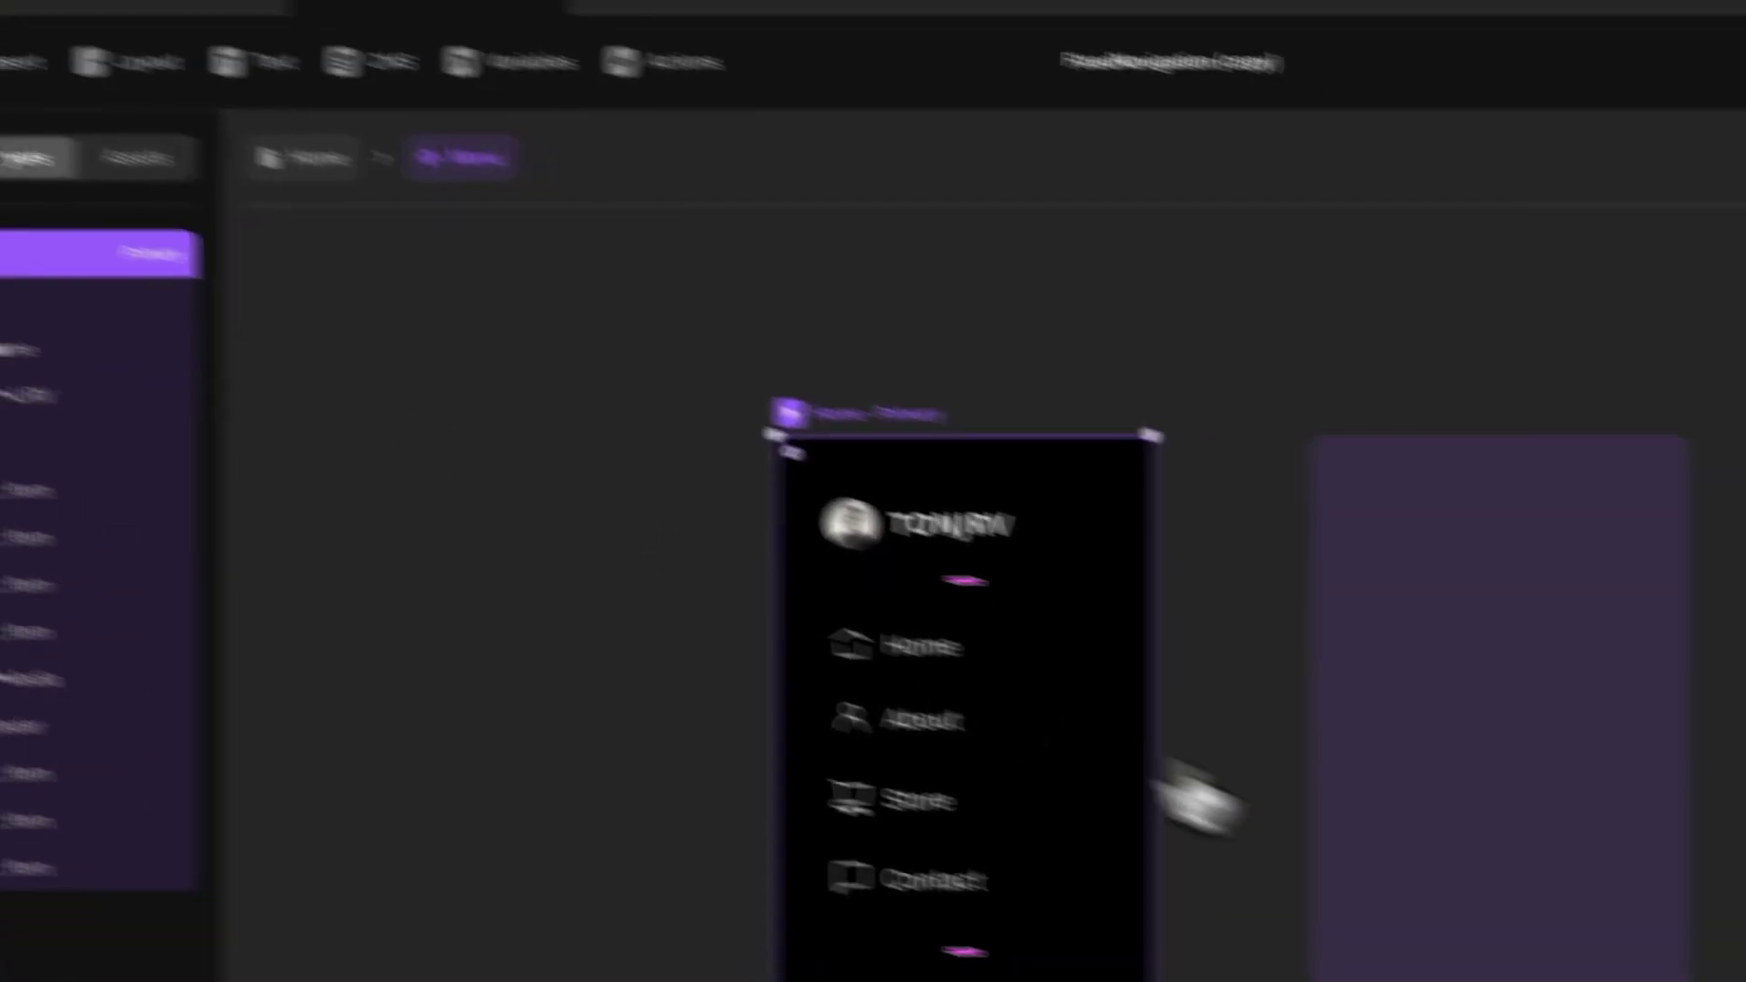
- Add a second variant to the Menu component and rename it About
{"action": "left_click", "coordinate": [1673, 882]}
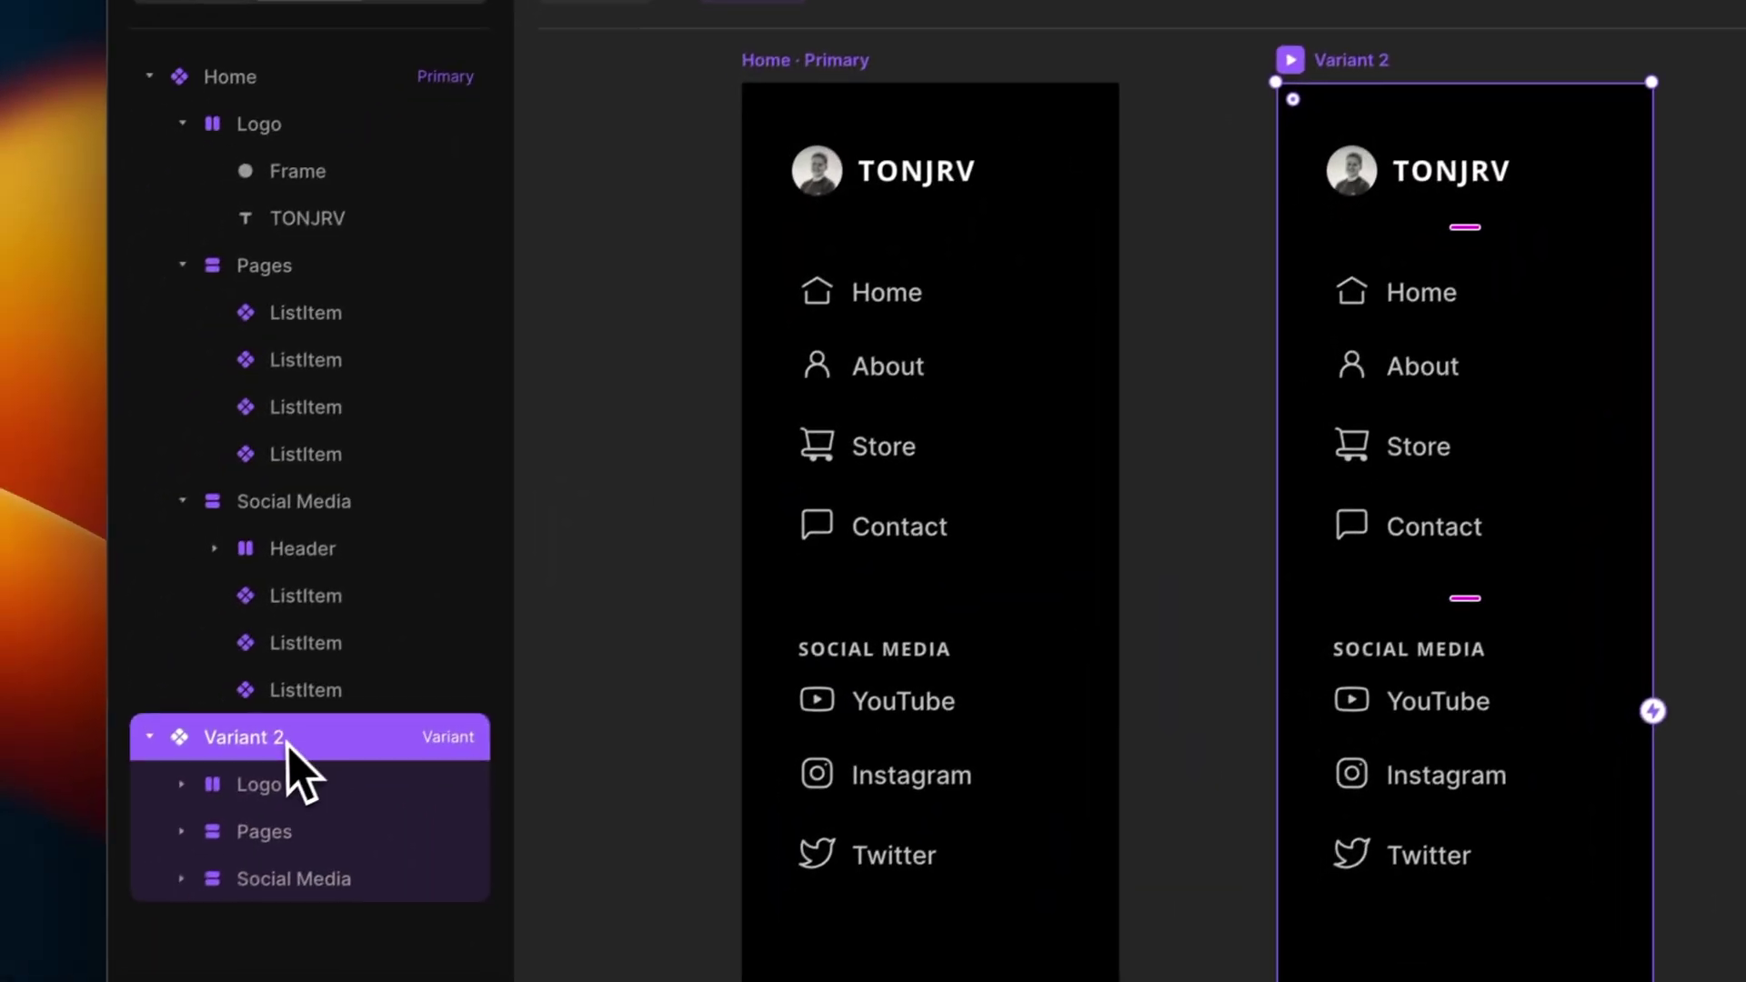
{"action": "double_click", "coordinate": [171, 838]}
{"action": "type", "text": "About"}
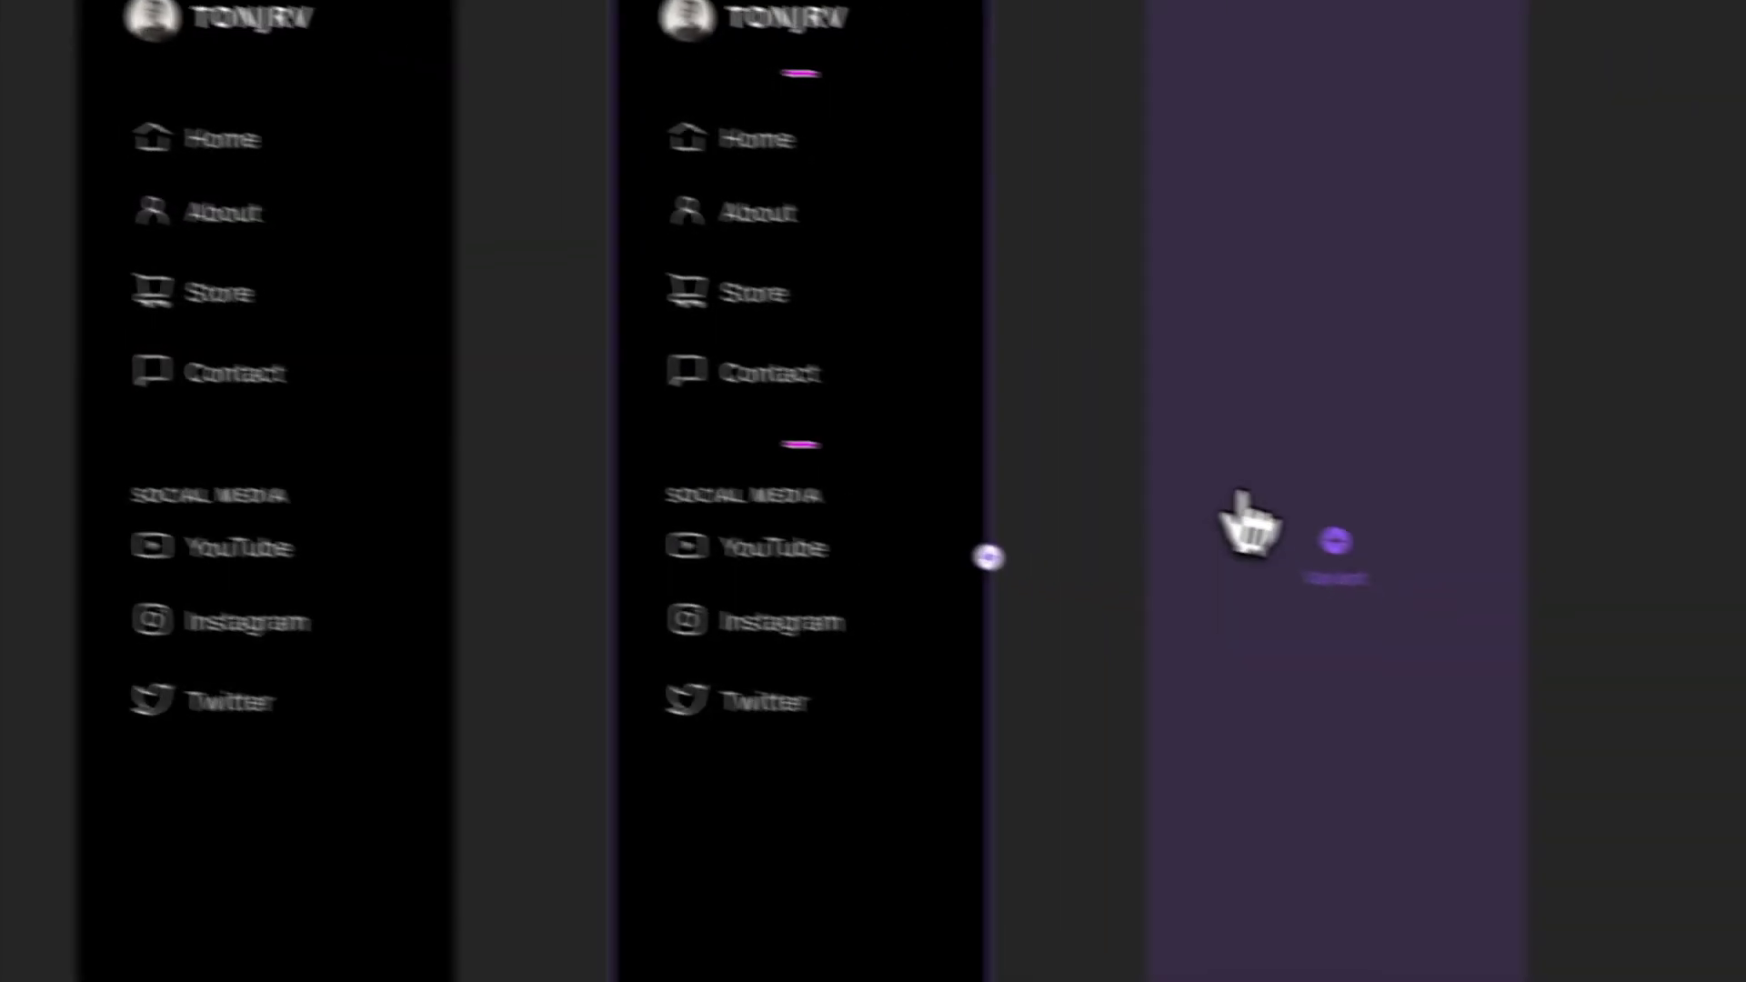
- Add two more variants to the Menu component and rename them Store and Contact
{"action": "left_click", "coordinate": [1243, 500]}
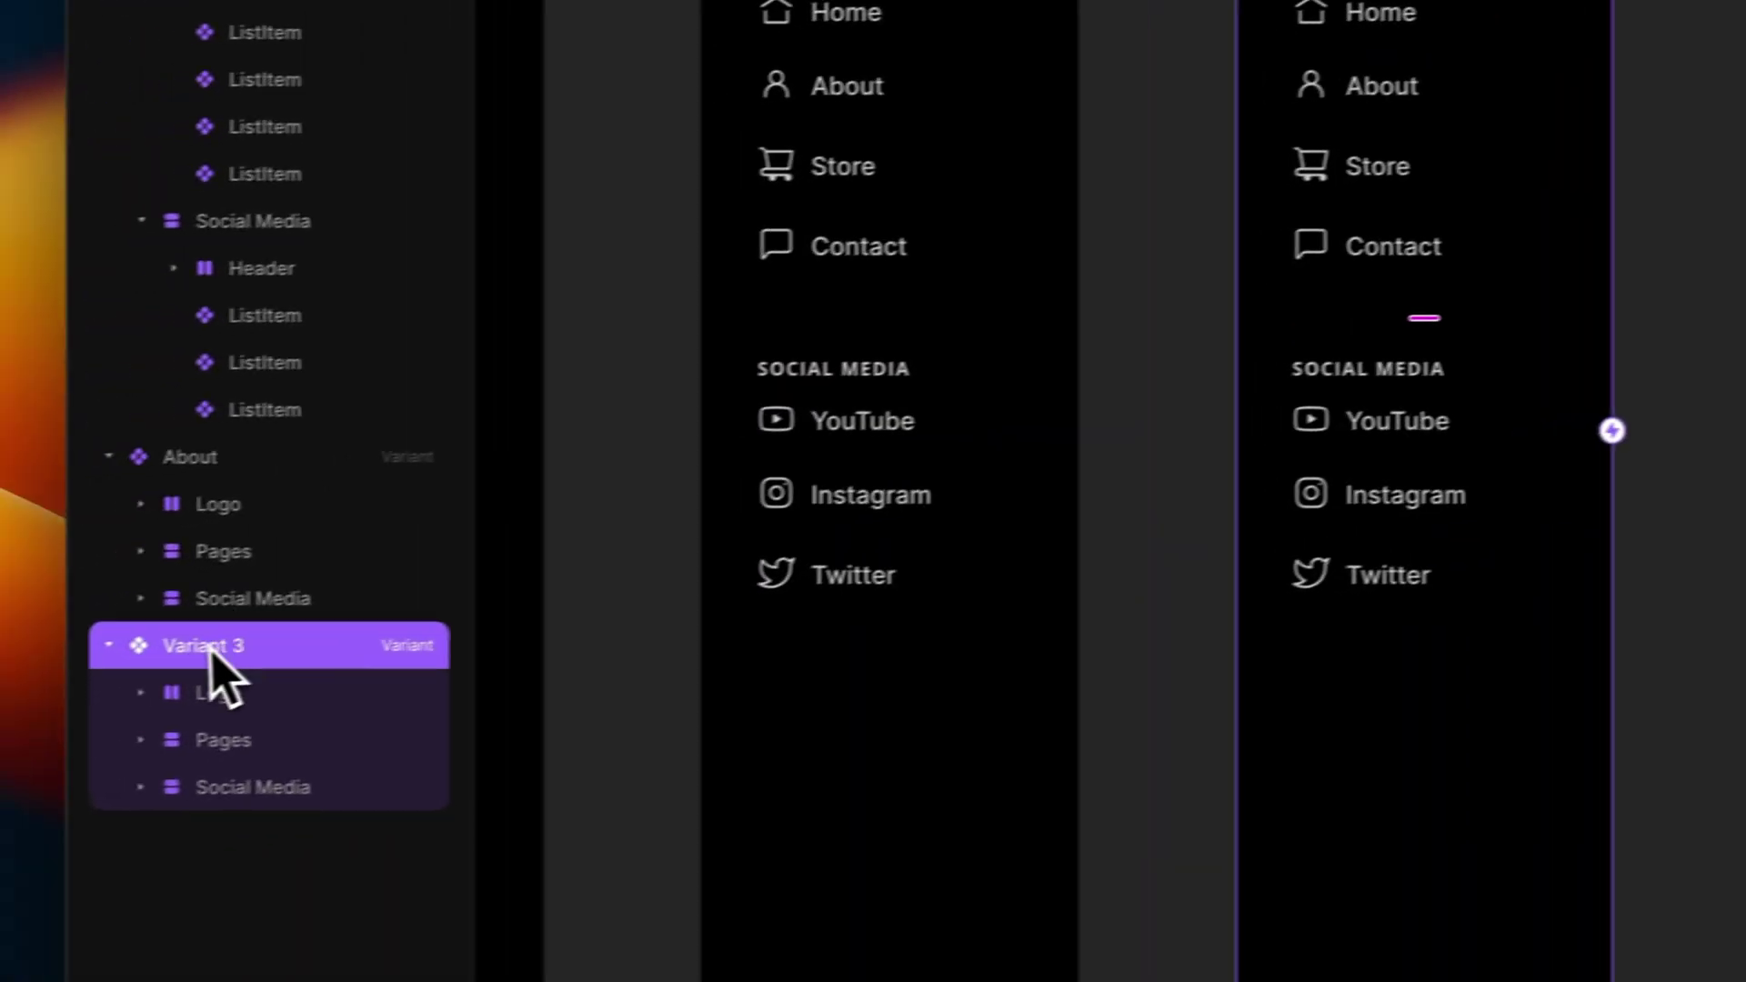
{"action": "double_click", "coordinate": [218, 645]}
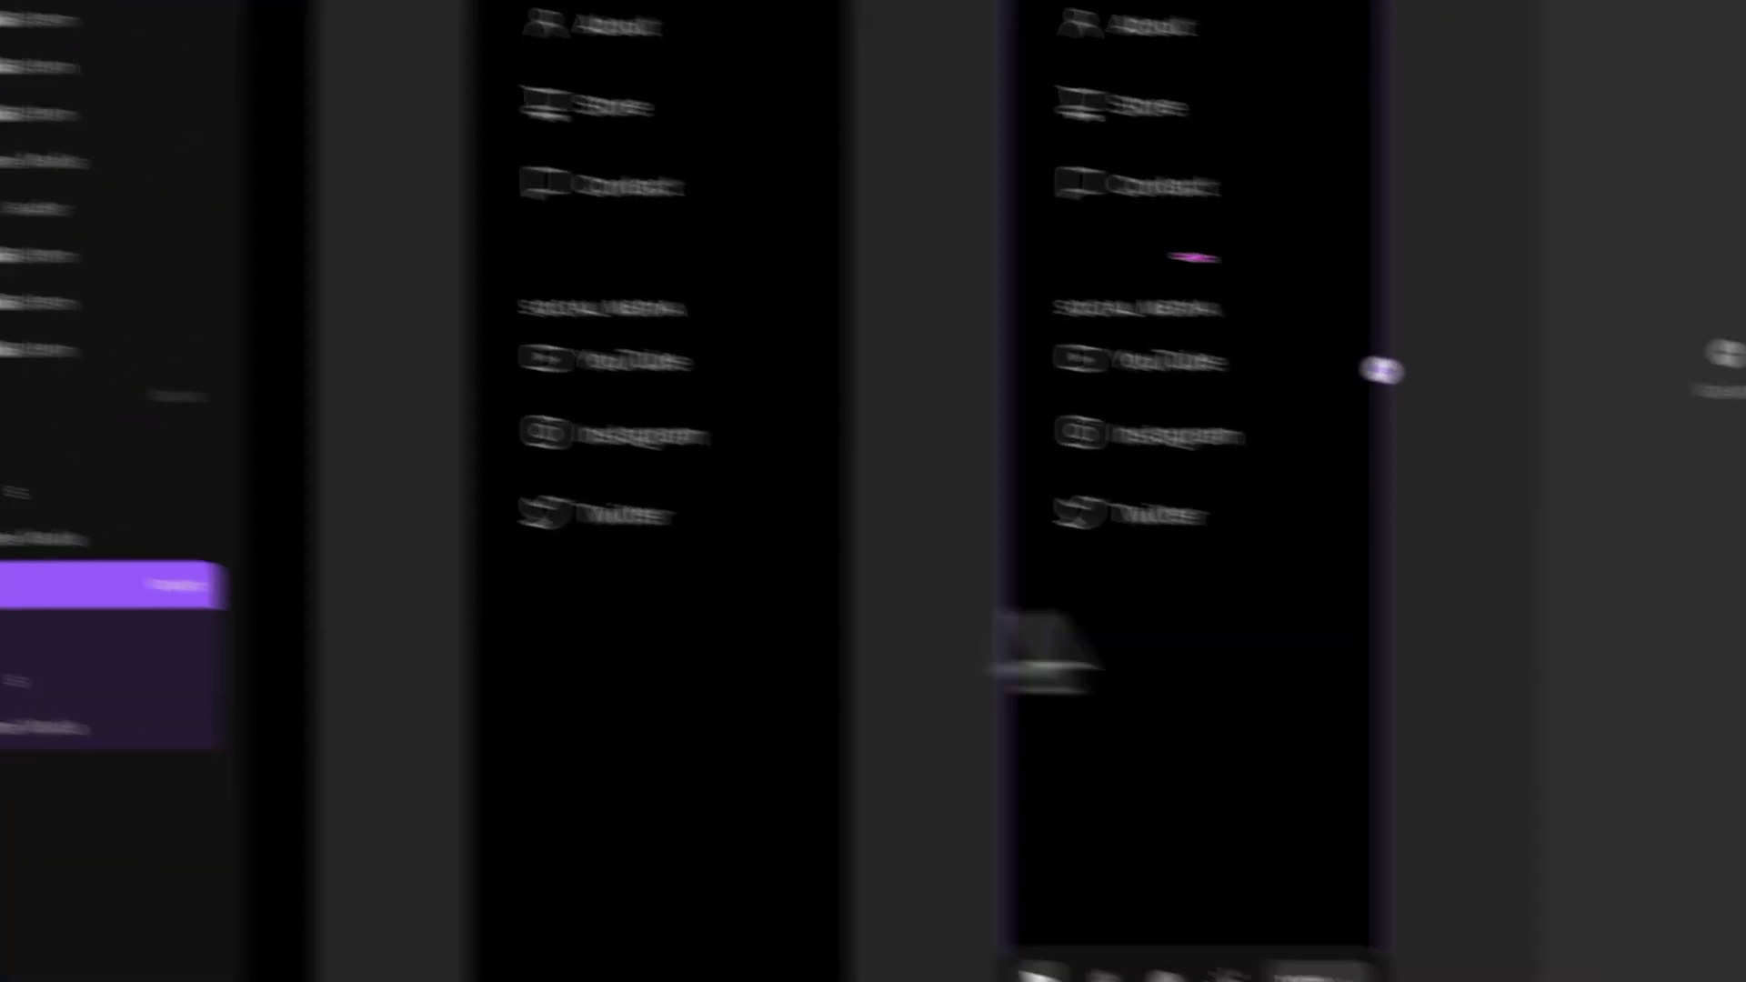
{"action": "left_click", "coordinate": [1275, 404]}
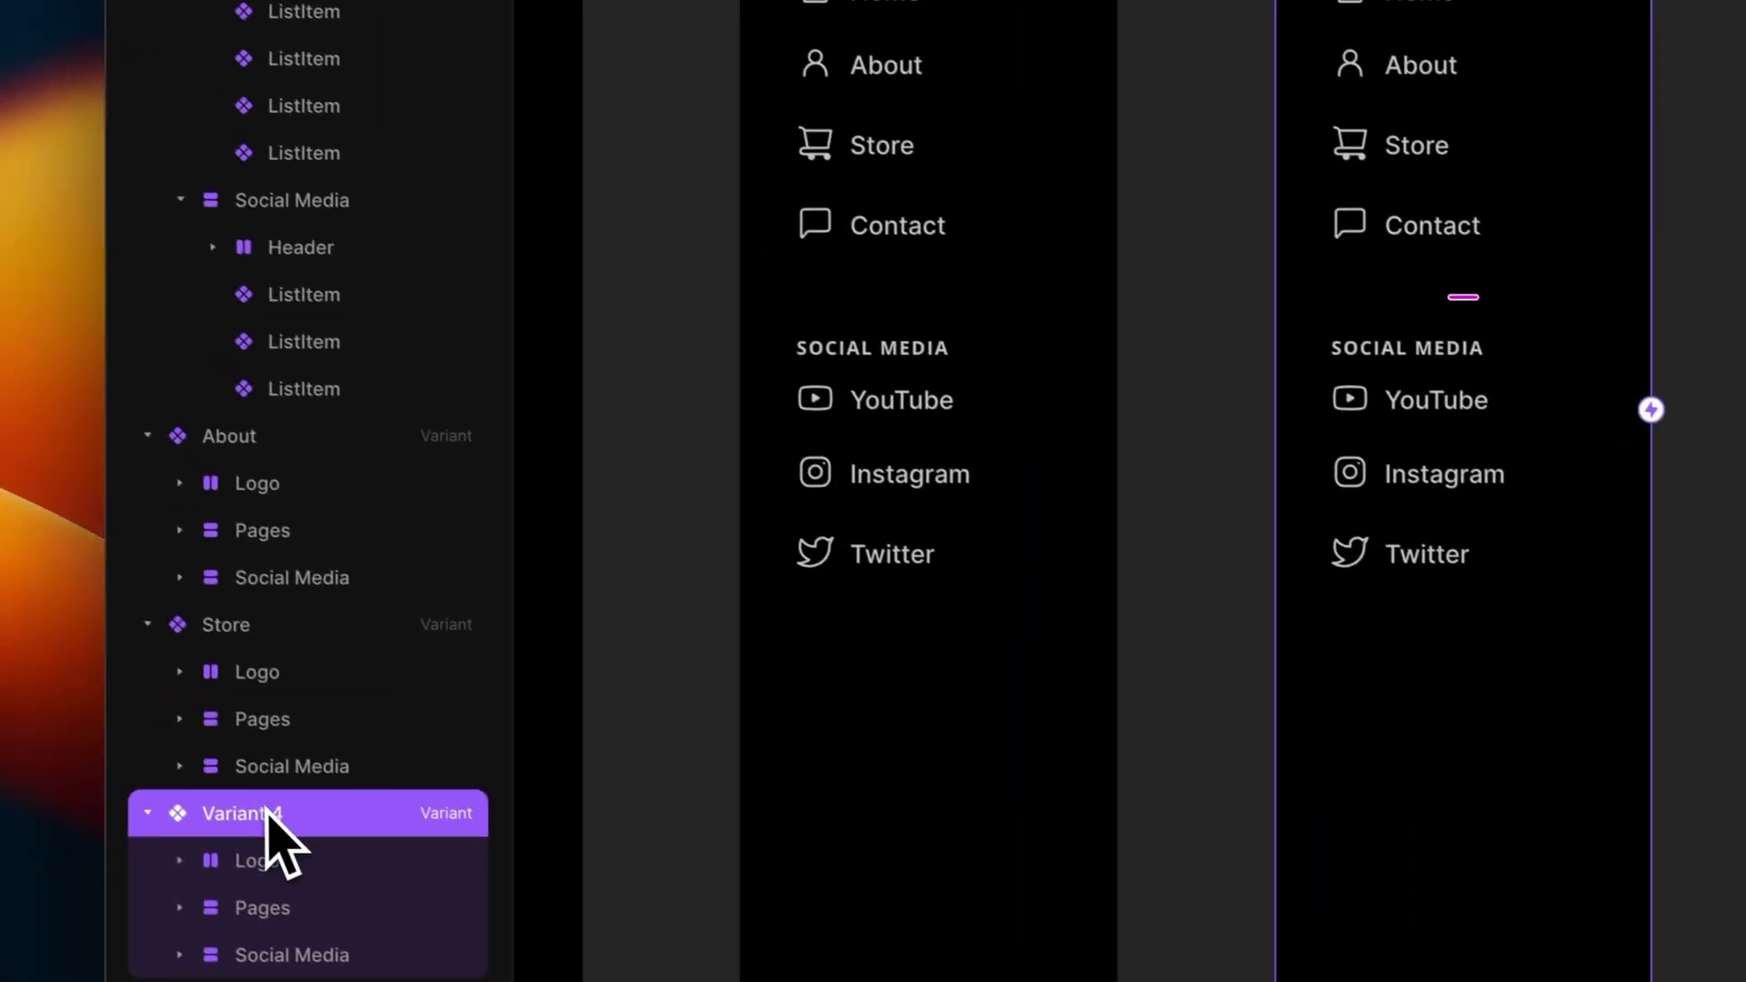
{"action": "double_click", "coordinate": [270, 813]}
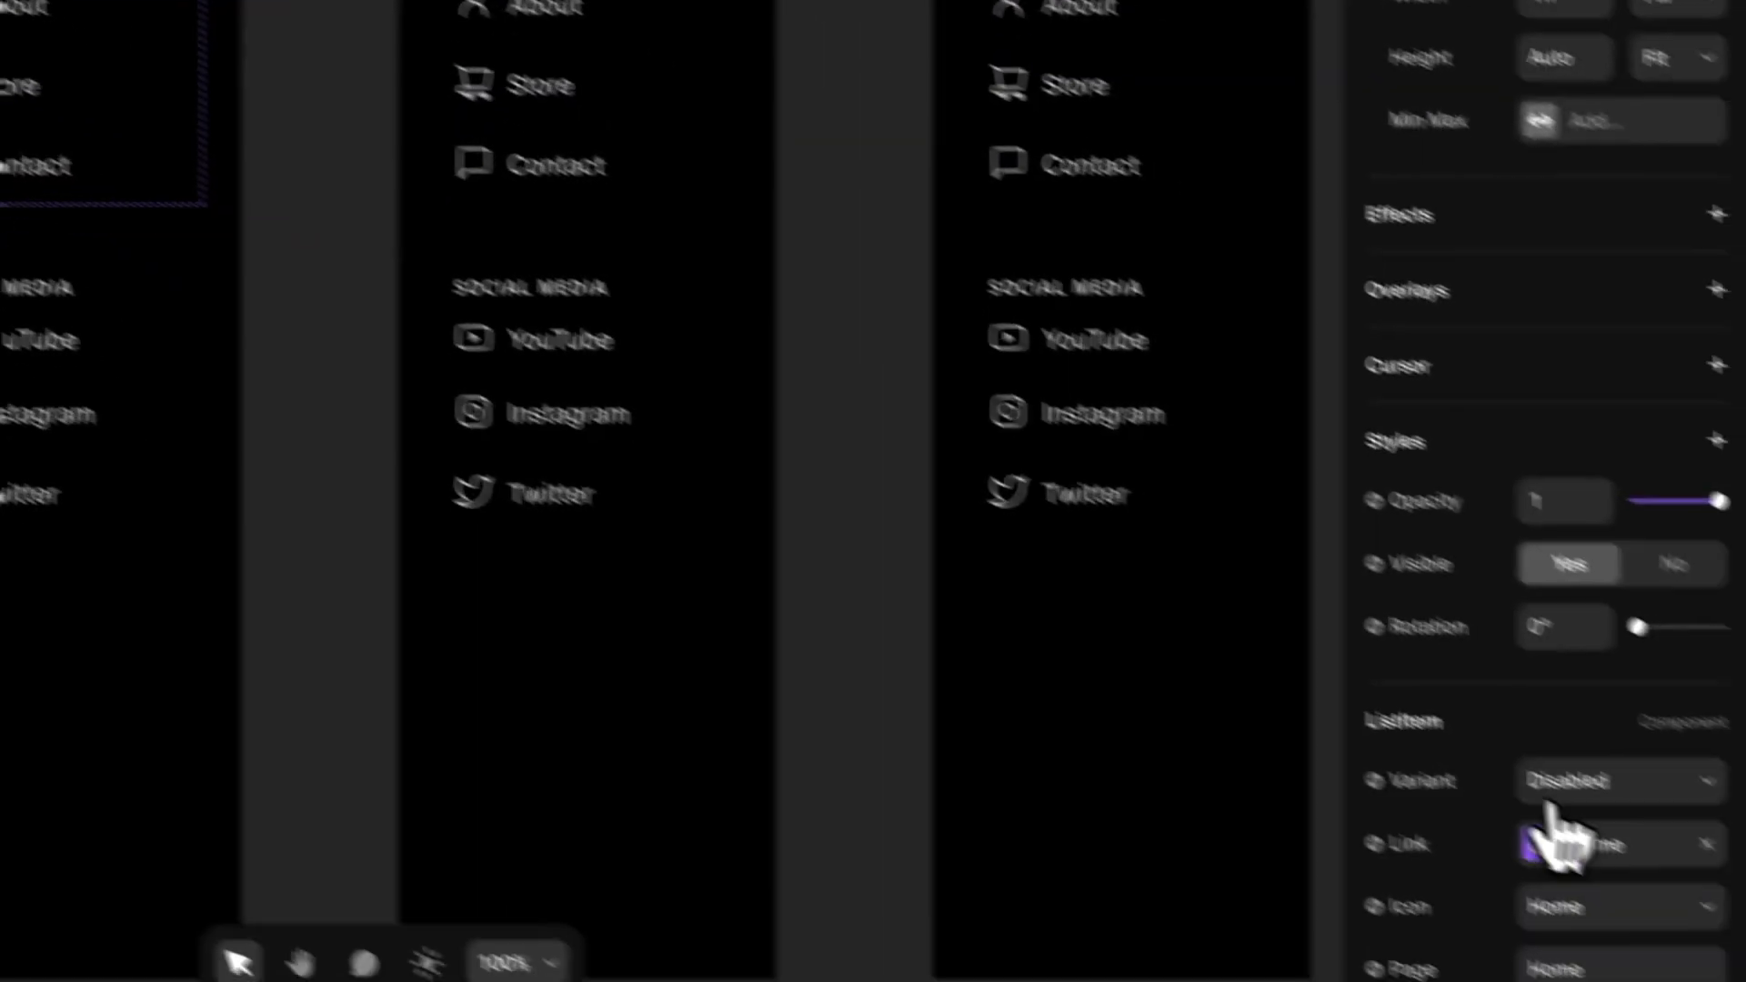
- Set the Home list item to Active in the Home variant and to Disabled in the About, Store and Contact variants
{"action": "left_click", "coordinate": [1460, 727]}
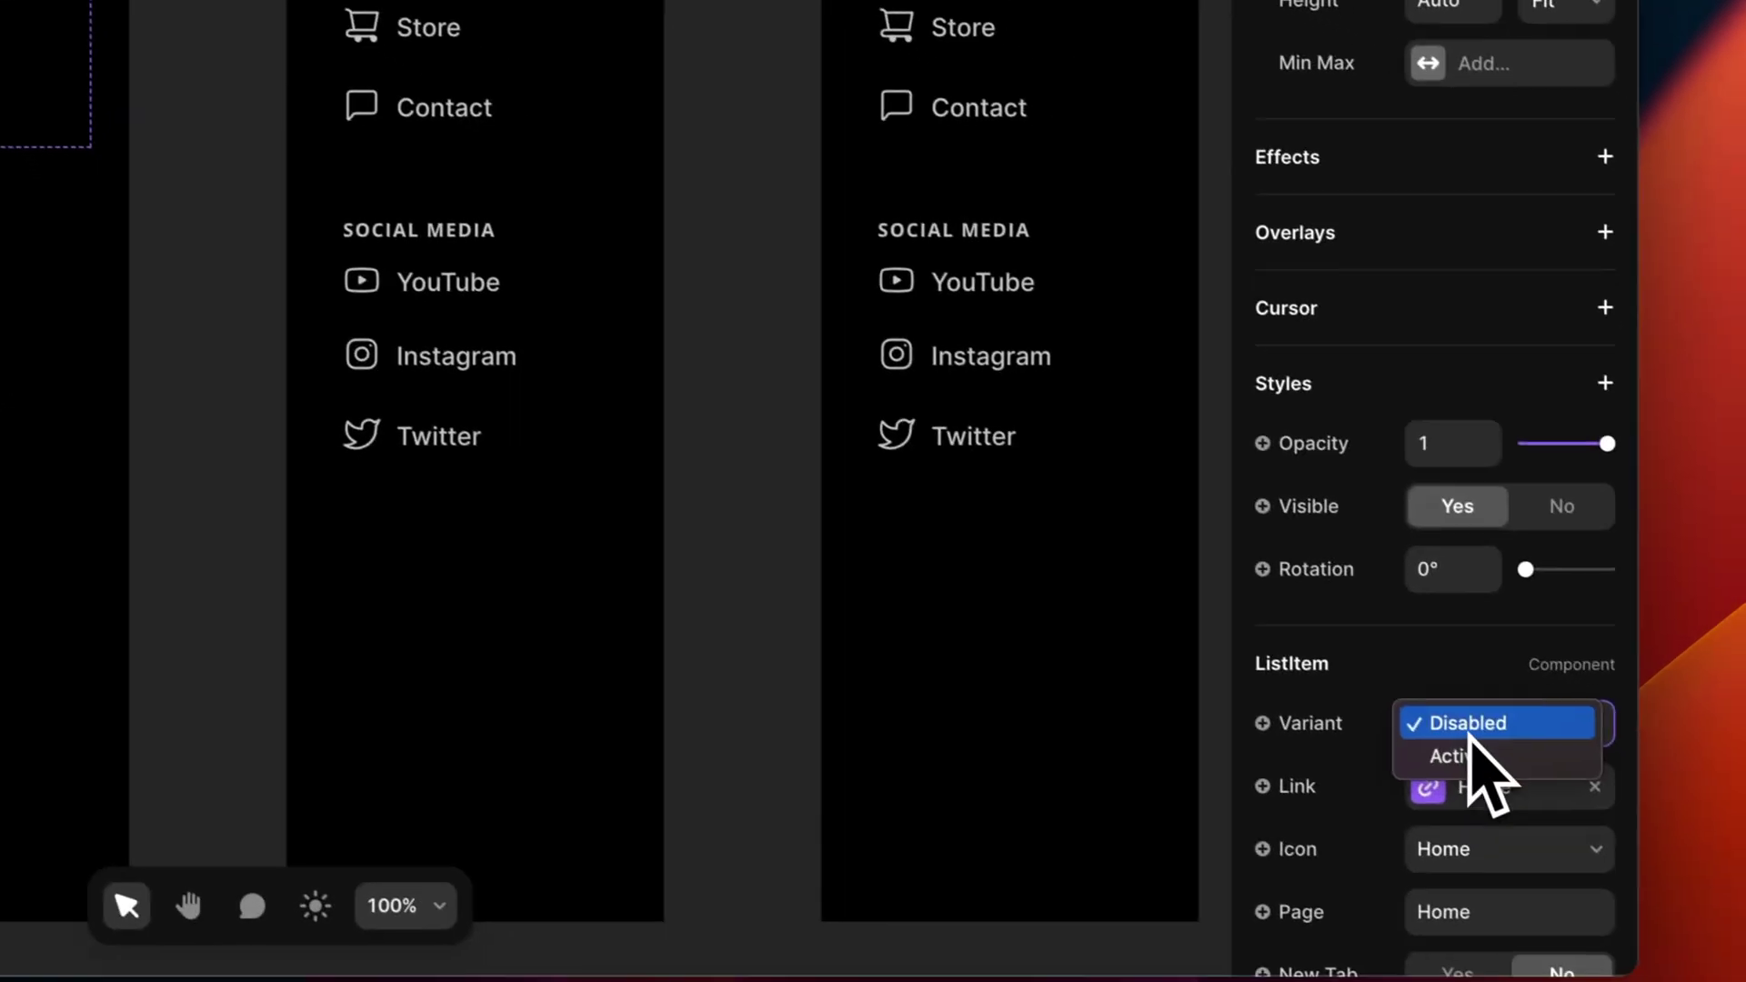
{"action": "left_click", "coordinate": [1453, 760]}
{"action": "left_click", "coordinate": [561, 318]}
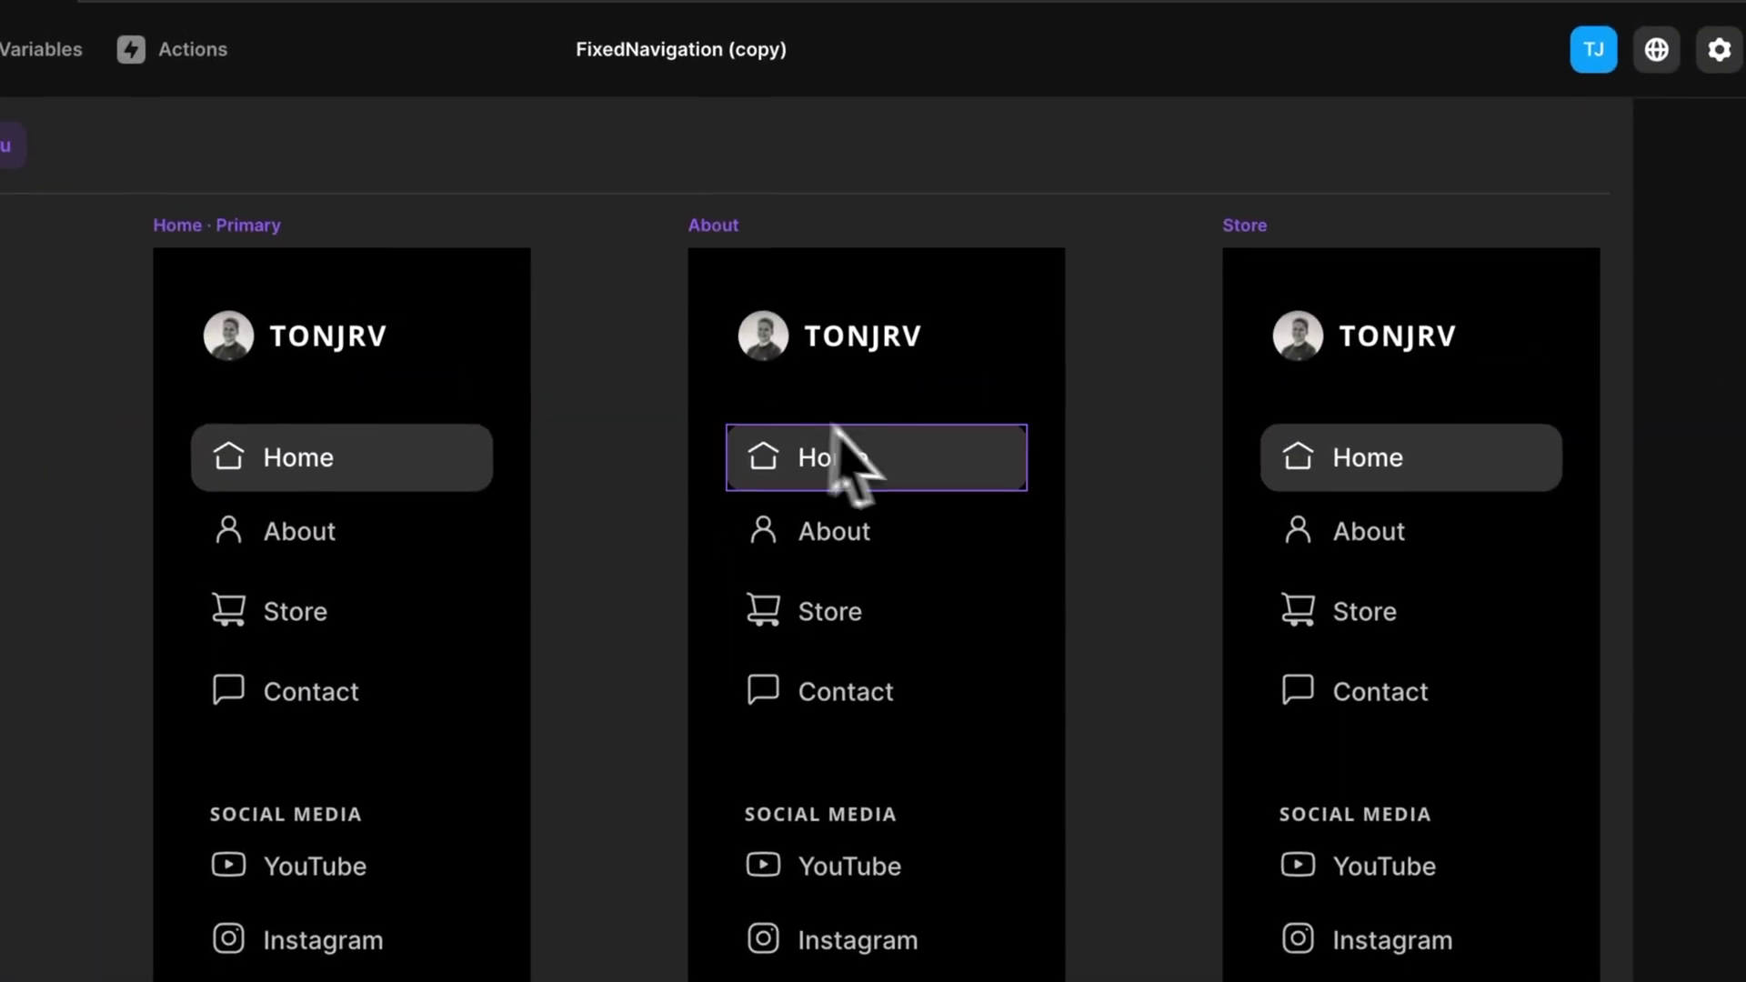
{"action": "scroll", "coordinate": [919, 468], "scroll_direction": "right", "scroll_amount": 5}
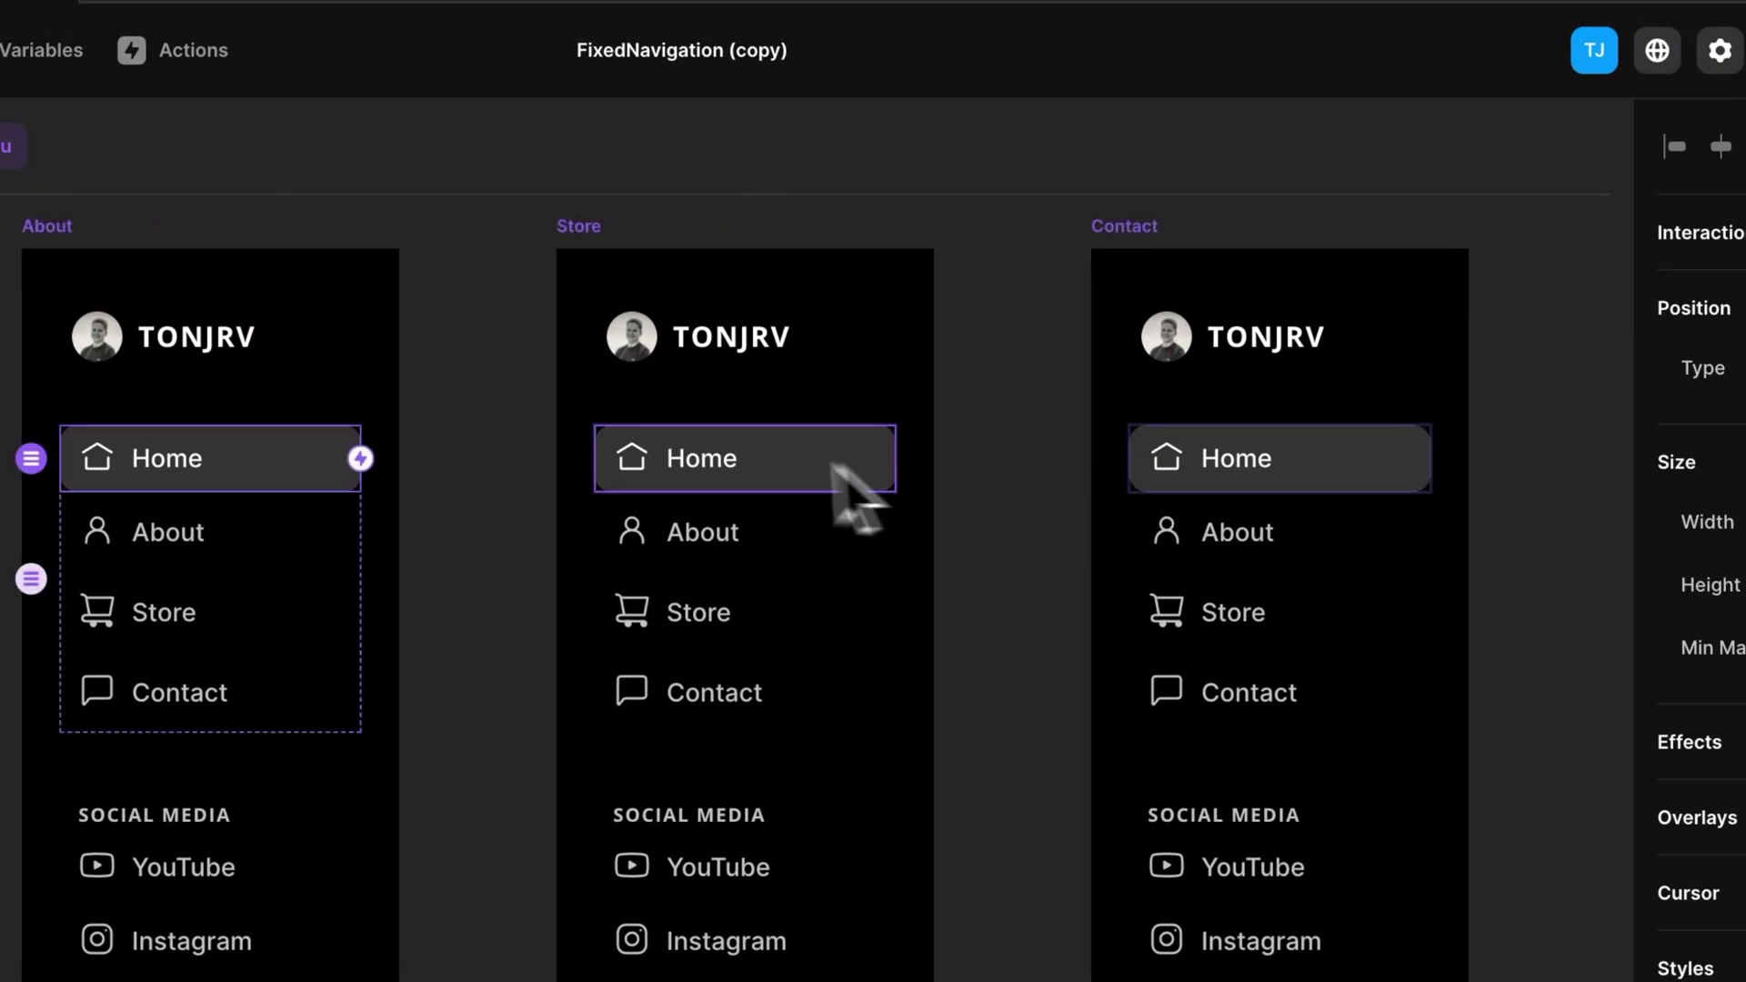
{"action": "left_click", "coordinate": [1160, 473], "text": "shift"}
{"action": "left_click", "coordinate": [1465, 744]}
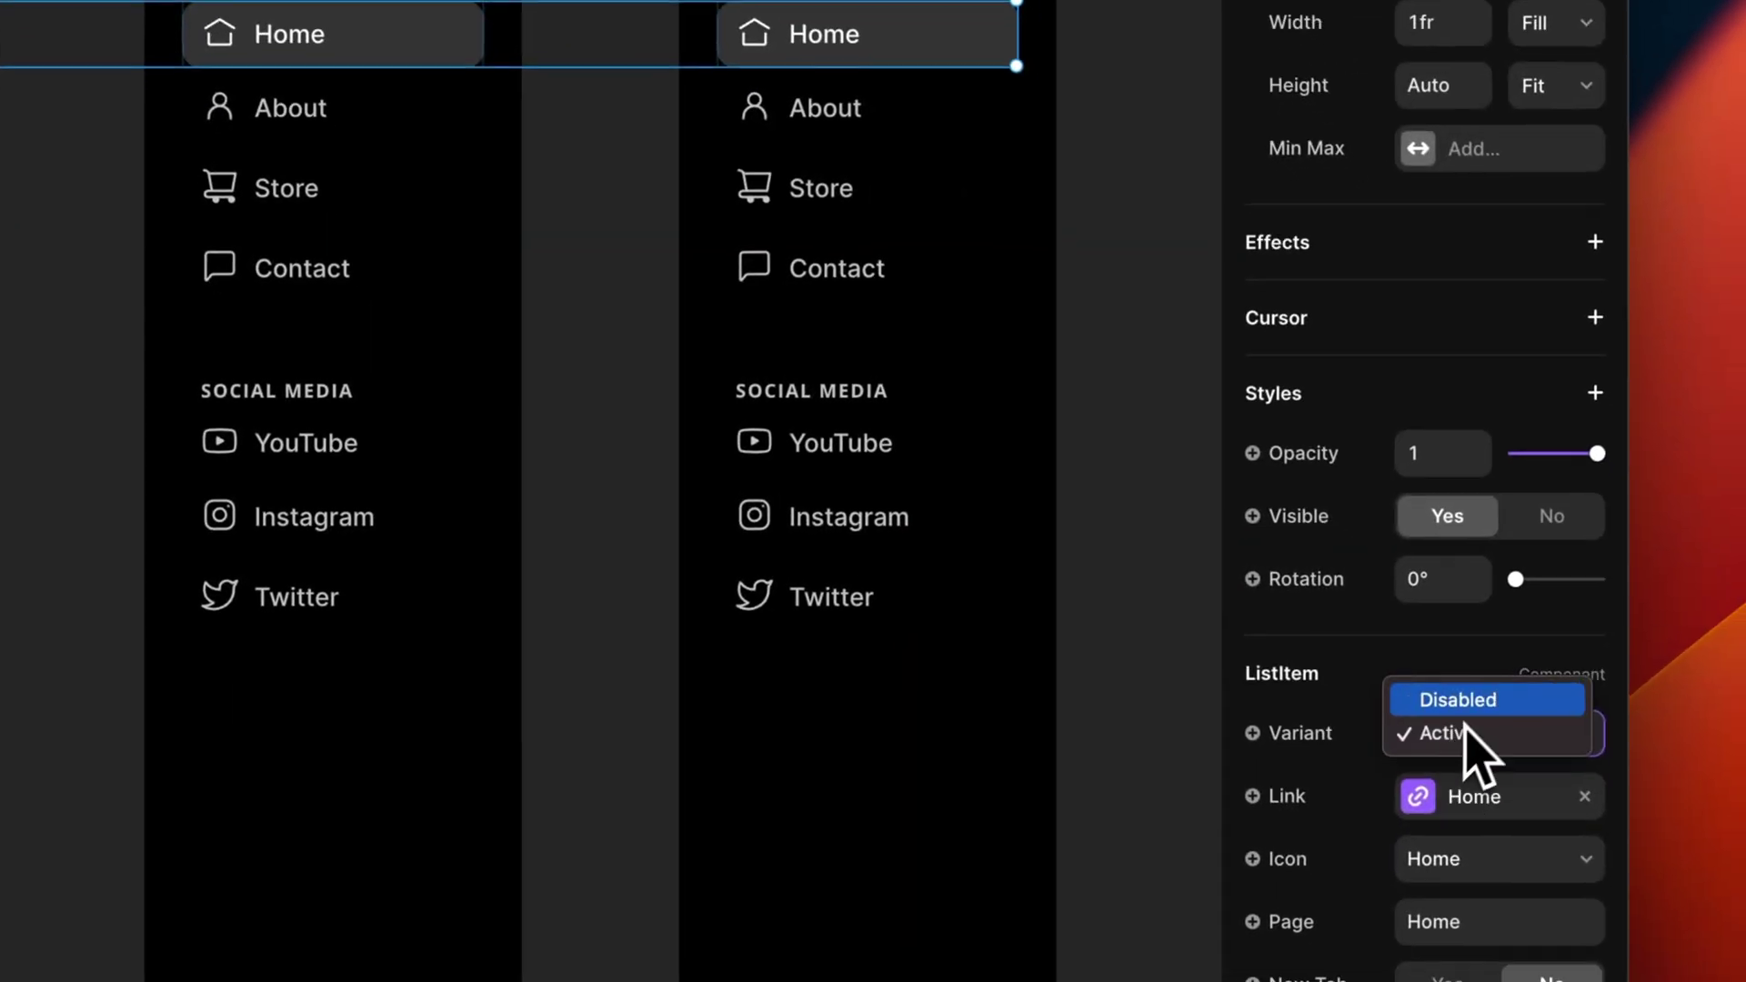
{"action": "left_click", "coordinate": [1461, 708]}
- Set the About list item to Active in the About variant
{"action": "left_click", "coordinate": [142, 227]}
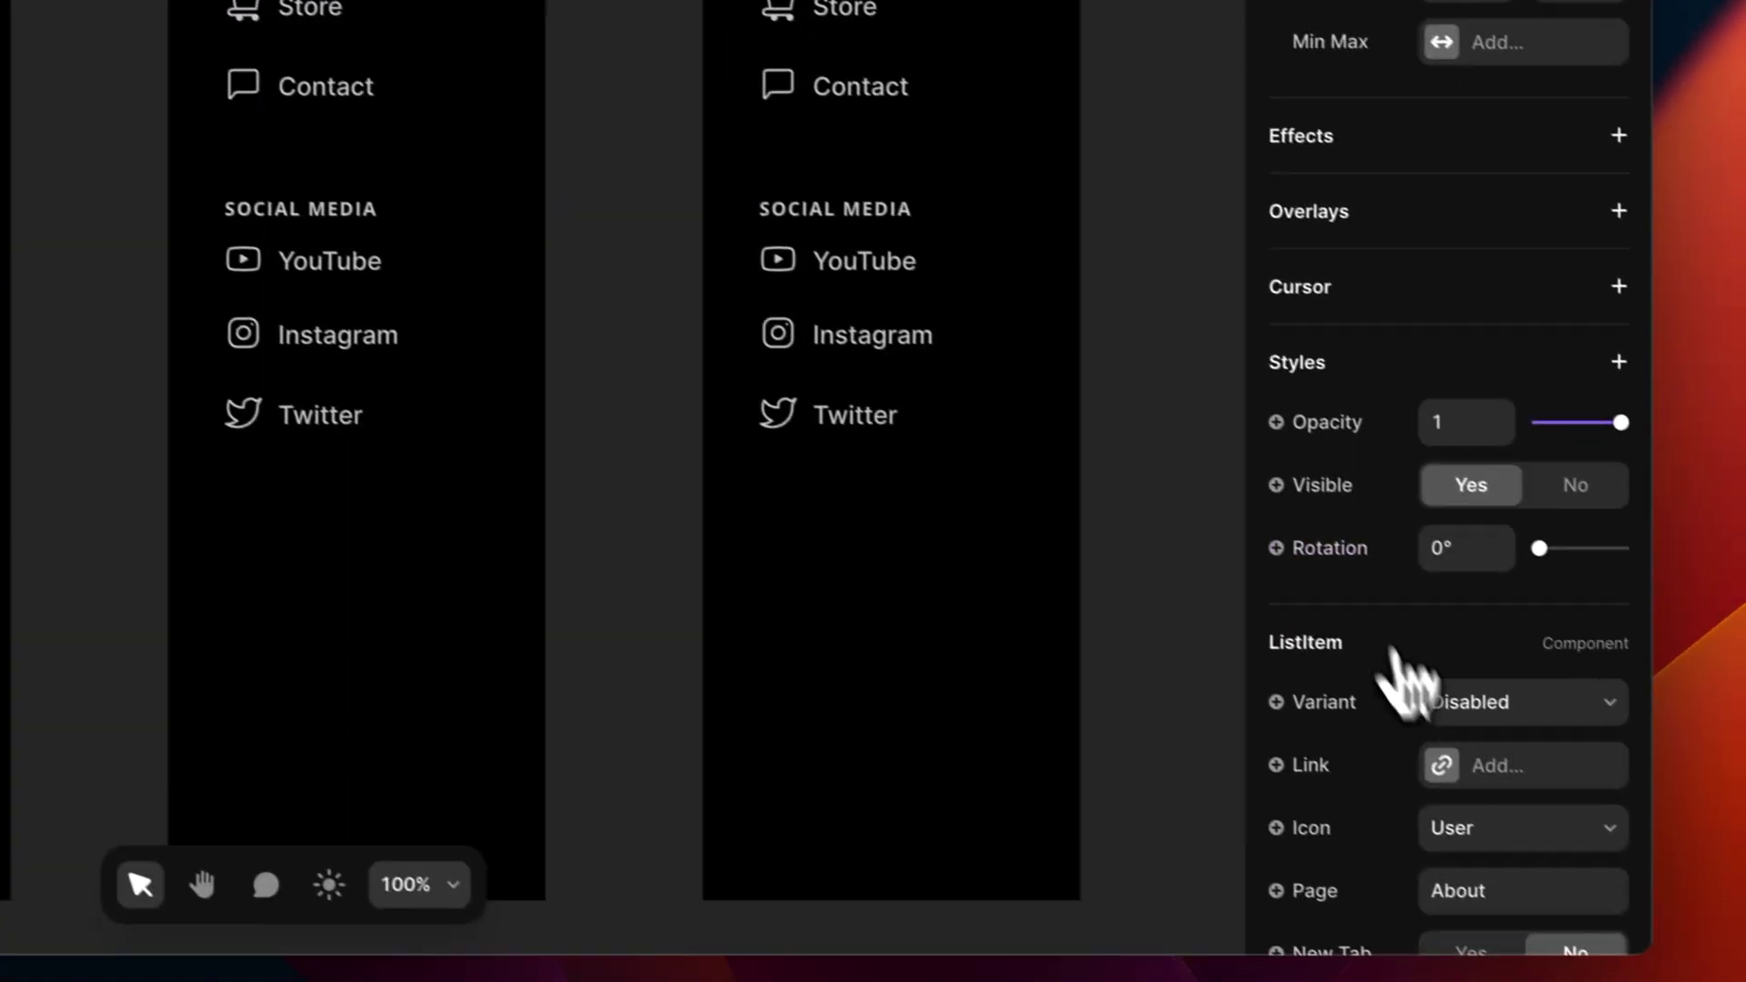
{"action": "left_click", "coordinate": [1491, 706]}
{"action": "left_click", "coordinate": [1474, 715]}
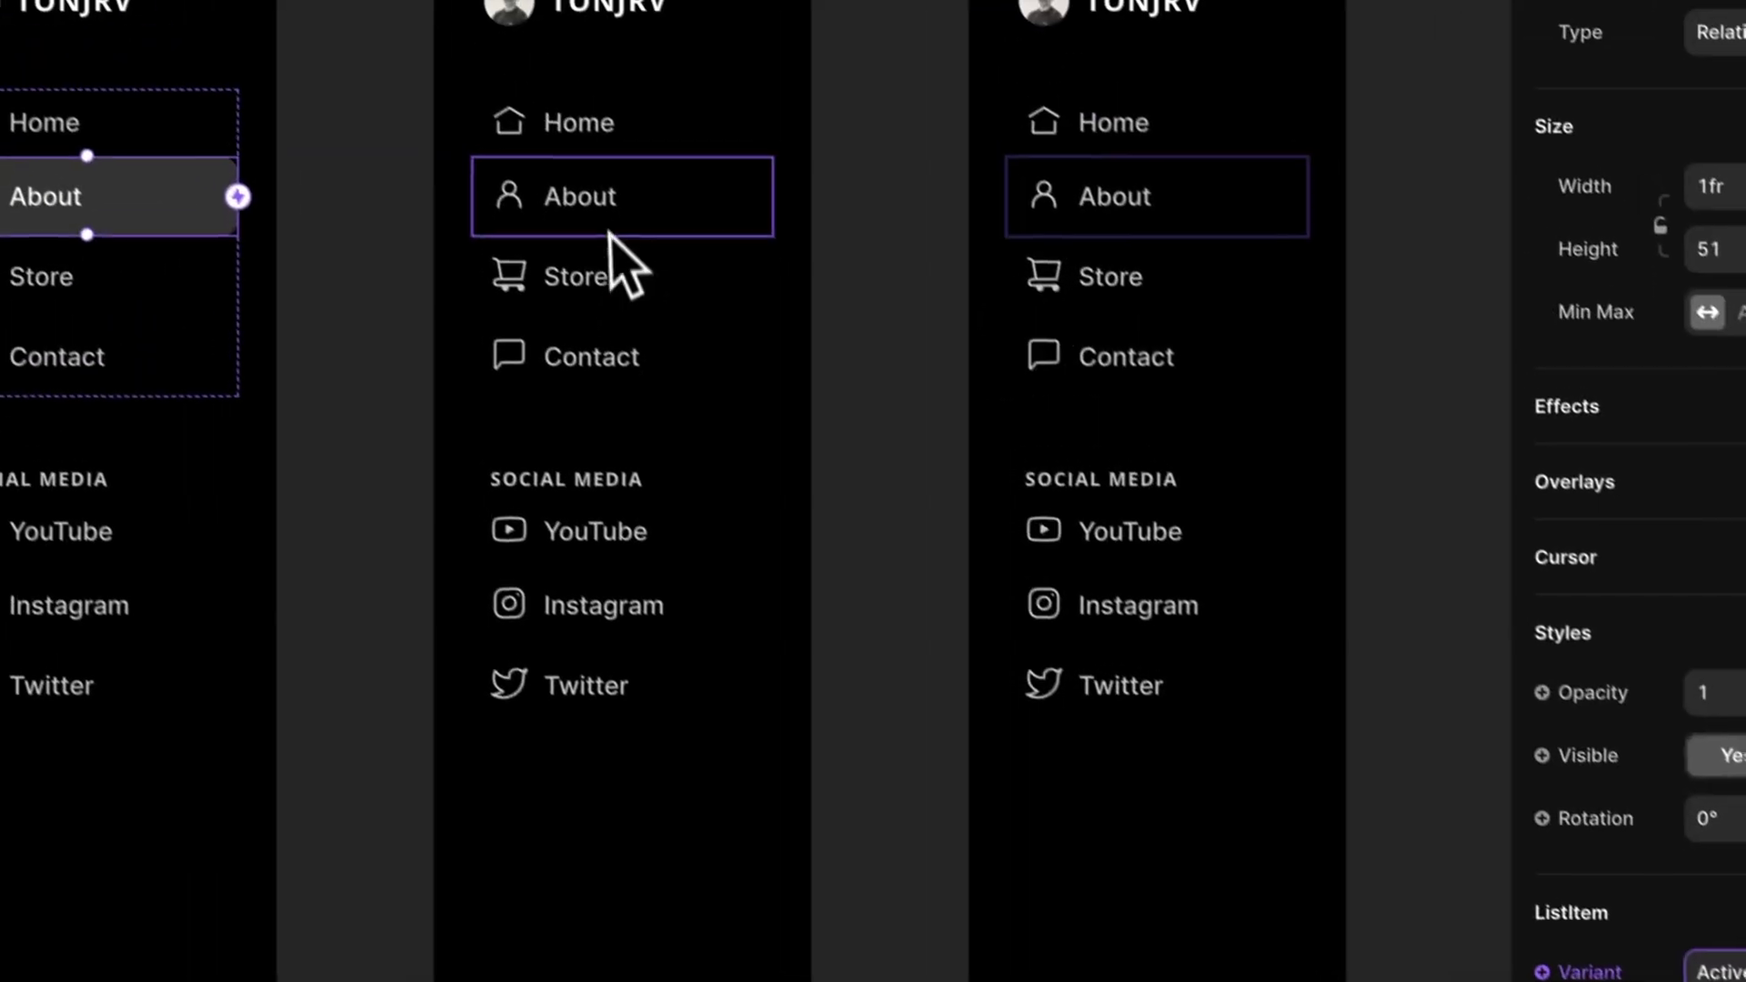
- Try to set the About list item to Active in the Store and Contact variants
{"action": "left_click", "coordinate": [604, 227]}
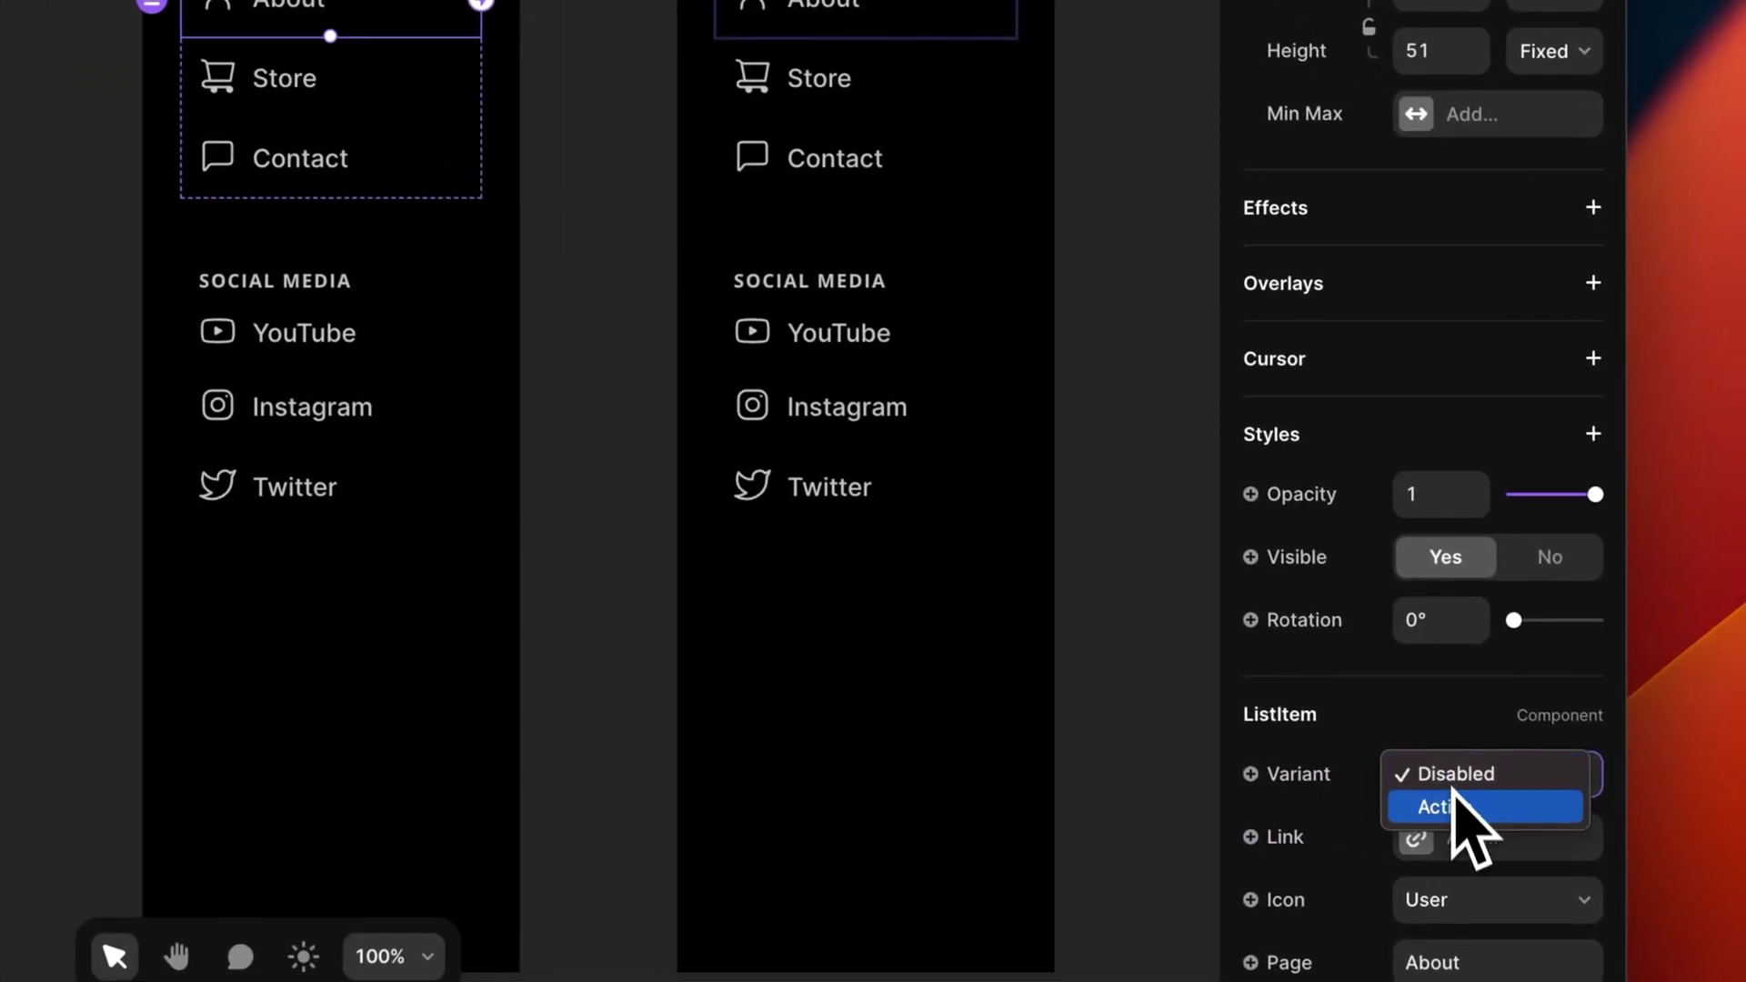
{"action": "left_click", "coordinate": [1458, 866]}
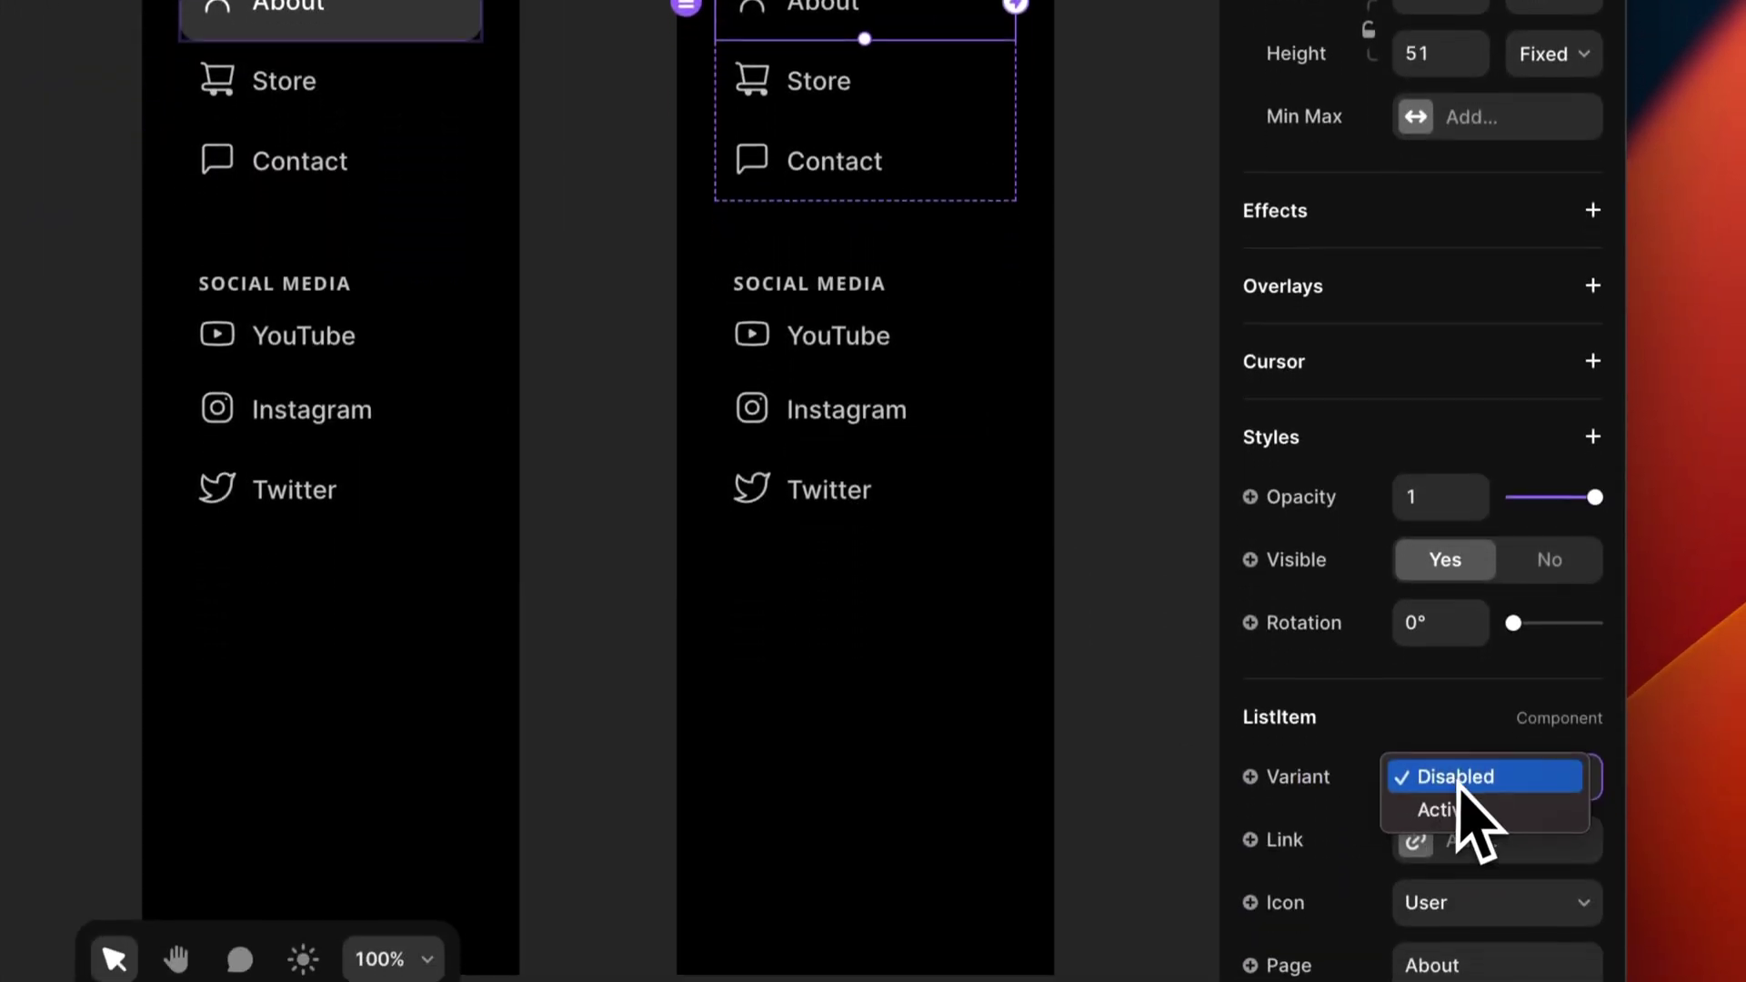
{"action": "left_click", "coordinate": [1446, 802]}
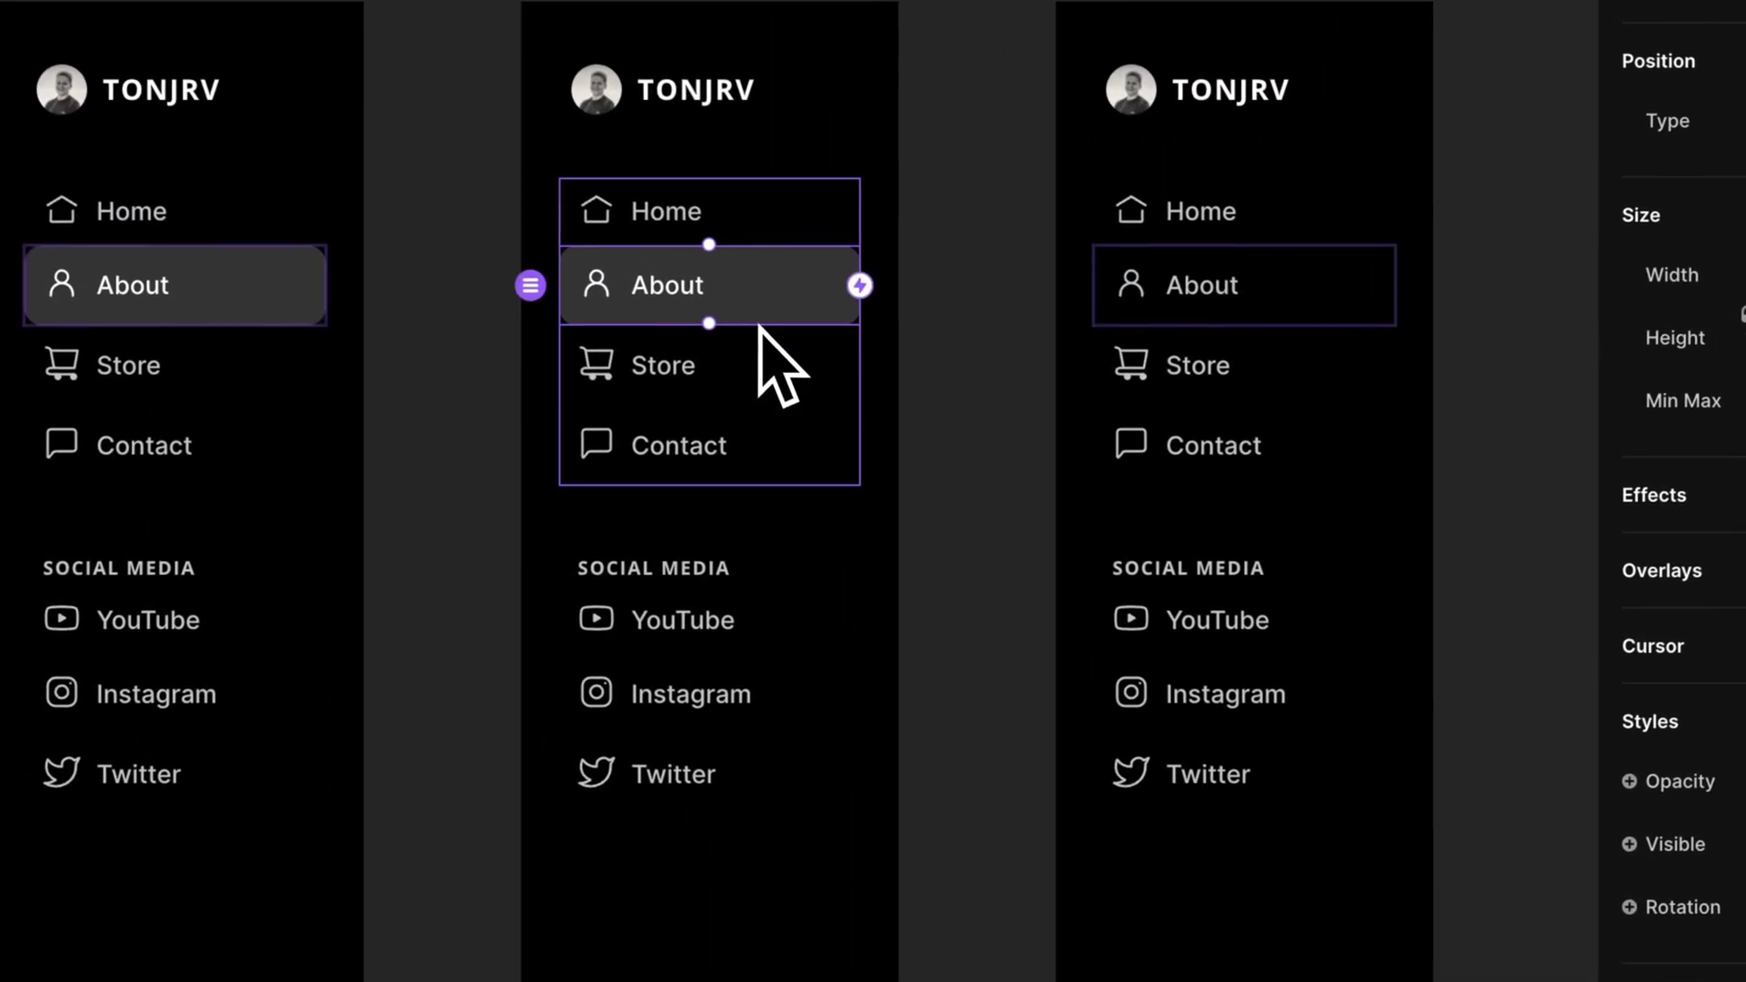
- Set the Store item to Active in the Store variant and the Contact item to Active in the Contact variant
{"action": "left_click", "coordinate": [782, 377]}
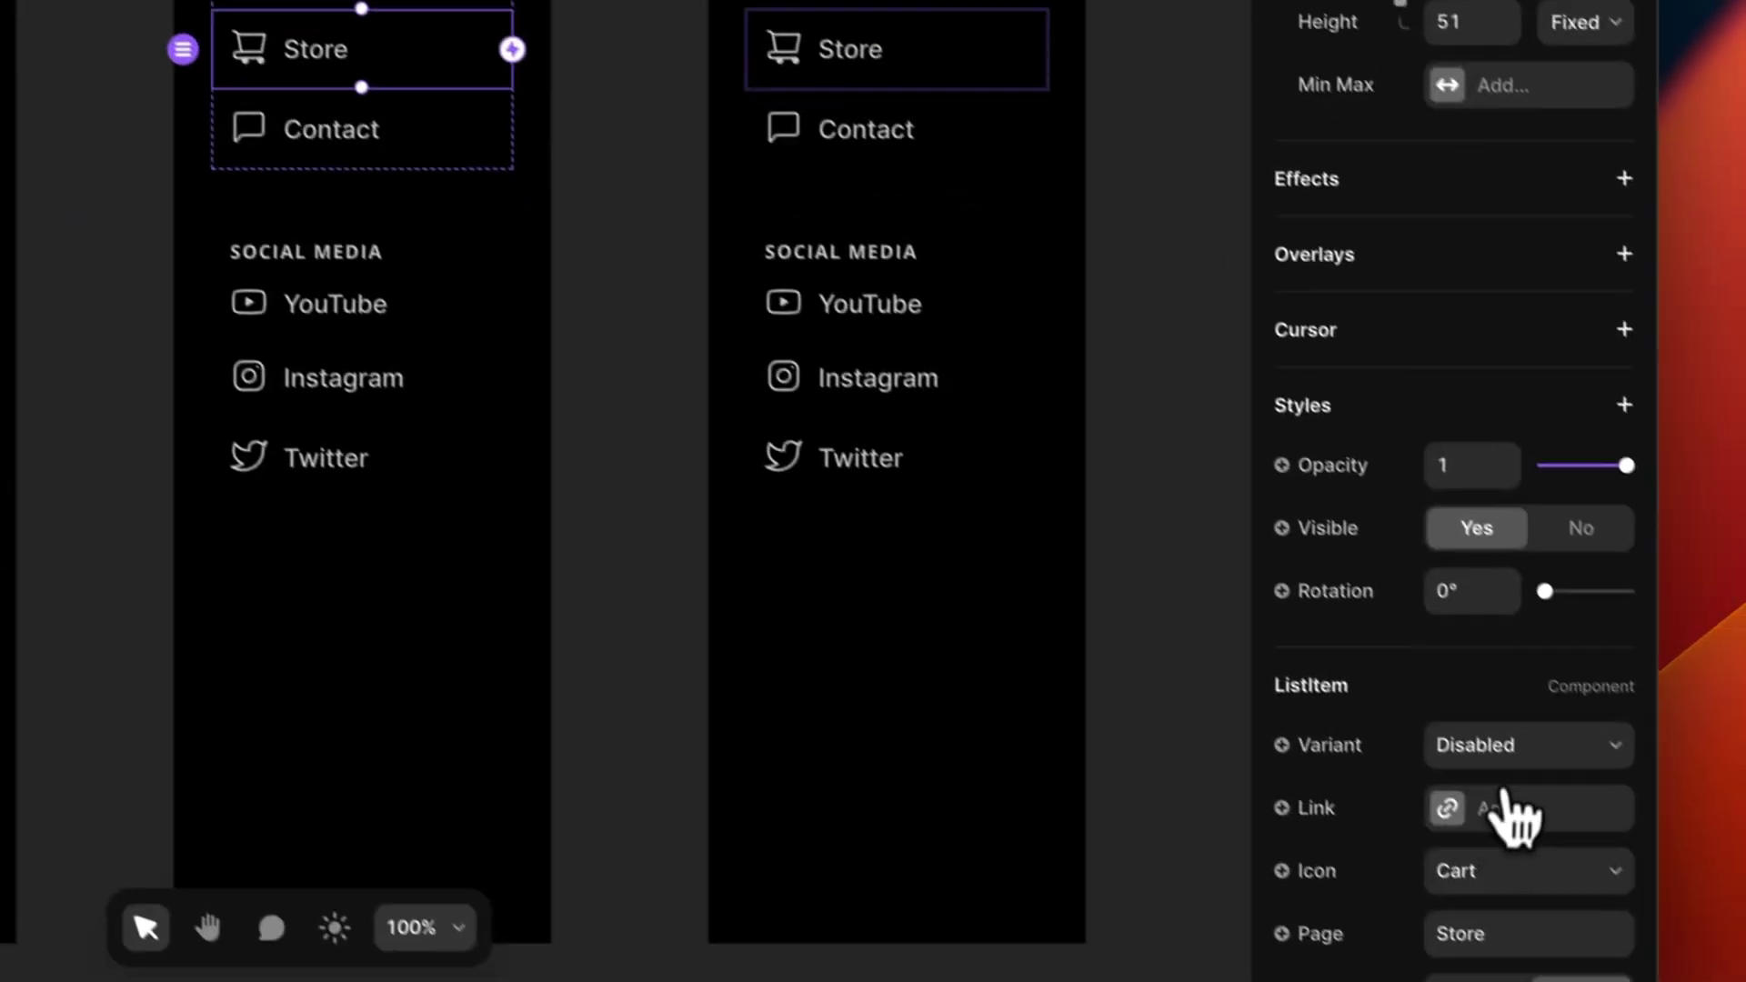
{"action": "left_click", "coordinate": [1484, 725]}
{"action": "left_click", "coordinate": [894, 113]}
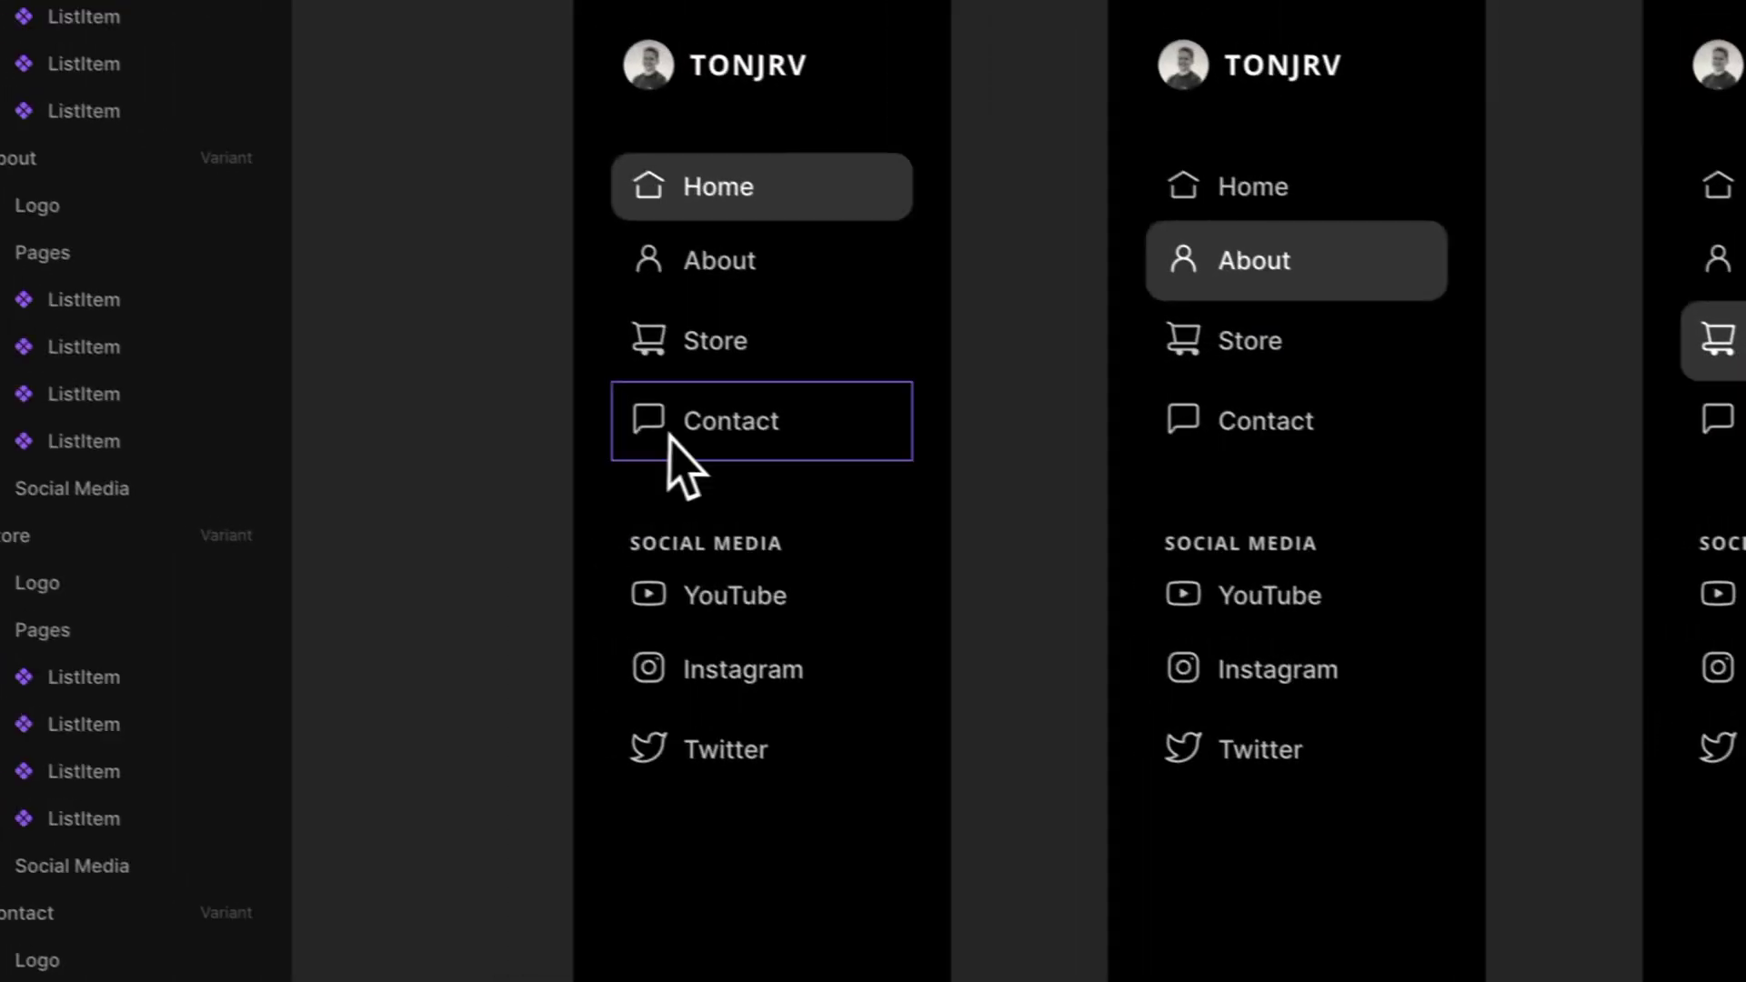
- Link the Contact, Store and About list items in the Home variant to their matching pages
{"action": "left_click", "coordinate": [721, 437]}
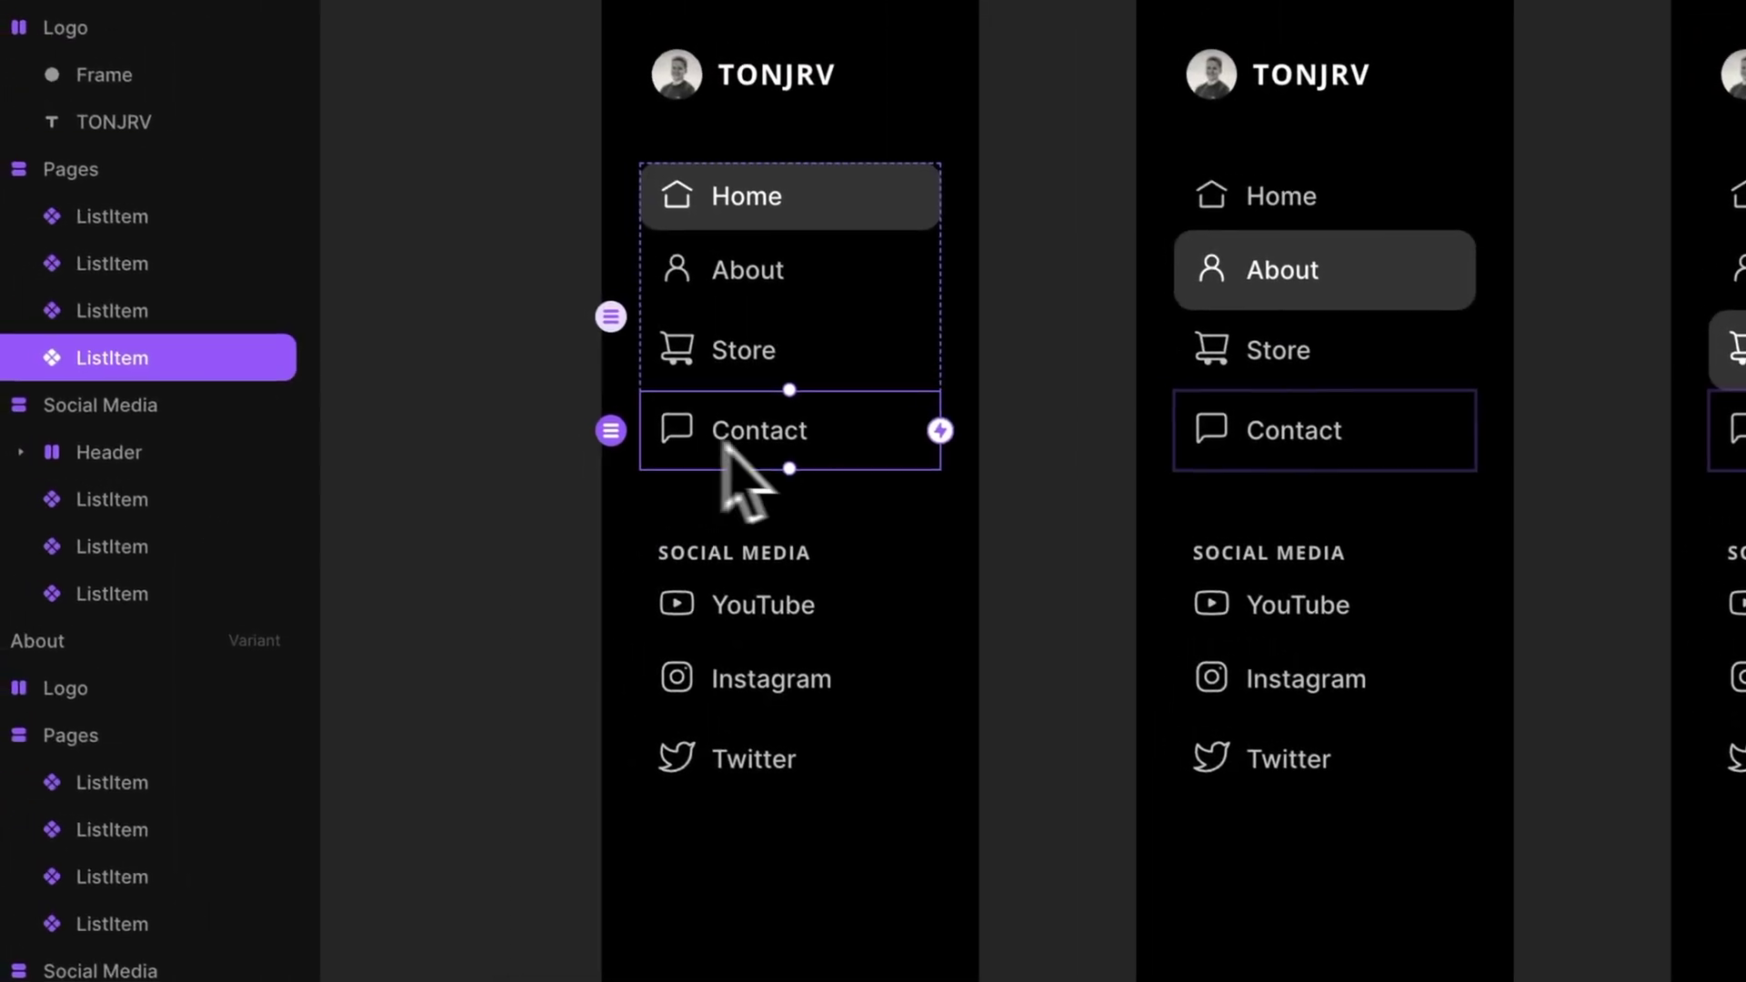
{"action": "left_click", "coordinate": [1651, 823]}
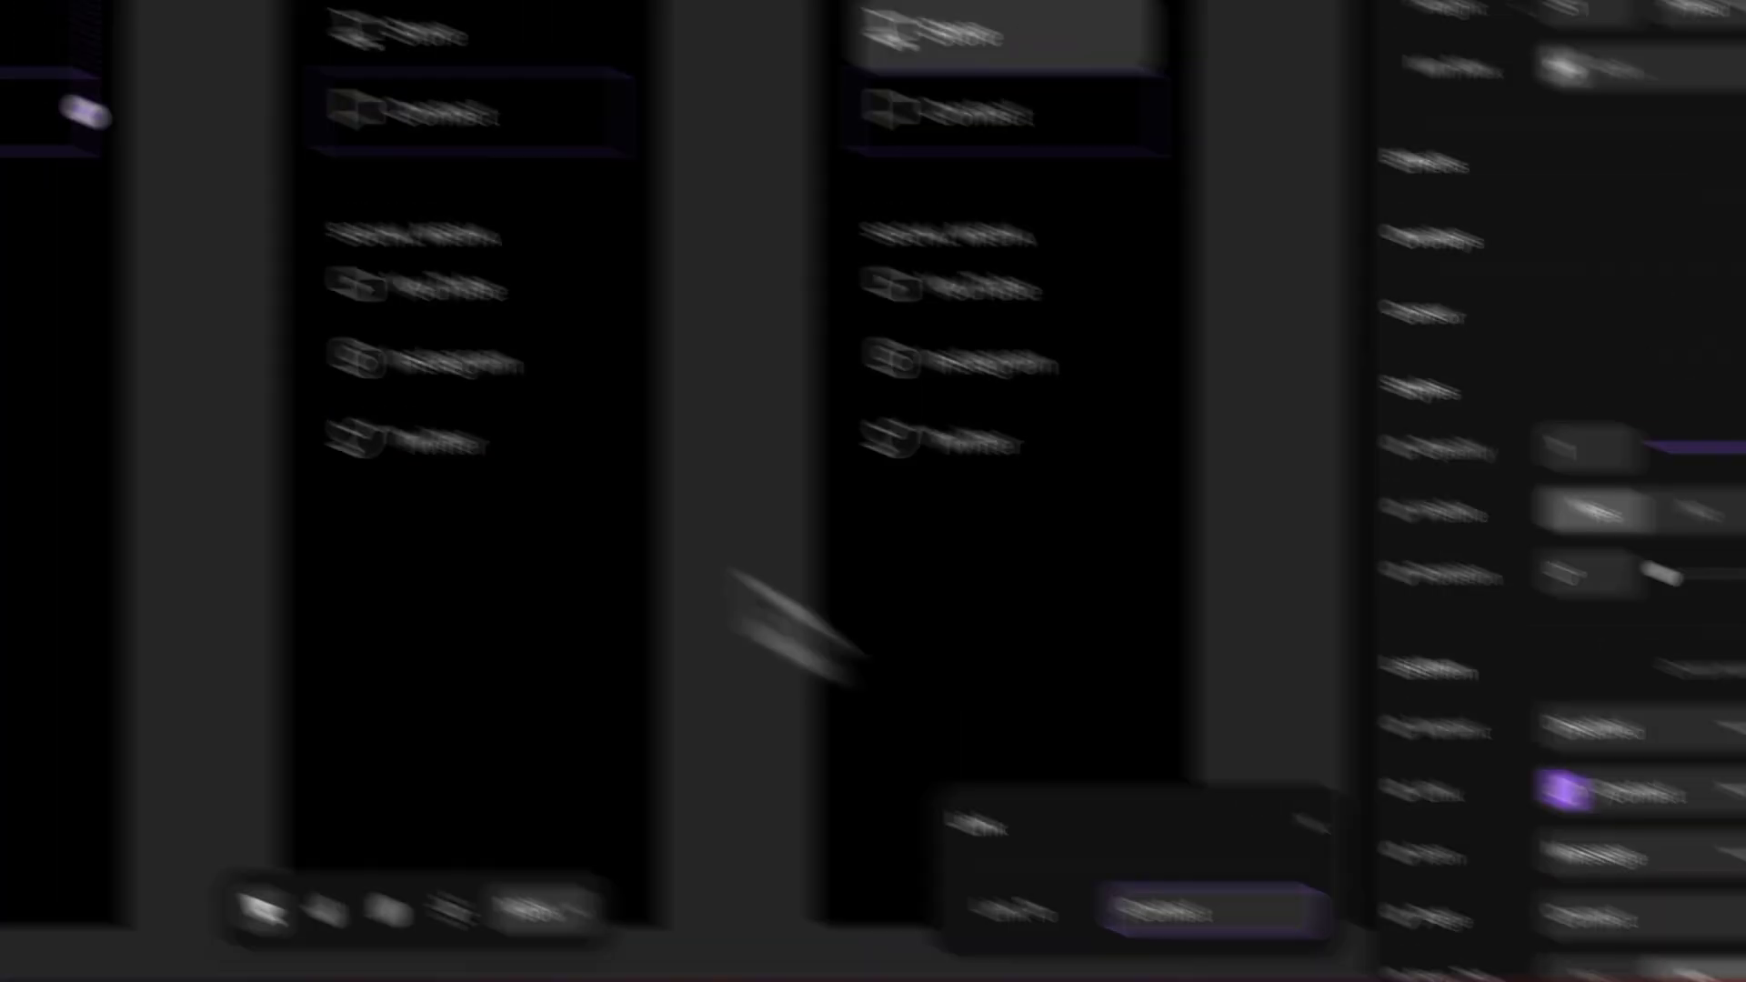
{"action": "left_click", "coordinate": [585, 359]}
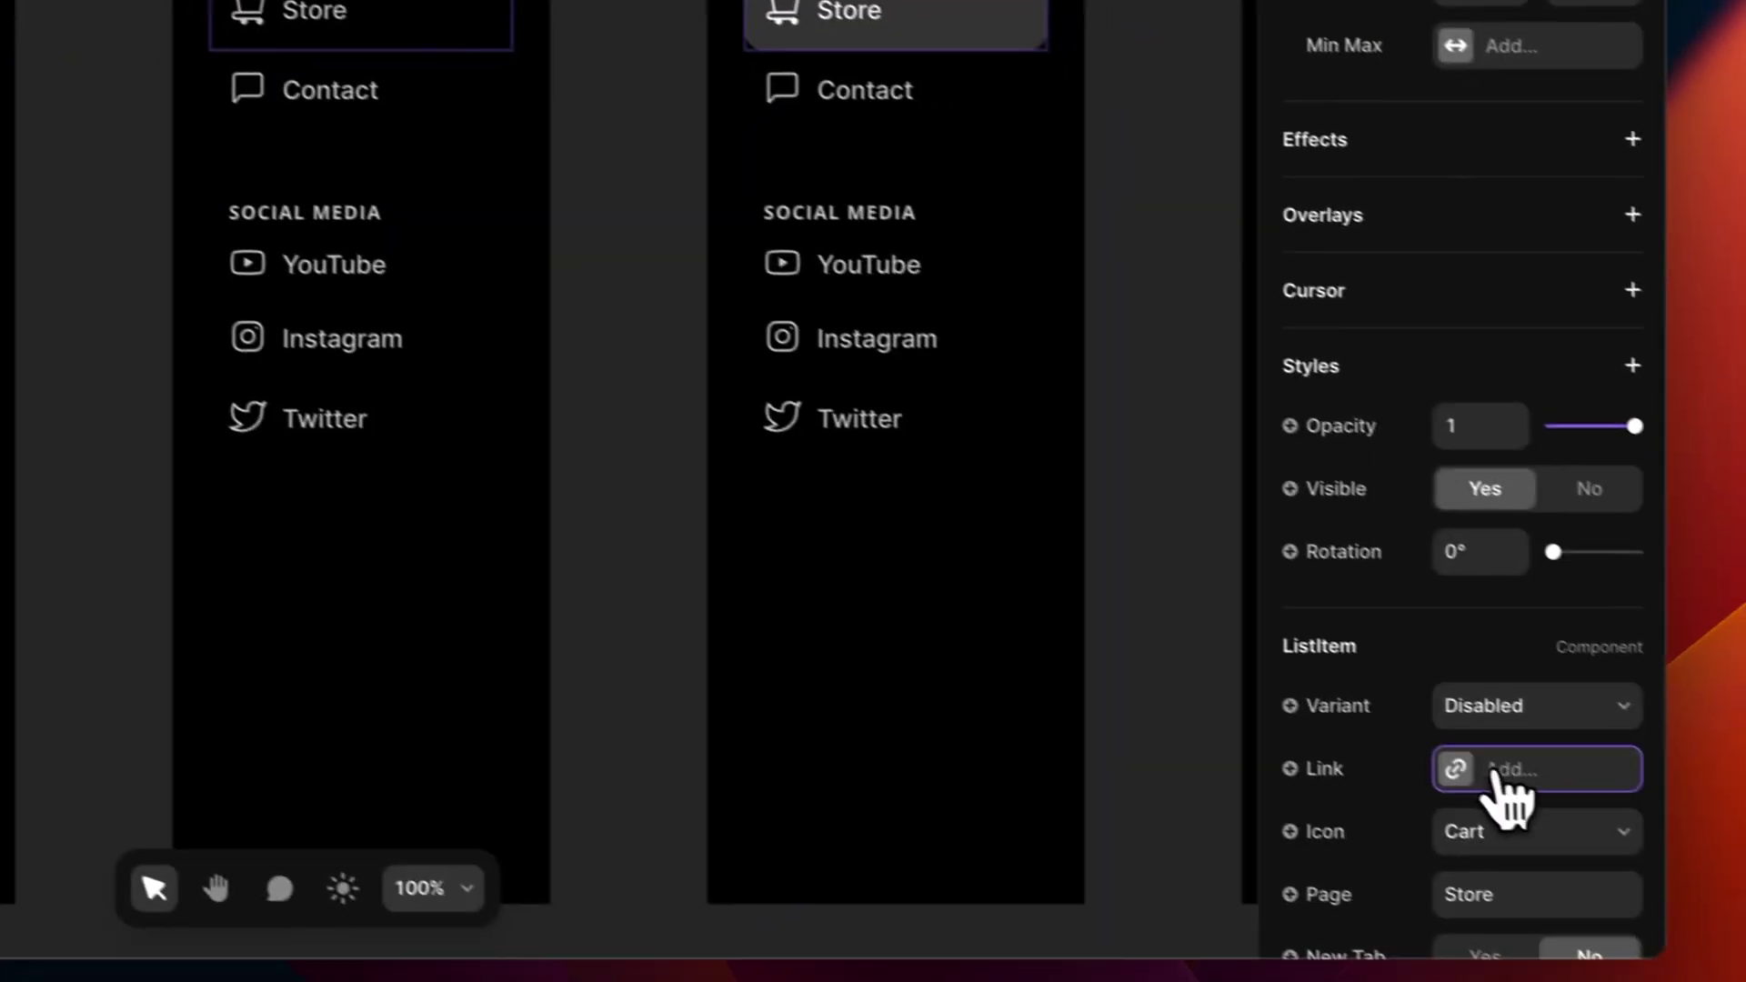
{"action": "left_click", "coordinate": [1501, 769]}
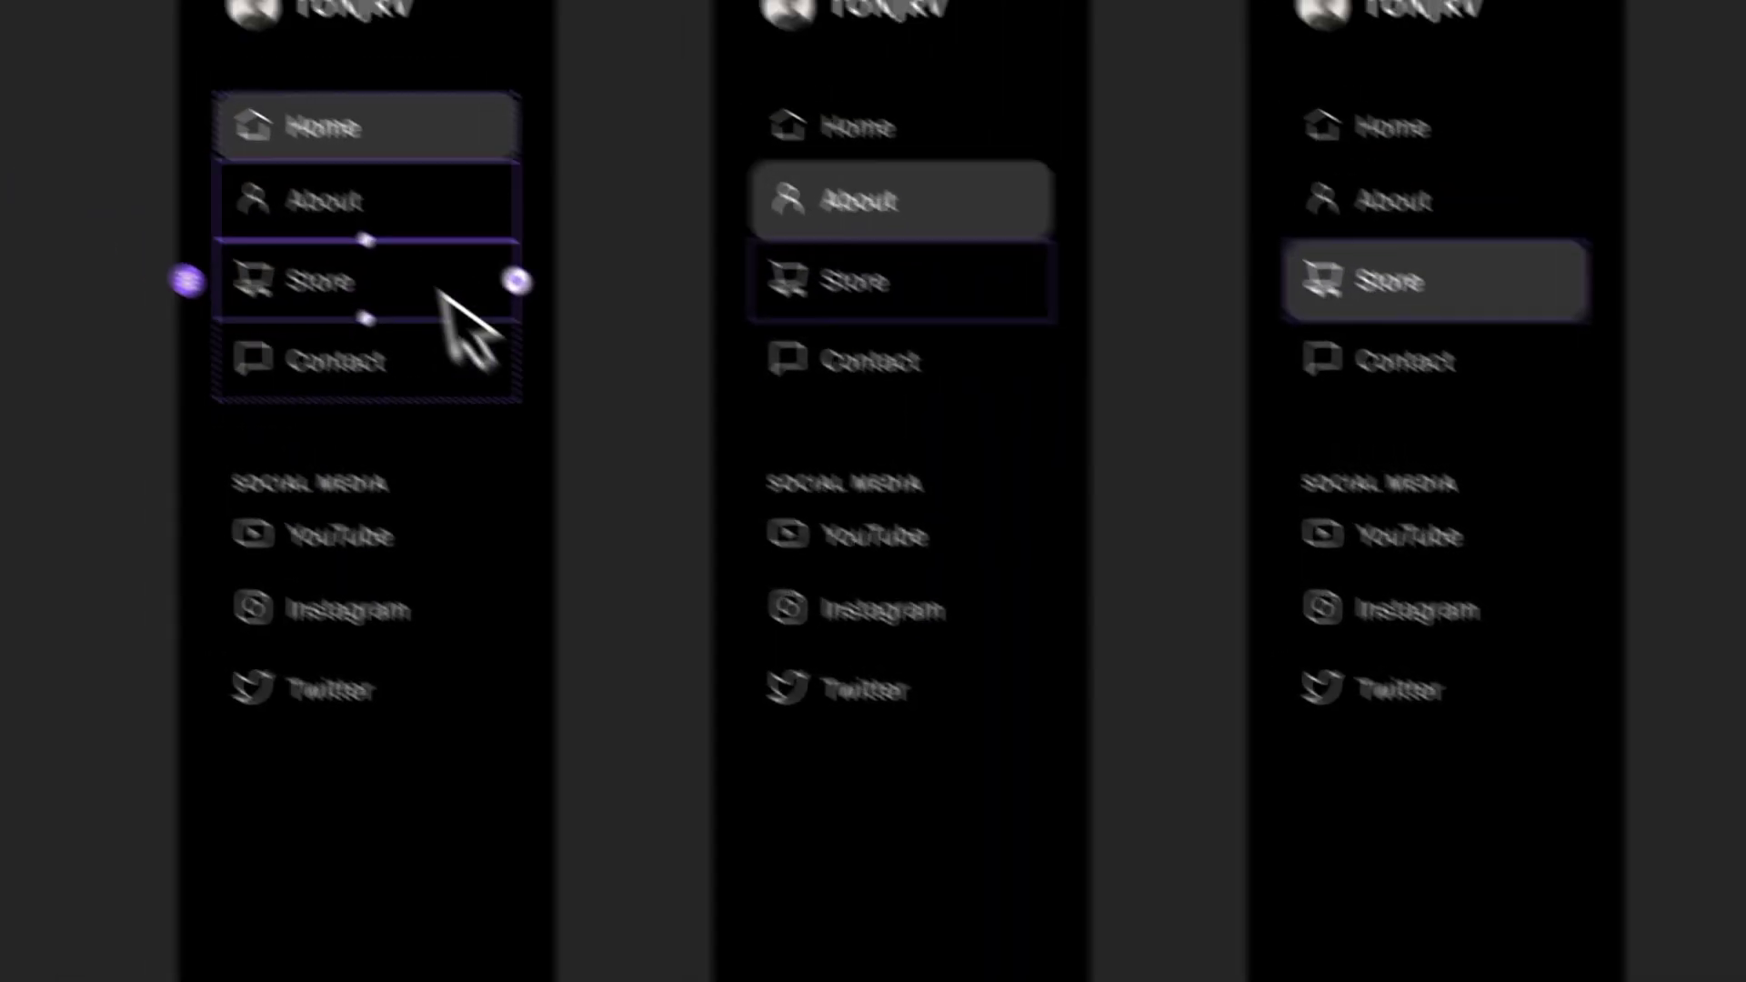
{"action": "left_click", "coordinate": [418, 202]}
{"action": "left_click", "coordinate": [1506, 762]}
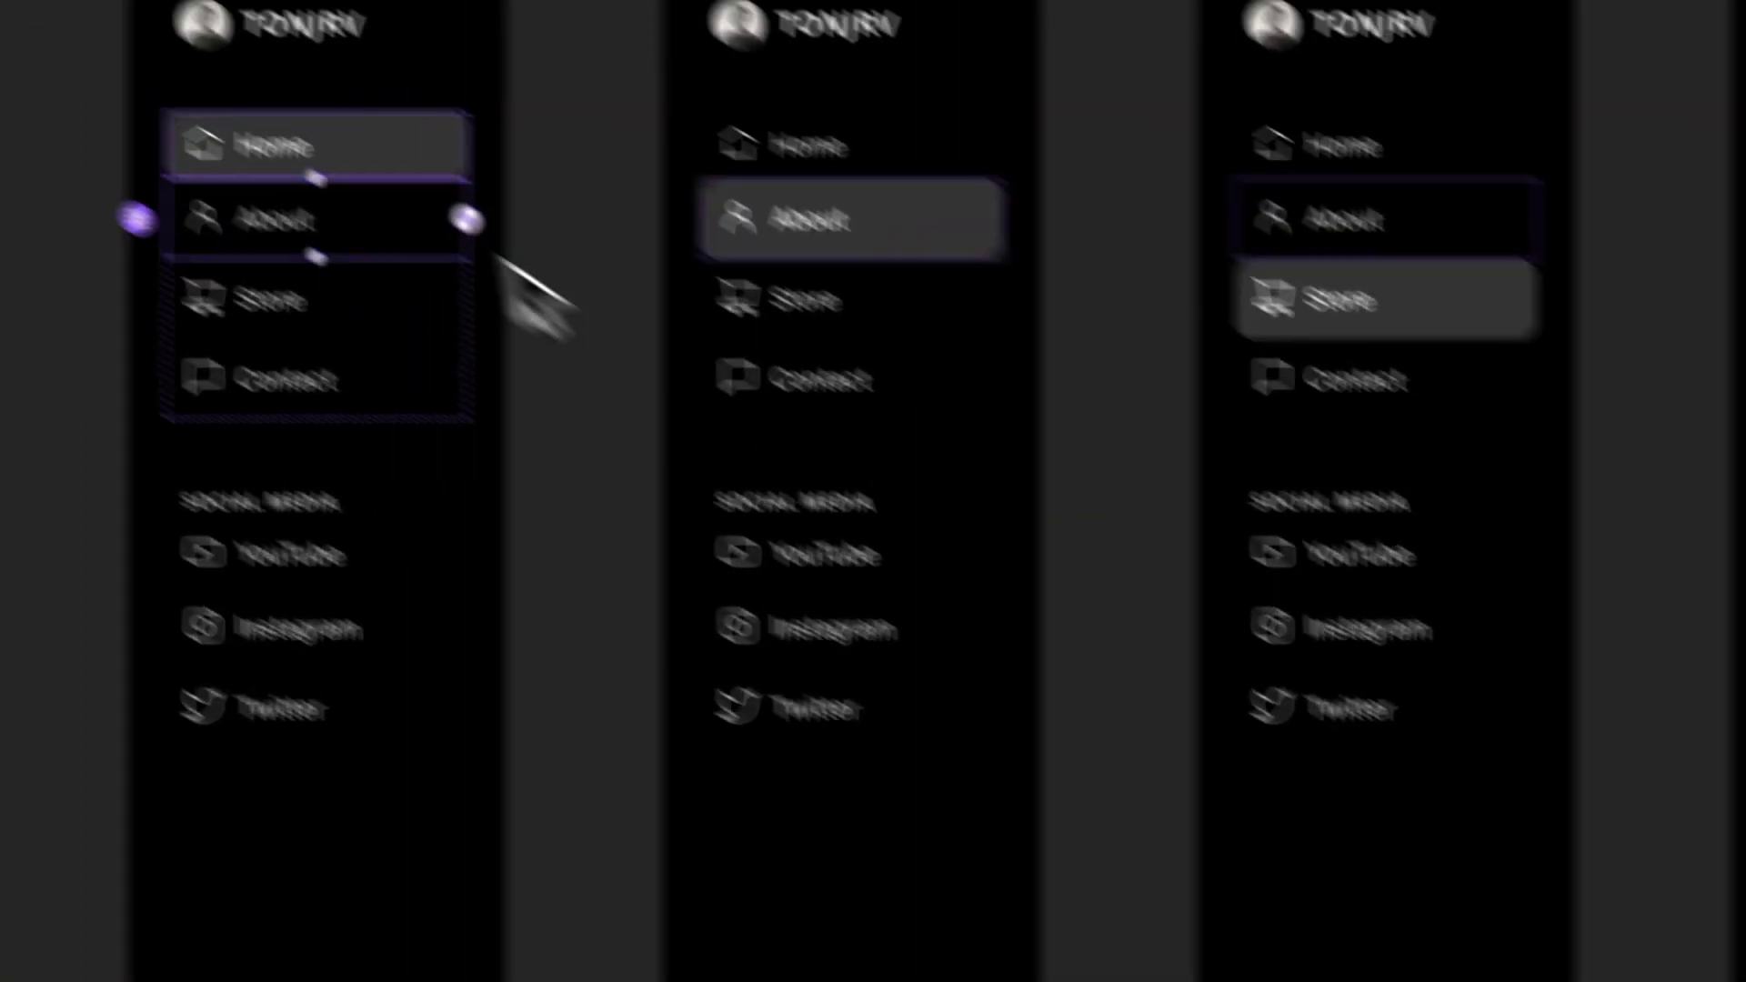
- Set New Tab to Yes for the YouTube, Instagram and Twitter items in the Home variant
{"action": "left_click", "coordinate": [547, 262]}
{"action": "left_click", "coordinate": [1501, 750]}
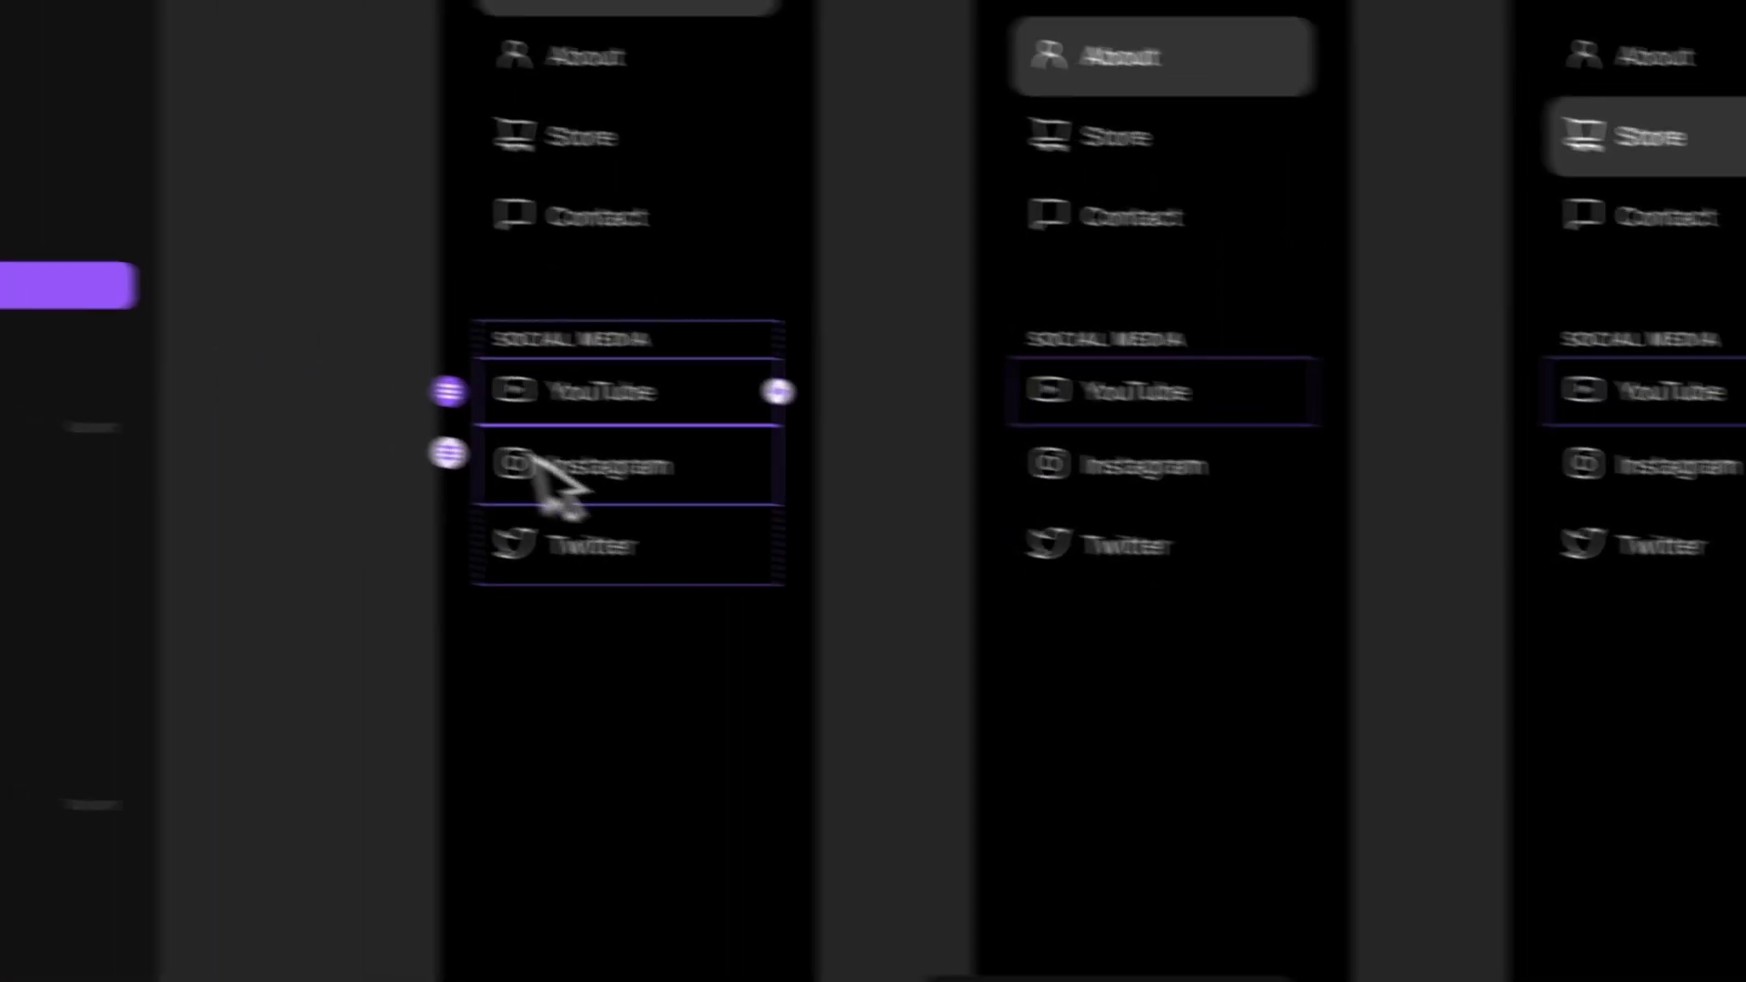
{"action": "left_click", "coordinate": [536, 458]}
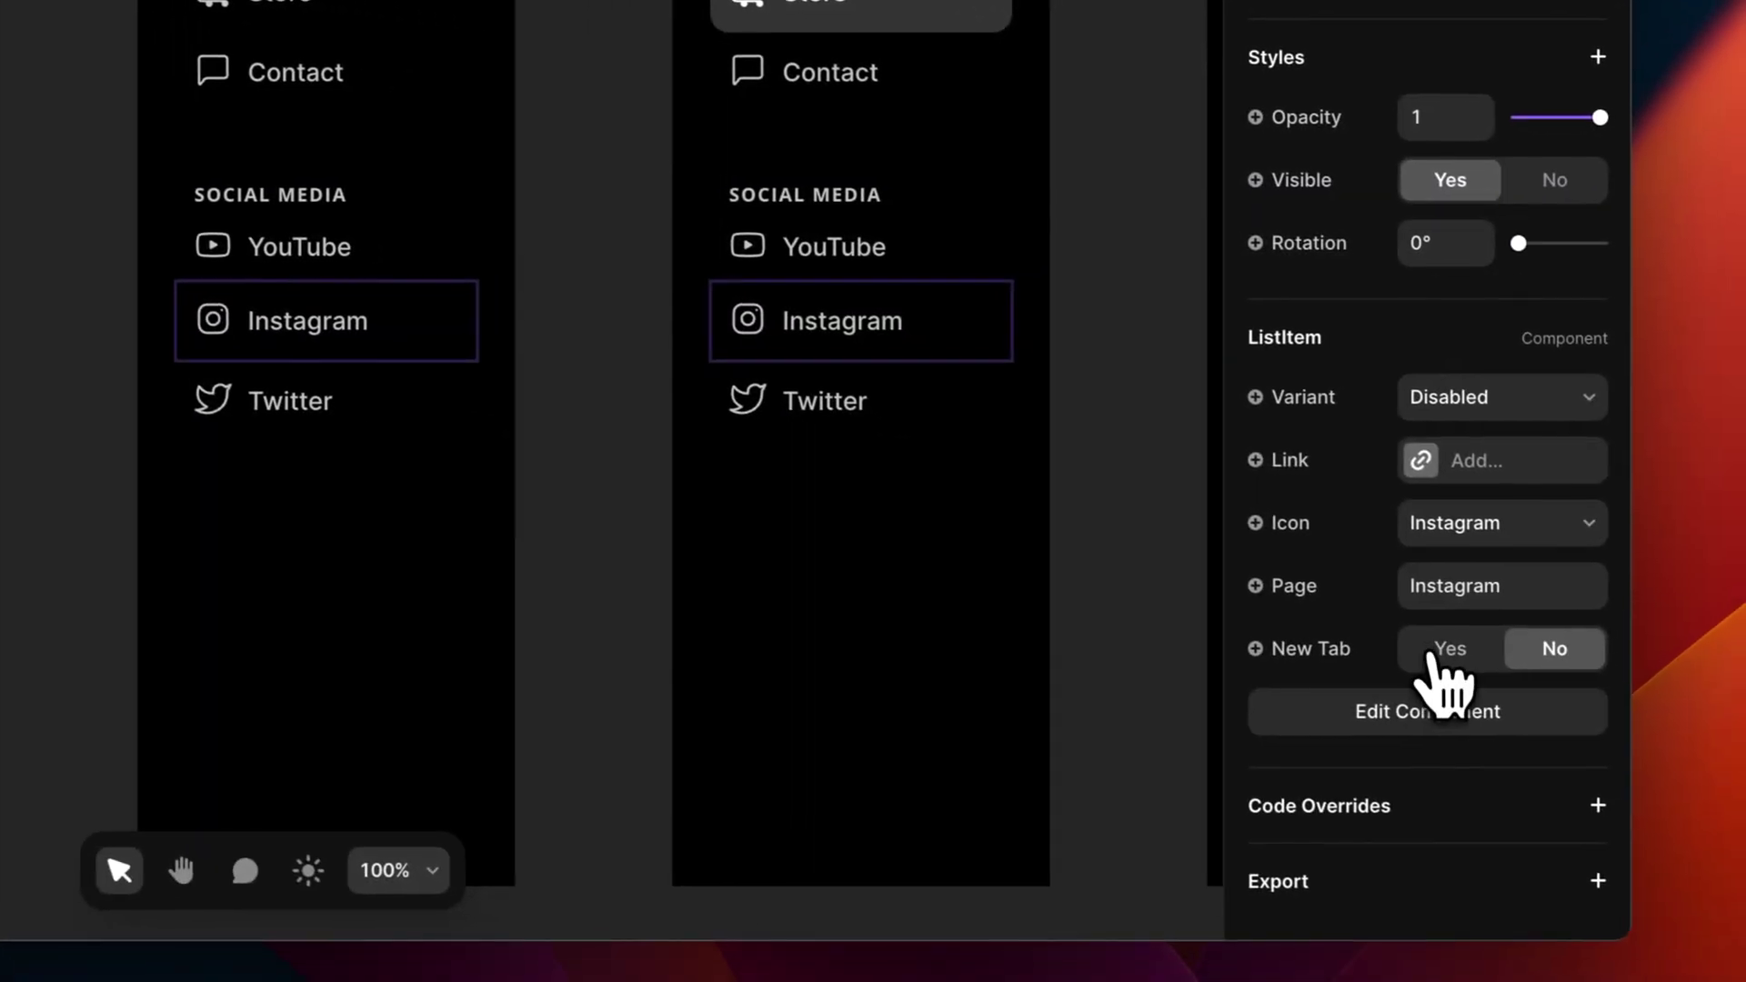
{"action": "left_click", "coordinate": [1433, 656]}
{"action": "left_click", "coordinate": [385, 475]}
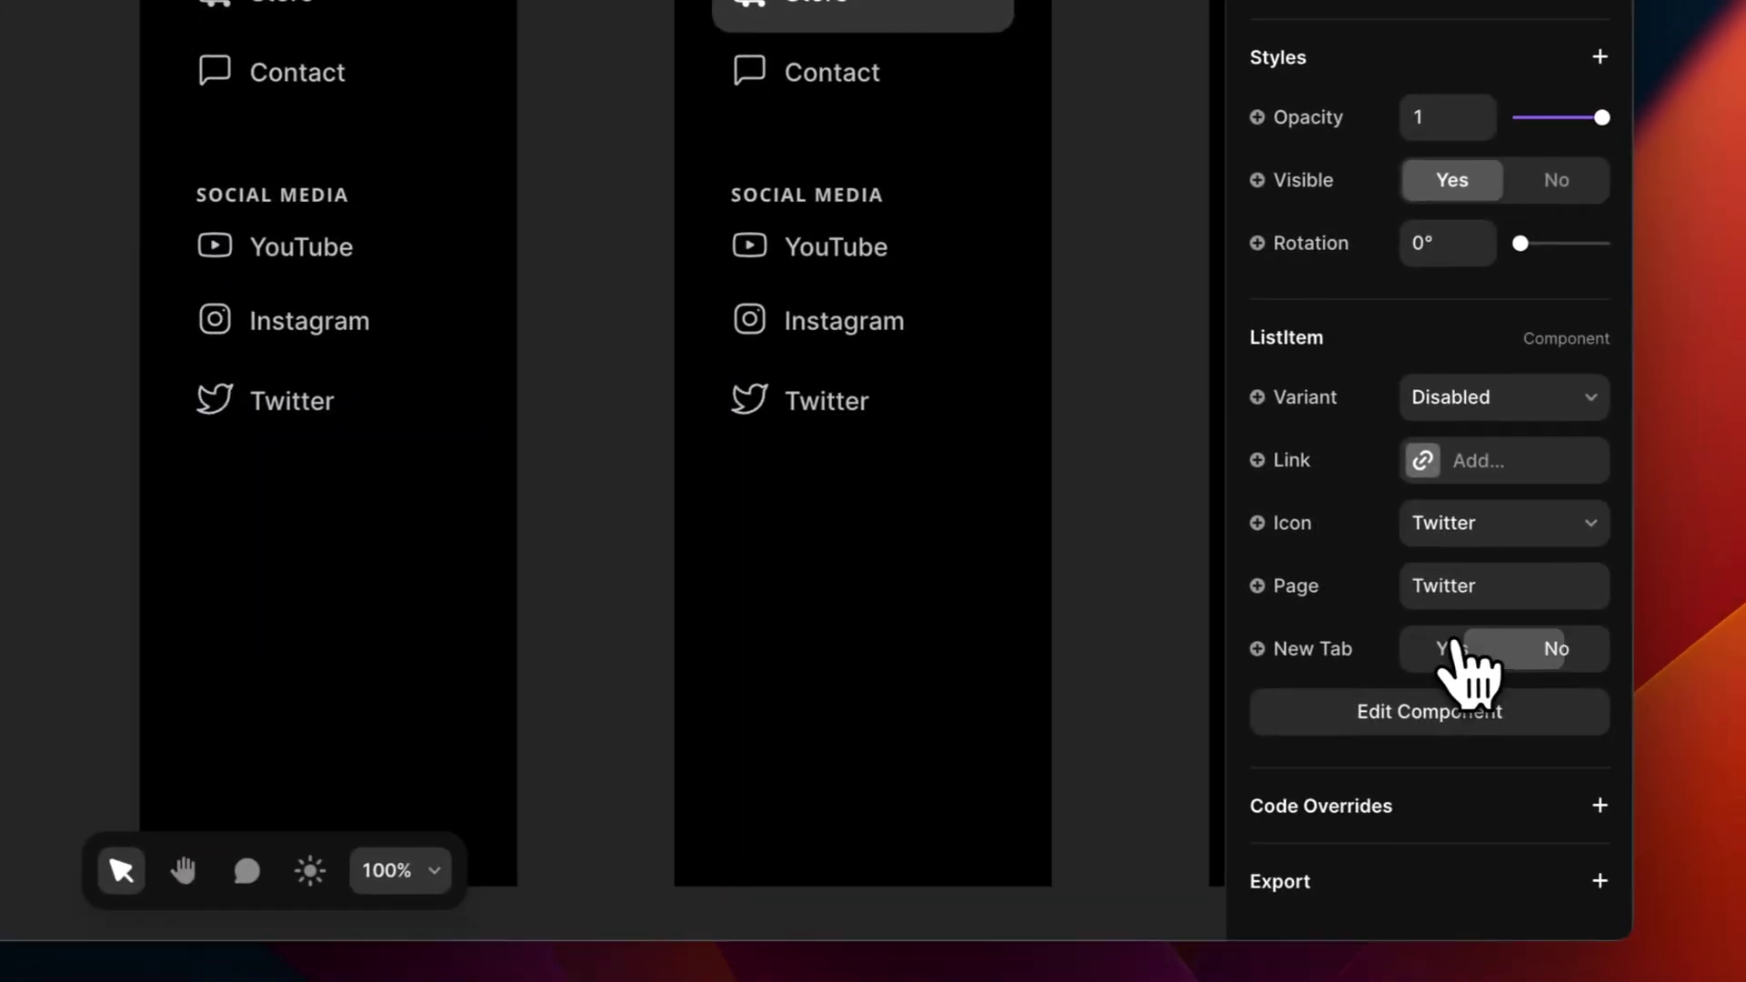
{"action": "left_click", "coordinate": [1457, 644]}
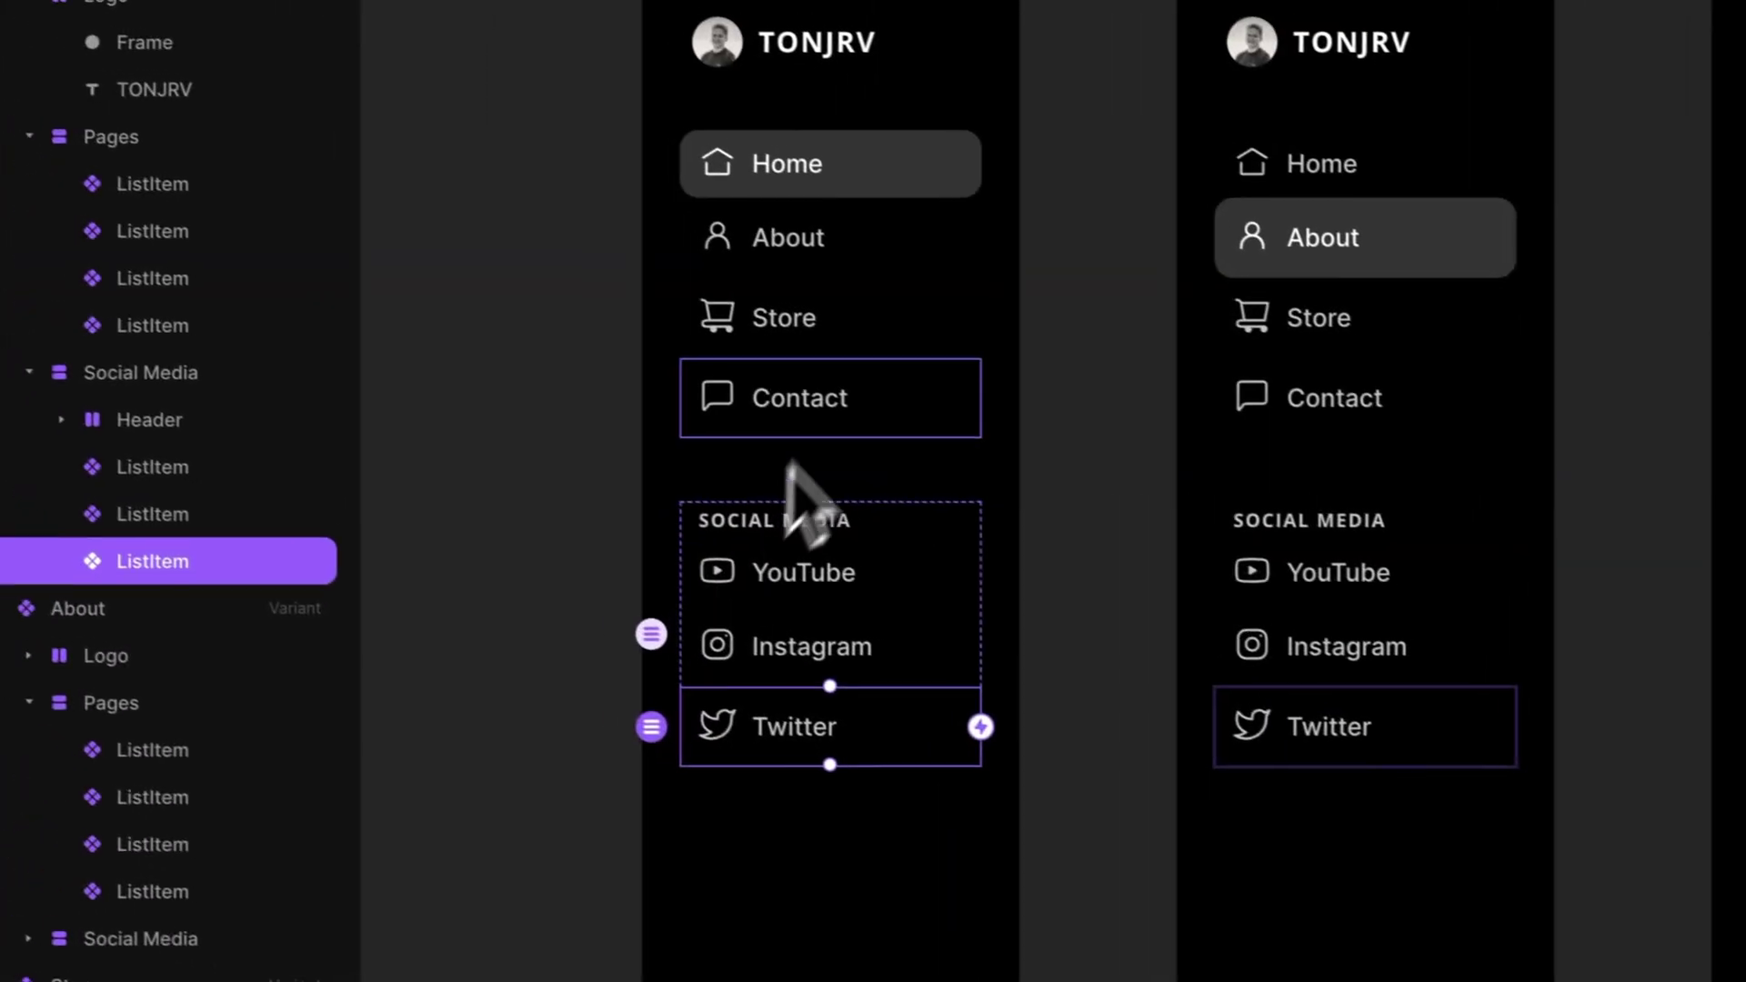
{"action": "left_click", "coordinate": [855, 407]}
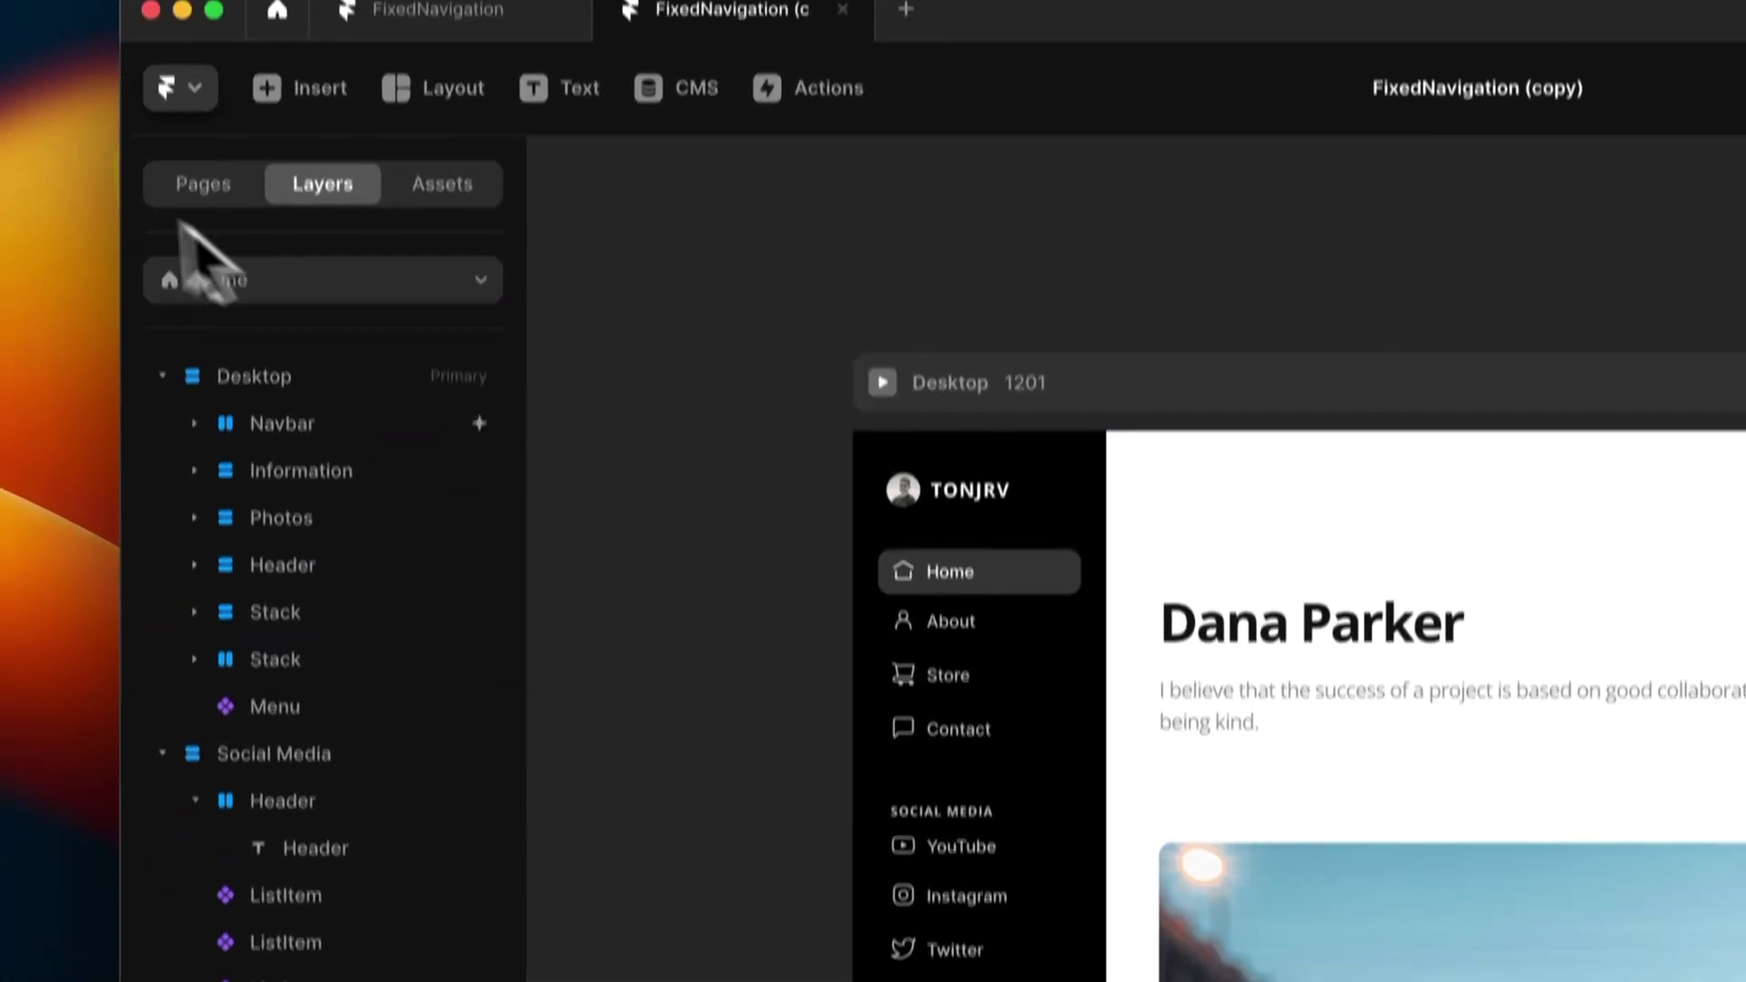
- Copy the Menu instance from the Home page's Desktop into the Desktop of the About page
{"action": "left_click", "coordinate": [186, 185]}
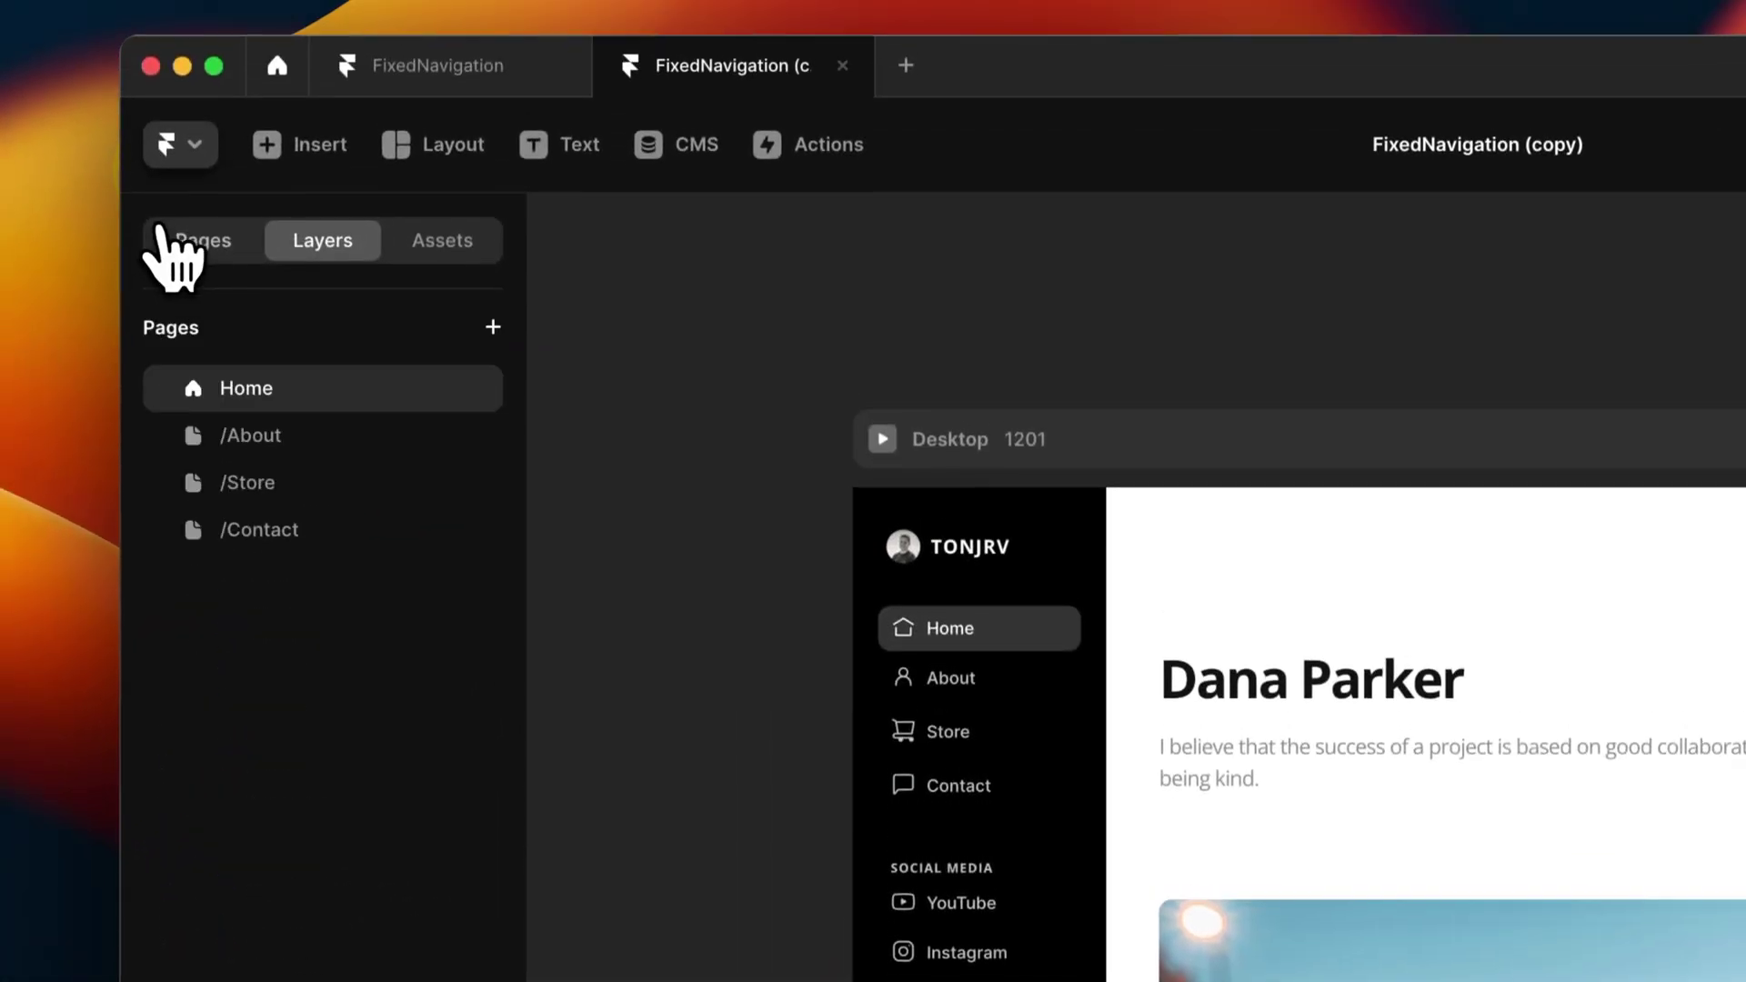
{"action": "left_click", "coordinate": [1012, 613]}
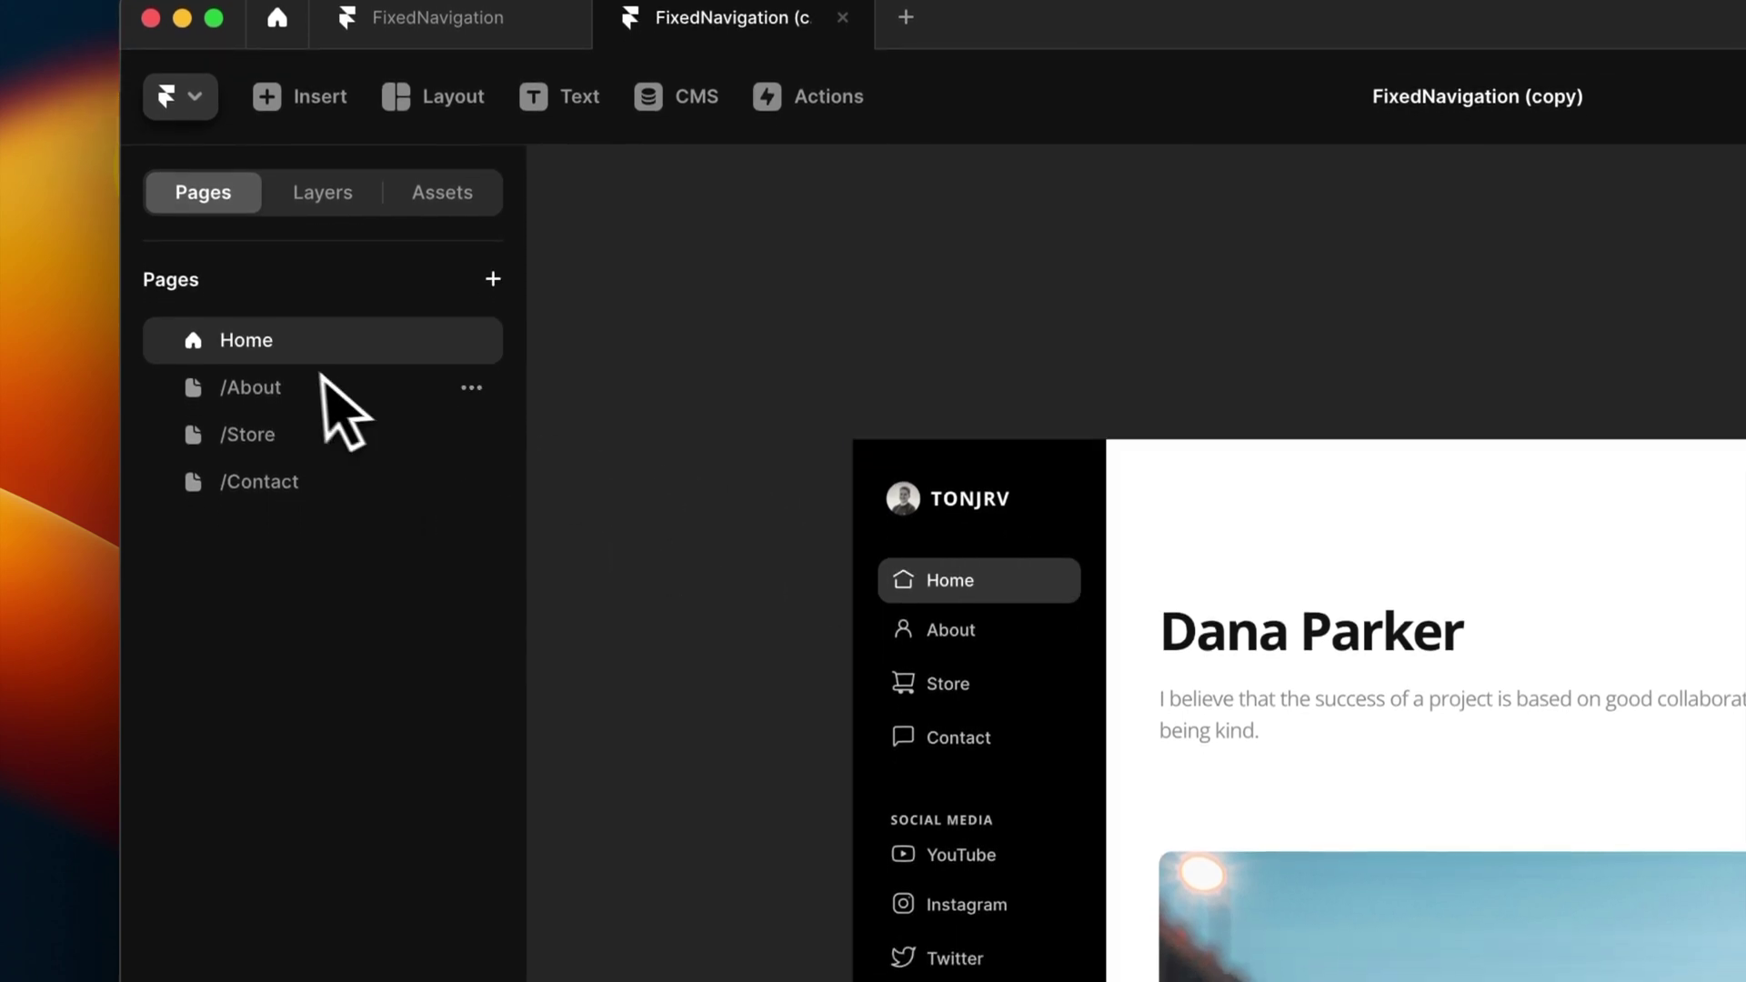
{"action": "left_click", "coordinate": [323, 382]}
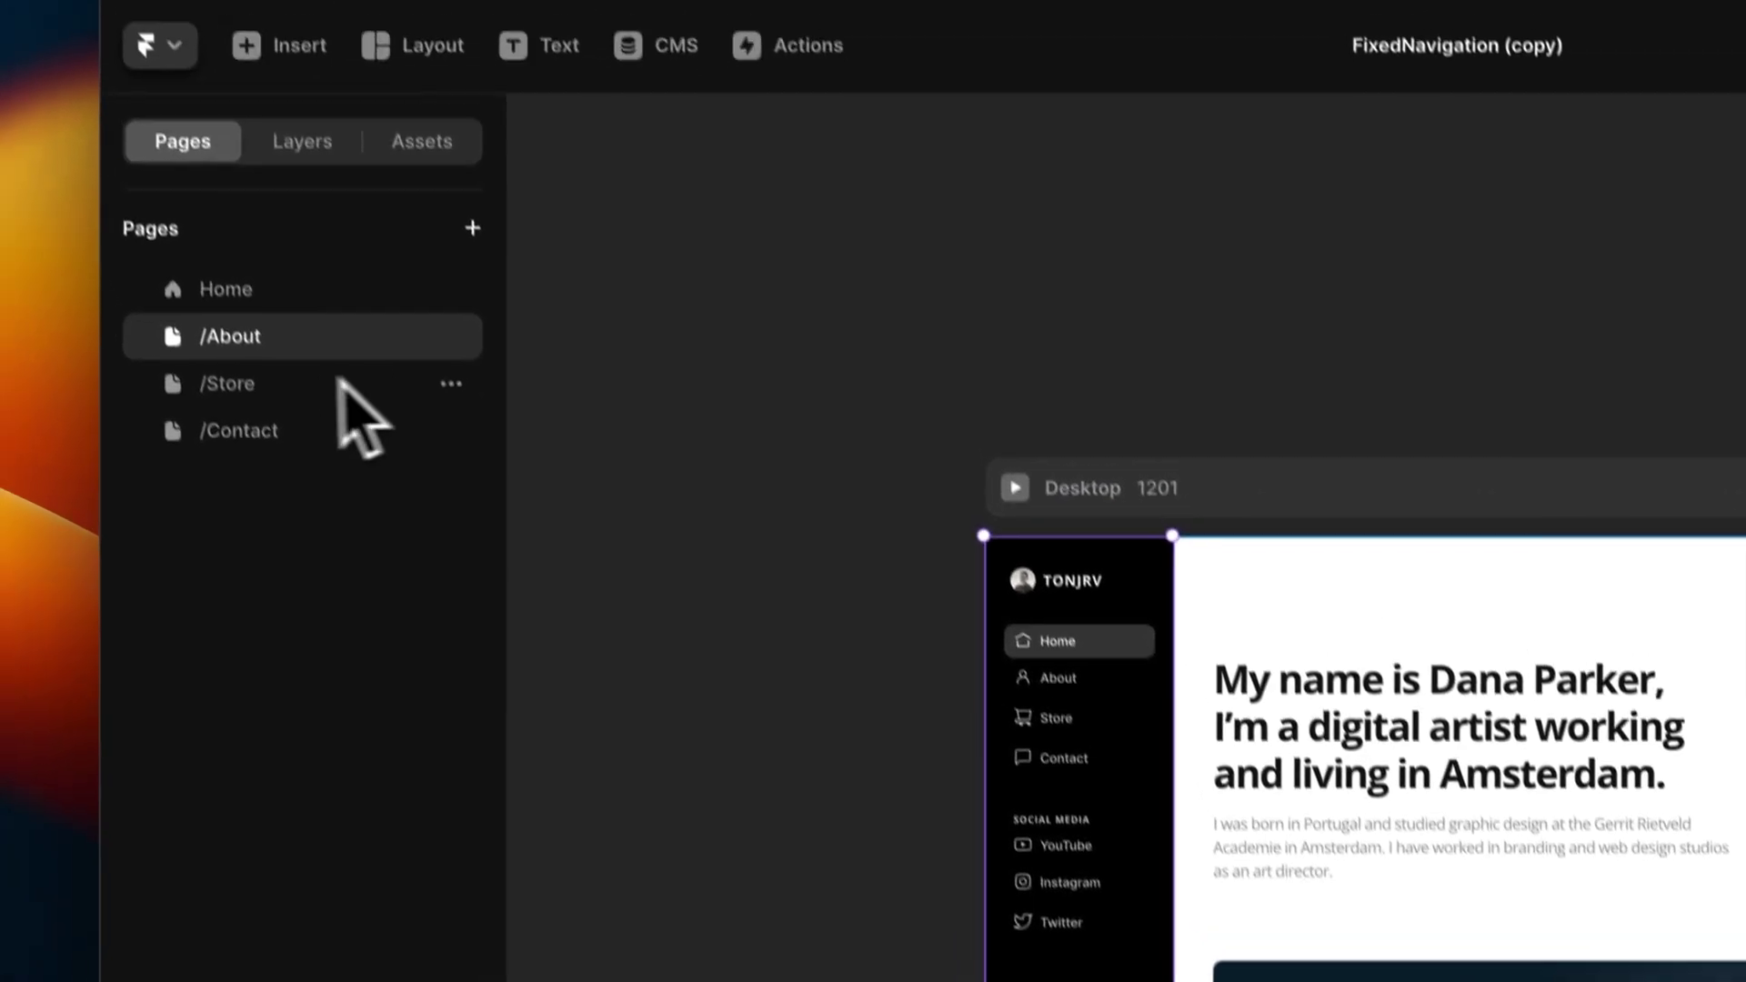
- Paste the Menu into the Store page and set its Desktop's left padding to 240
{"action": "left_click", "coordinate": [238, 307]}
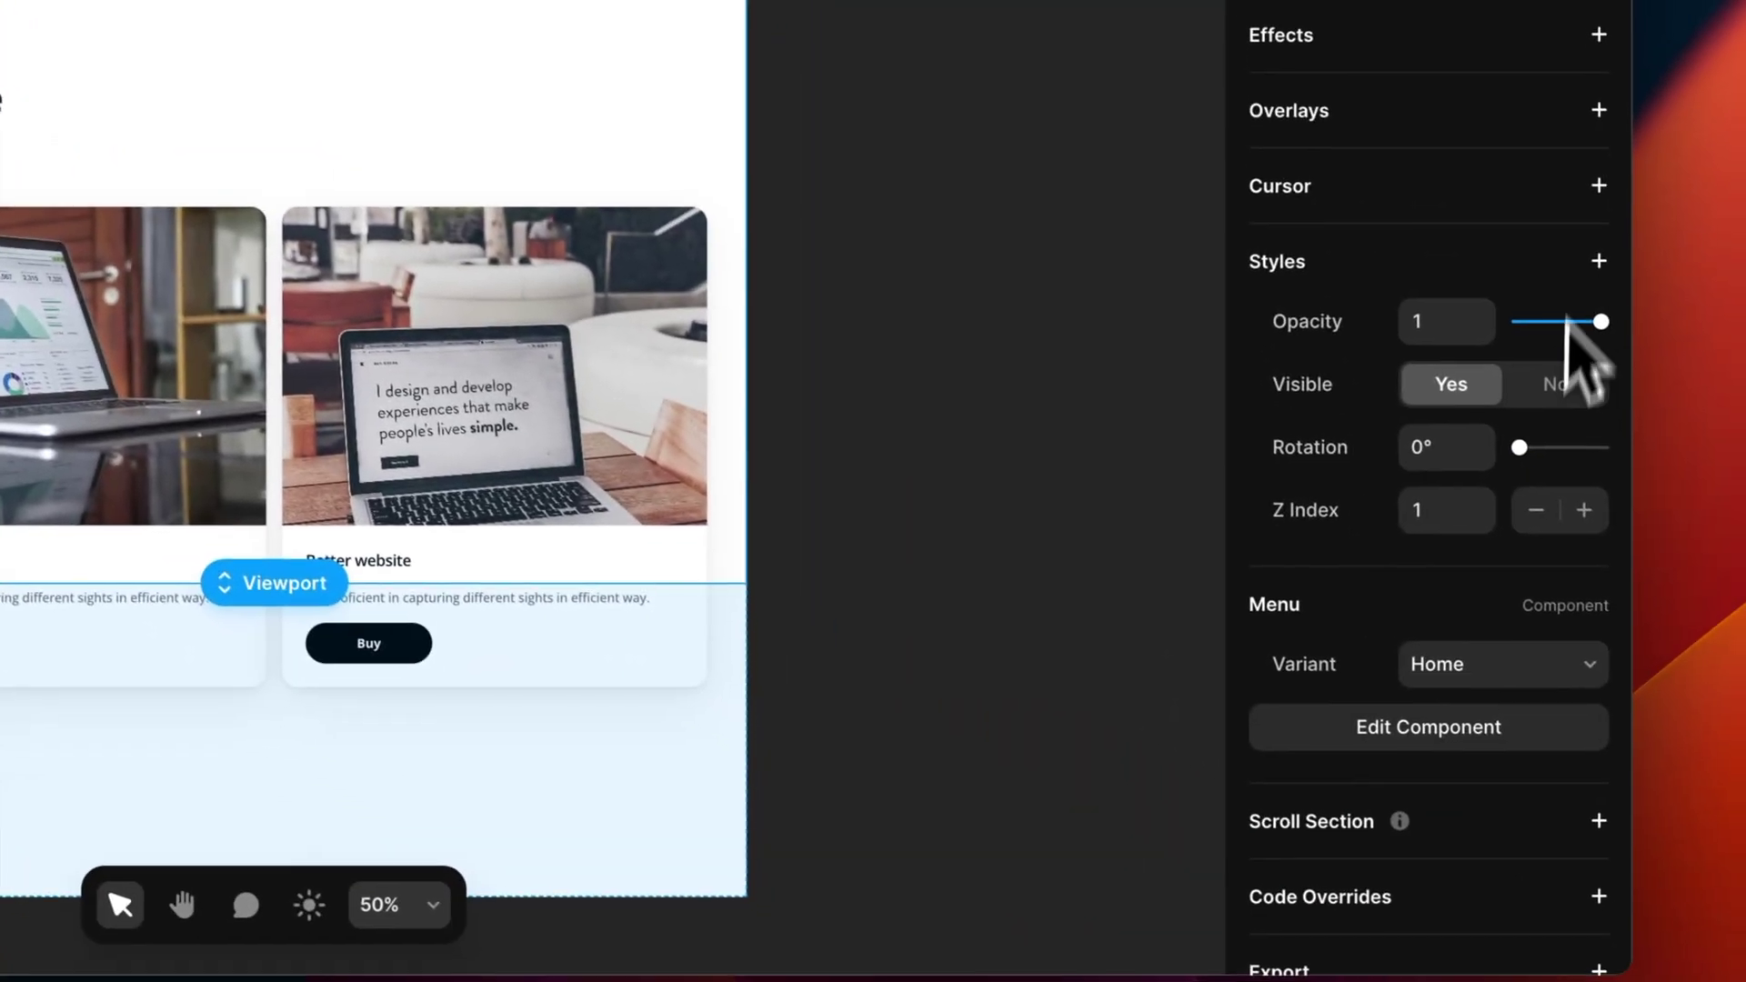
{"action": "scroll", "coordinate": [1567, 321], "scroll_direction": "down", "scroll_amount": 2}
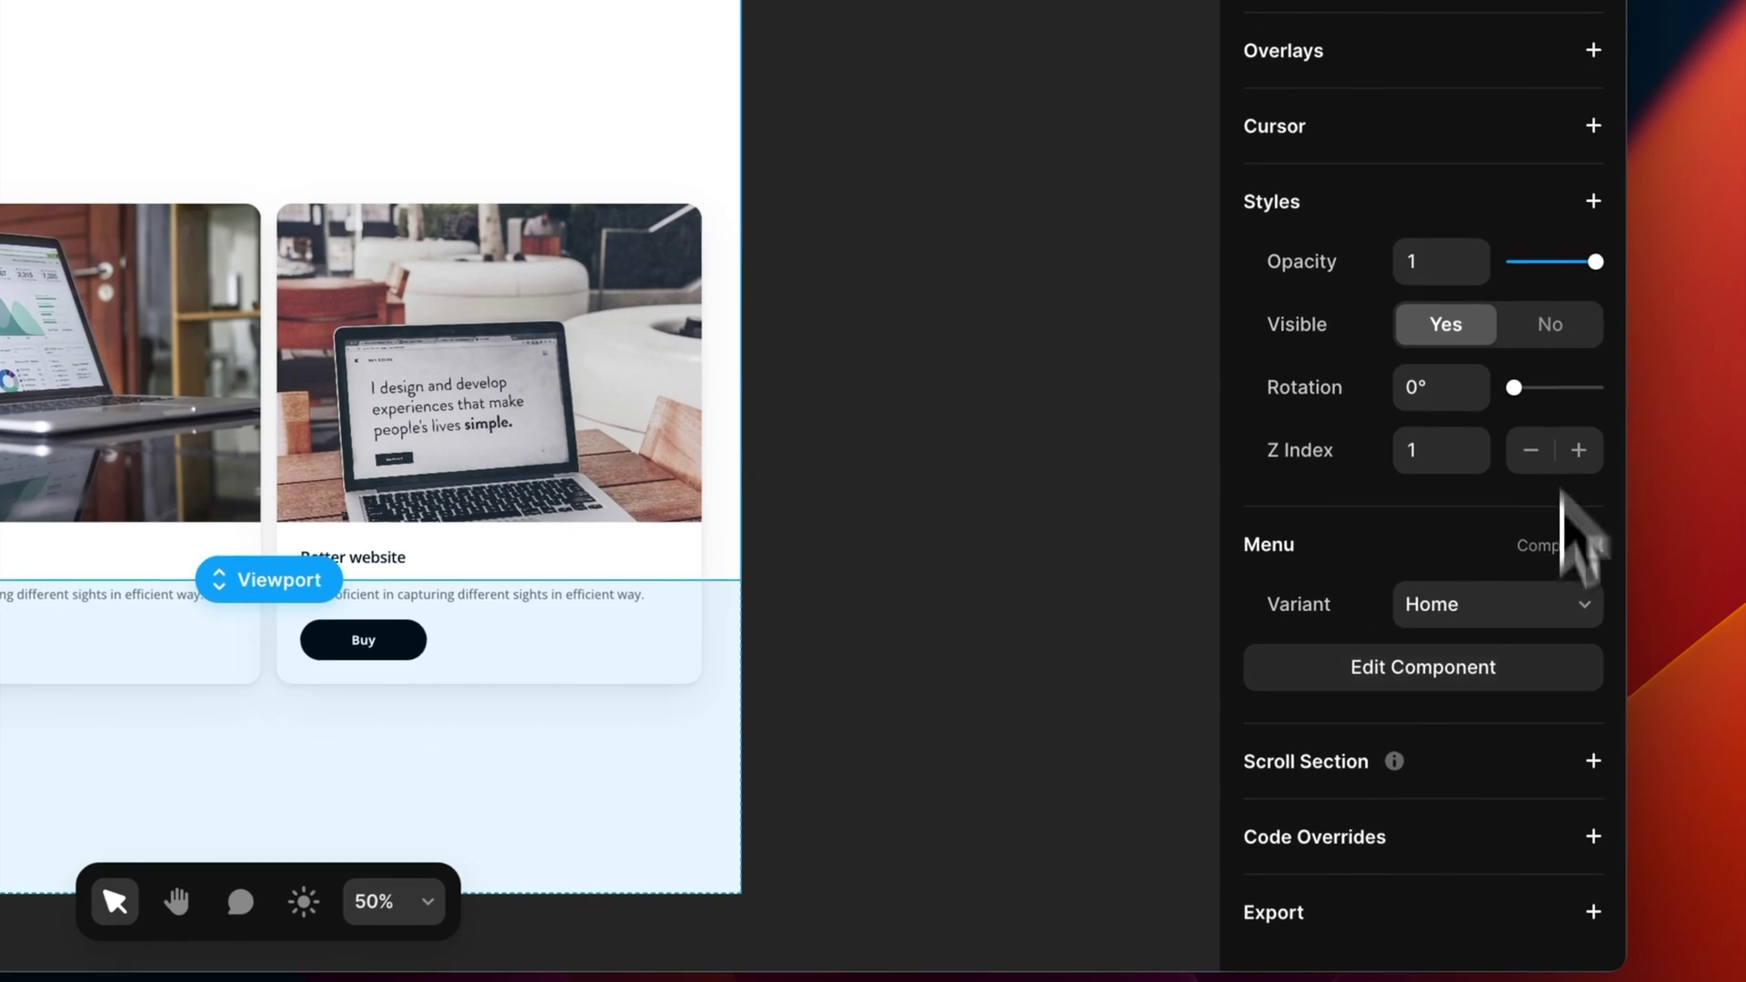
{"action": "scroll", "coordinate": [1587, 455], "scroll_direction": "up", "scroll_amount": 5}
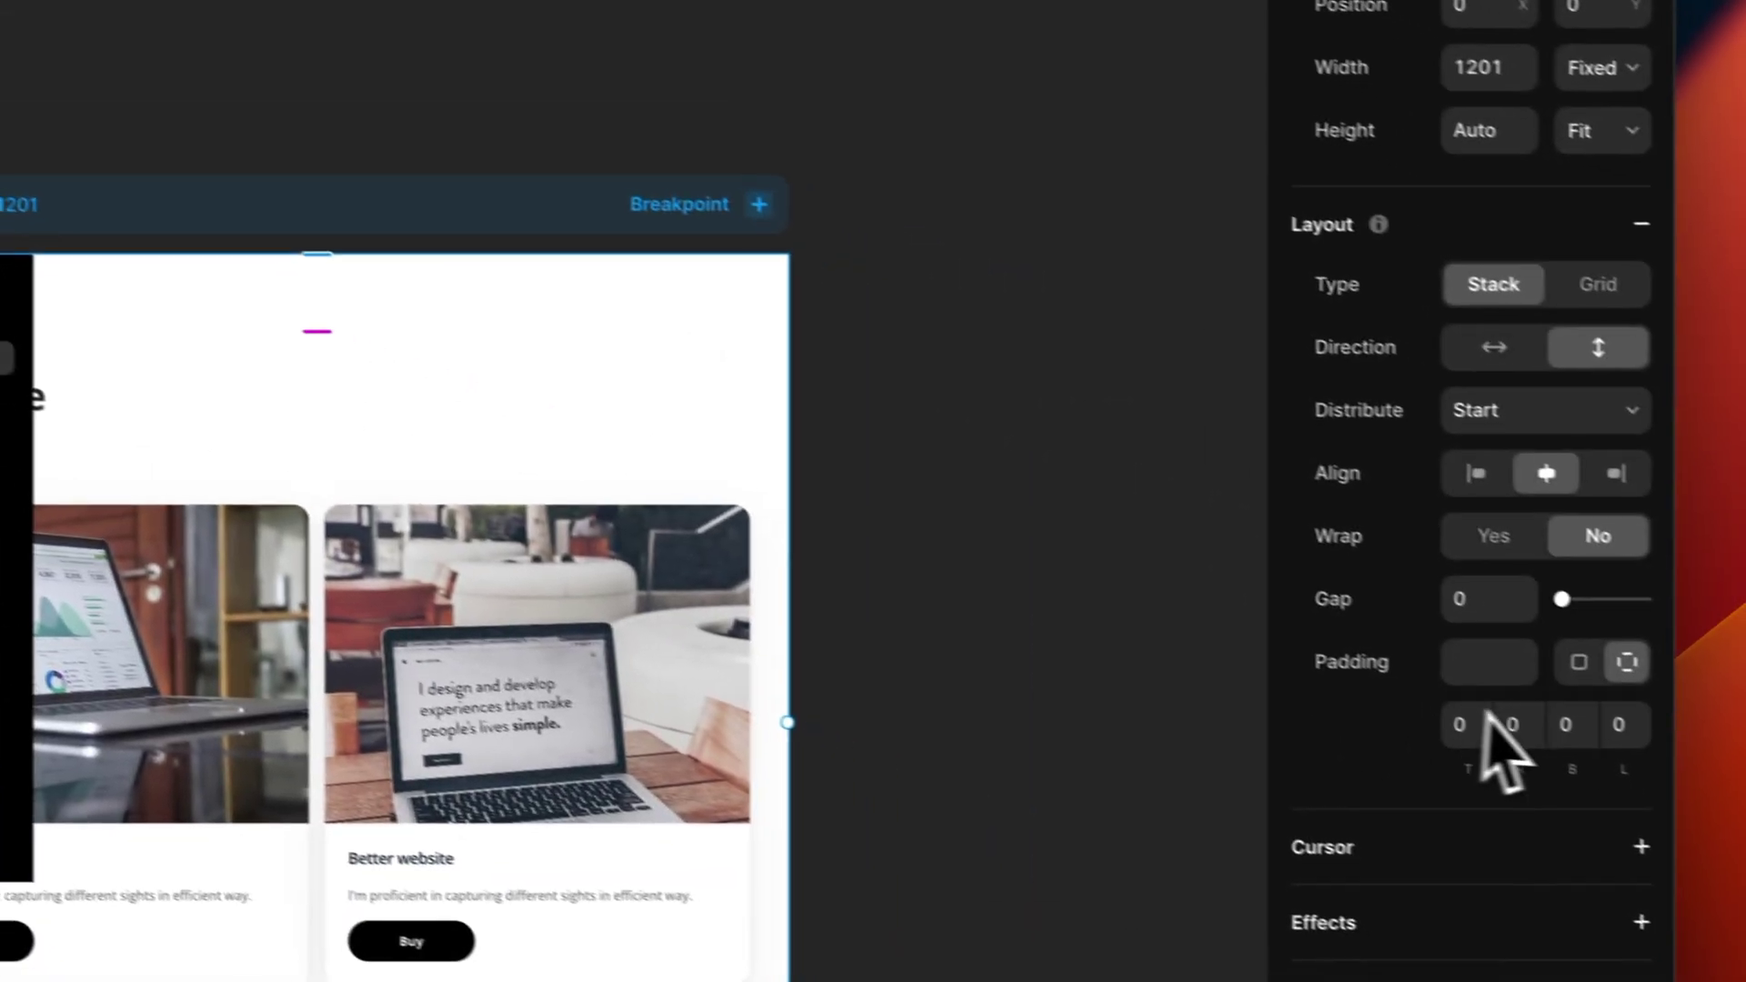
{"action": "left_click", "coordinate": [1567, 592]}
{"action": "type", "text": "240"}
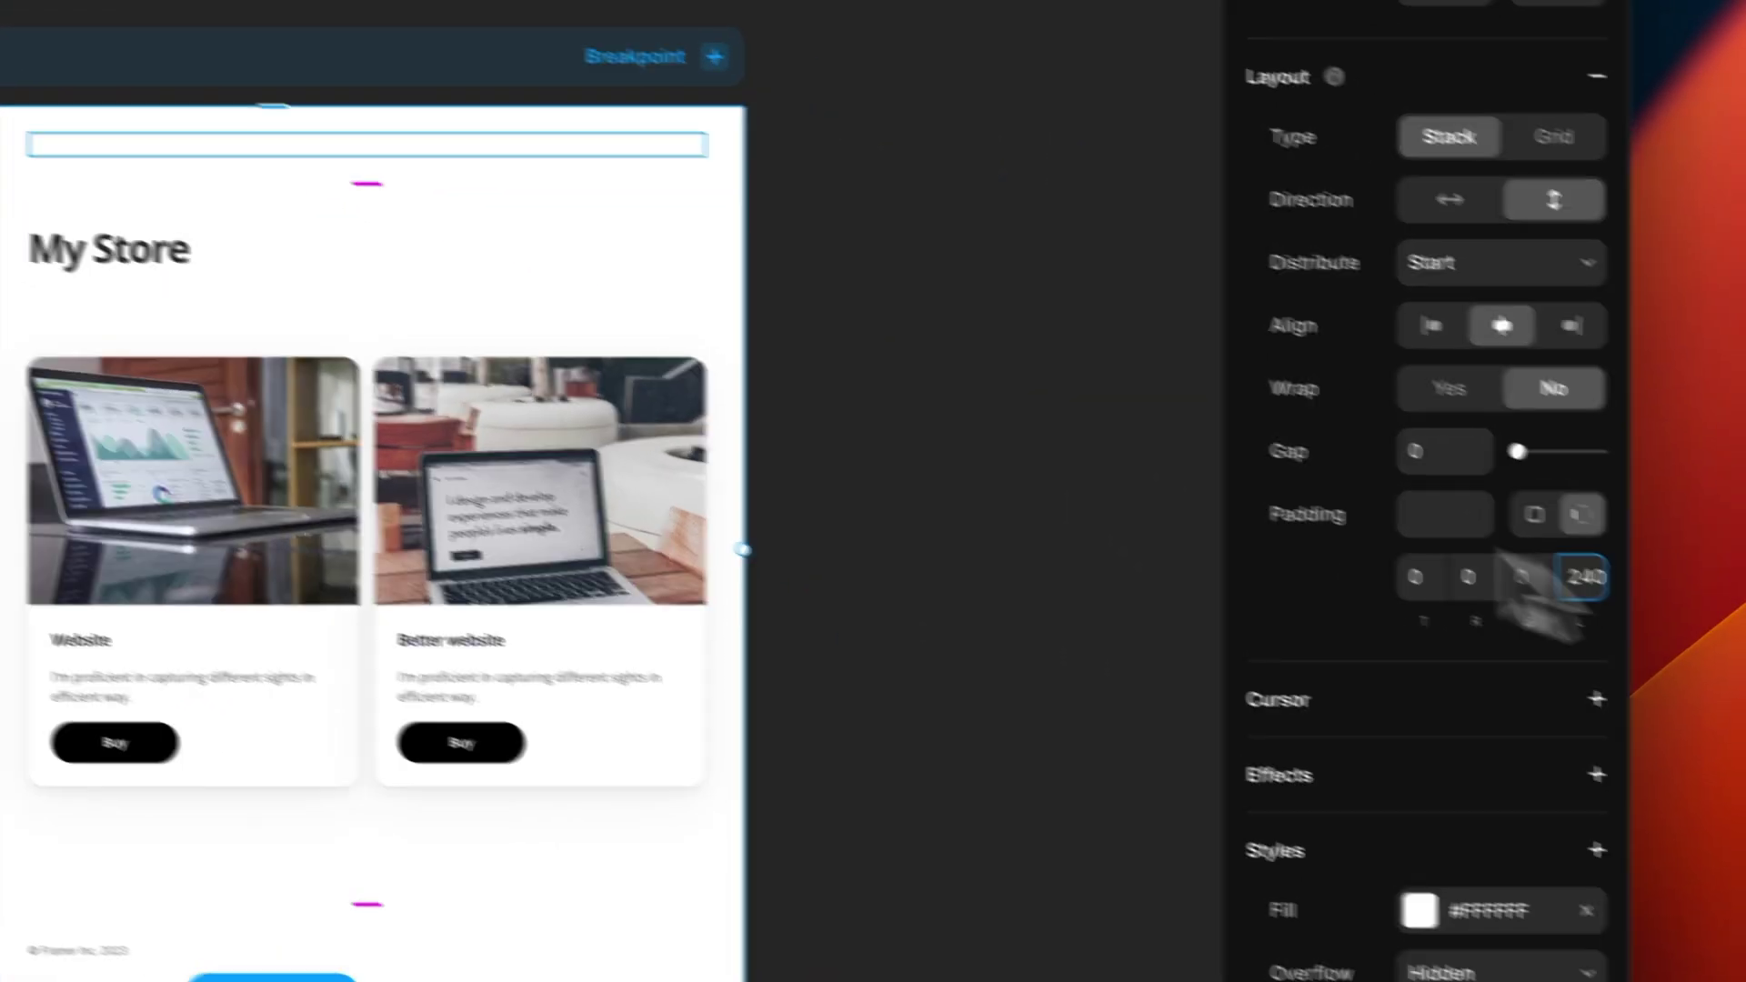
- Set the variant of the Menu instance on the Store page to Store
{"action": "left_click", "coordinate": [408, 293]}
{"action": "left_click", "coordinate": [920, 574]}
{"action": "scroll", "coordinate": [1431, 673], "scroll_direction": "down", "scroll_amount": 5}
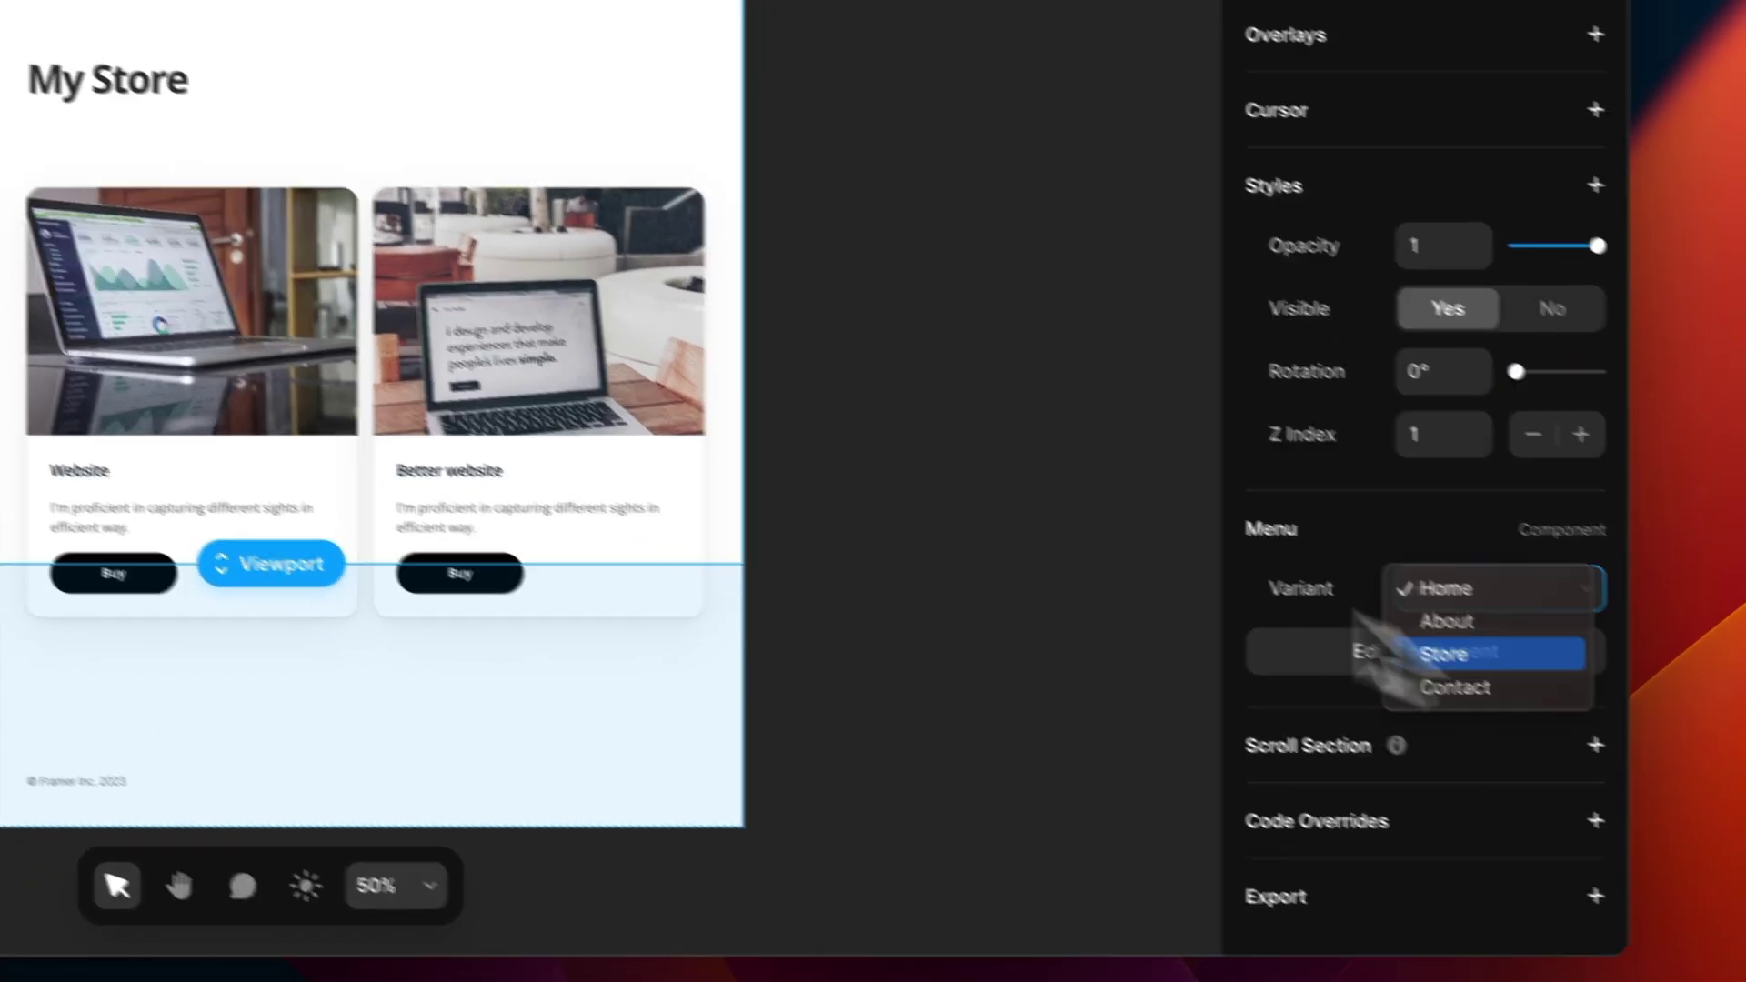
- Choose the Store variant for the Store page's Menu and set the Menu instance on the About page to the About variant
{"action": "left_click", "coordinate": [1439, 651]}
{"action": "left_click", "coordinate": [300, 287]}
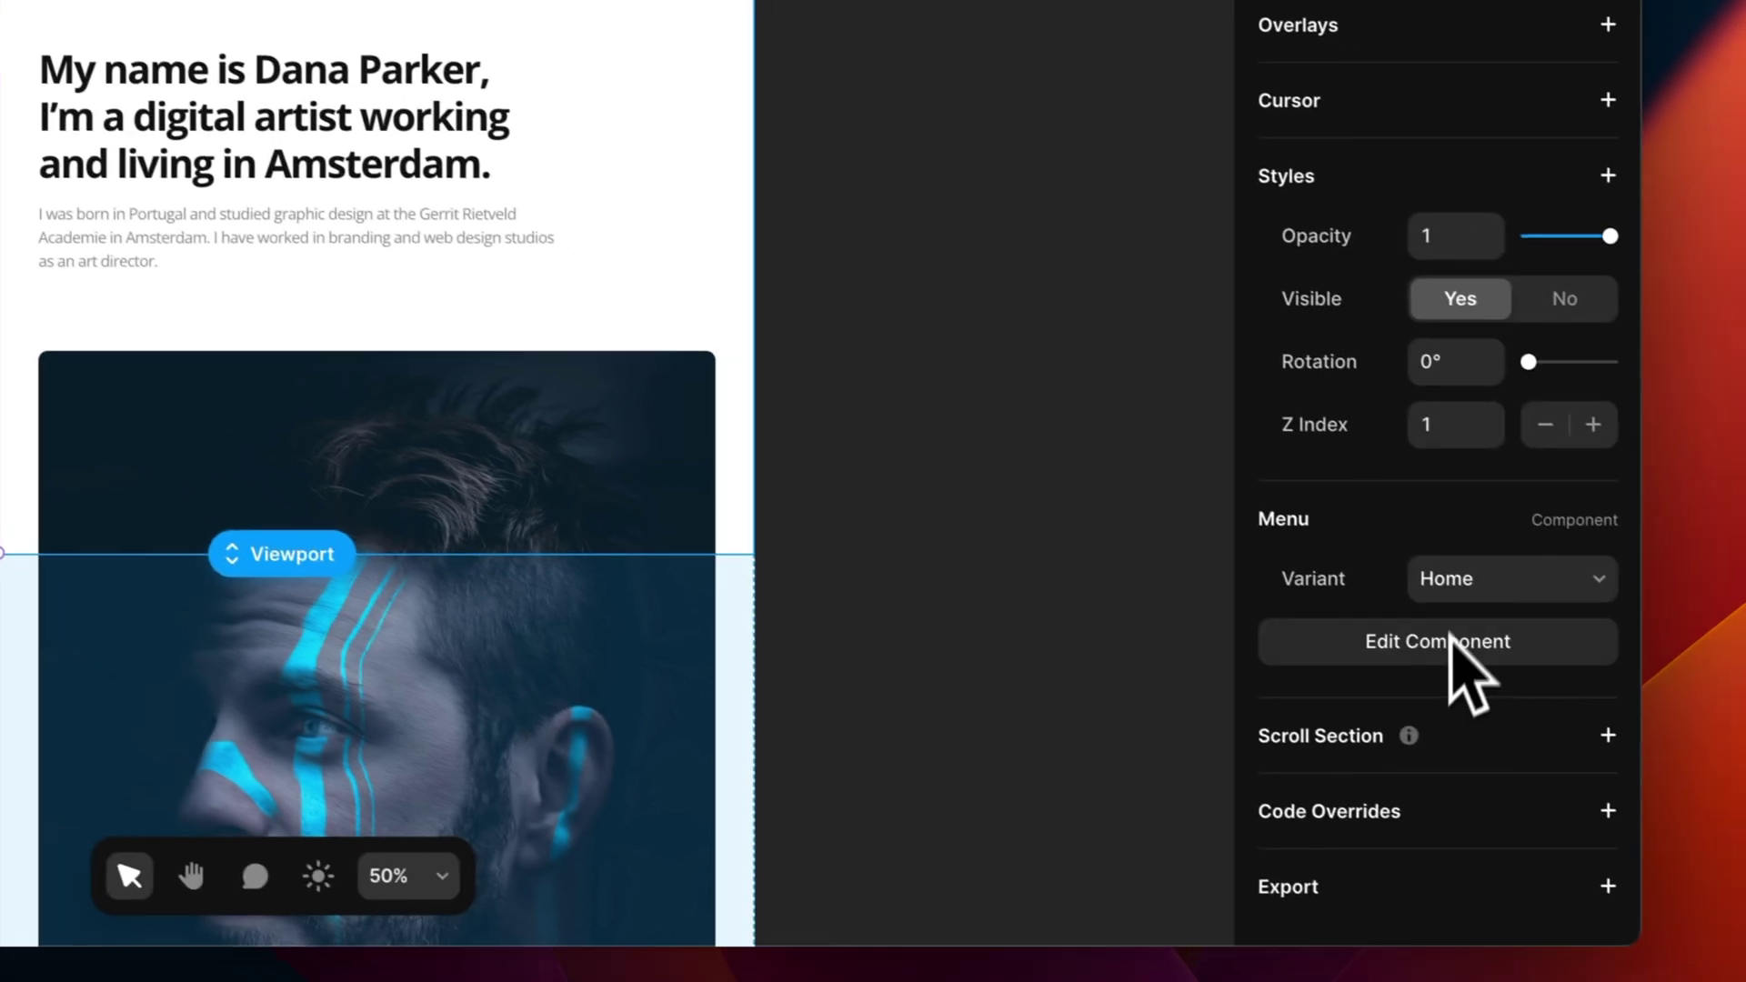
{"action": "left_click", "coordinate": [1434, 585]}
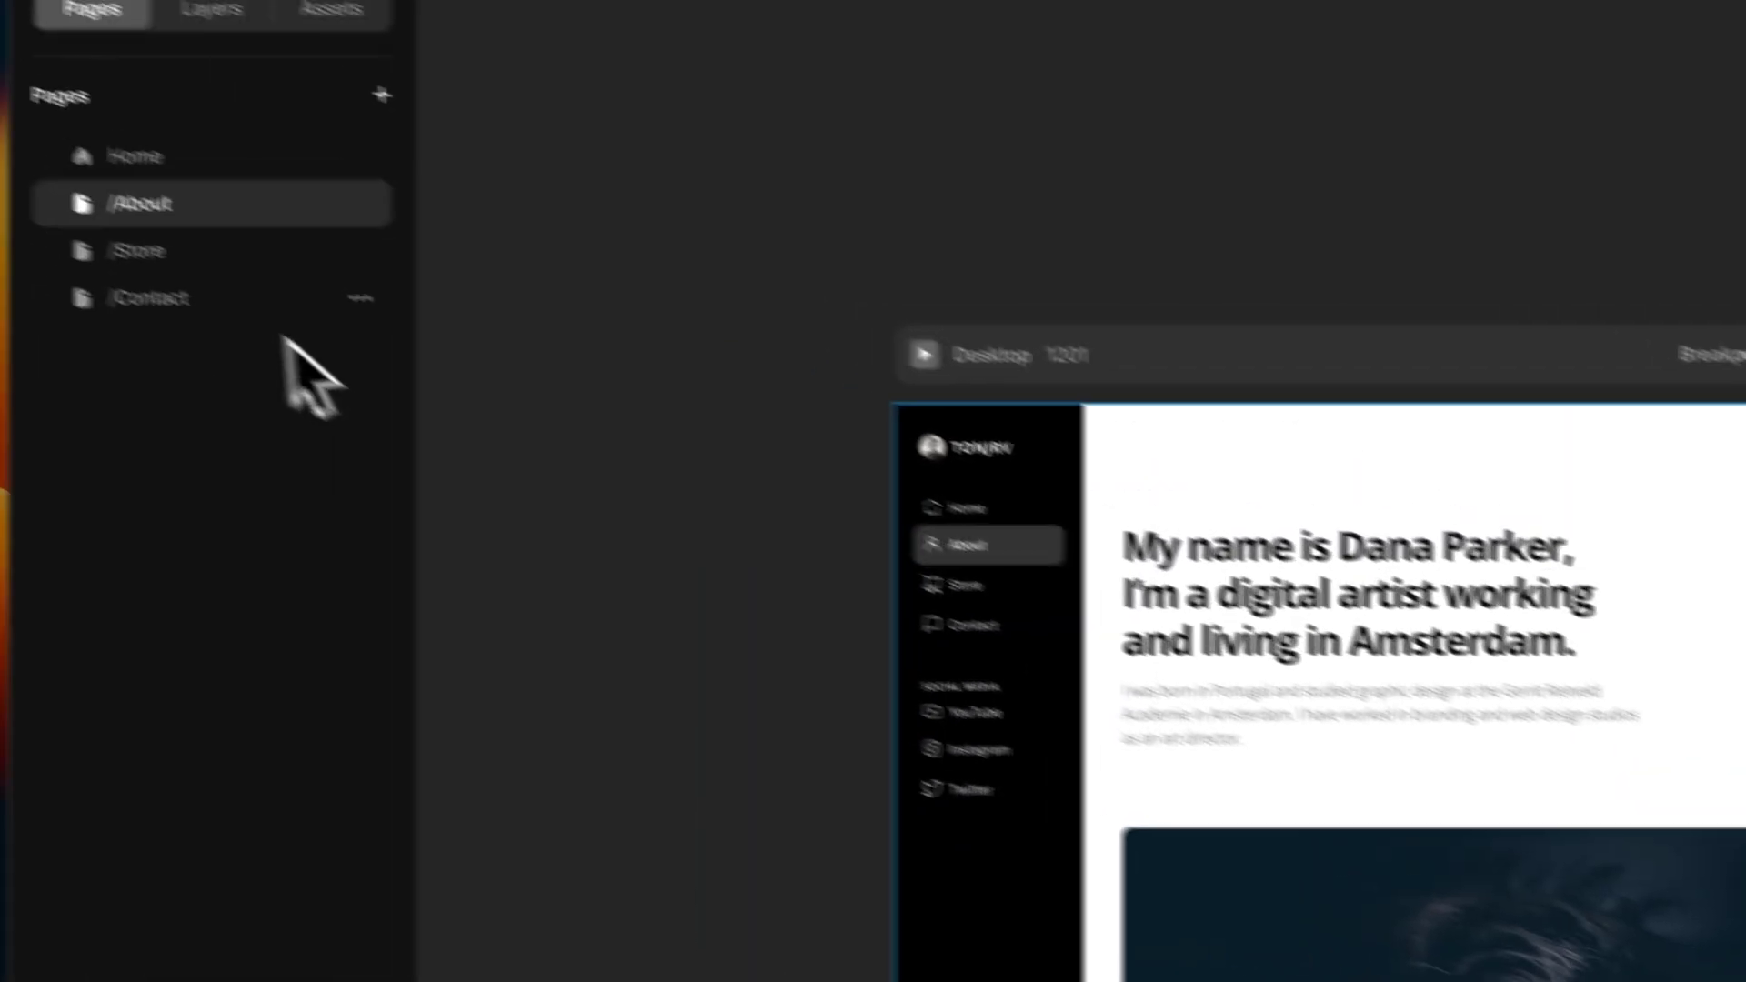
- Paste the Menu into the Desktop of the Contact page and give that Desktop left padding so its content clears the Menu
{"action": "left_click", "coordinate": [283, 298]}
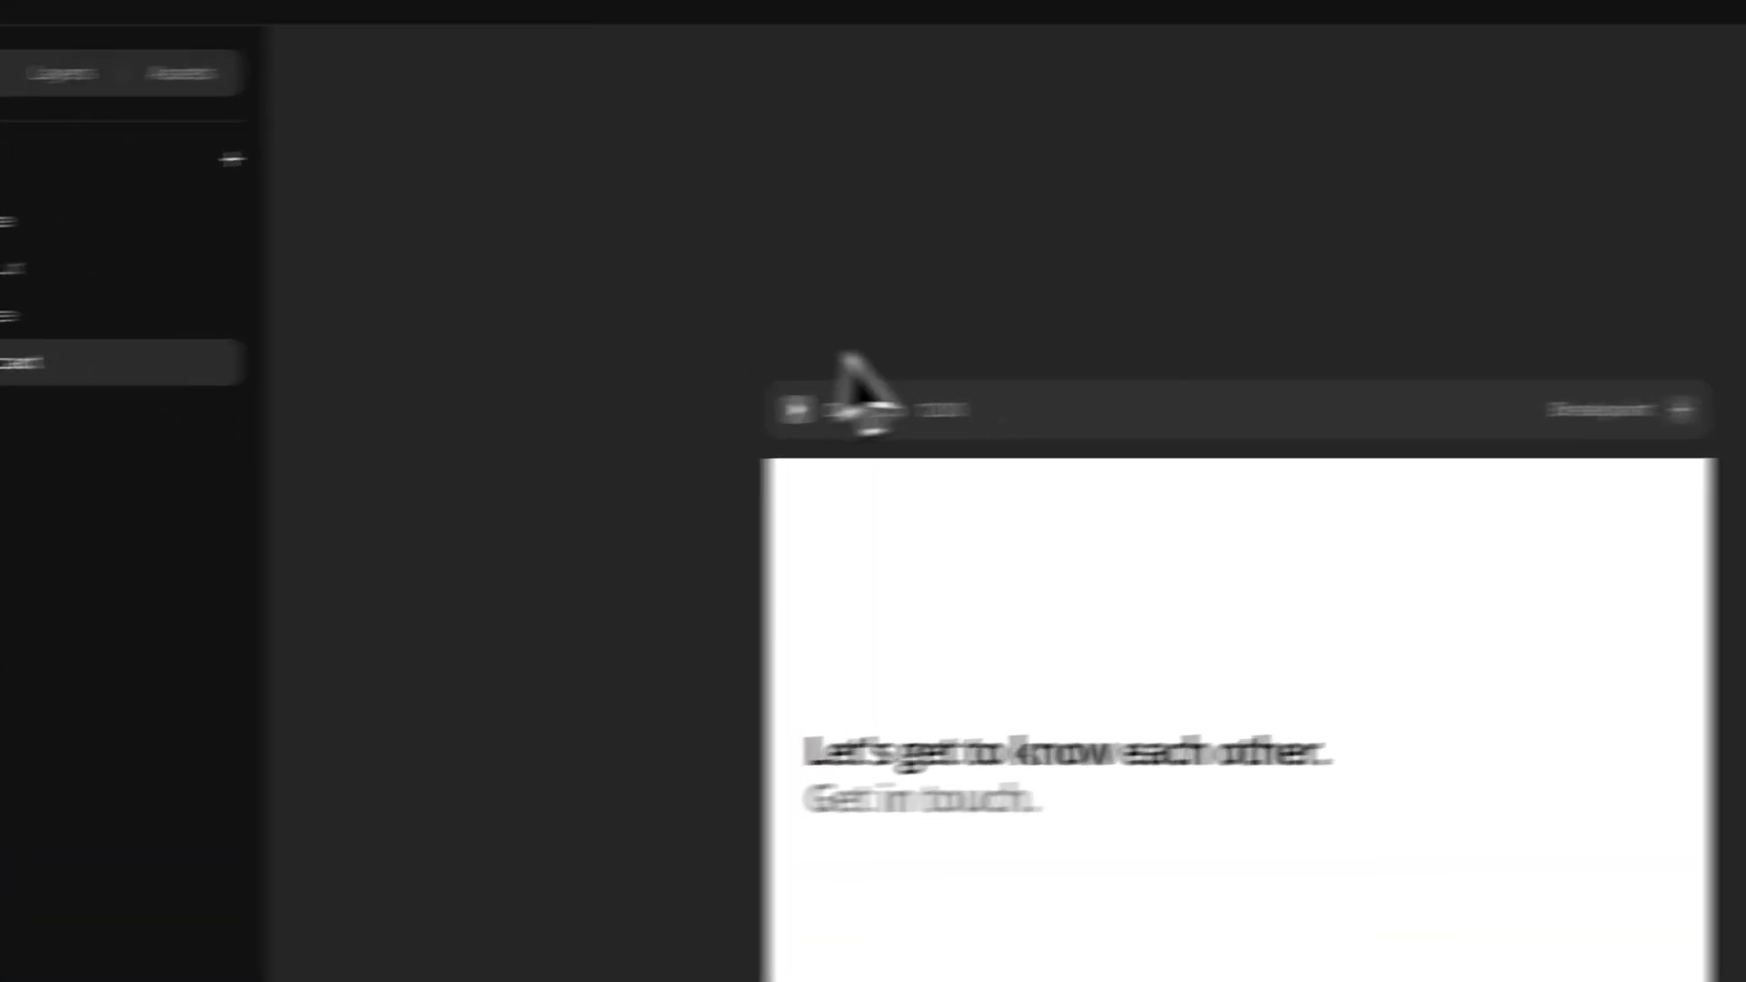
{"action": "left_click", "coordinate": [1328, 404]}
{"action": "key", "text": "super+v"}
{"action": "left_click", "coordinate": [1088, 542]}
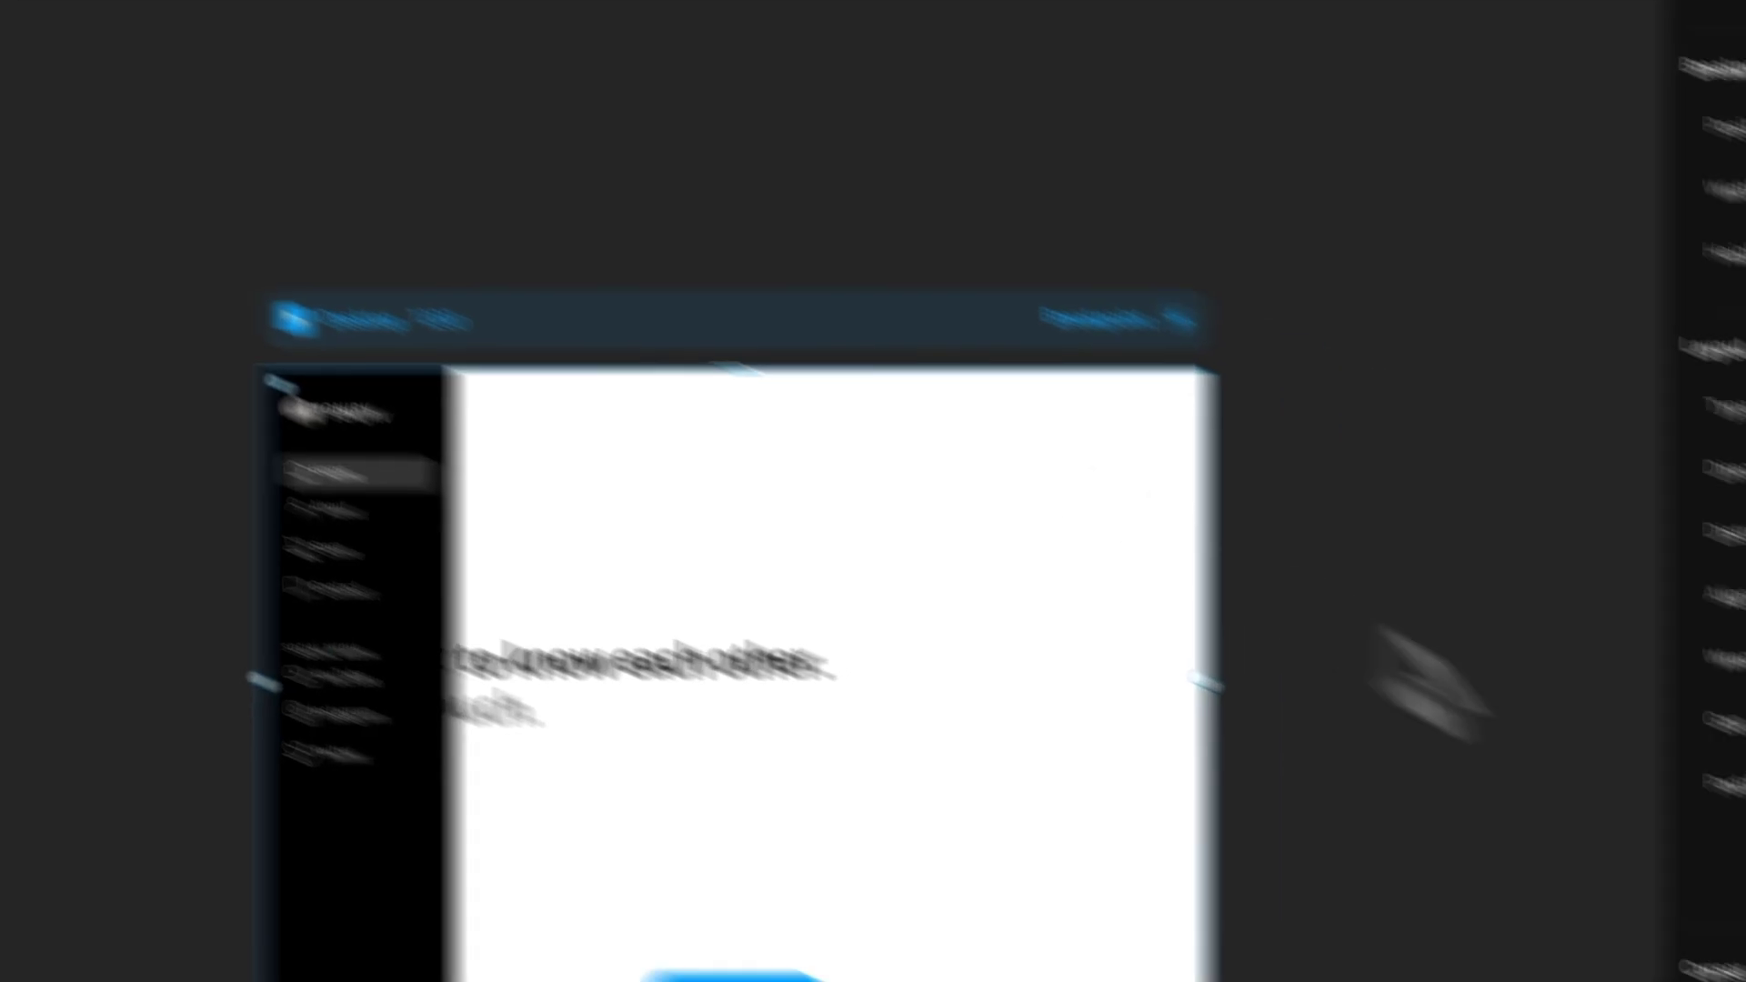
{"action": "left_click", "coordinate": [1578, 560]}
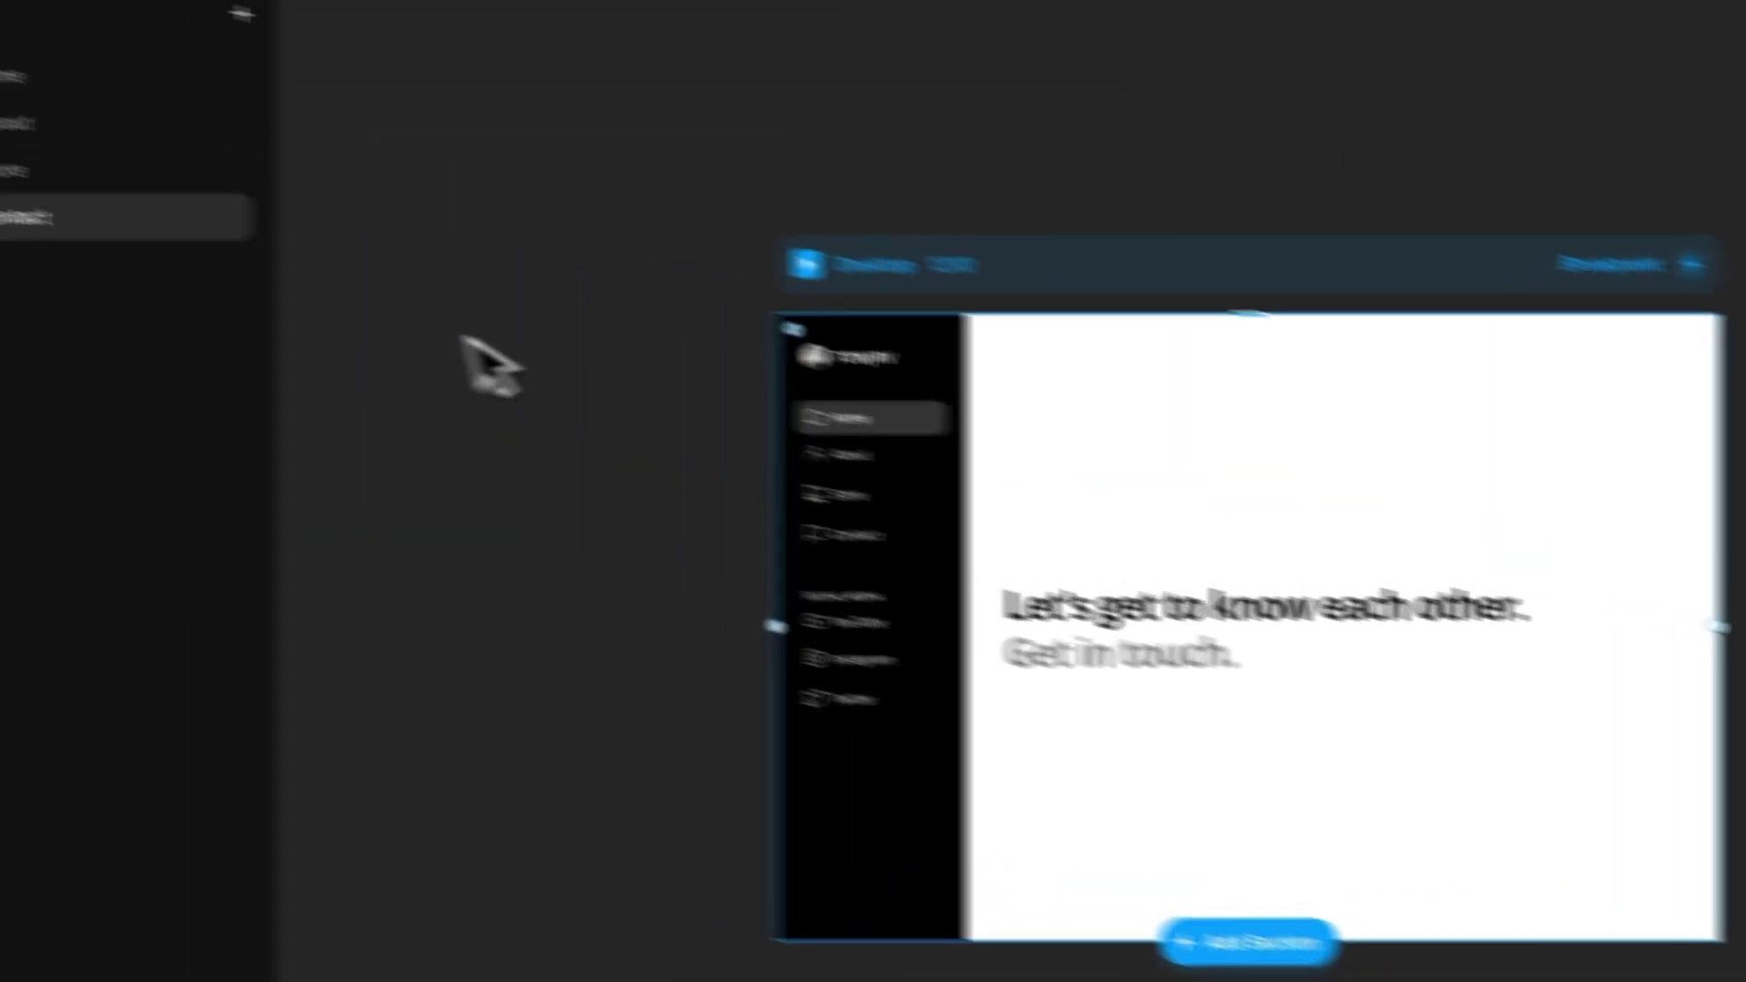
- Set the variant of the Menu instance on the Contact page to Contact
{"action": "left_click", "coordinate": [1058, 565]}
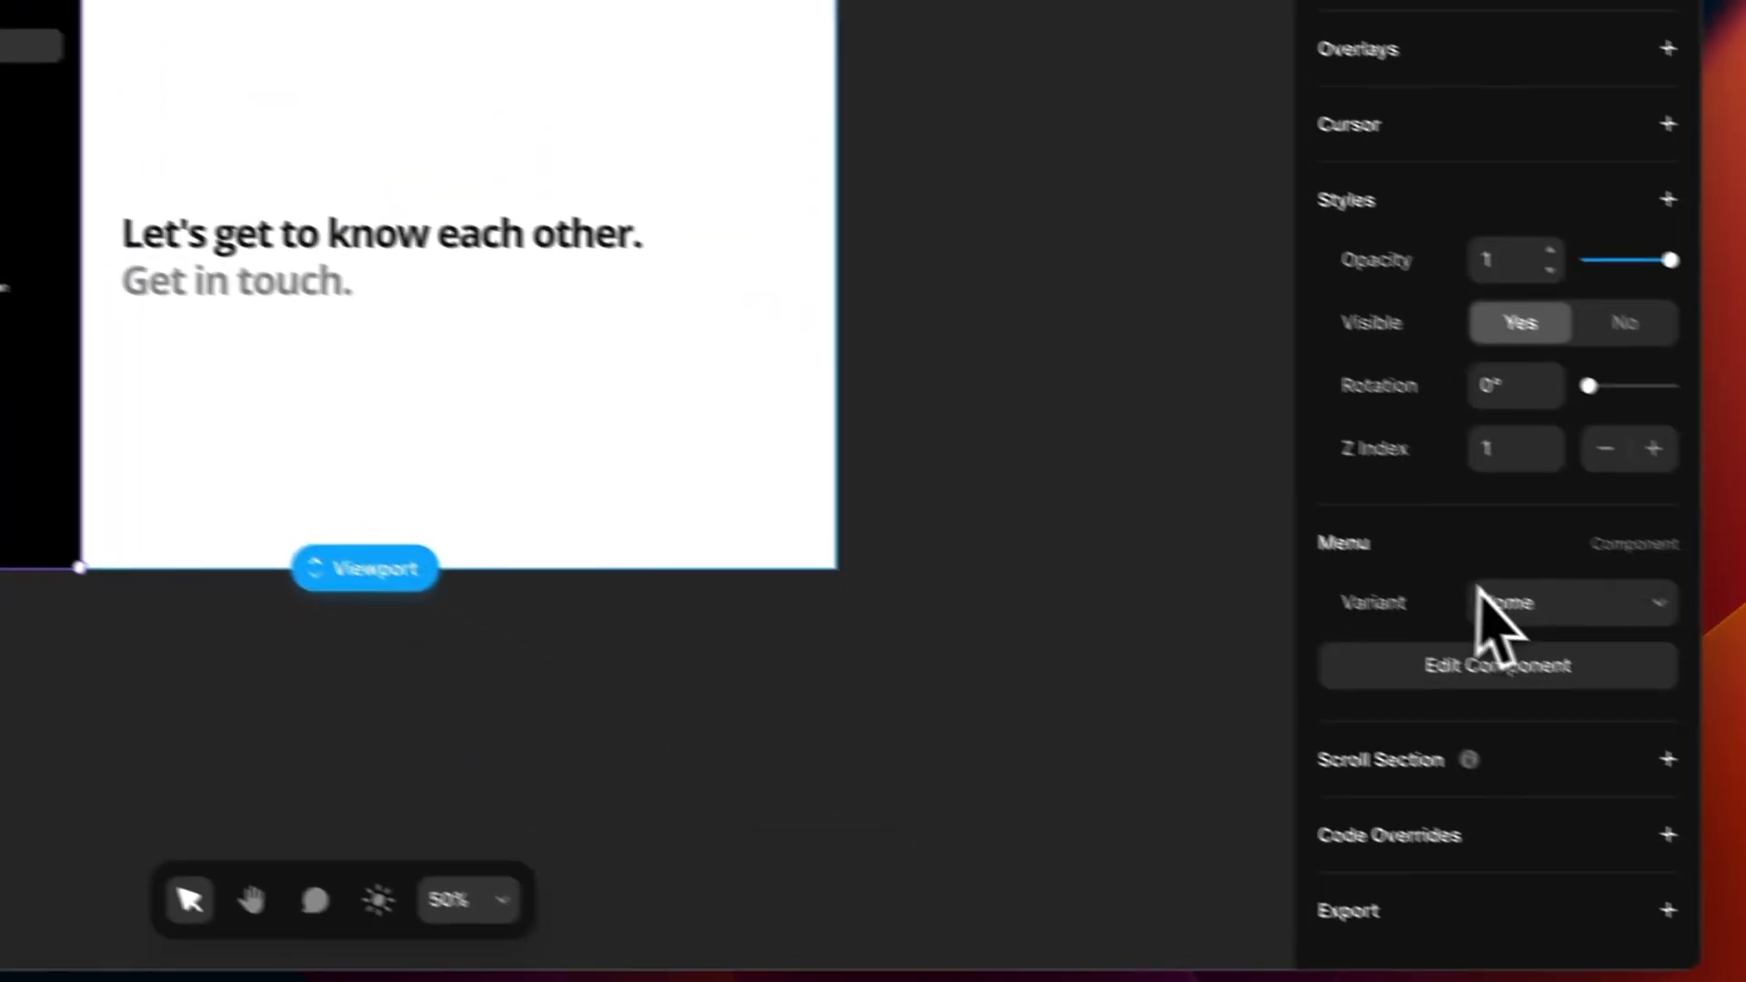
{"action": "left_click", "coordinate": [1478, 595]}
{"action": "left_click", "coordinate": [1514, 699]}
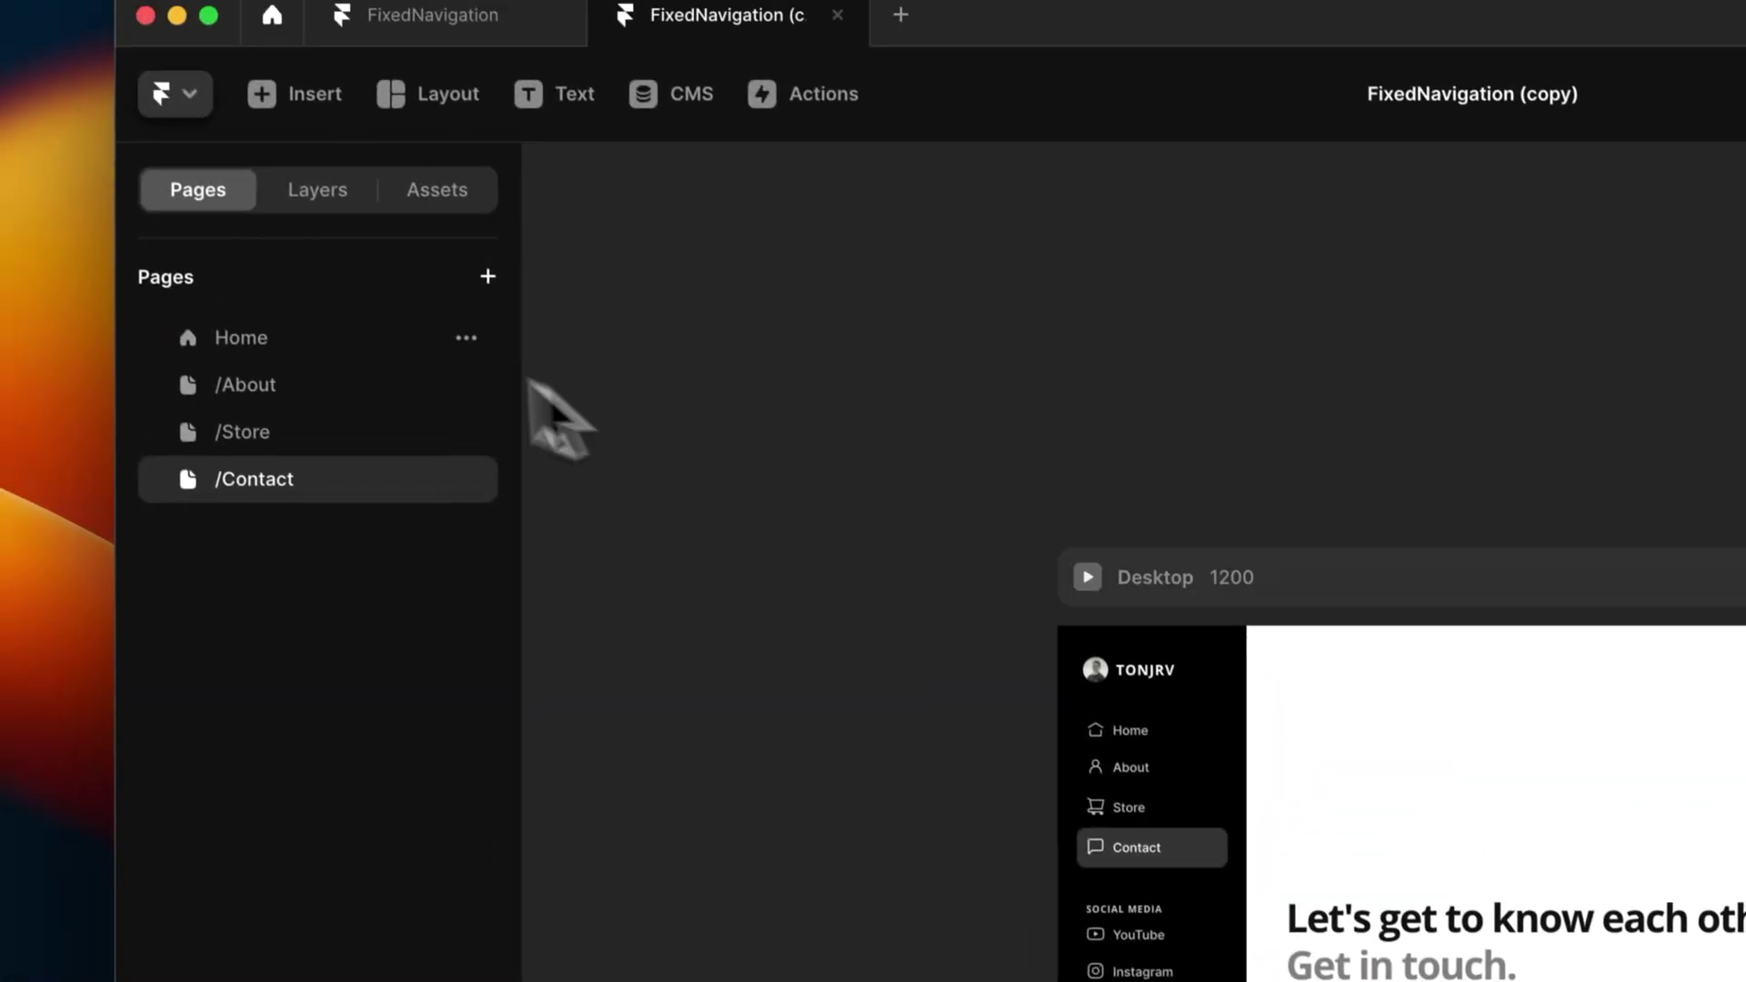
- Preview the Home page's Desktop and scroll through it to check the Menu's fixed position
{"action": "left_click", "coordinate": [448, 346]}
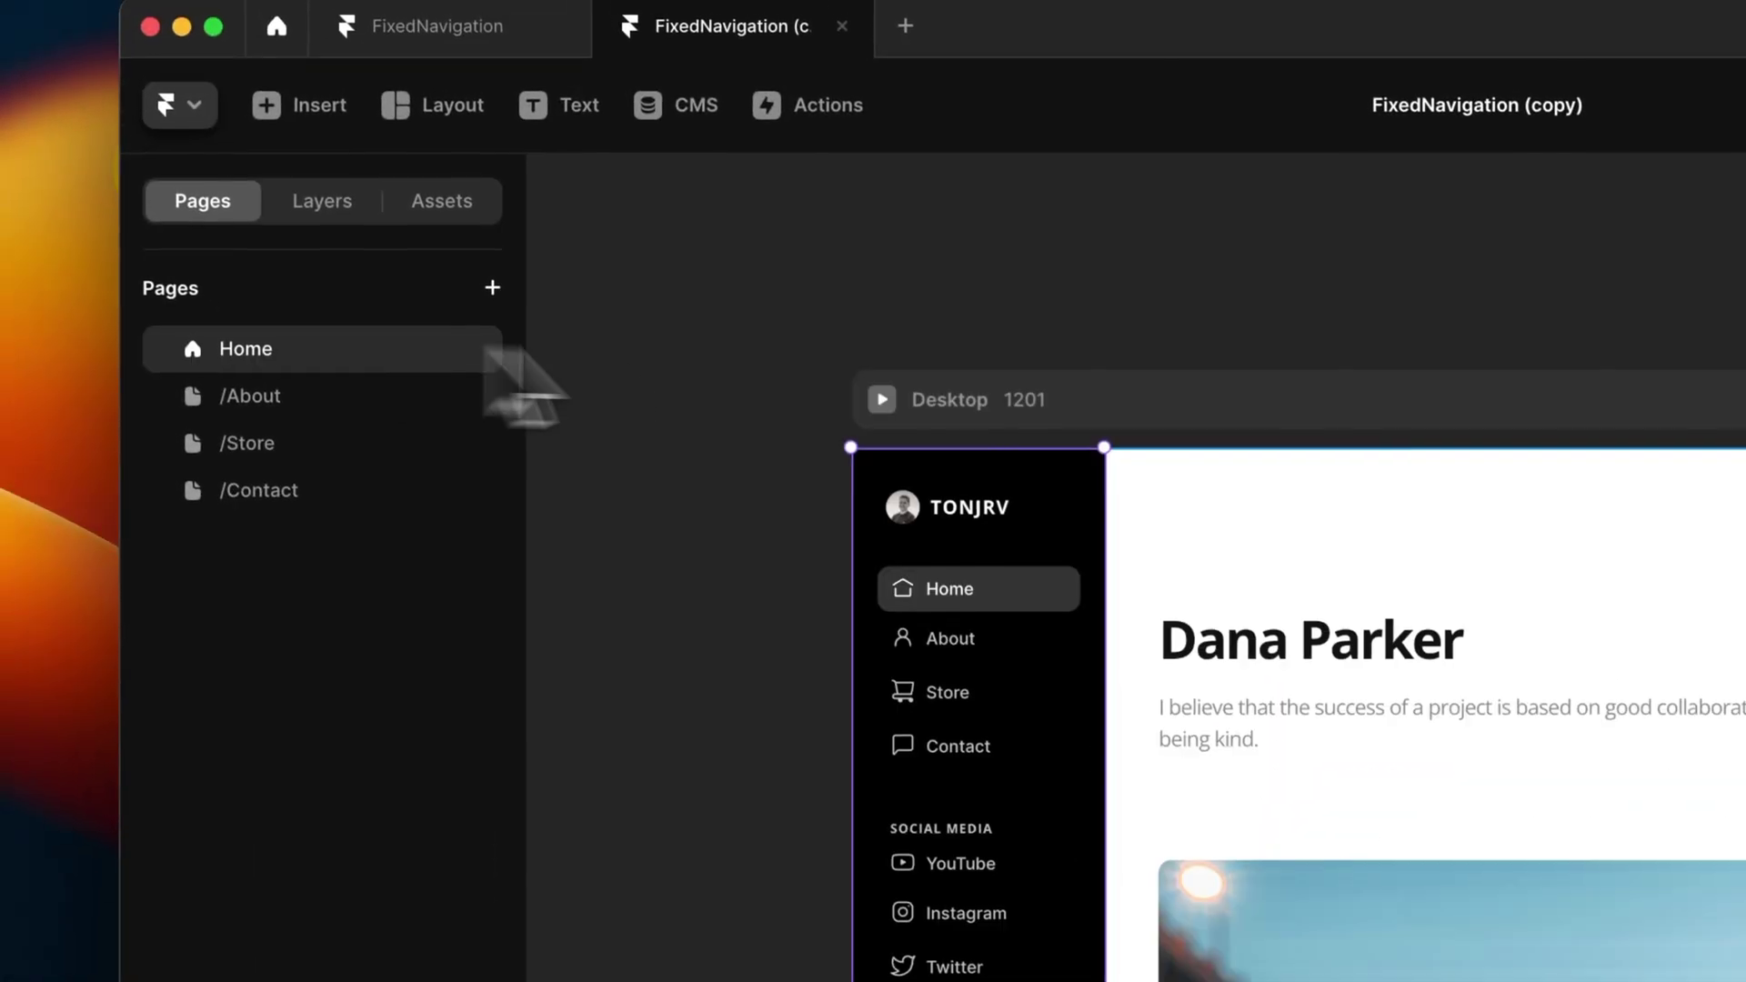
{"action": "left_click", "coordinate": [879, 399]}
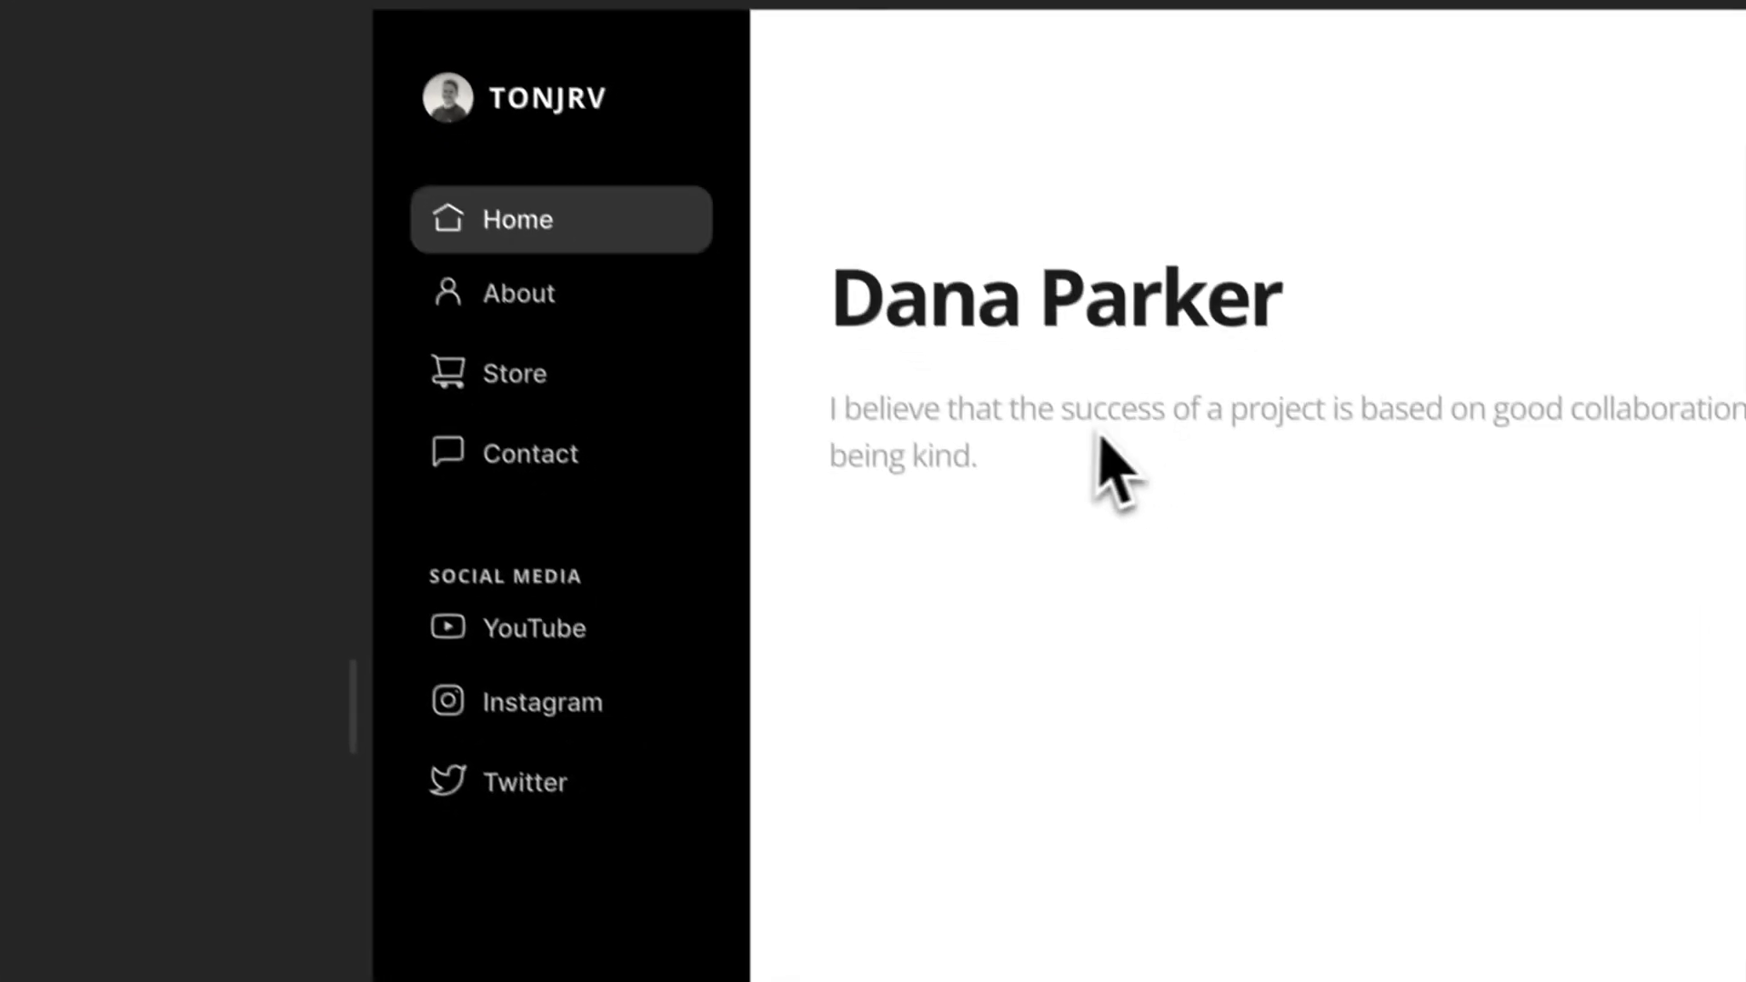
{"action": "scroll", "coordinate": [1037, 437], "scroll_direction": "down", "scroll_amount": 10}
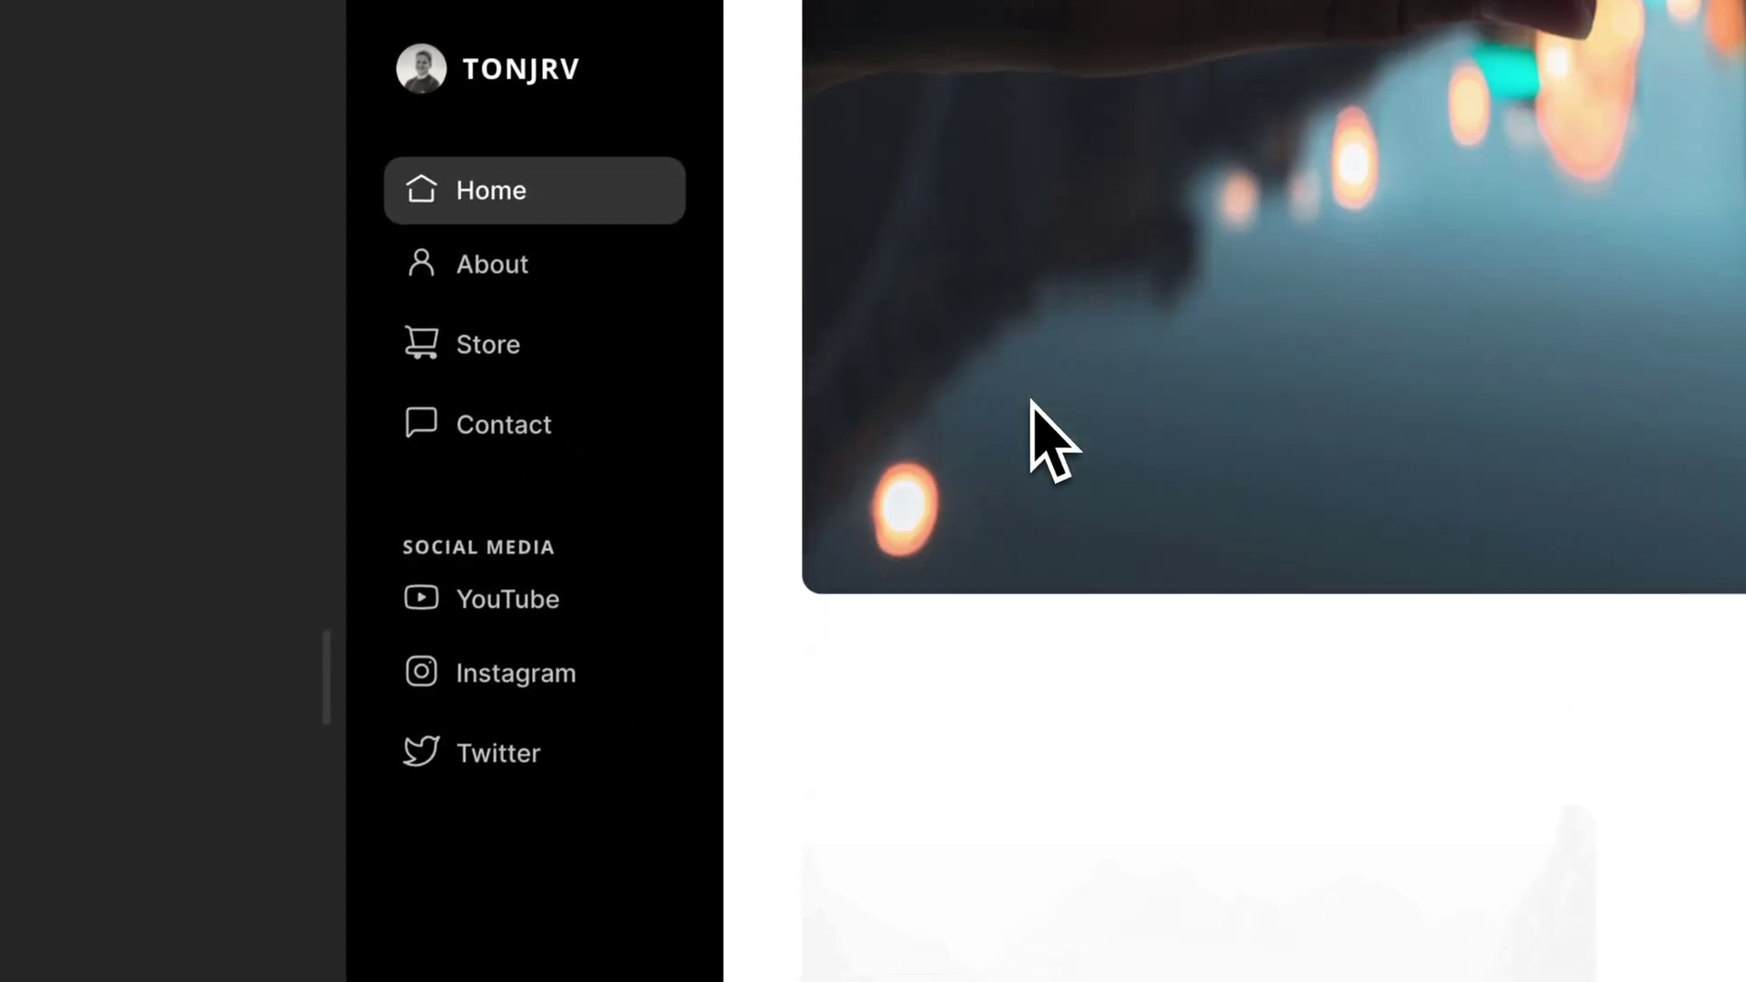
{"action": "scroll", "coordinate": [946, 219], "scroll_direction": "up", "scroll_amount": 10}
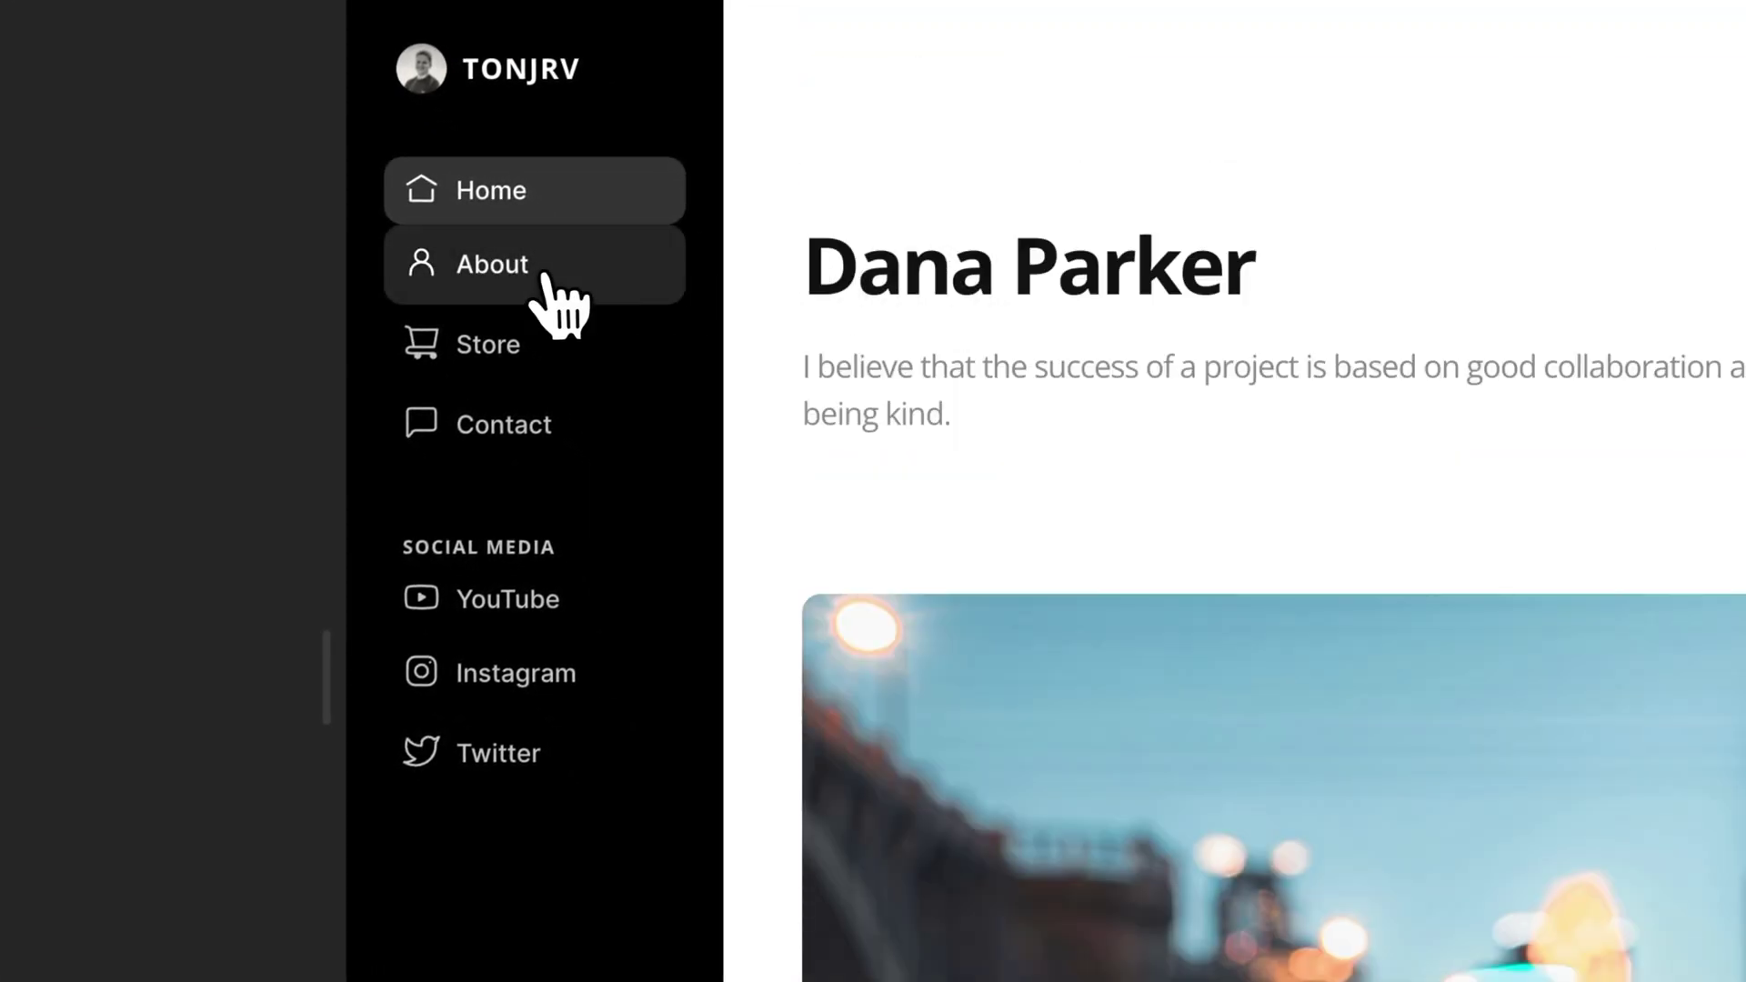
- Test the Menu links in the preview by visiting the About, Store and Contact pages and going back to About
{"action": "left_click", "coordinate": [546, 283]}
{"action": "left_click", "coordinate": [576, 361]}
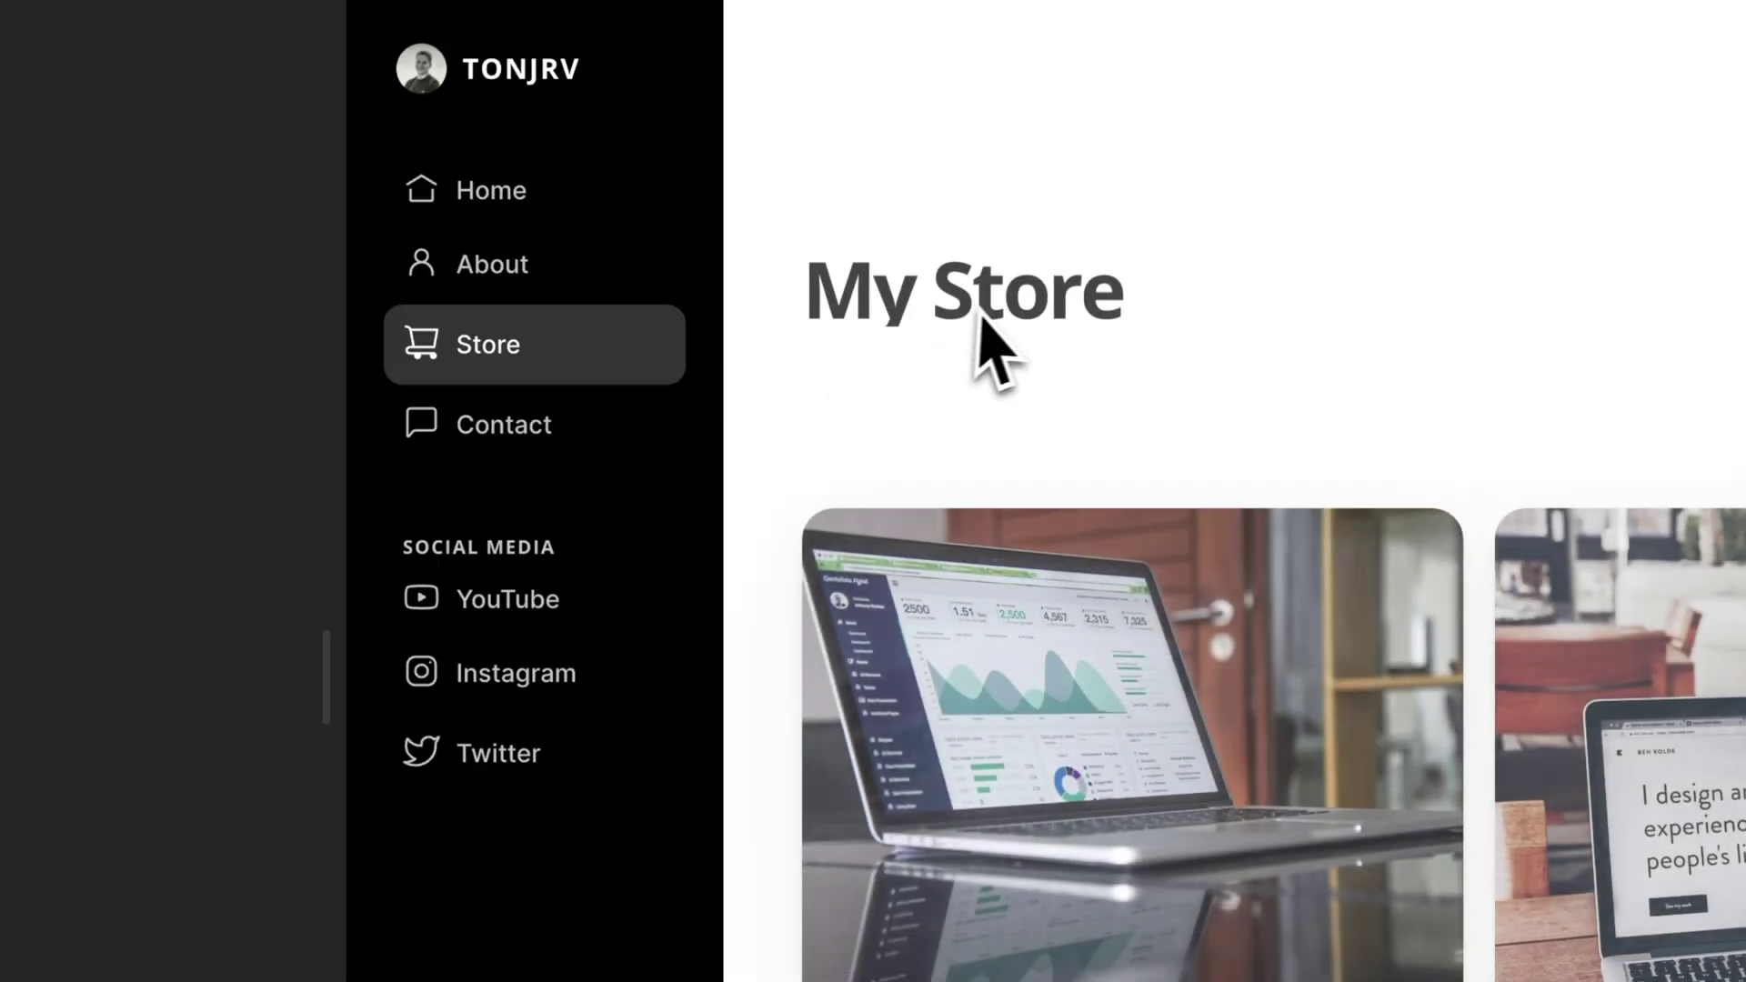
{"action": "left_click", "coordinate": [601, 444]}
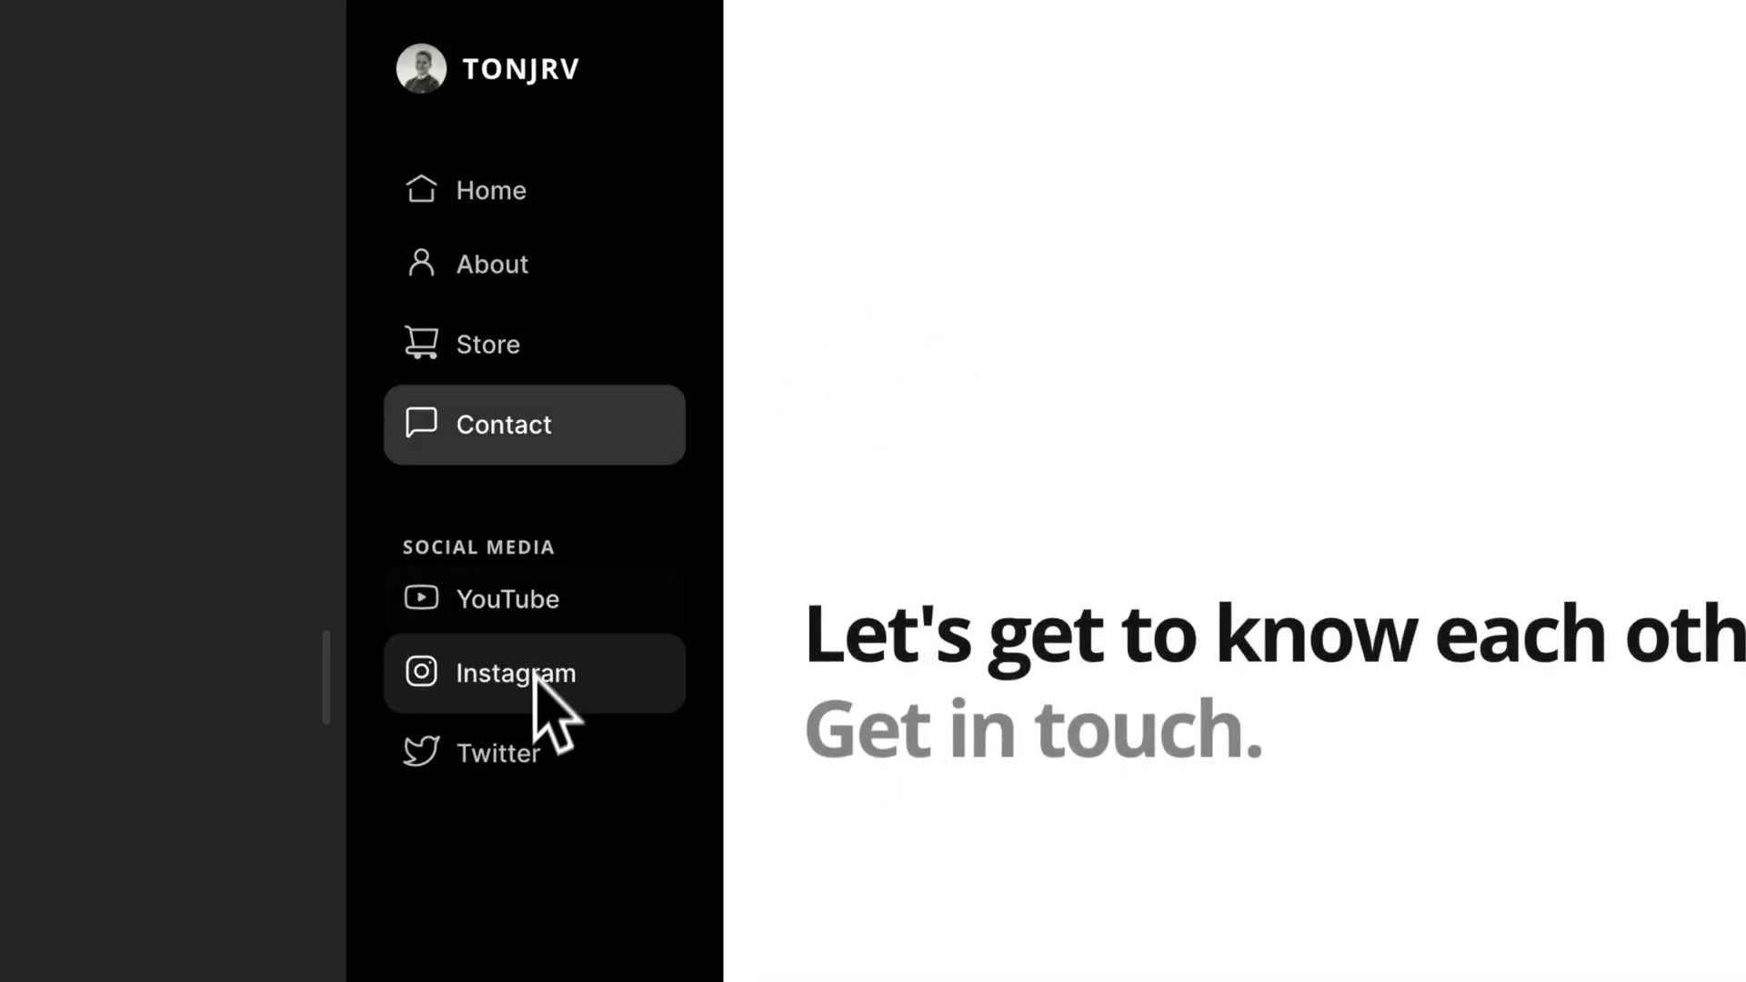
{"action": "left_click", "coordinate": [511, 232]}
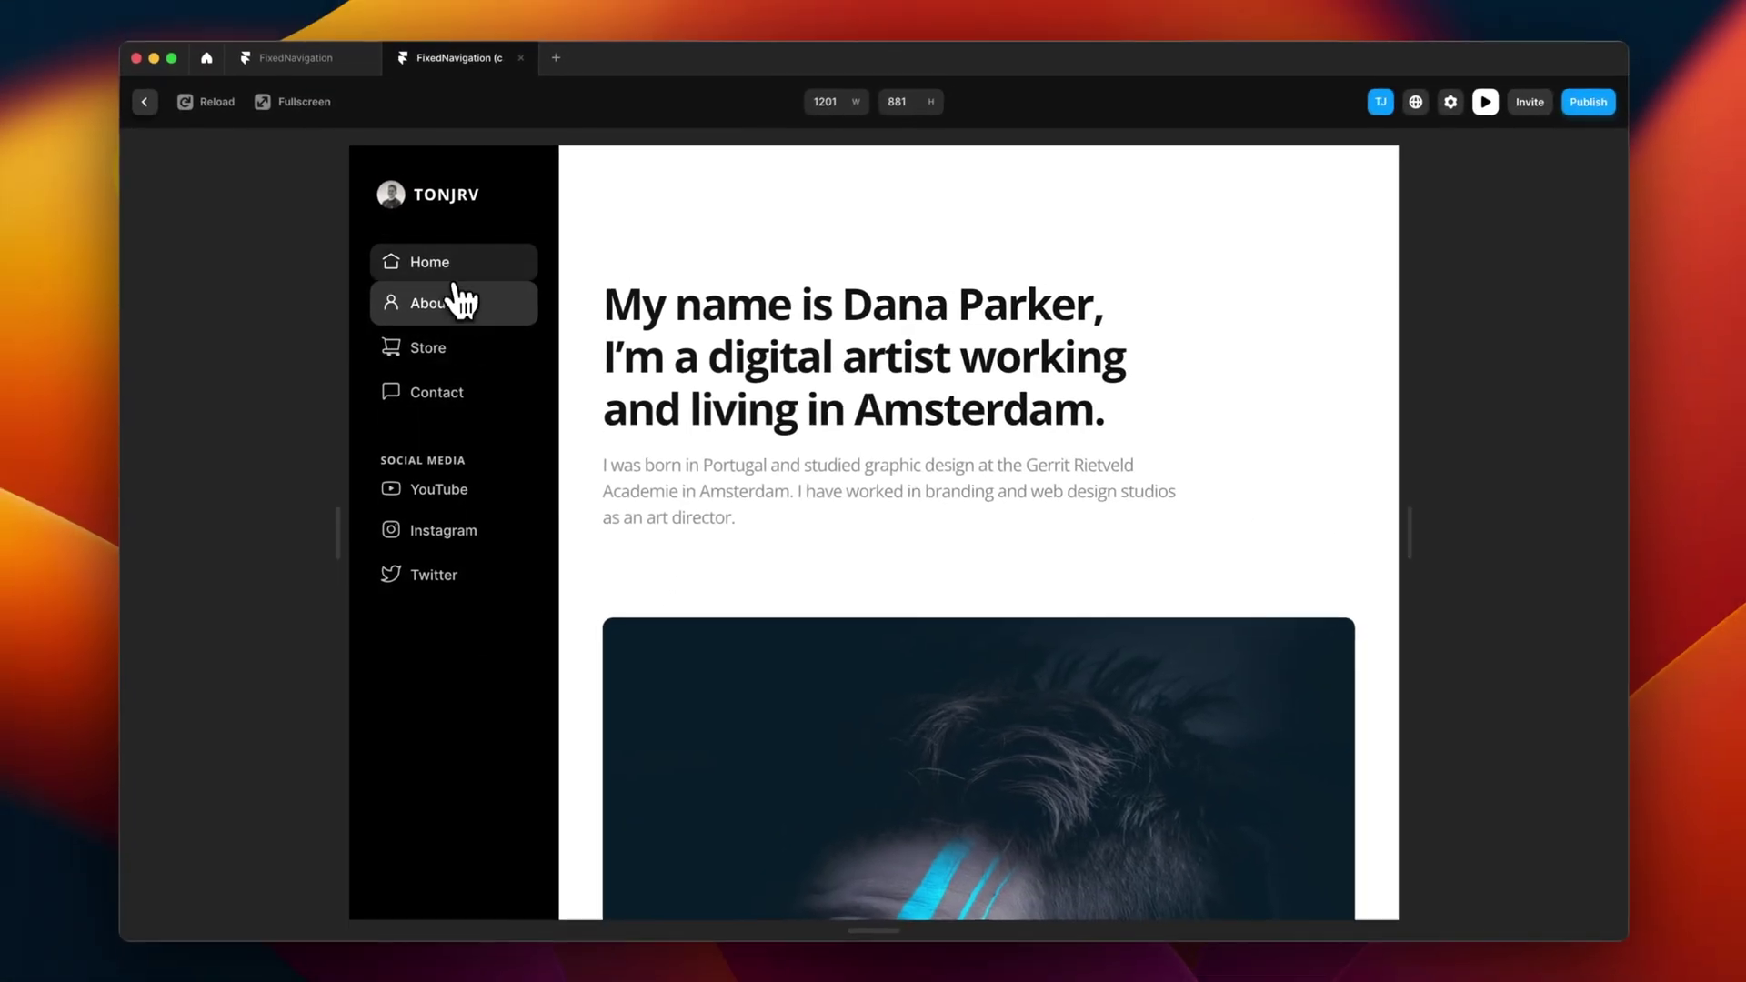
{"action": "left_click", "coordinate": [487, 81]}
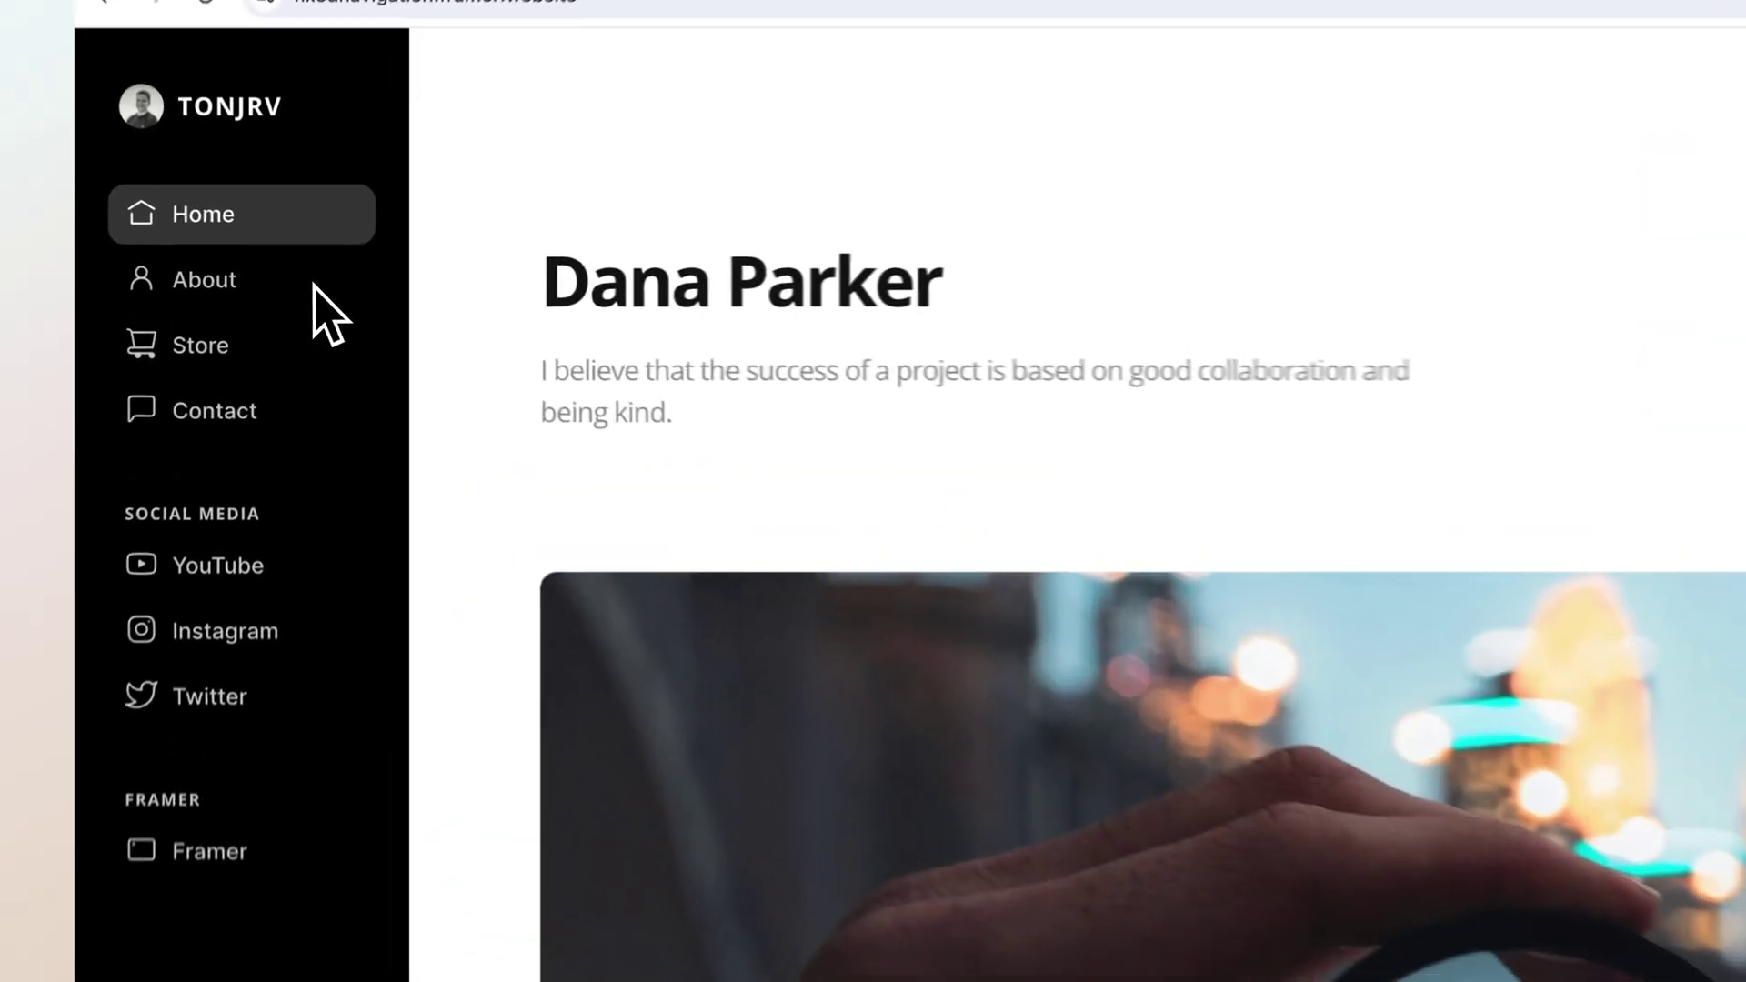
- Switch to the published site in the browser and test its side navigation links to About, Store, Contact and Home
{"action": "left_click", "coordinate": [290, 291]}
{"action": "left_click", "coordinate": [301, 364]}
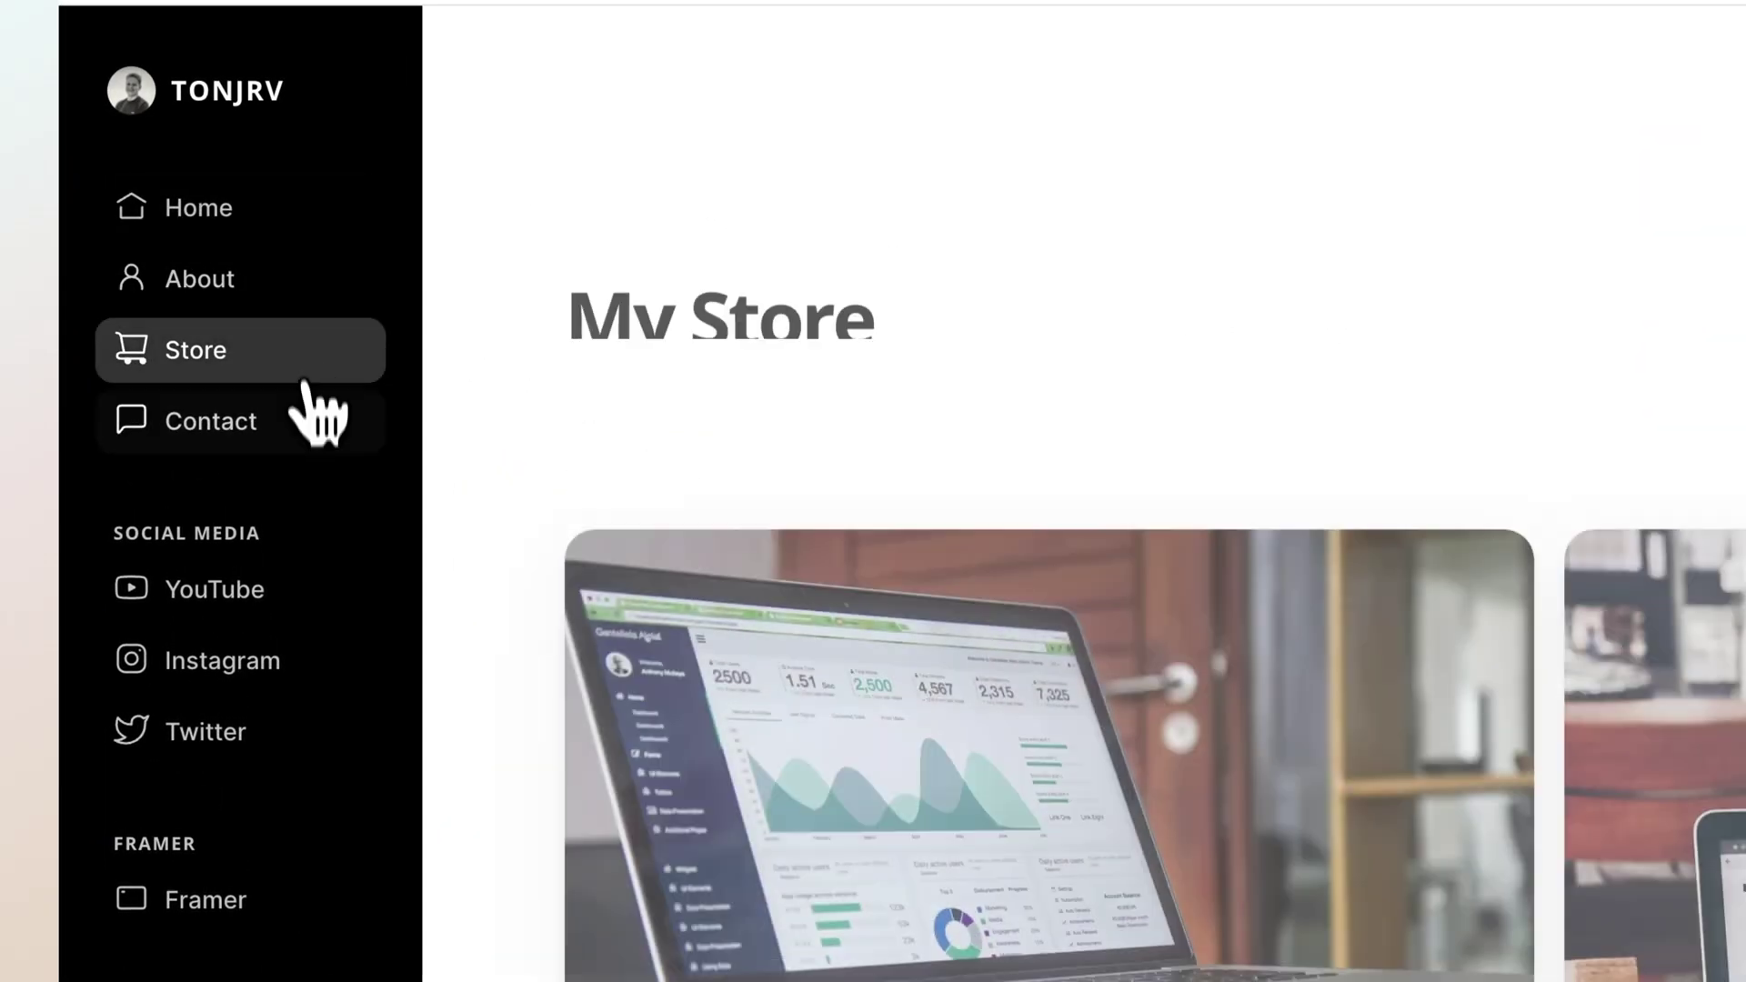
{"action": "left_click", "coordinate": [305, 422]}
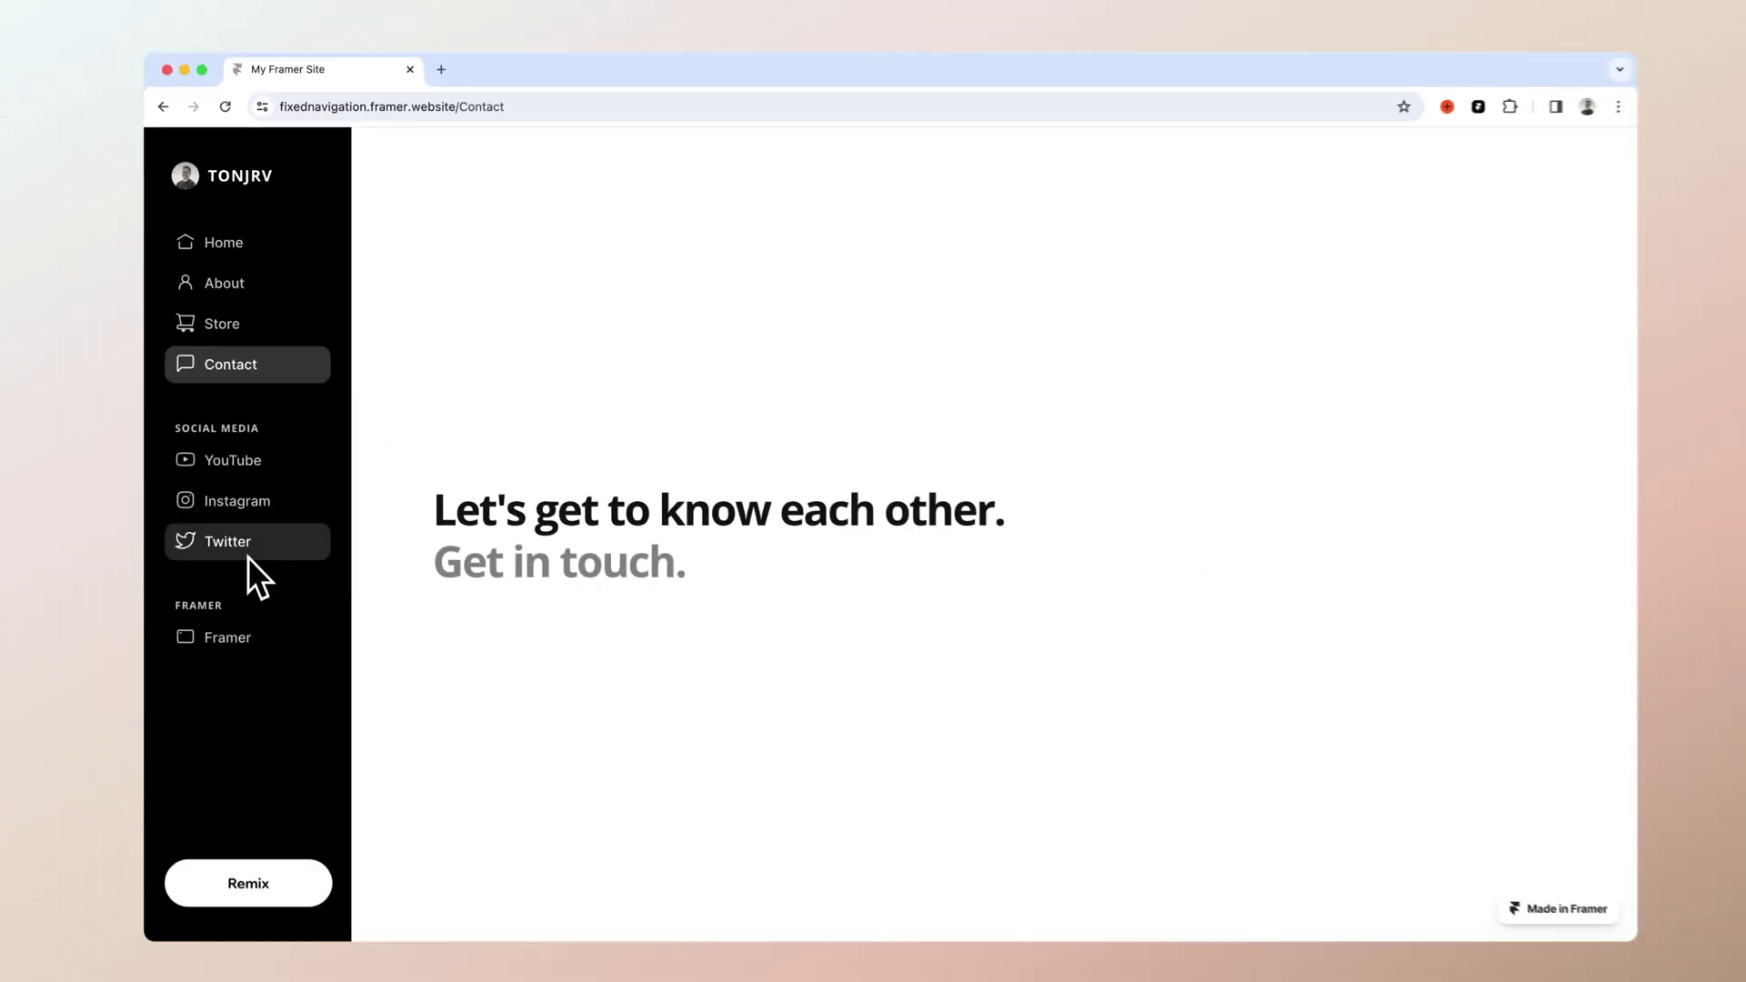
{"action": "left_click", "coordinate": [266, 249]}
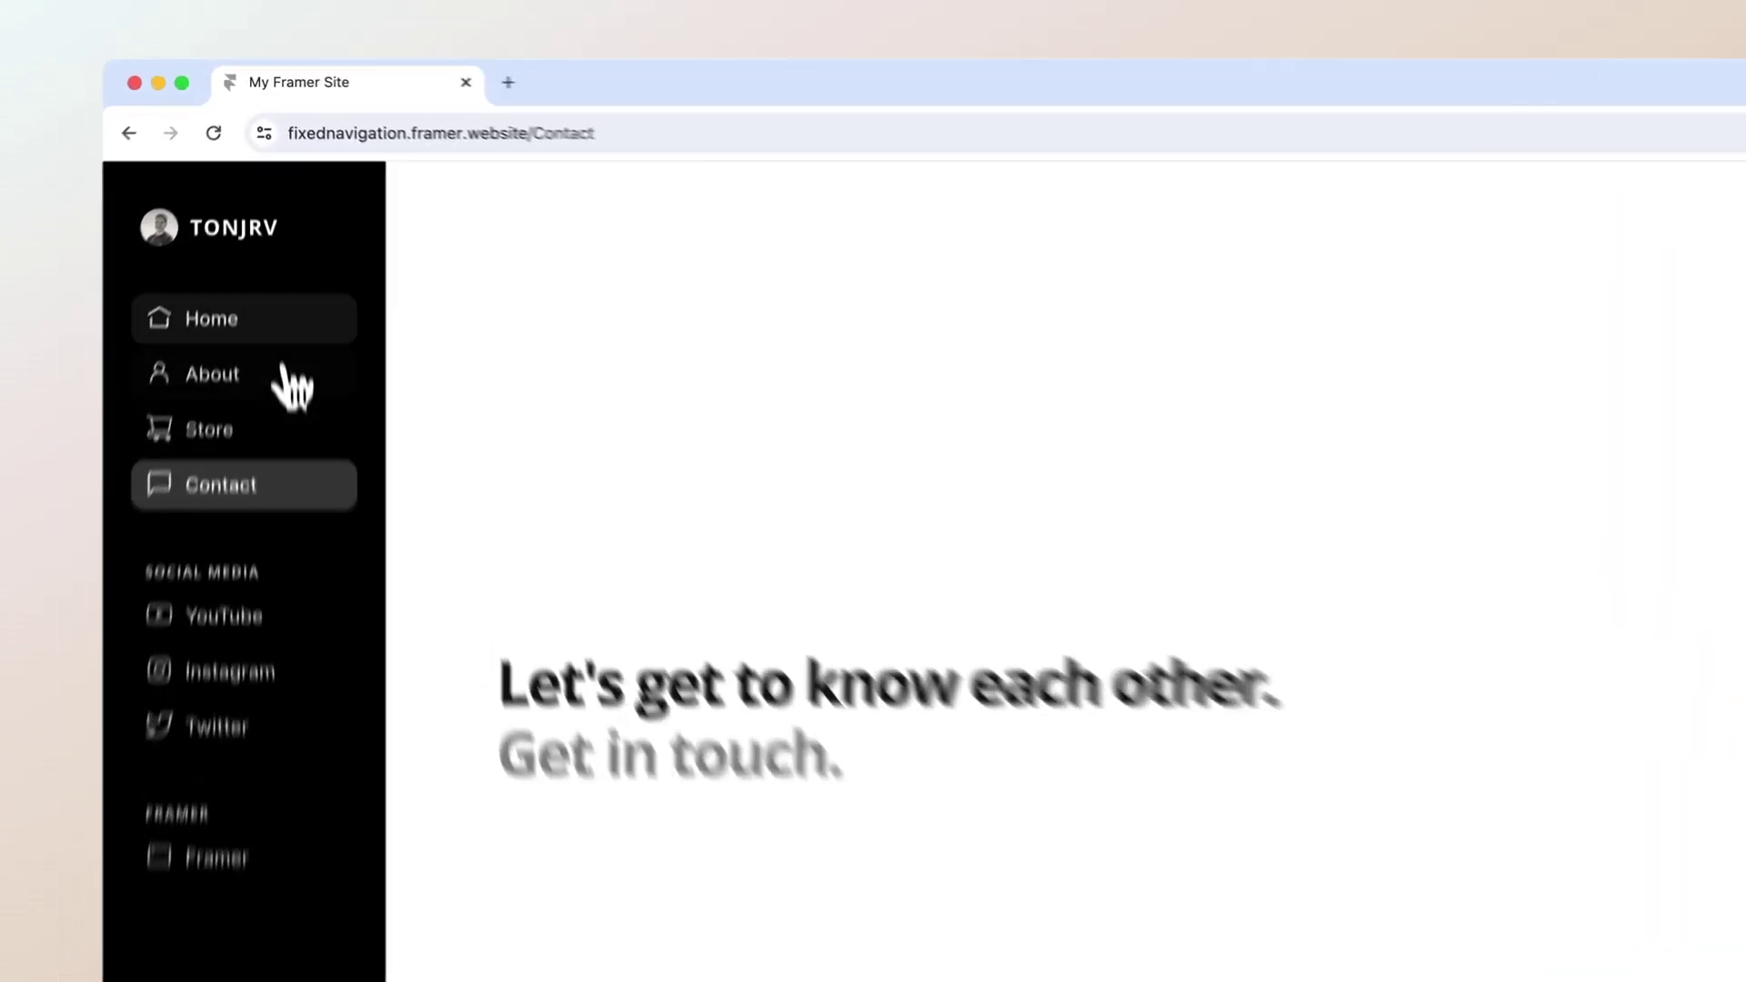